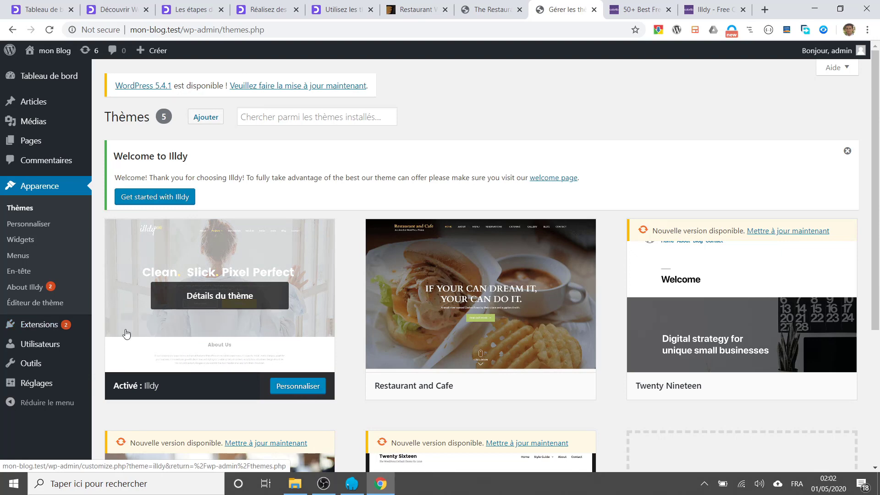
# Launch the Customizer for the active Illdy theme and scroll through its recommended actions and option groups.
pyautogui.click(312, 396)
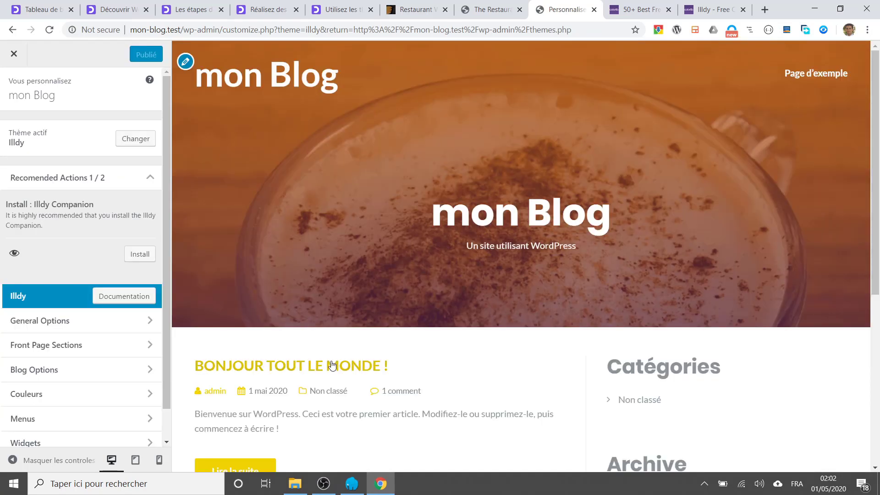
pyautogui.scroll(-2, 278, 285)
pyautogui.scroll(-1, 112, 379)
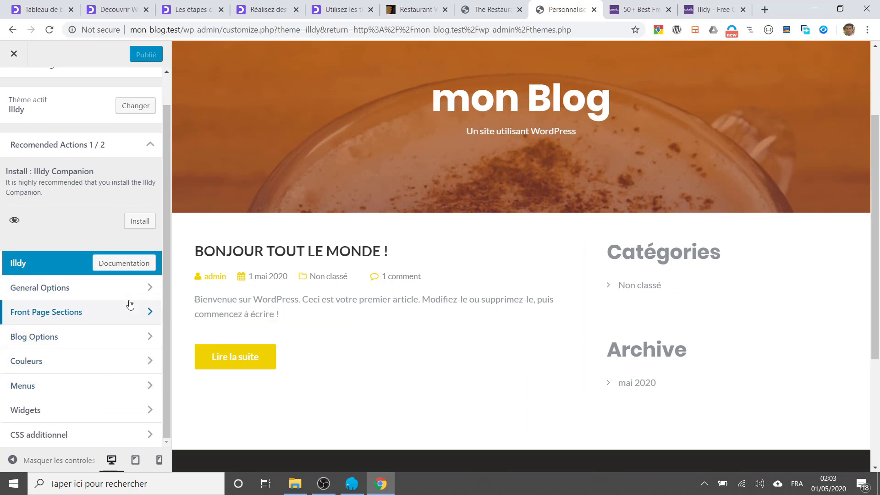
pyautogui.scroll(1, 138, 212)
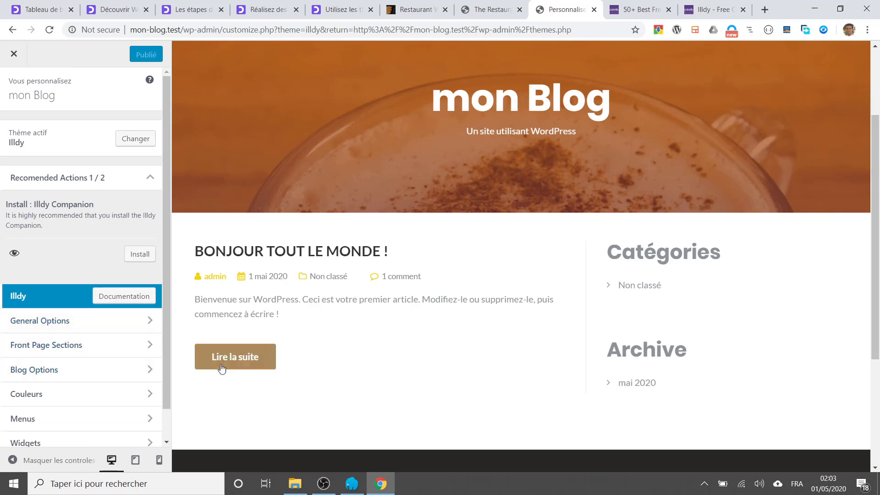
pyautogui.scroll(-1, 137, 379)
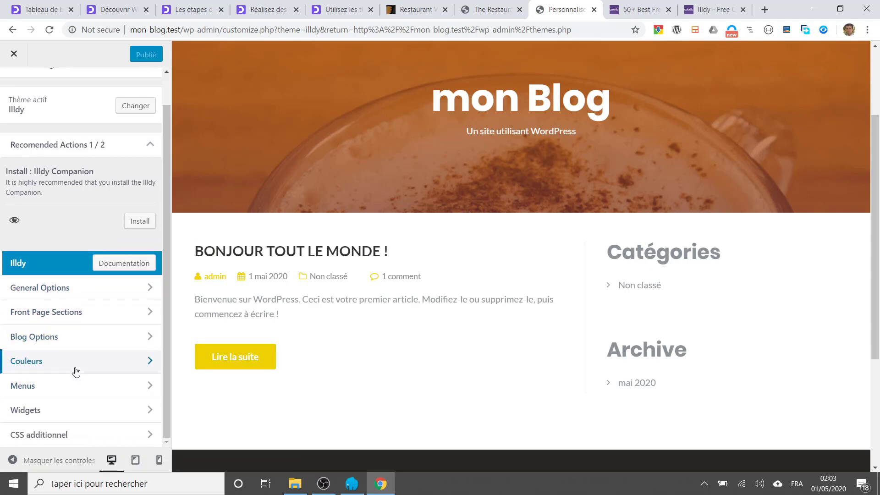
# Go into Illdy General Options and its Header section in the Customizer.
pyautogui.click(61, 292)
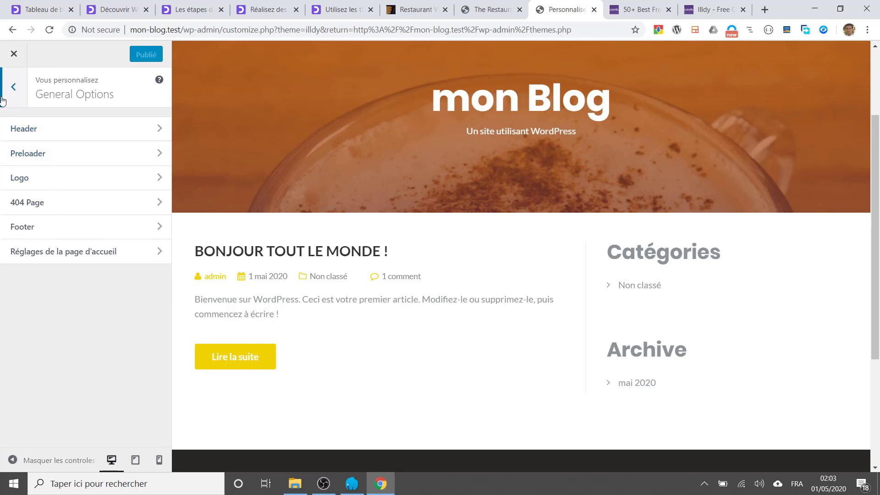
pyautogui.click(13, 88)
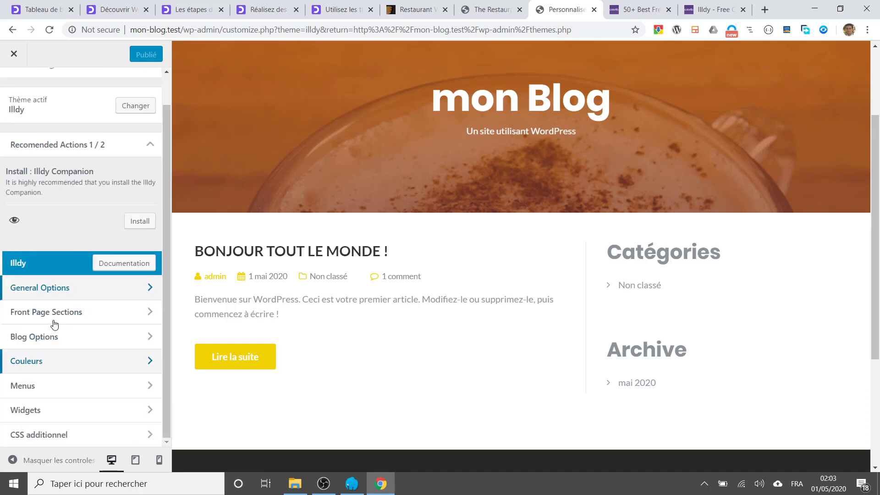
pyautogui.click(50, 295)
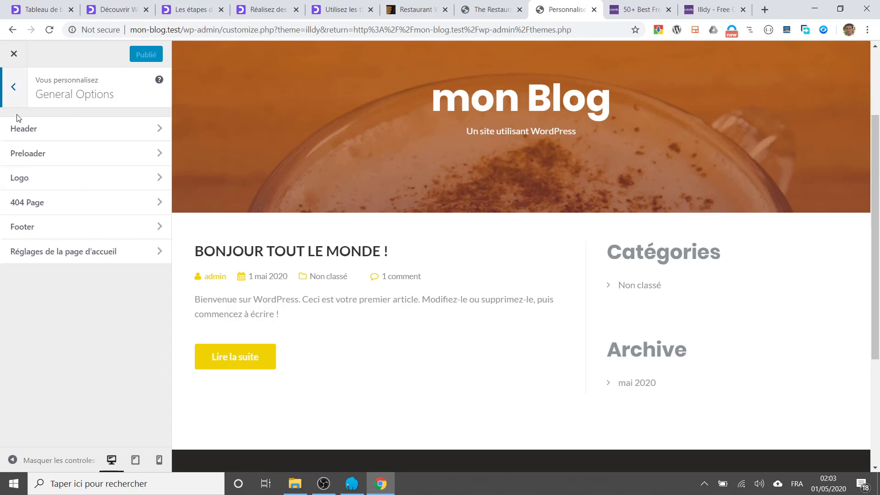
pyautogui.click(64, 134)
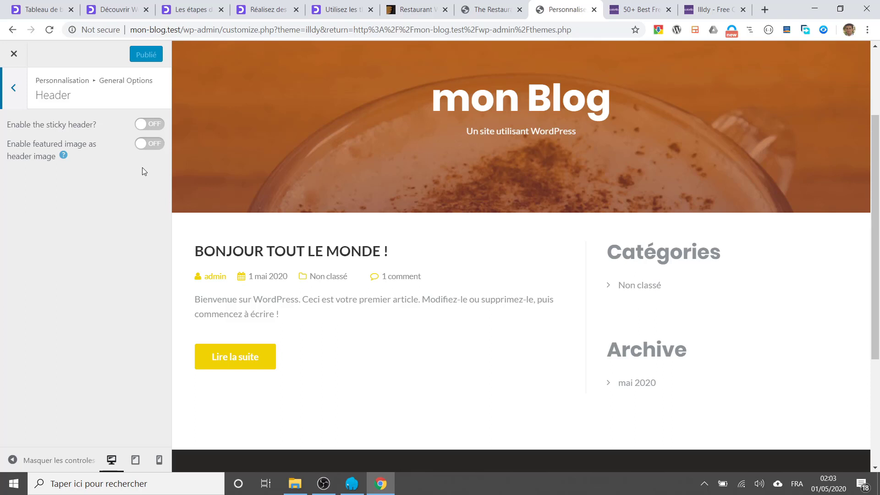
# Enable the sticky header with a red #dd3333 background and turn on featured image as header image.
pyautogui.click(146, 125)
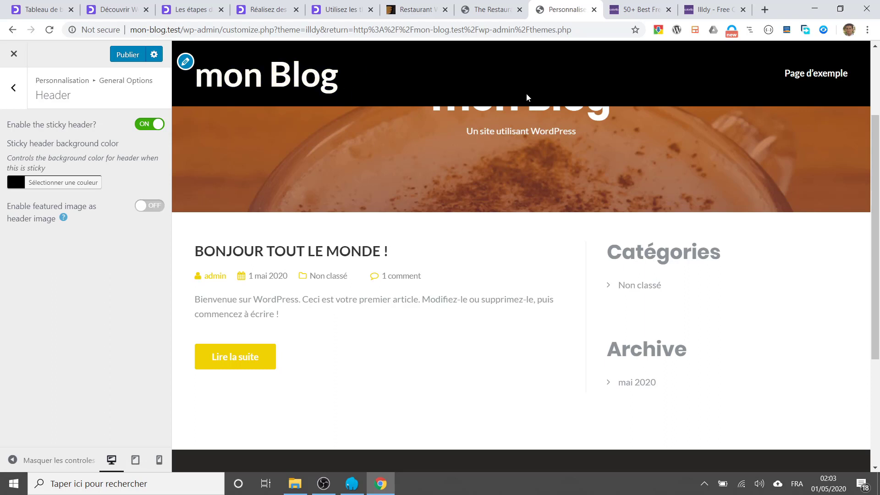
pyautogui.scroll(3, 421, 149)
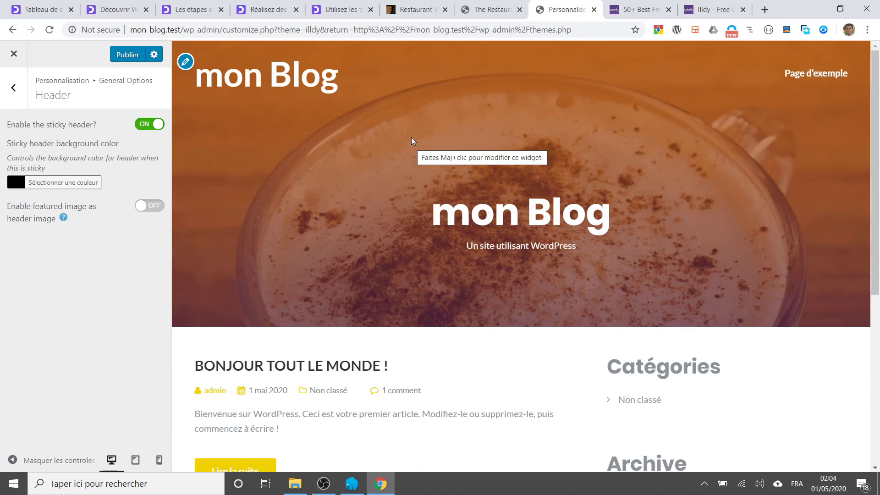
pyautogui.scroll(-5, 763, 162)
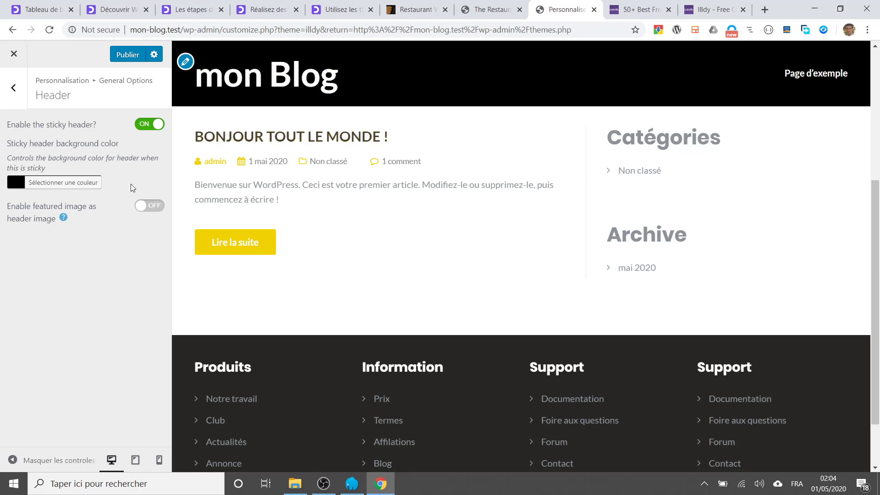
pyautogui.scroll(4, 202, 147)
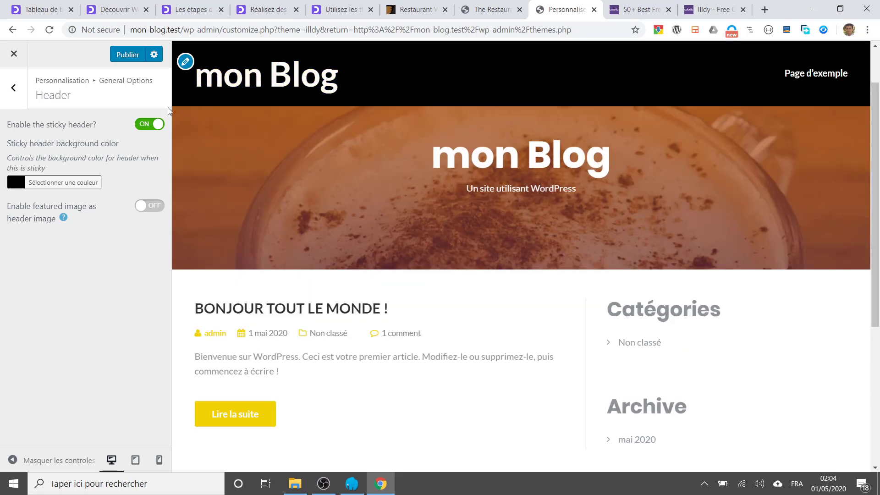
pyautogui.click(10, 184)
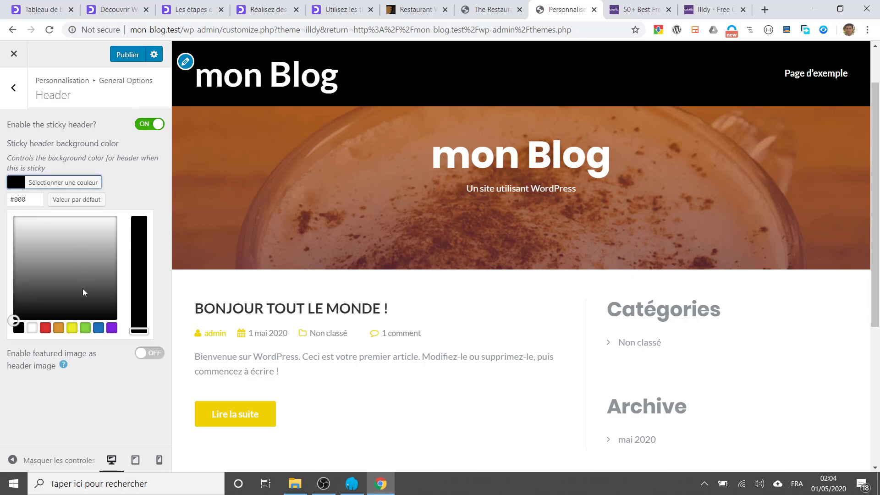
pyautogui.click(45, 327)
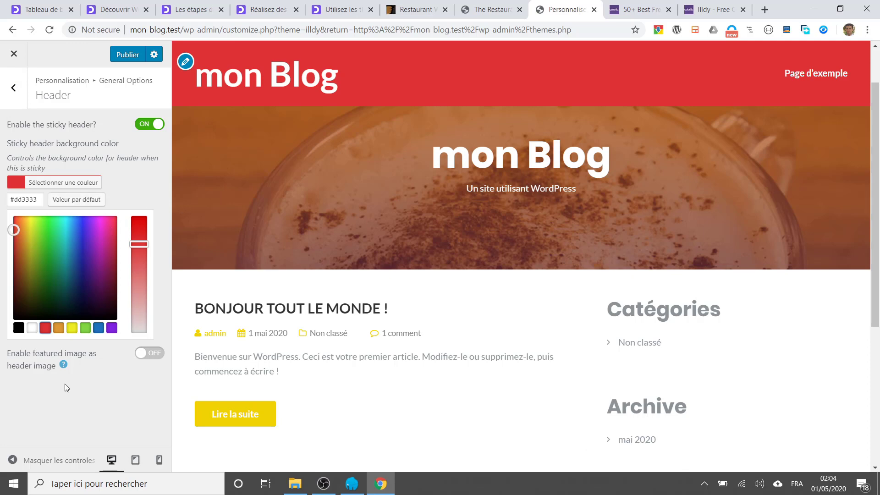
pyautogui.click(150, 359)
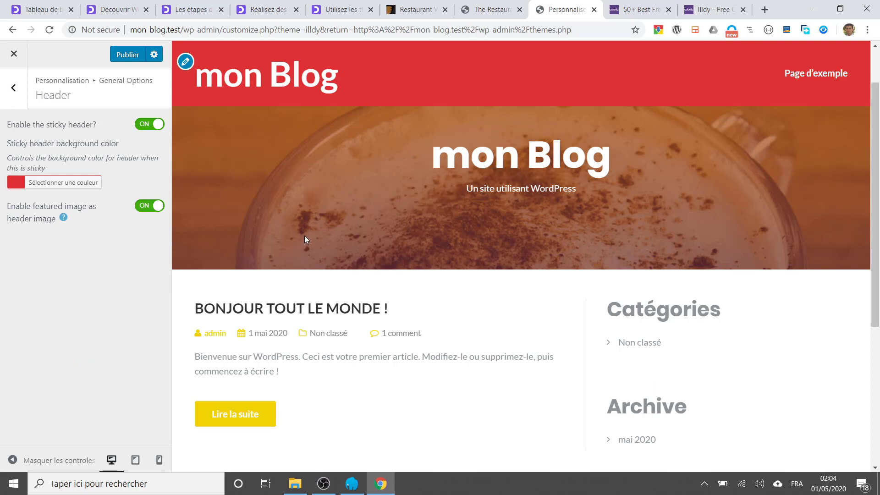
# Preview the 'Bonjour tout le monde !' post, then exit the Customizer back to Themes.
pyautogui.click(304, 313)
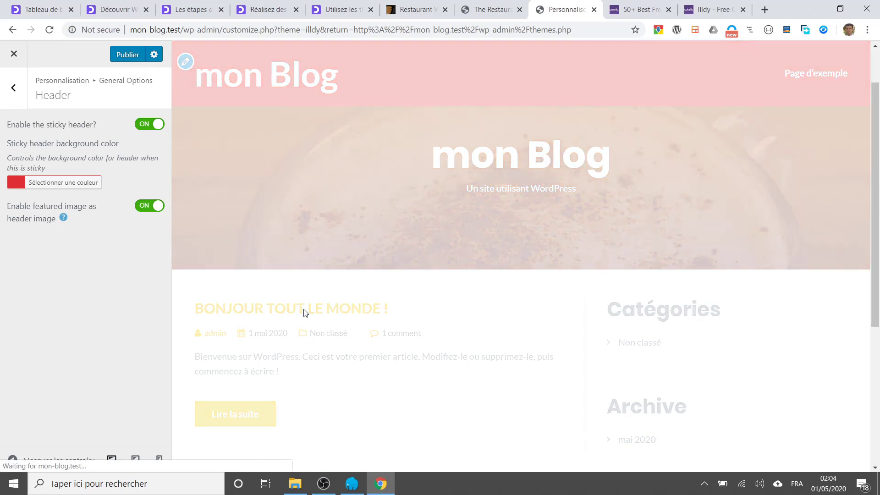
pyautogui.scroll(-10, 369, 306)
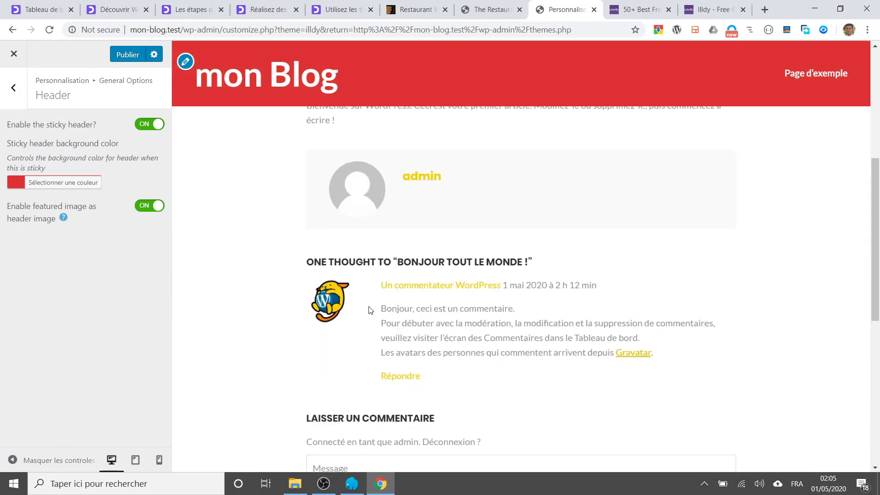
pyautogui.scroll(10, 368, 306)
pyautogui.scroll(-8, 370, 308)
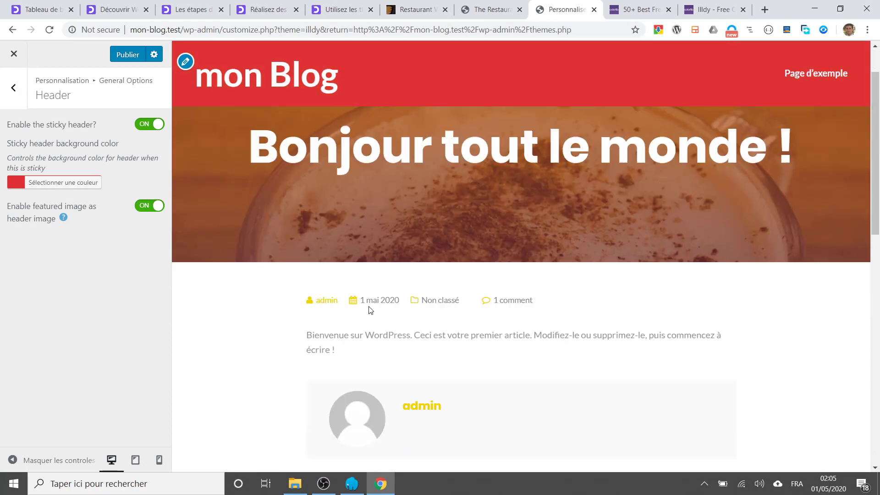
pyautogui.scroll(-4, 370, 310)
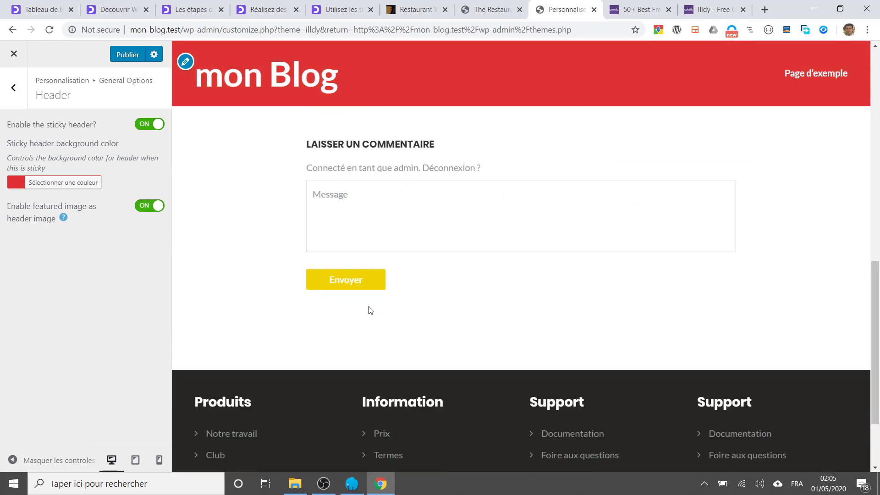
pyautogui.scroll(12, 371, 310)
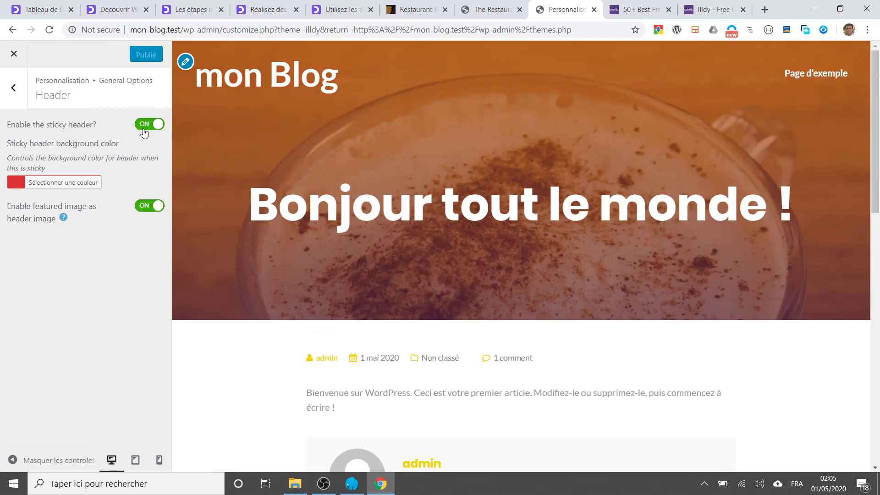
pyautogui.click(13, 53)
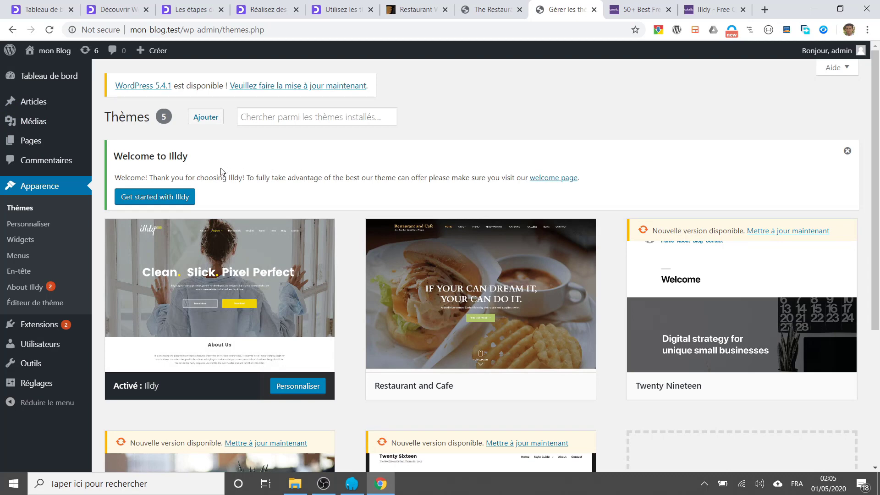
# Edit the 'Bonjour tout le monde !' post and bring up its Image mise en avant picker.
pyautogui.click(40, 108)
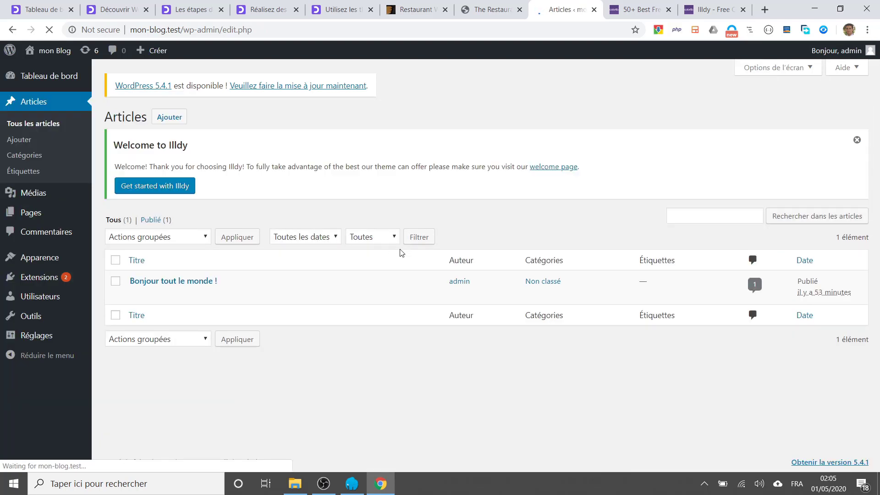
pyautogui.click(191, 287)
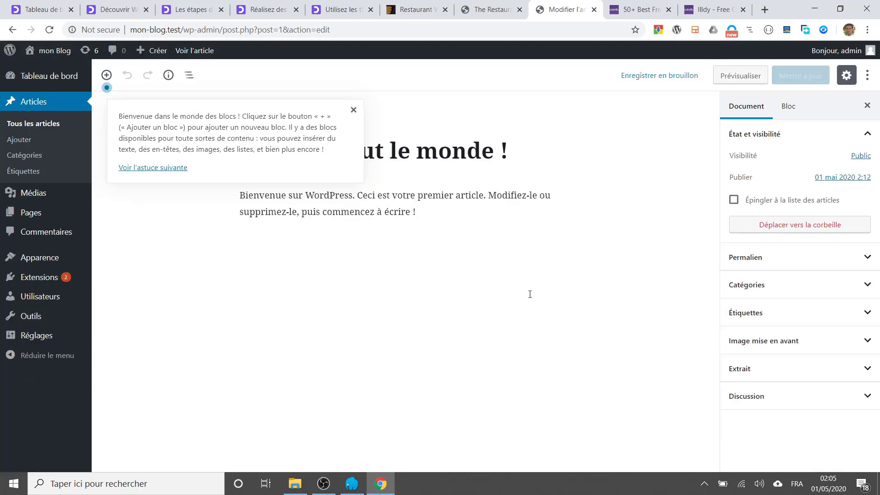
pyautogui.click(832, 346)
pyautogui.click(806, 367)
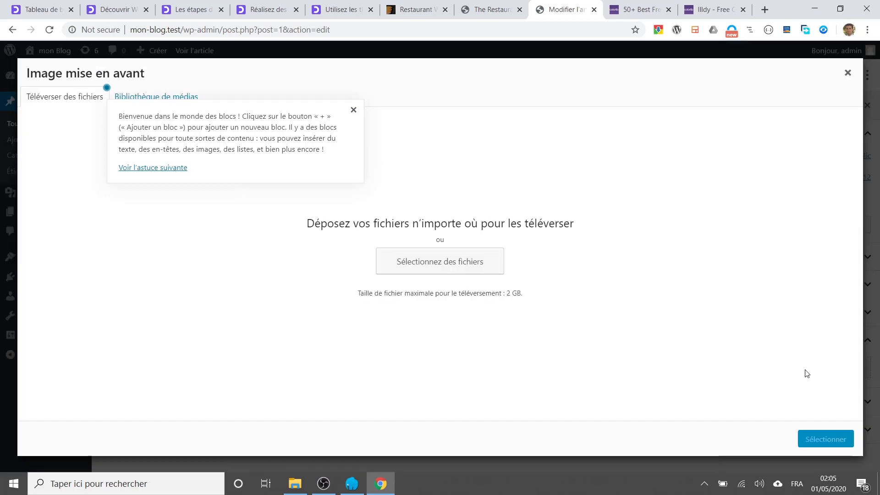
# Upload allongé2.png from the 0_bedTime_stories folder and set it as the featured image.
pyautogui.click(353, 110)
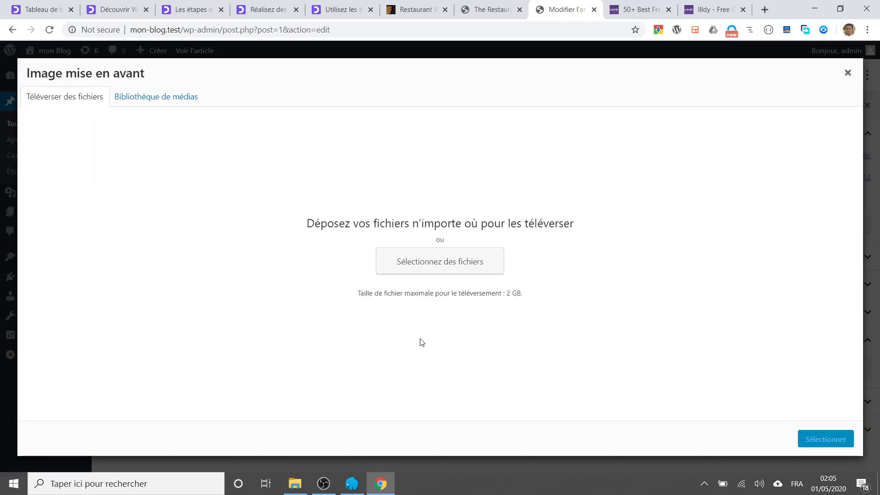
pyautogui.click(416, 265)
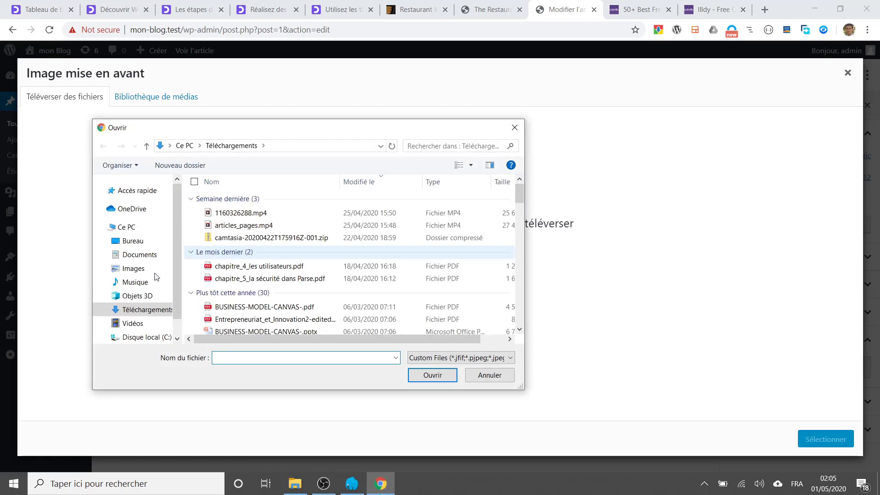
pyautogui.click(133, 269)
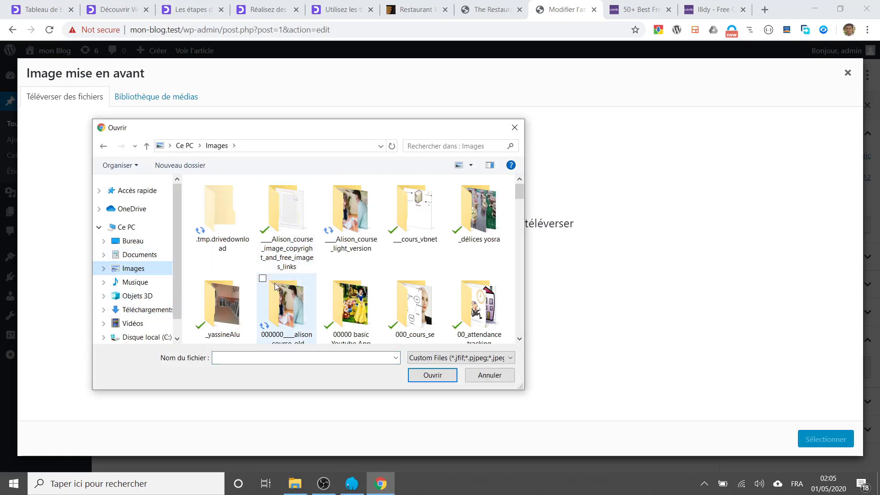
pyautogui.scroll(-3, 274, 282)
pyautogui.scroll(-5, 275, 282)
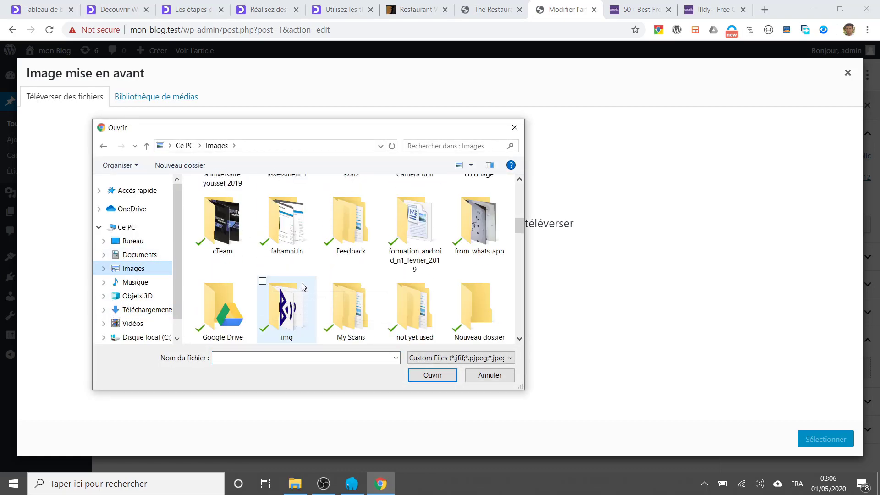
pyautogui.scroll(5, 301, 282)
pyautogui.doubleClick(409, 232)
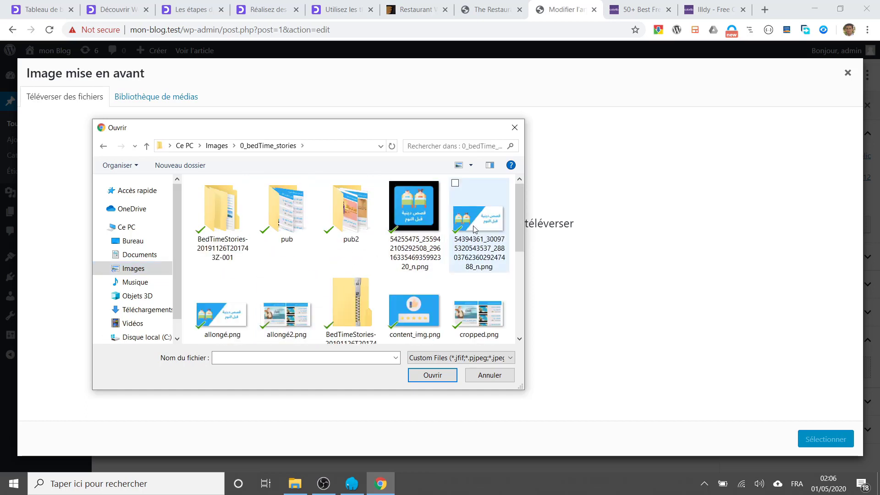
pyautogui.doubleClick(288, 318)
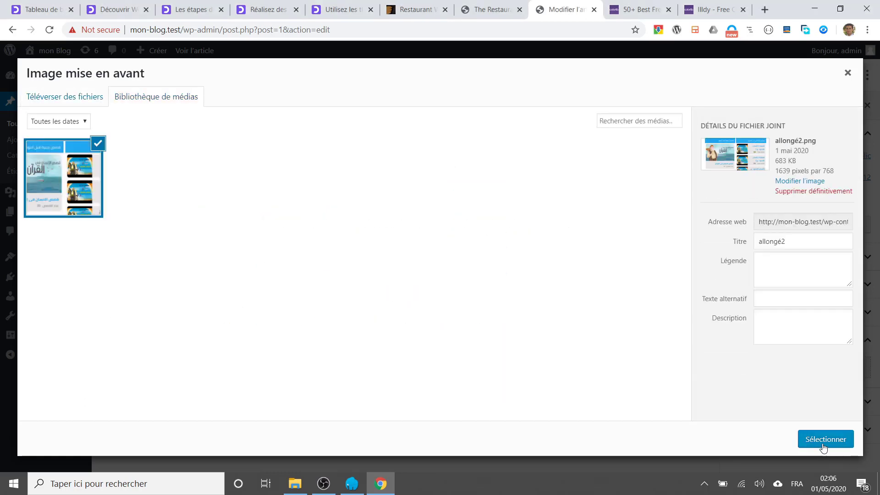
pyautogui.click(820, 444)
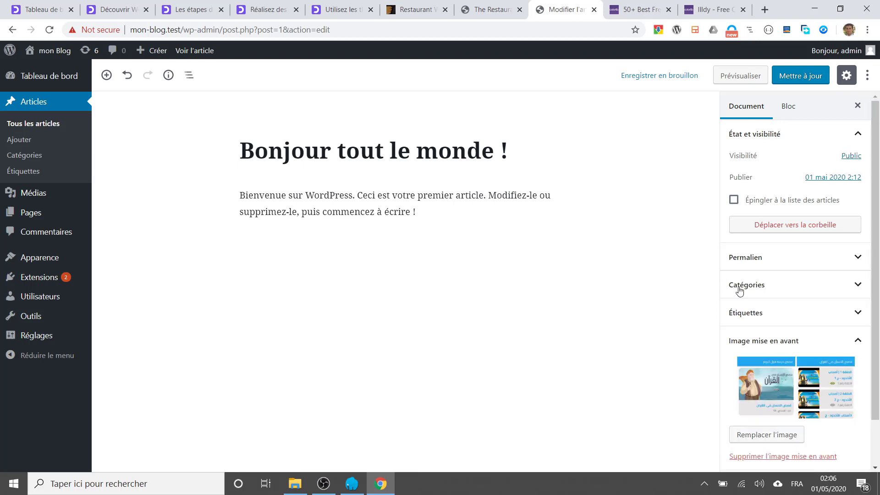
# Save the post and open the live 'mon Blog' site in a new tab.
pyautogui.click(800, 74)
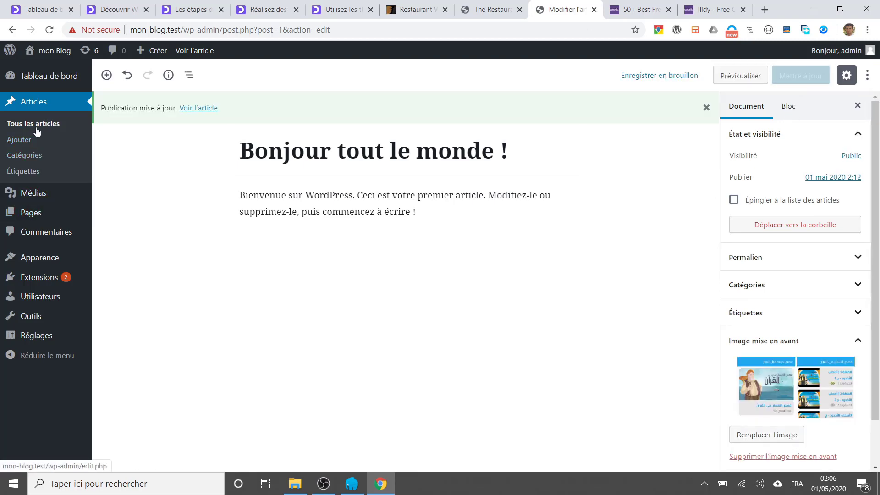
pyautogui.moveTo(50, 51)
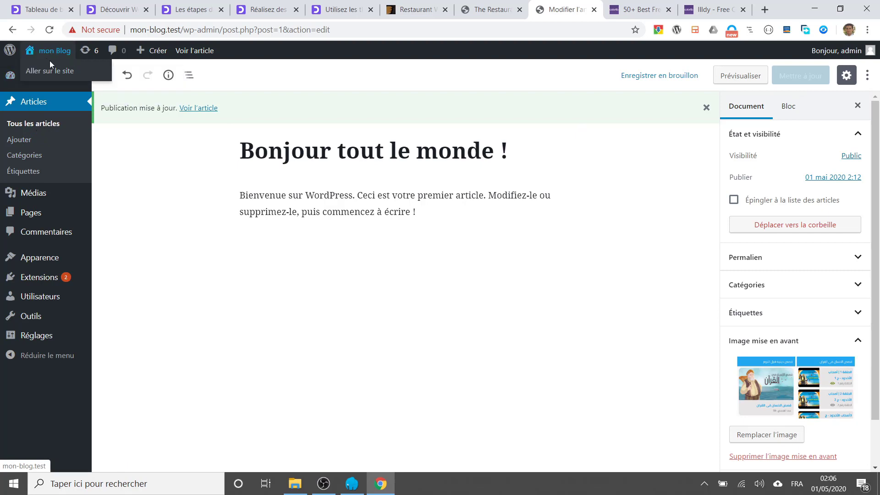
pyautogui.rightClick(46, 71)
pyautogui.click(53, 80)
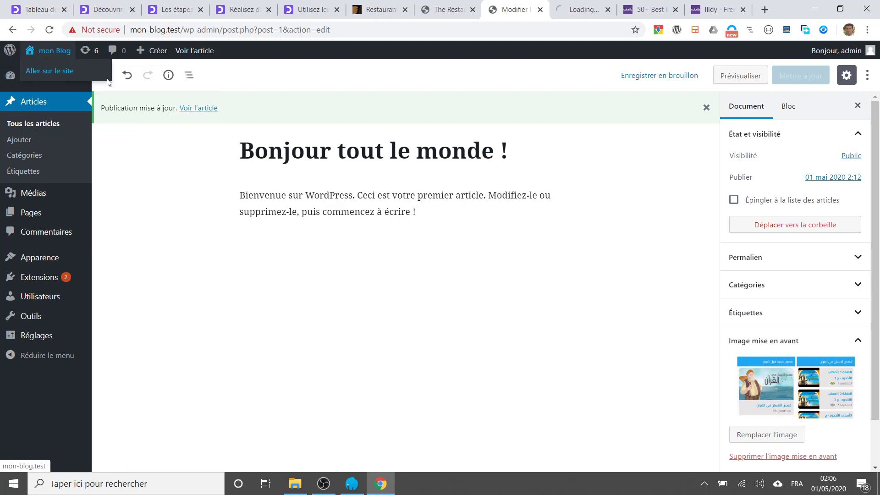
pyautogui.click(582, 9)
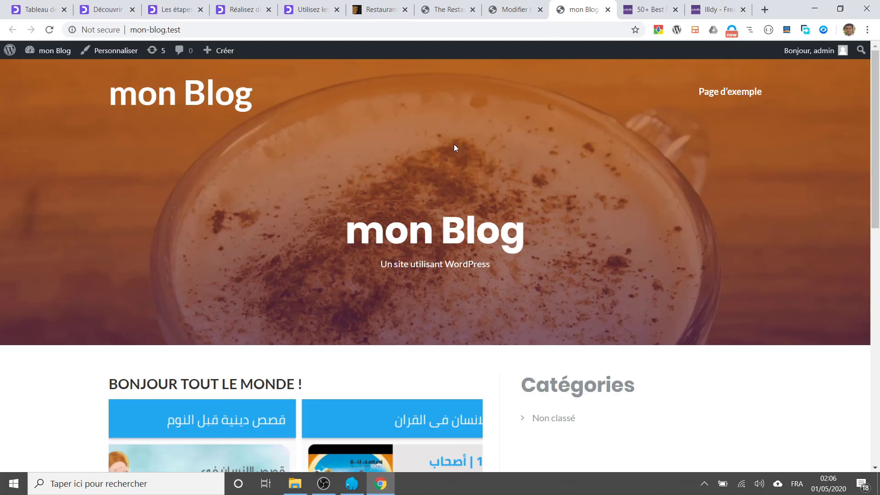
# Browse the home page and view the 'Bonjour tout le monde !' post page.
pyautogui.scroll(-5, 403, 209)
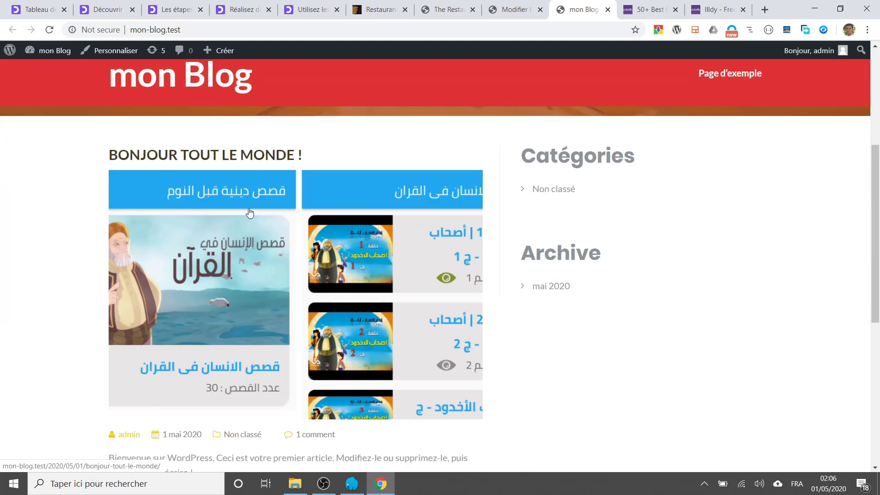
pyautogui.scroll(-3, 215, 248)
pyautogui.scroll(3, 221, 254)
pyautogui.click(222, 252)
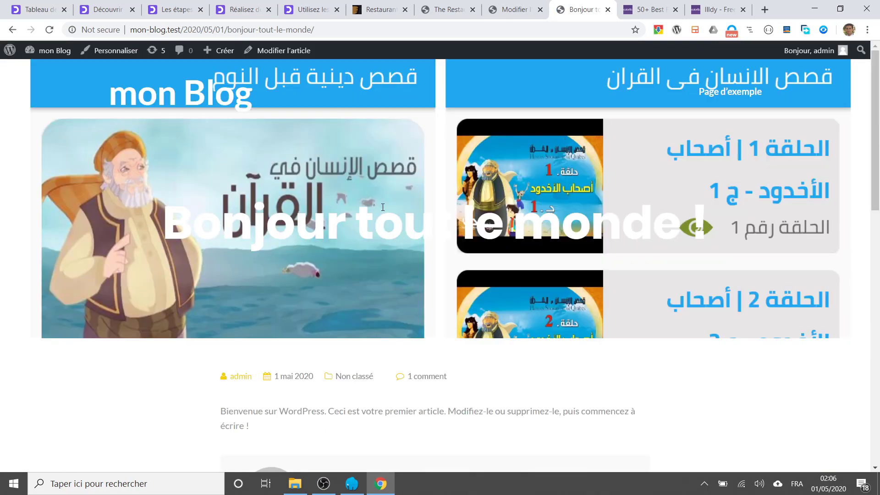
pyautogui.scroll(-5, 245, 216)
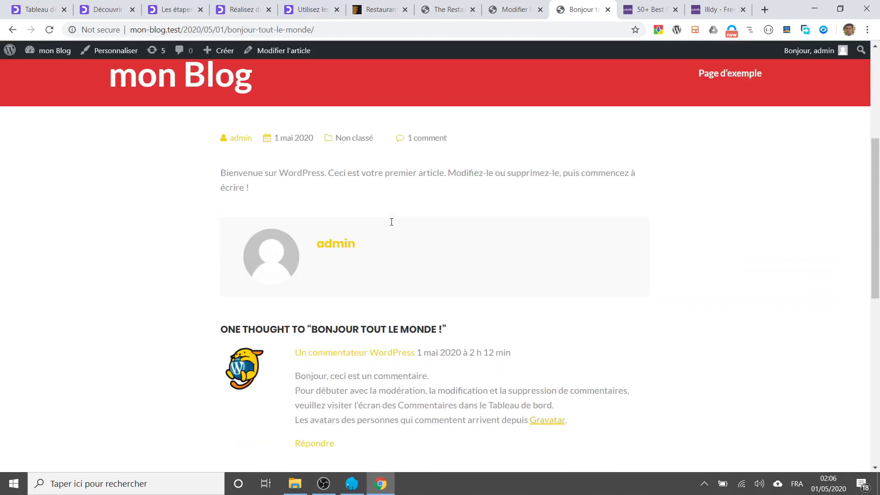
pyautogui.scroll(5, 393, 222)
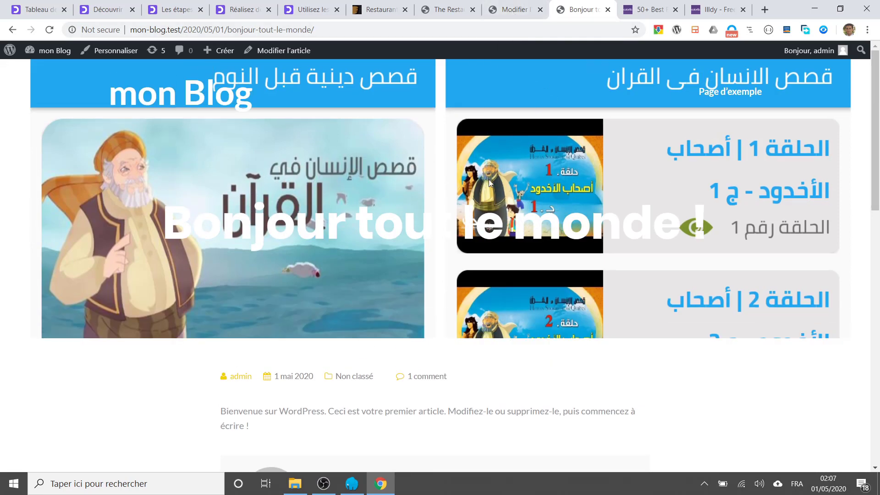
# Back in the admin tab, reach Customizer > General Options > Header.
pyautogui.click(509, 10)
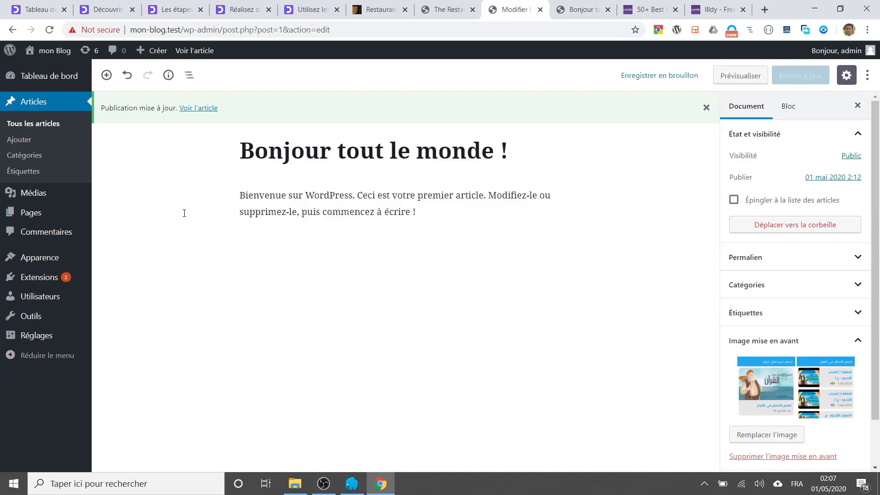
pyautogui.moveTo(66, 280)
pyautogui.click(87, 260)
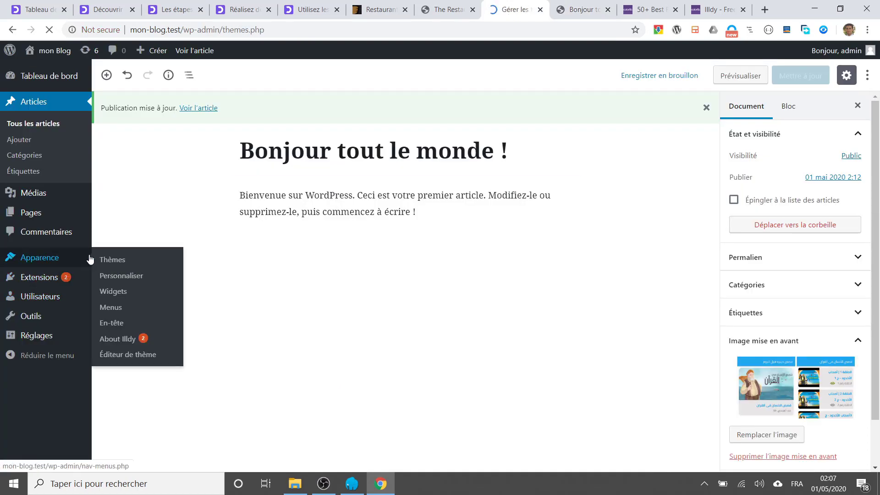
pyautogui.click(50, 225)
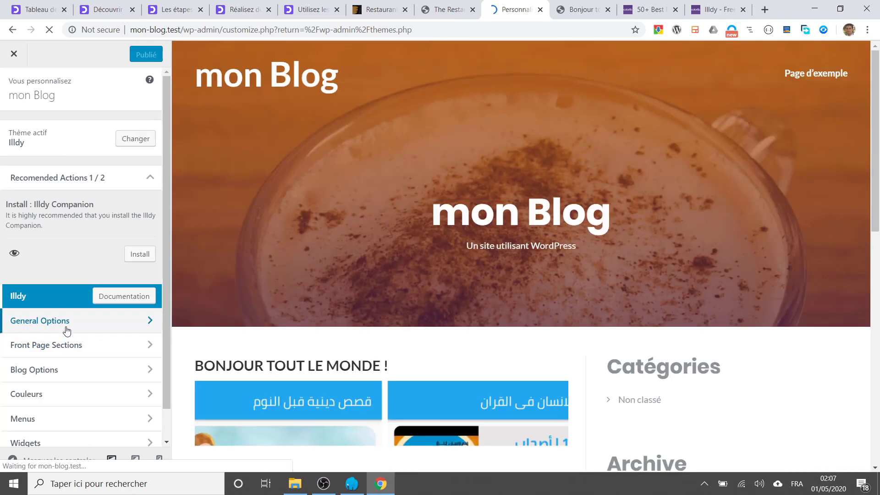
pyautogui.click(65, 326)
pyautogui.click(67, 134)
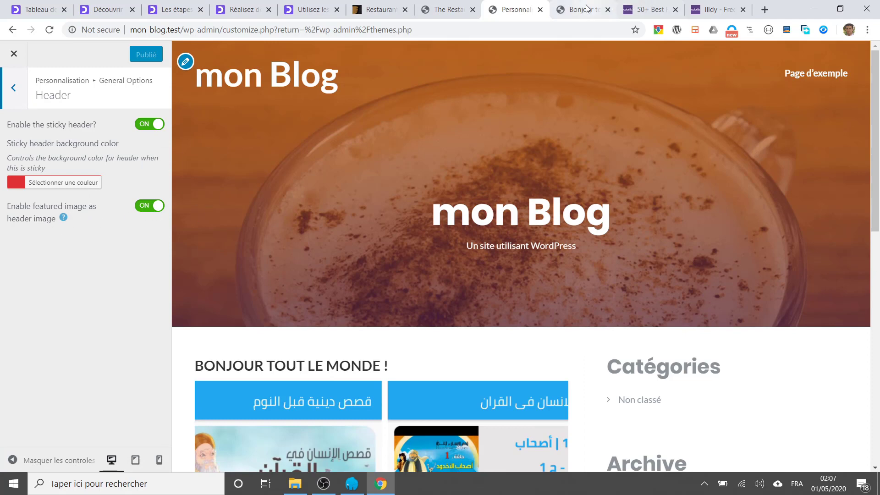
# Turn off featured image as header, compare the post page, then return to General Options.
pyautogui.click(570, 10)
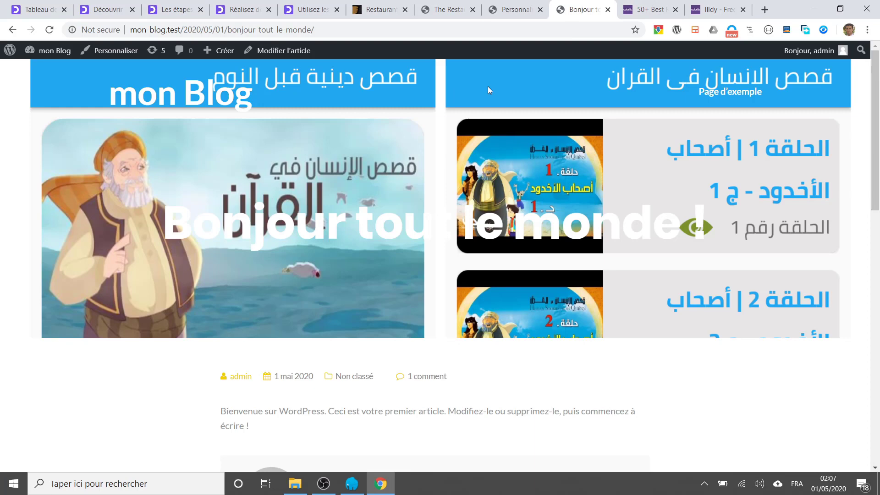
pyautogui.click(513, 10)
pyautogui.click(146, 208)
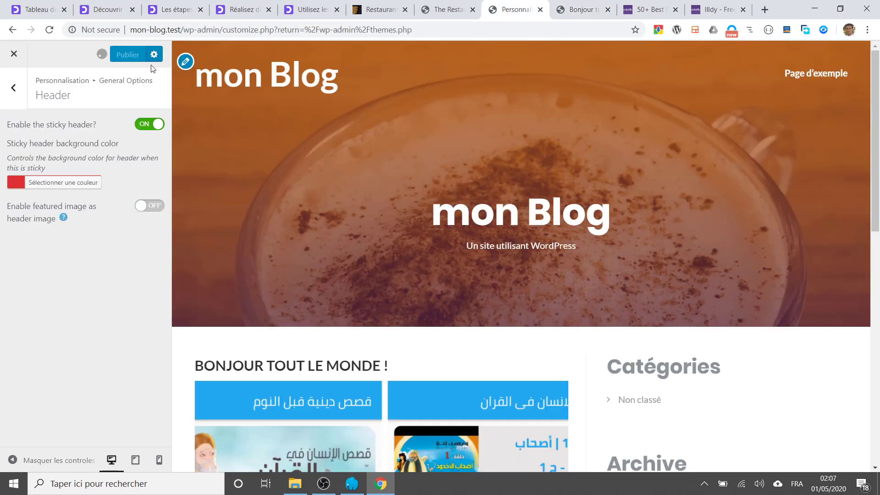
pyautogui.click(579, 10)
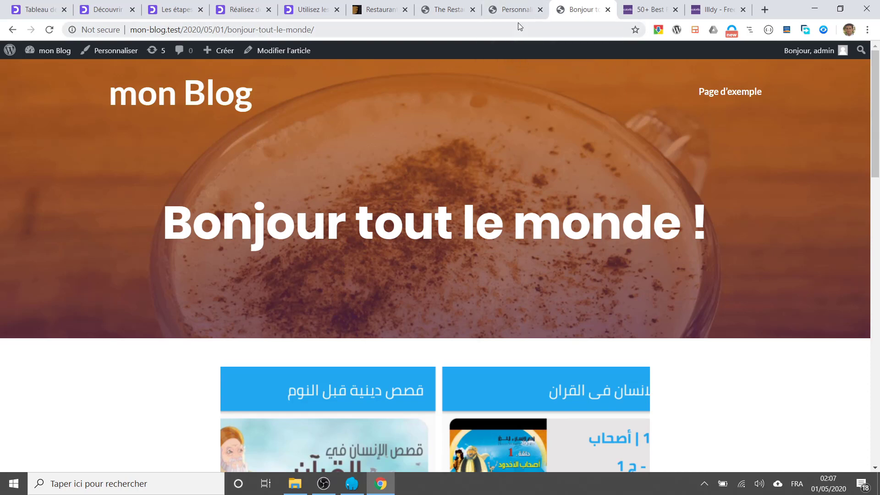
pyautogui.click(517, 11)
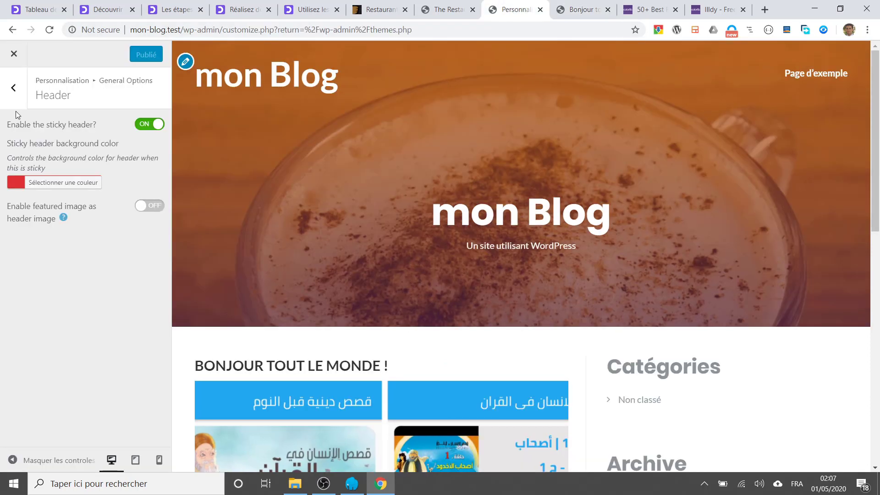
pyautogui.click(582, 10)
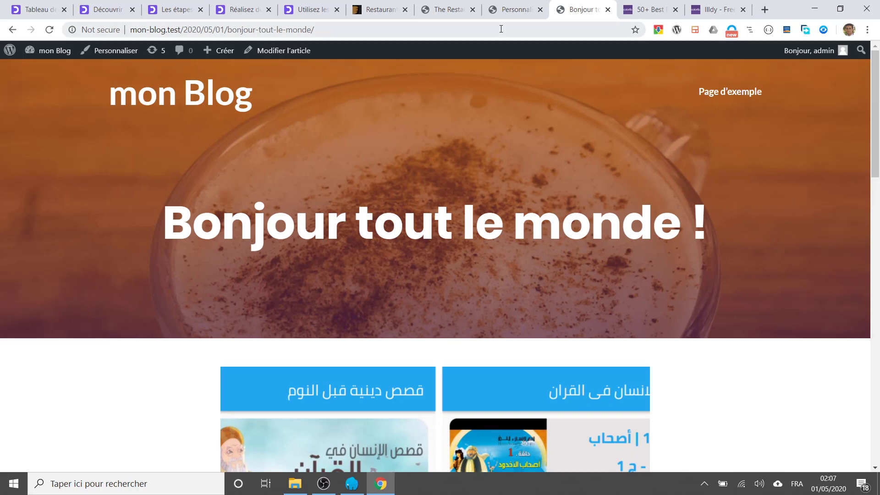
pyautogui.click(506, 9)
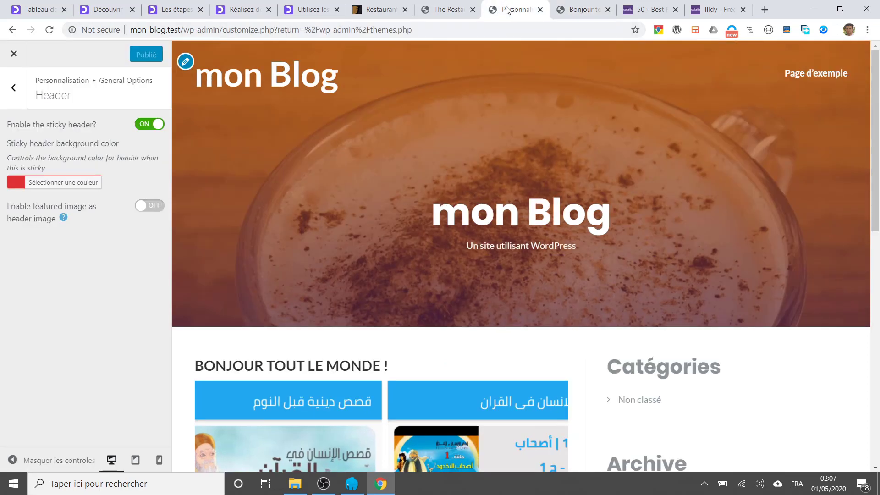
pyautogui.click(12, 90)
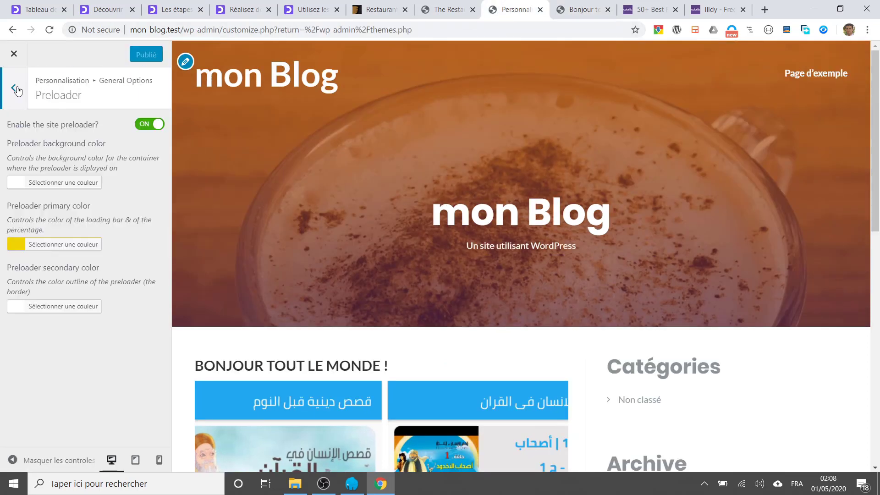
pyautogui.click(16, 90)
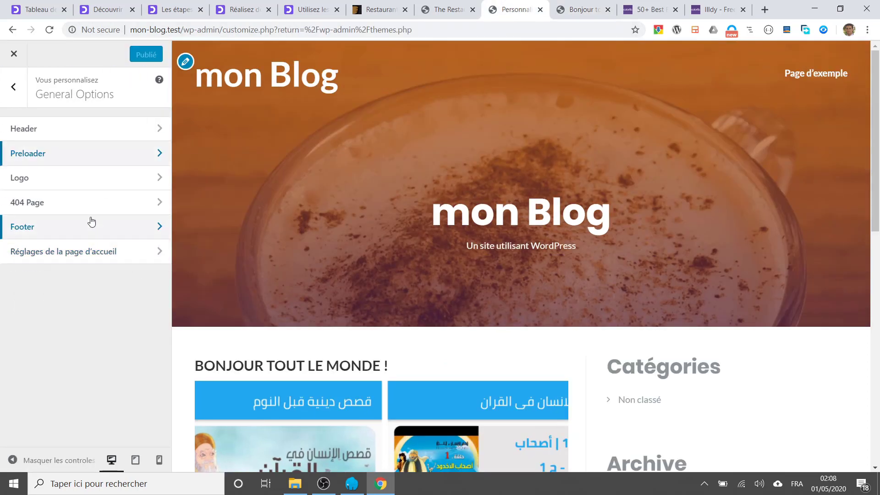
# Show the Preloader settings and load the mon-blog.test home page in the other tab.
pyautogui.click(86, 162)
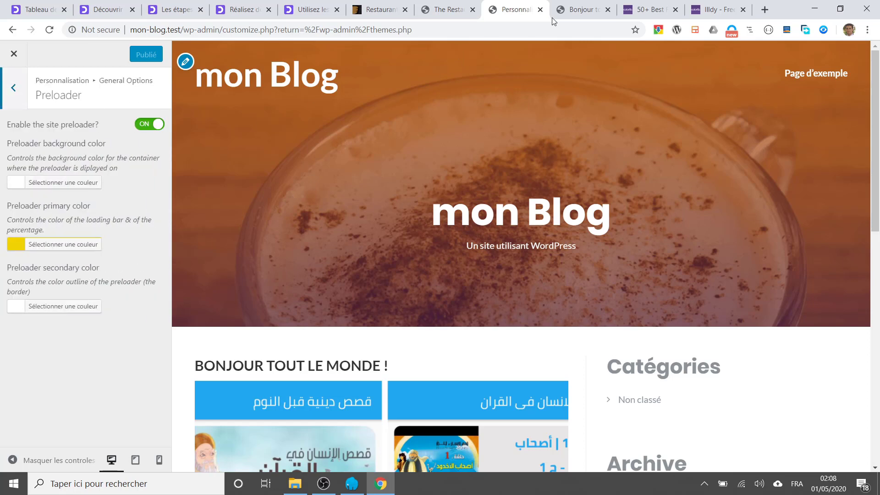
pyautogui.click(567, 6)
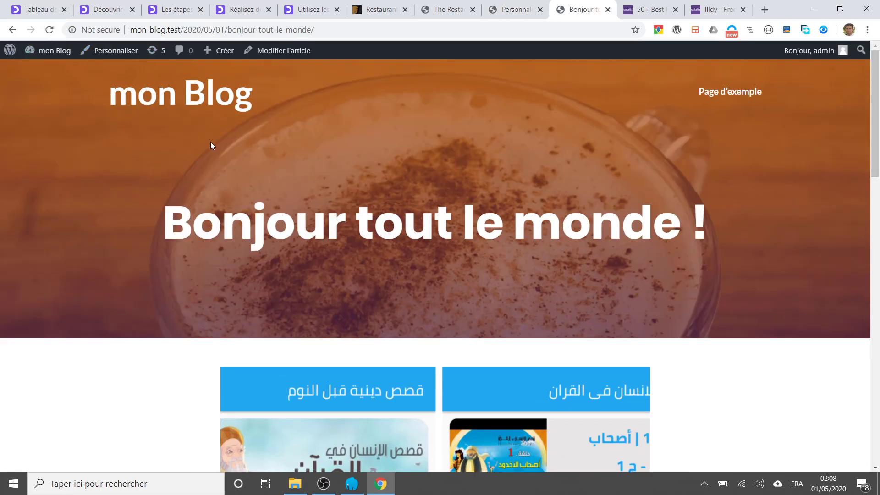
pyautogui.moveTo(182, 29); pyautogui.dragTo(371, 43)
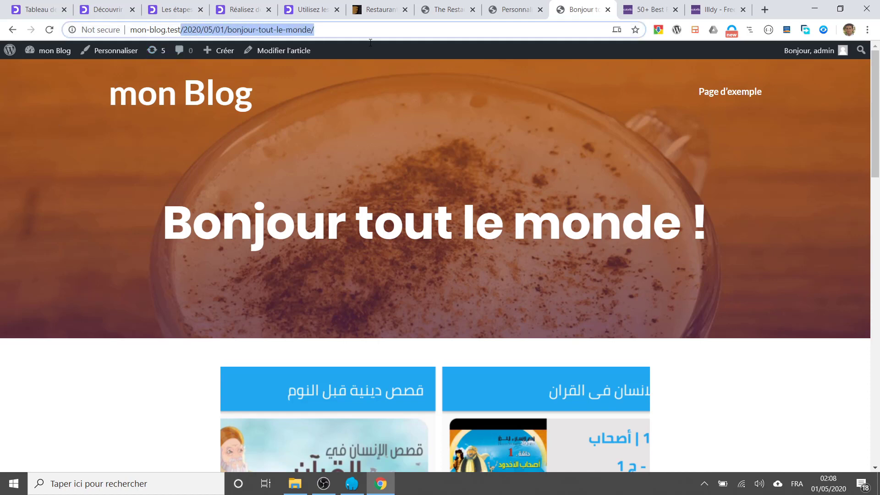
pyautogui.press('BackSpace')
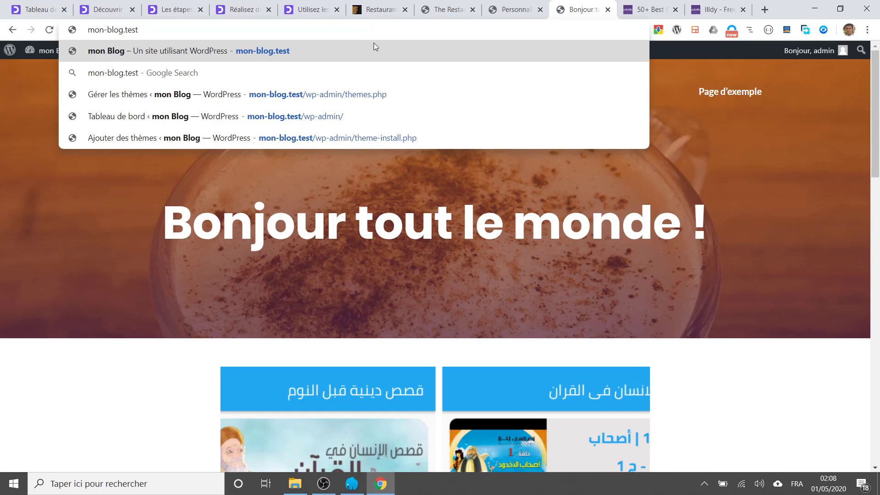
pyautogui.press('Return')
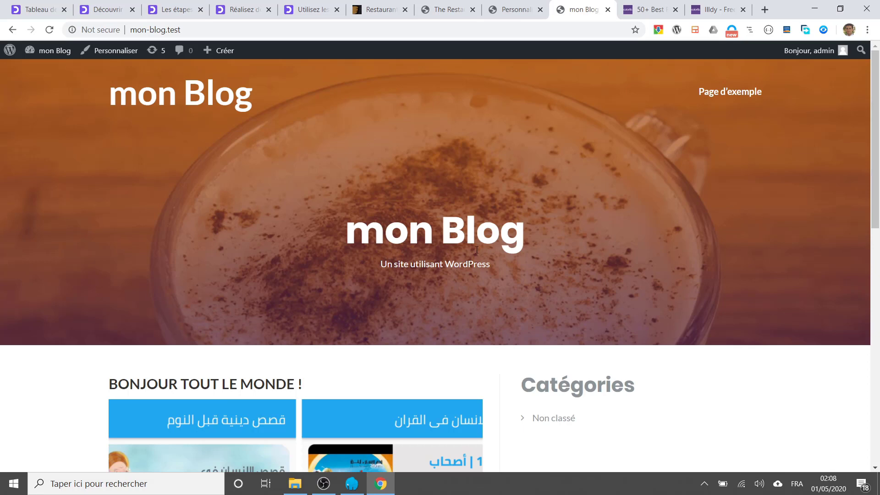
pyautogui.click(415, 33)
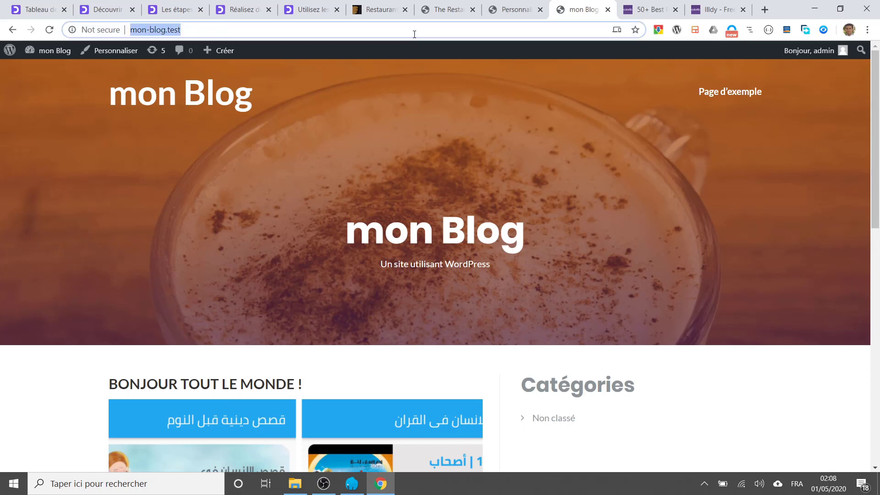
pyautogui.press('Return')
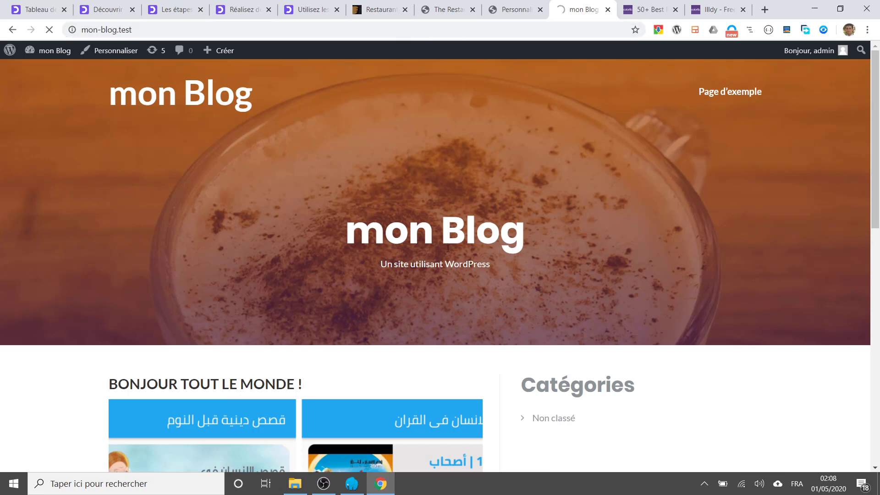
pyautogui.click(218, 30)
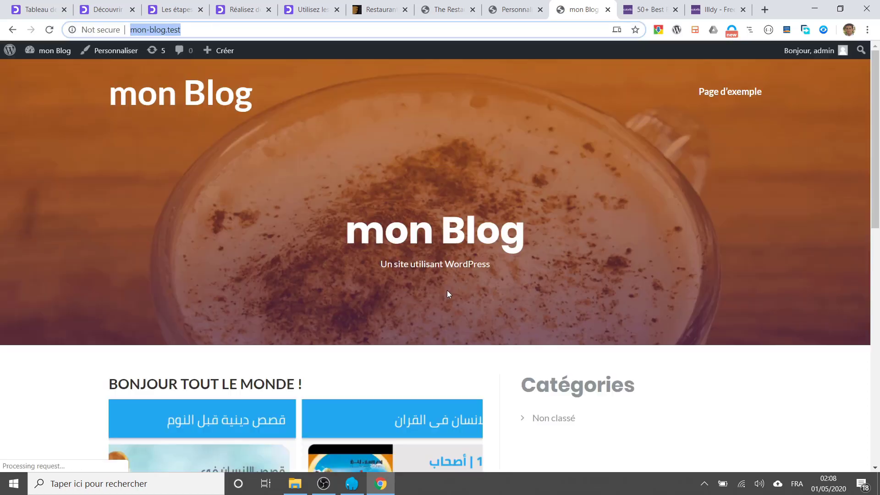
pyautogui.click(509, 8)
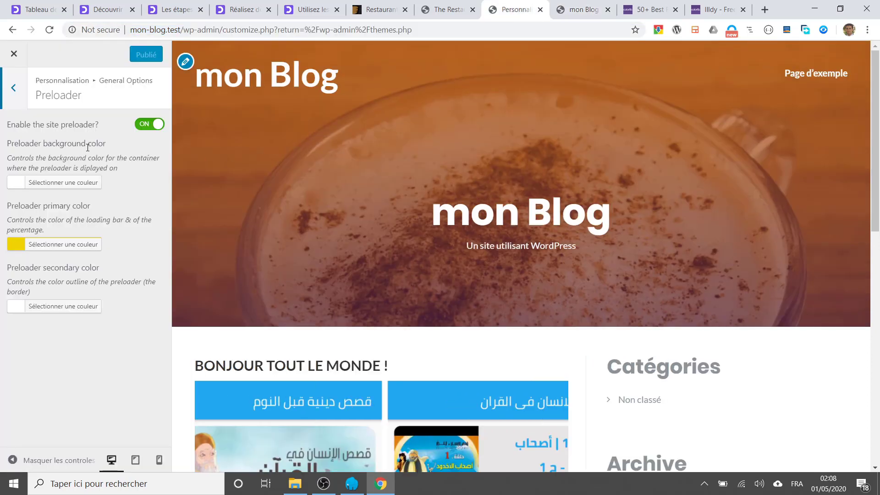
# Disable the site preloader, reload the home page to confirm, and return to General Options.
pyautogui.click(146, 125)
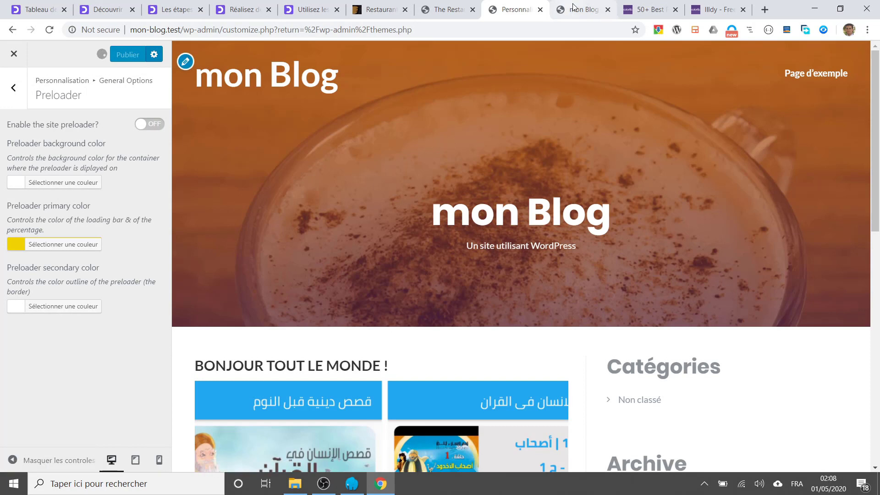
pyautogui.click(578, 10)
pyautogui.click(205, 31)
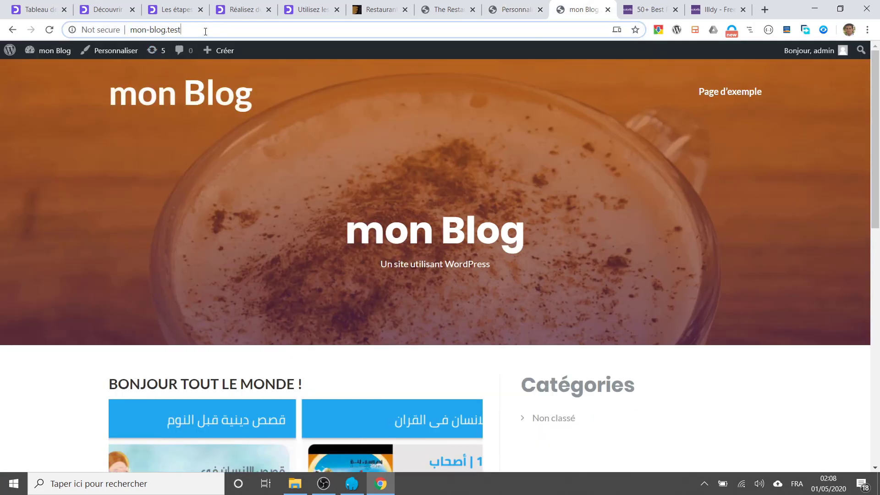
pyautogui.press('Return')
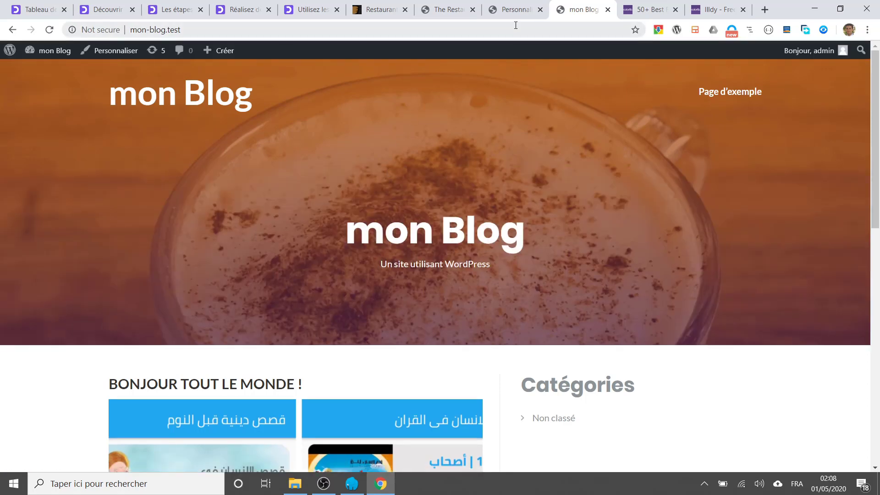
pyautogui.click(510, 12)
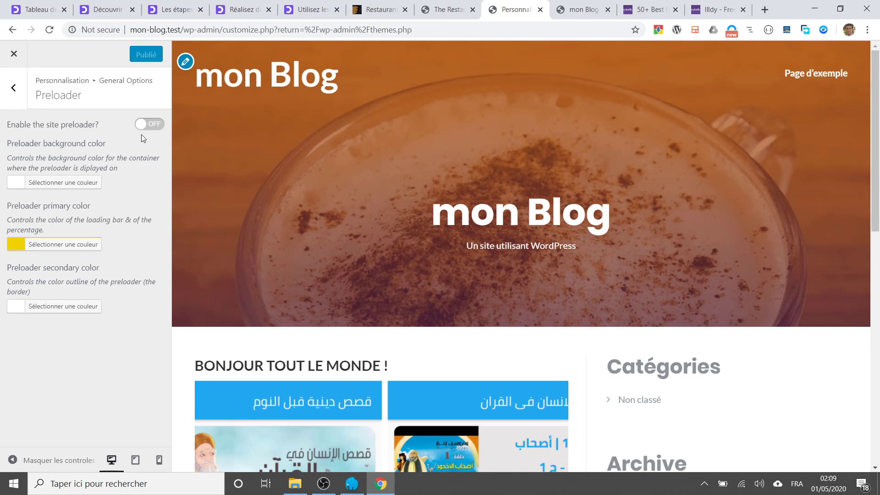
pyautogui.click(14, 88)
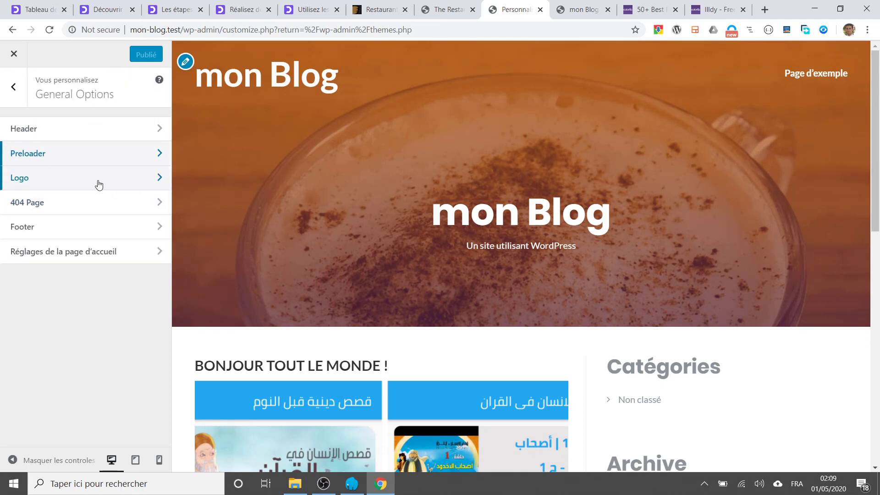
# Upload cropped-cropped-Logo_CT_v2.jpg as the site logo under General Options > Logo and crop it.
pyautogui.click(99, 184)
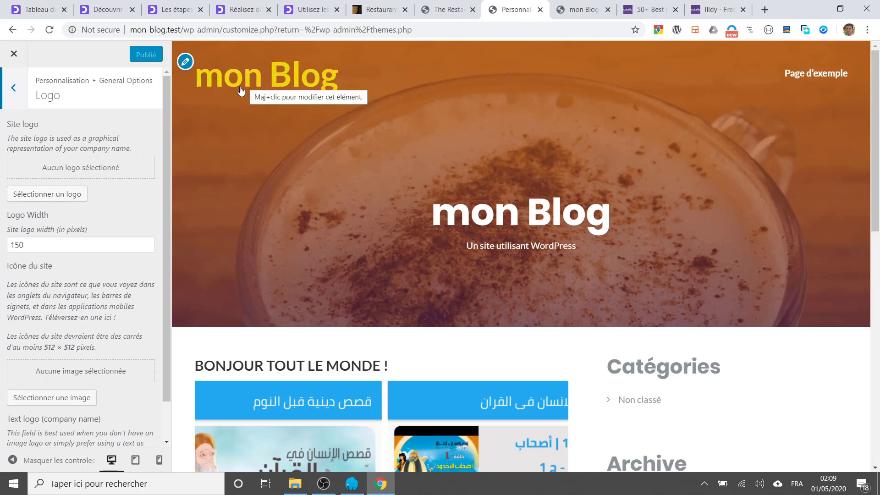
pyautogui.click(57, 200)
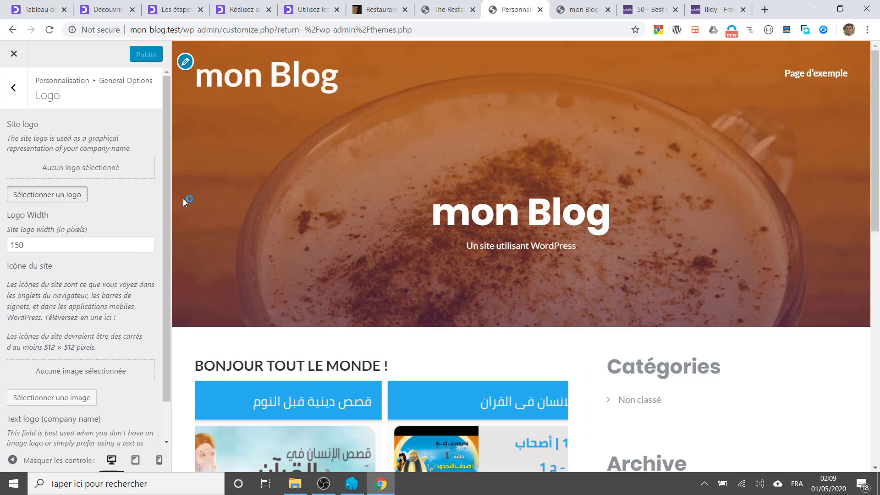
pyautogui.click(66, 103)
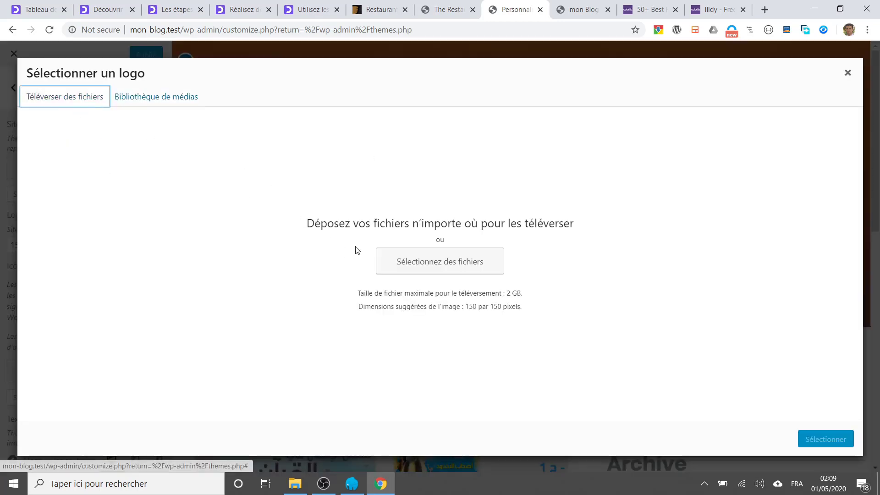
pyautogui.click(410, 261)
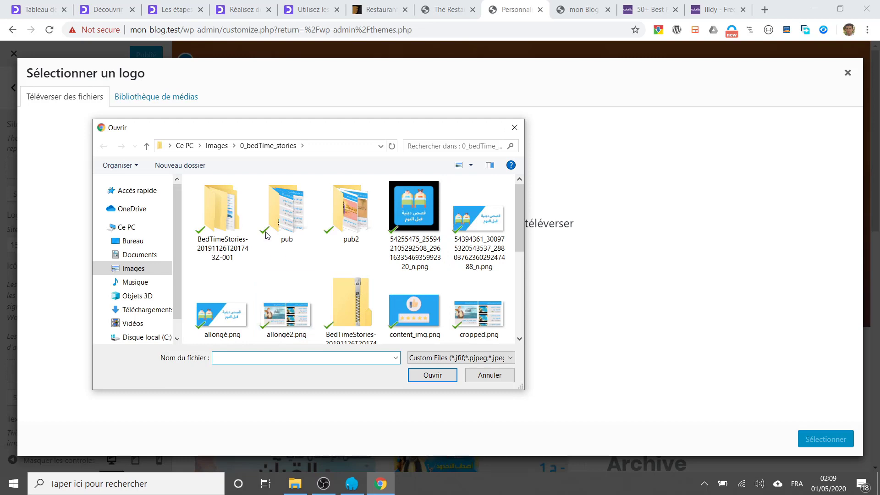
pyautogui.click(216, 146)
pyautogui.scroll(-6, 307, 282)
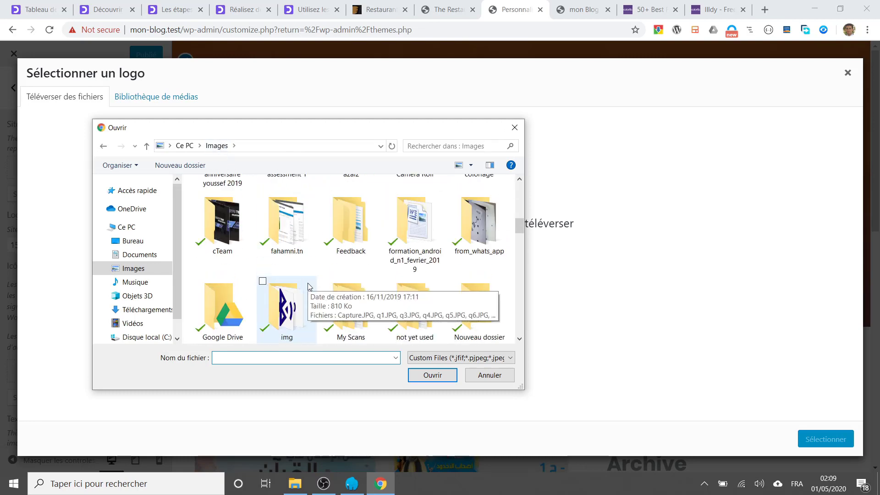
pyautogui.scroll(-3, 308, 286)
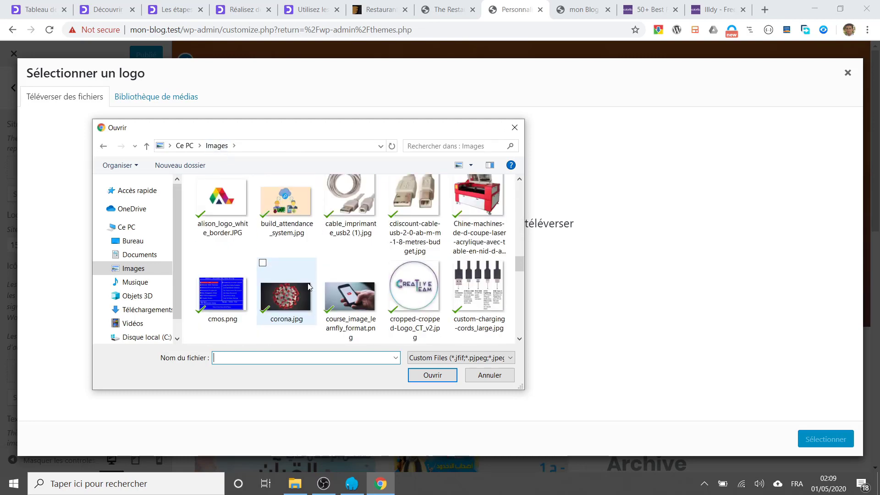
pyautogui.click(414, 288)
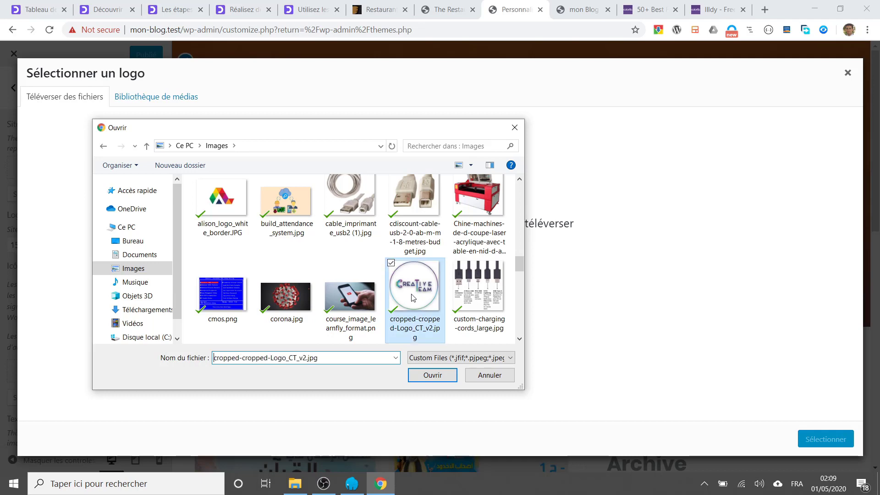
pyautogui.click(433, 375)
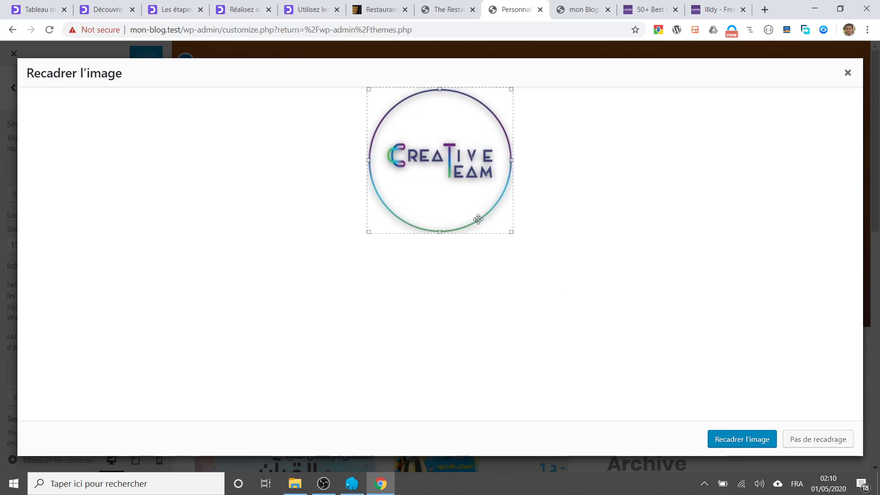
pyautogui.click(744, 444)
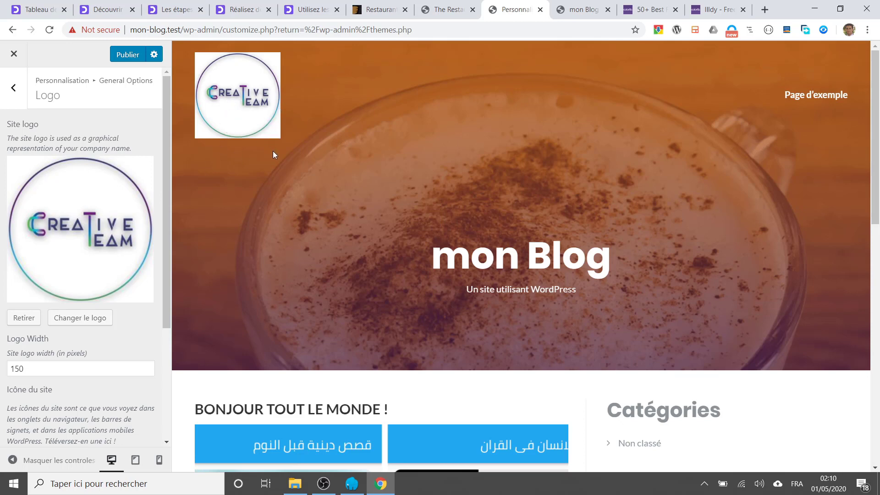
# Change the Logo Width value from 150 to 100 px.
pyautogui.scroll(-4, 133, 275)
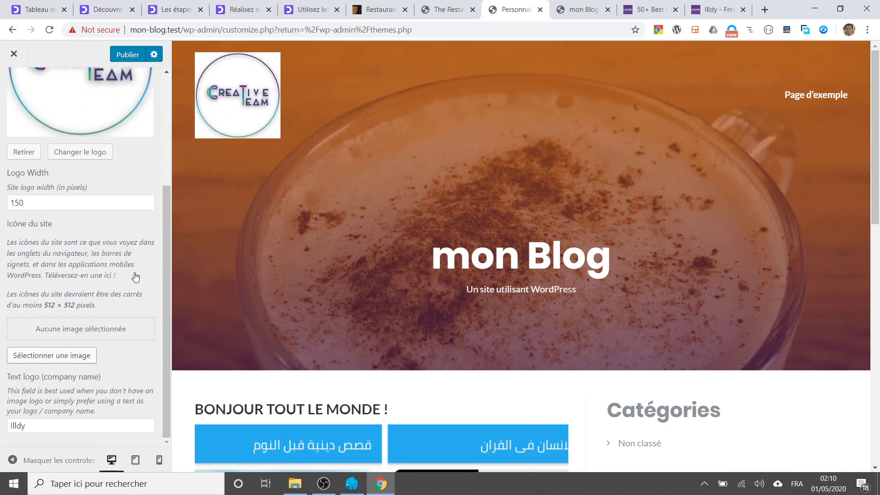
pyautogui.doubleClick(55, 206)
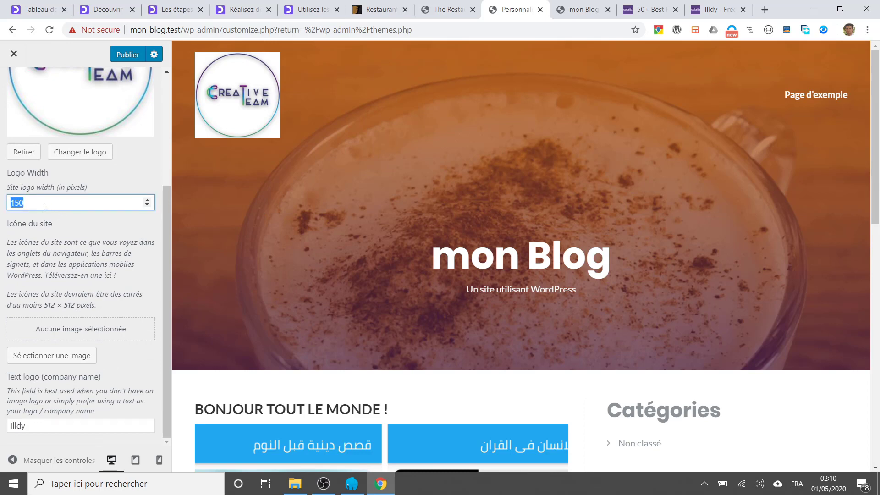
pyautogui.click(20, 206)
pyautogui.write('0')
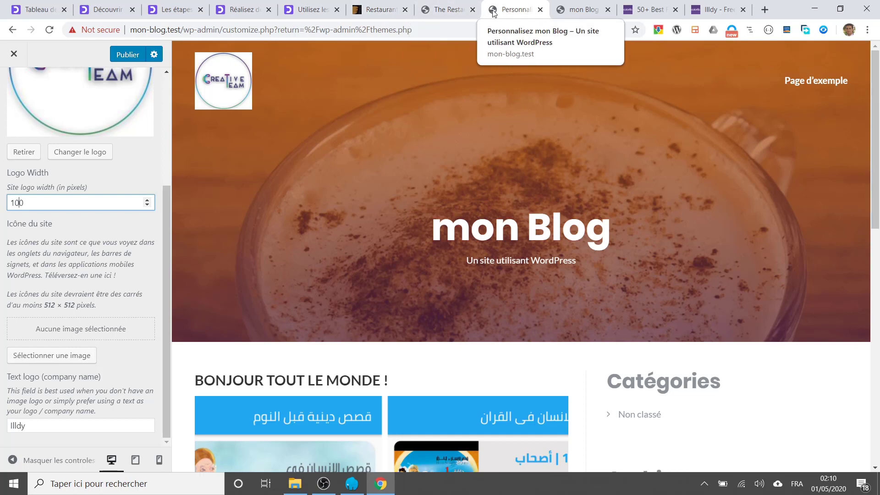
# Set the Creative Team image, cropped, as the site icon.
pyautogui.click(49, 358)
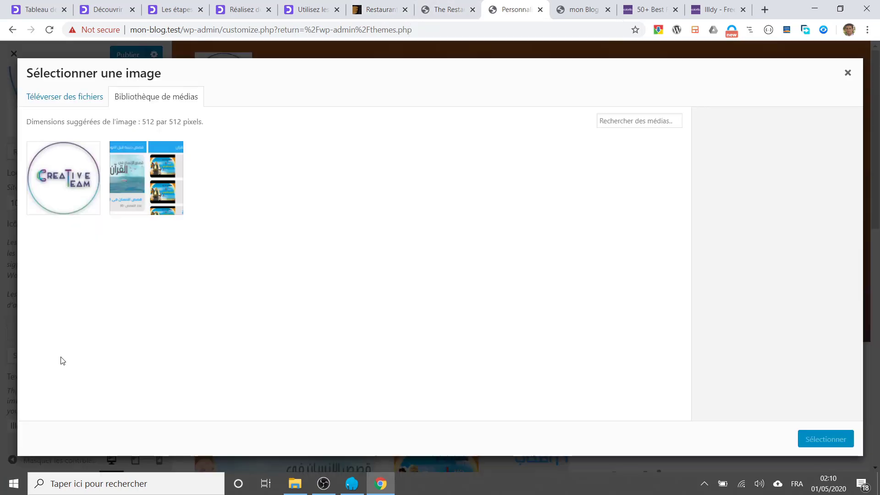
pyautogui.click(64, 189)
pyautogui.click(825, 439)
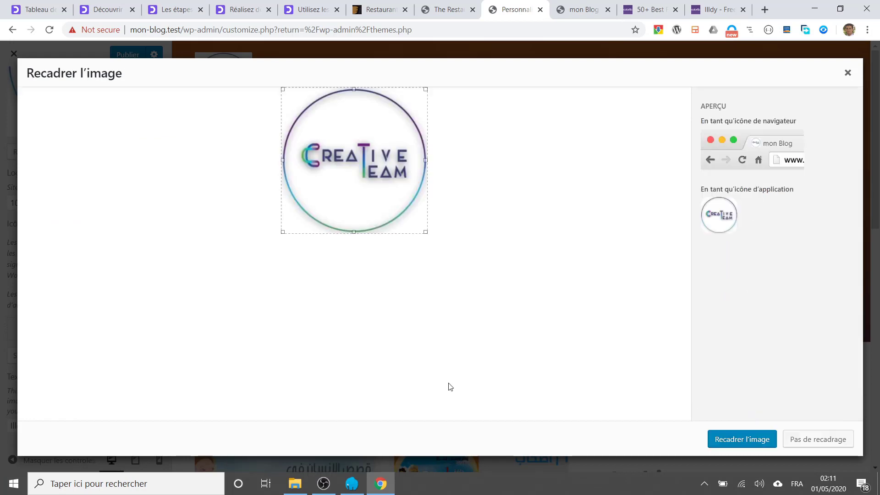
pyautogui.click(733, 441)
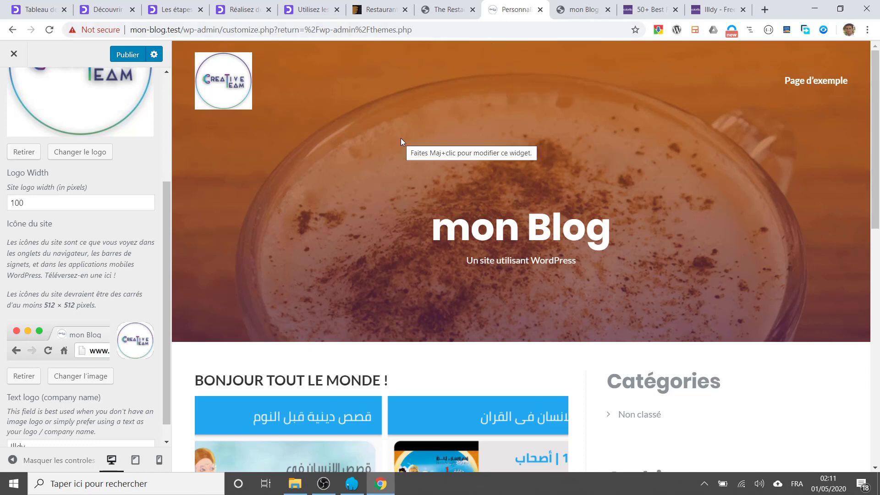
# Check the Illdy text logo value and publish the logo and site icon changes.
pyautogui.scroll(-3, 320, 225)
pyautogui.scroll(-1, 14, 402)
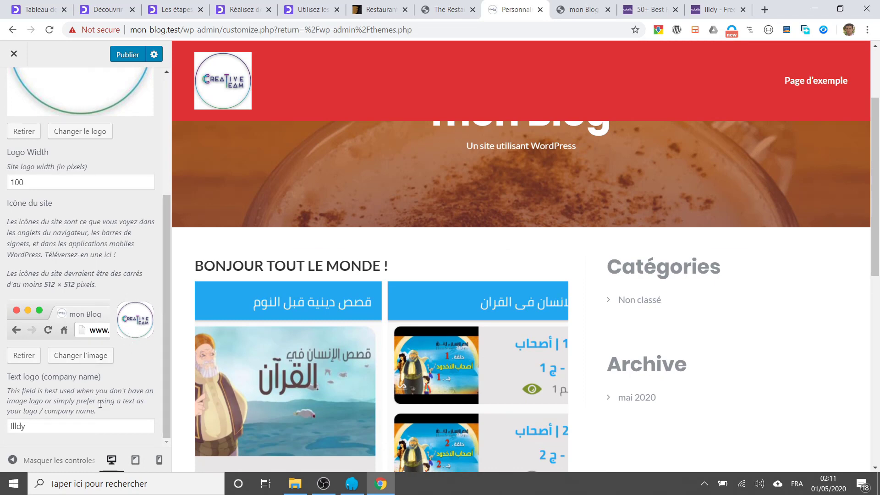
pyautogui.moveTo(39, 430); pyautogui.dragTo(8, 425)
pyautogui.click(3, 431)
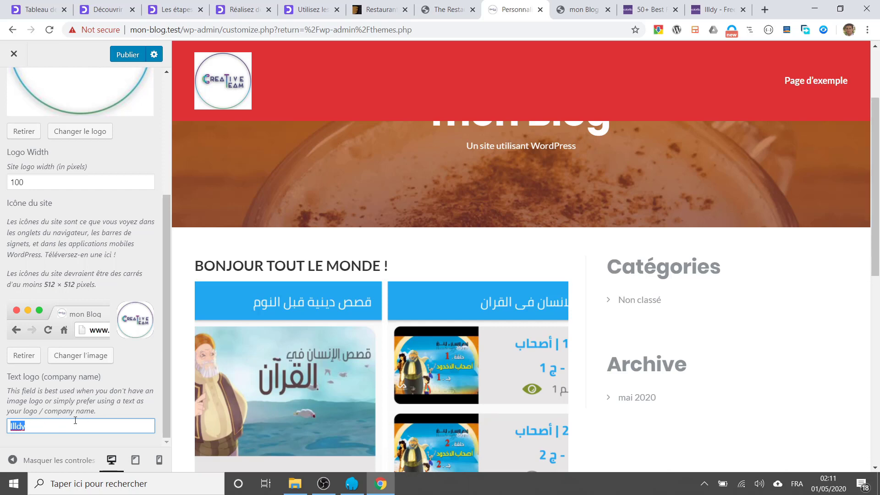
pyautogui.scroll(4, 75, 413)
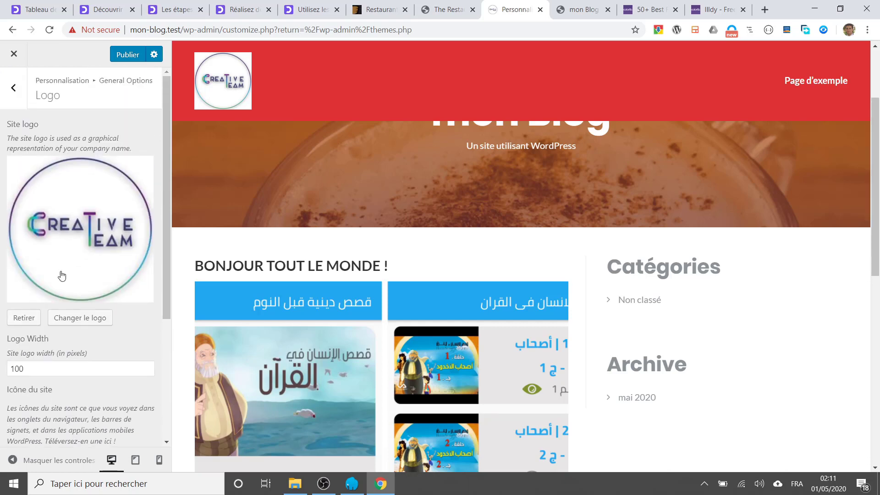
pyautogui.click(132, 57)
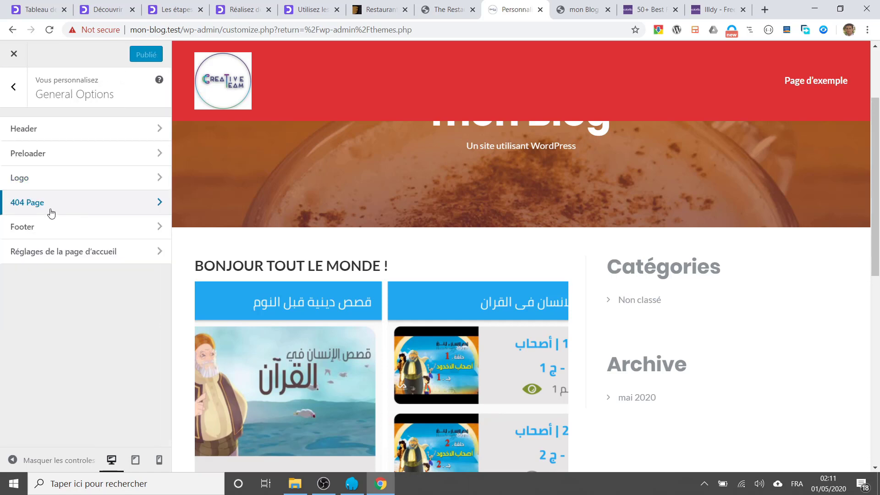
# In the 404 Page settings, replace the entry message with 'Aucune page trouvée'.
pyautogui.click(51, 213)
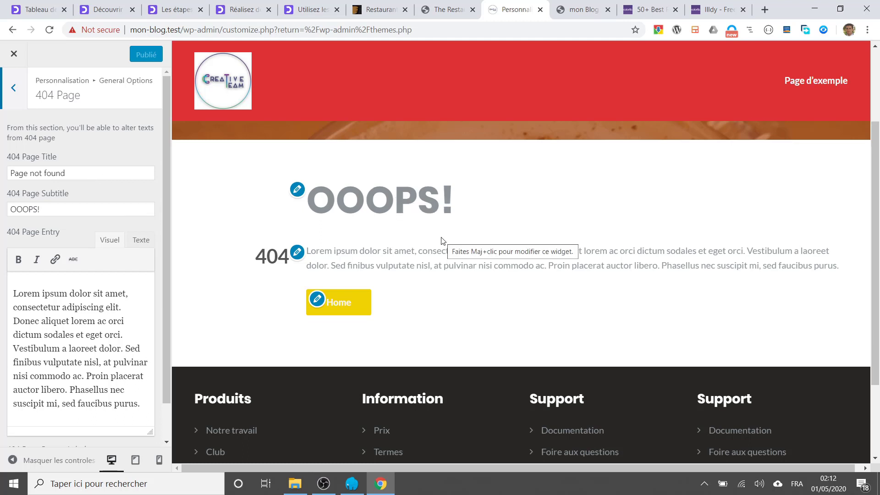
pyautogui.tripleClick(52, 310)
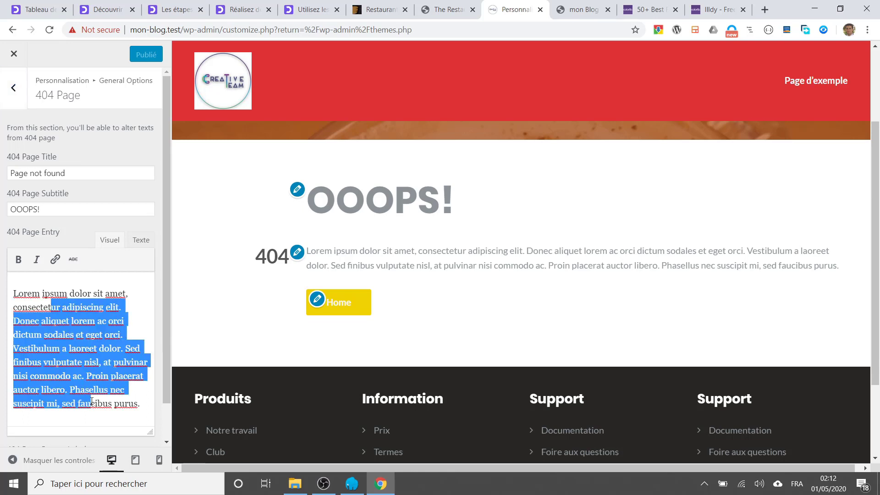
pyautogui.click(90, 404)
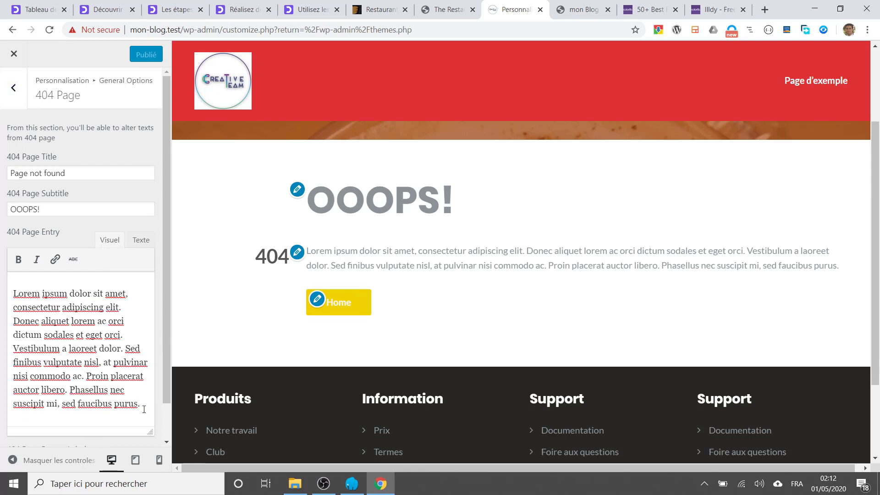
pyautogui.moveTo(144, 410); pyautogui.dragTo(2, 290)
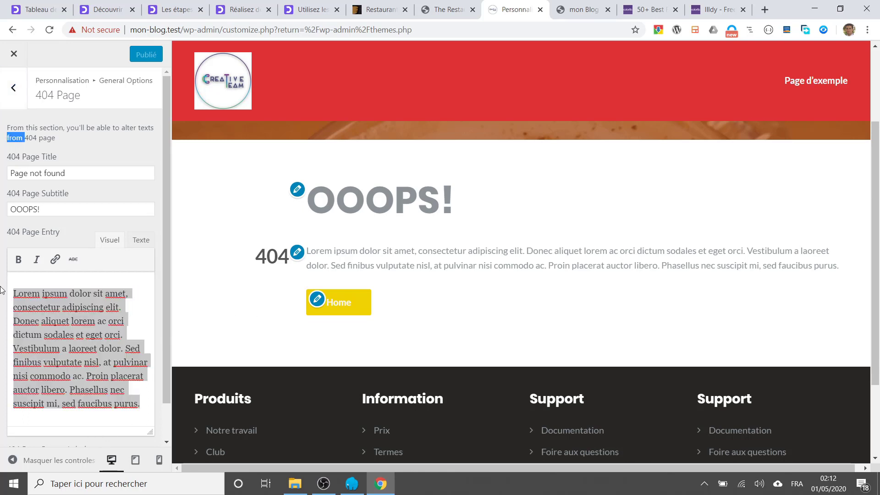
pyautogui.click(61, 309)
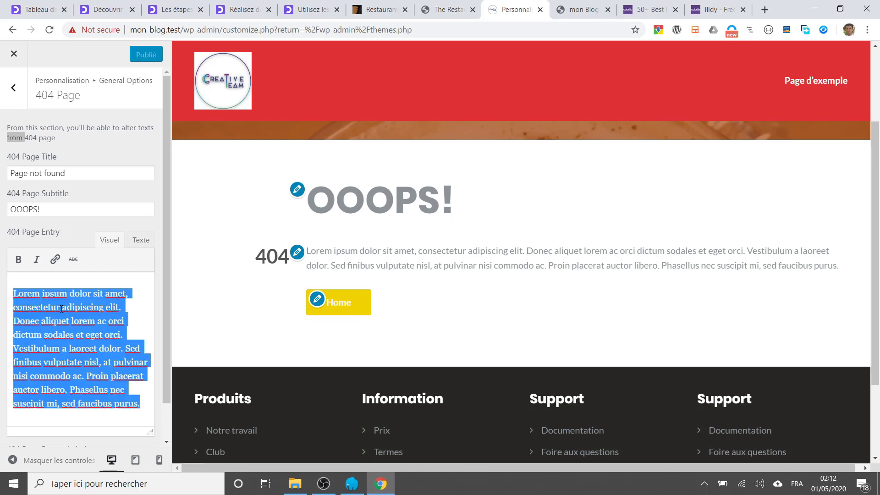
pyautogui.write('A')
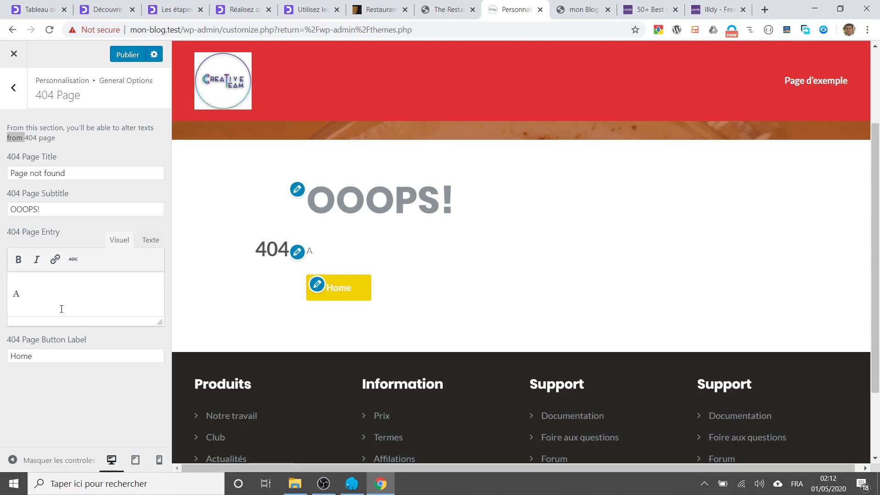
pyautogui.write('g')
pyautogui.write('ucune')
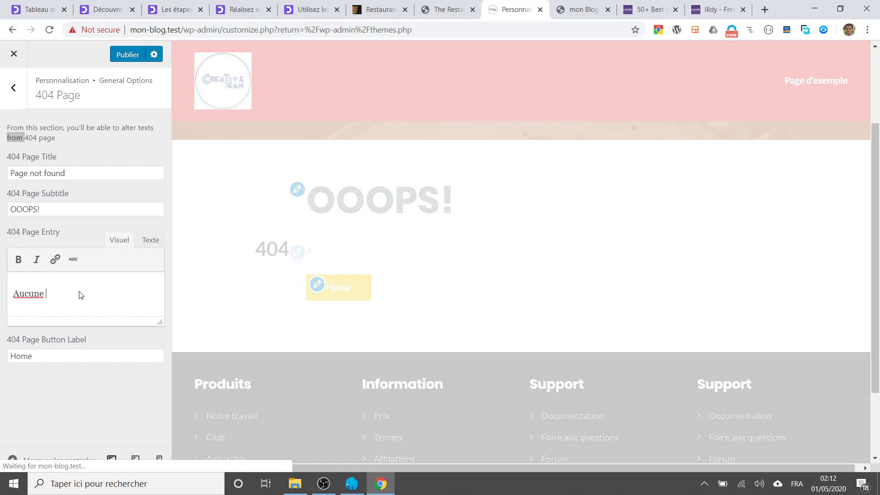
pyautogui.write(' page')
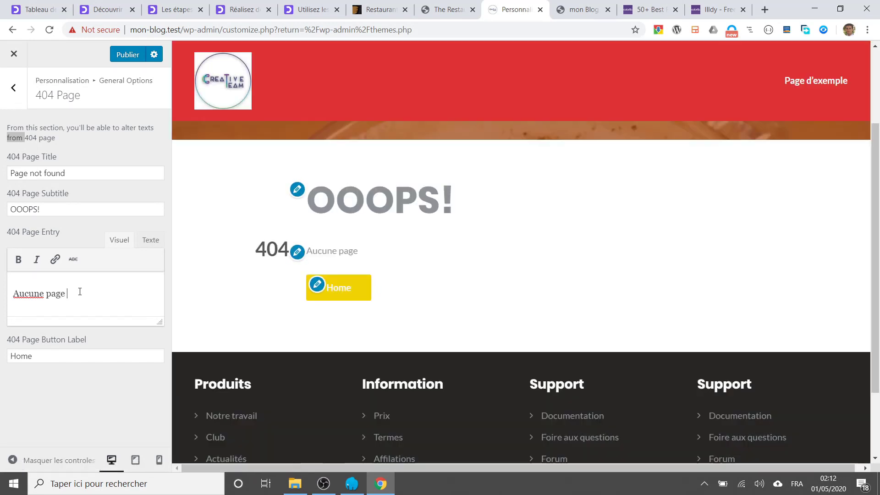
pyautogui.write(' trouvée')
# Change the 404 page title to 'Page non trouvée'.
pyautogui.tripleClick(50, 173)
pyautogui.click(30, 173)
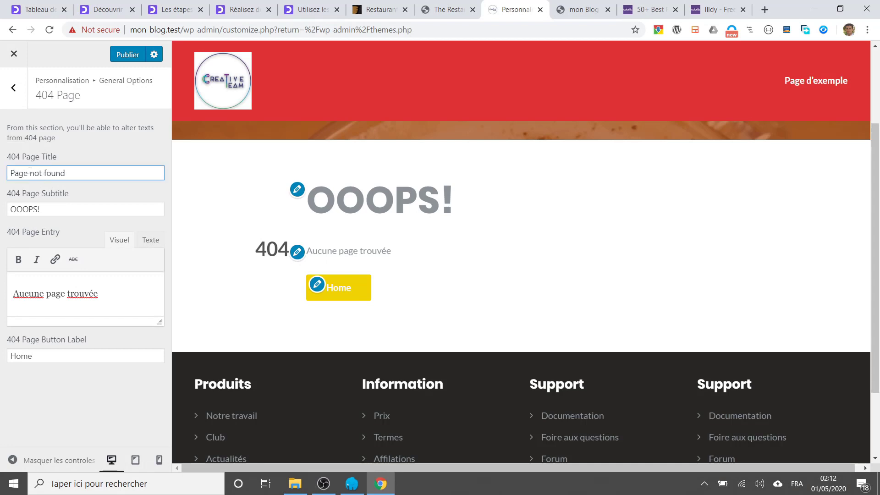
pyautogui.moveTo(30, 174); pyautogui.dragTo(109, 170)
pyautogui.write('non trouvée')
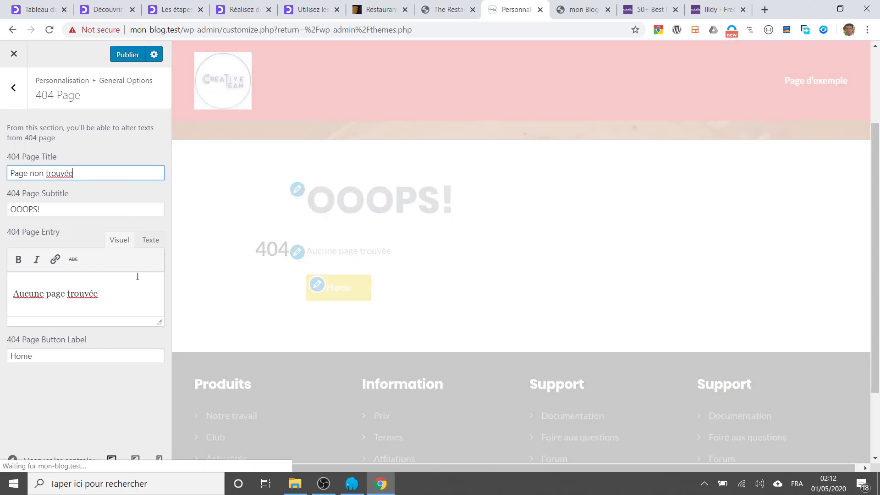
pyautogui.click(120, 294)
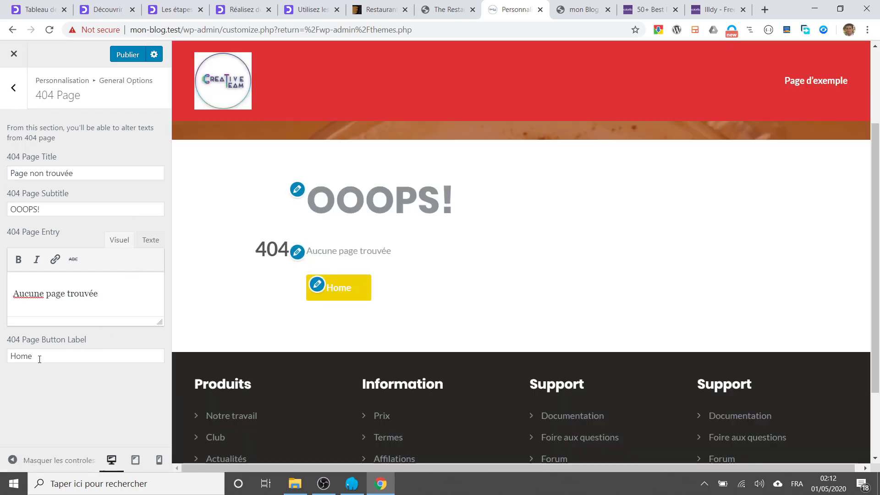
# Rename the 404 button label to 'Accueil' and return to General Options.
pyautogui.moveTo(48, 356); pyautogui.dragTo(3, 356)
pyautogui.doubleClick(22, 356)
pyautogui.write('Accue')
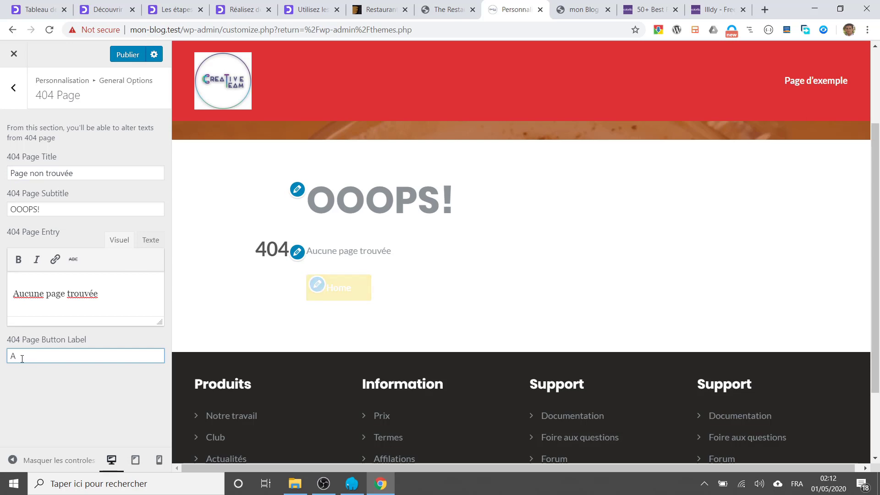
pyautogui.write('il')
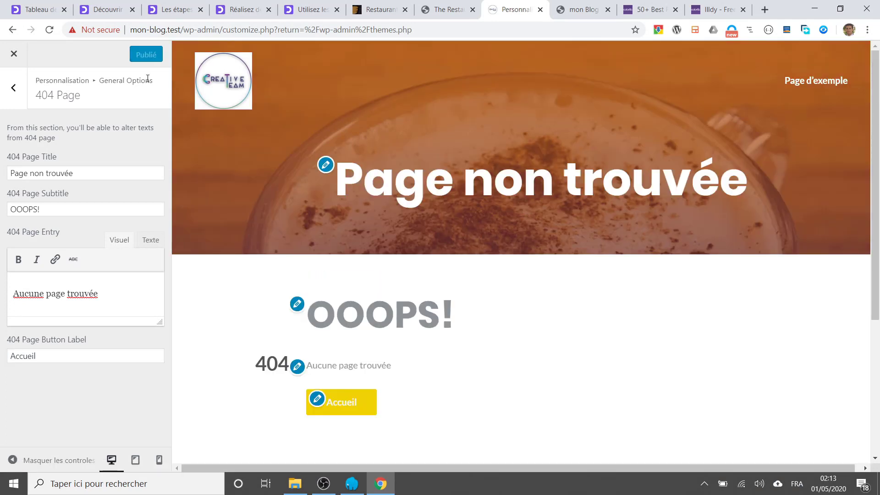
pyautogui.click(13, 88)
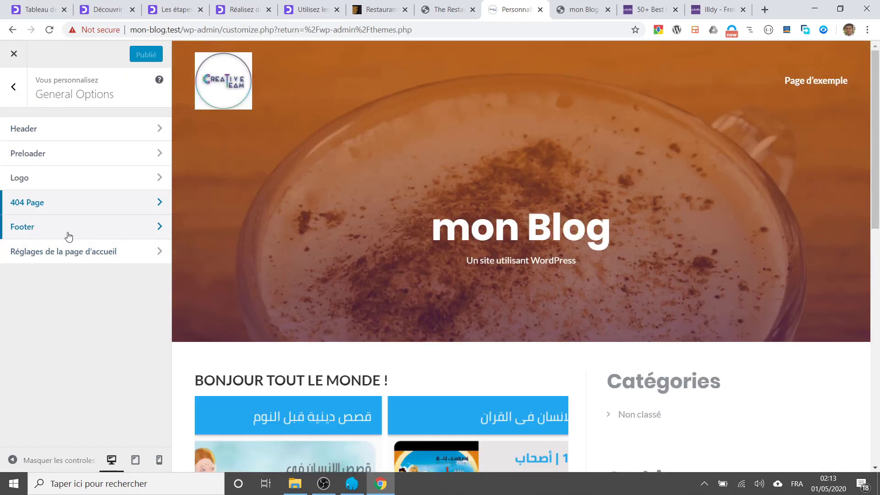
pyautogui.click(39, 229)
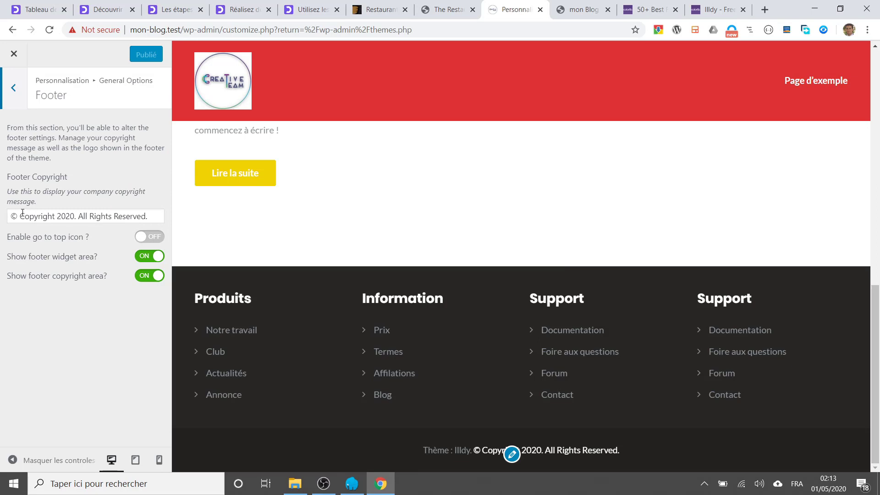
pyautogui.moveTo(23, 213); pyautogui.dragTo(186, 221)
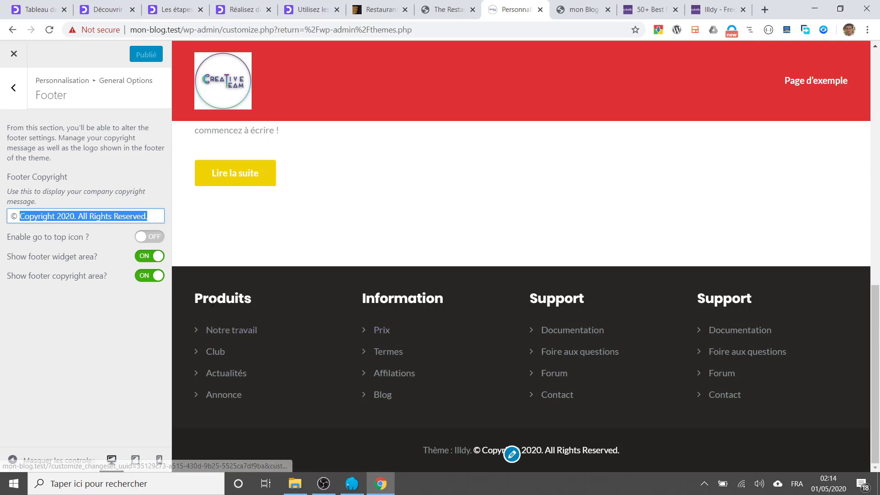
pyautogui.click(149, 258)
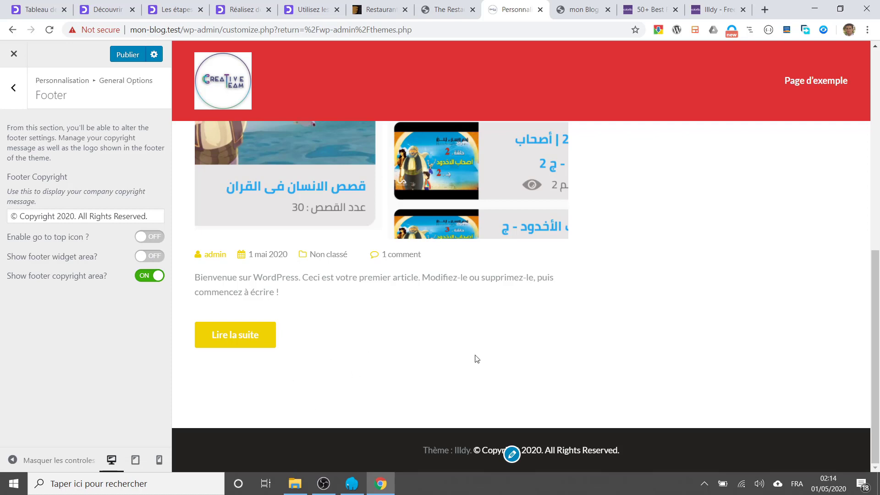
pyautogui.click(148, 258)
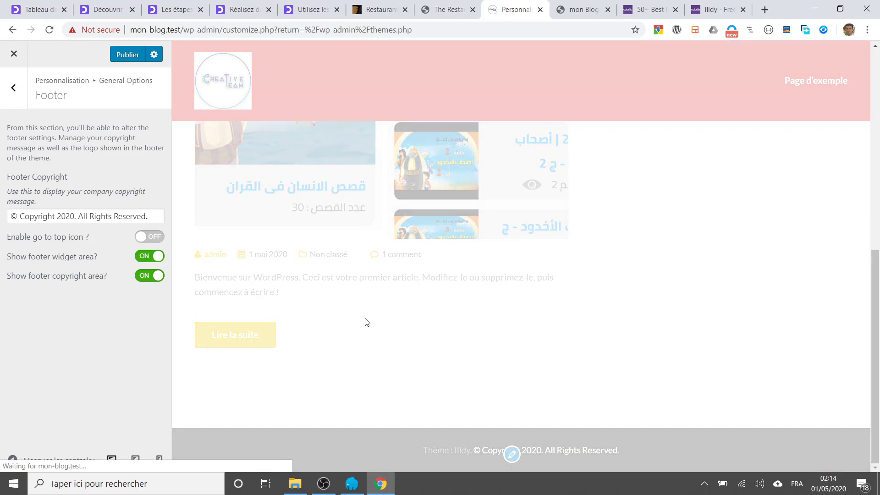
pyautogui.scroll(-3, 275, 373)
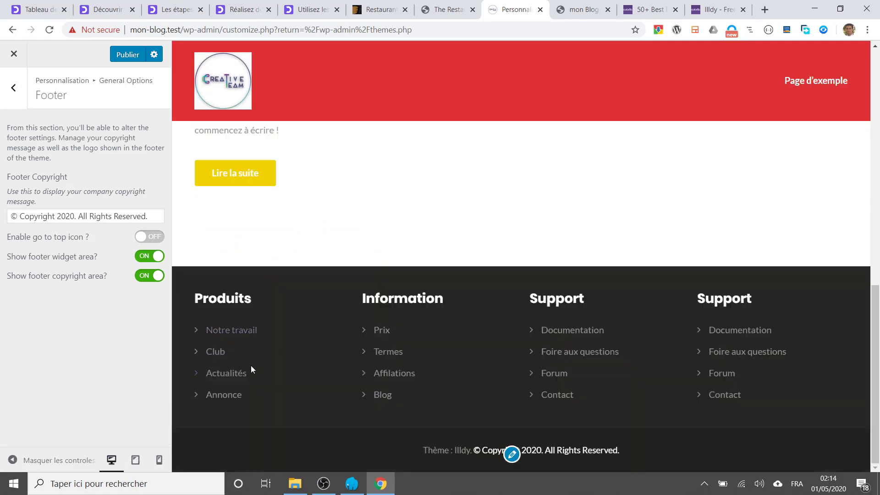
pyautogui.click(148, 277)
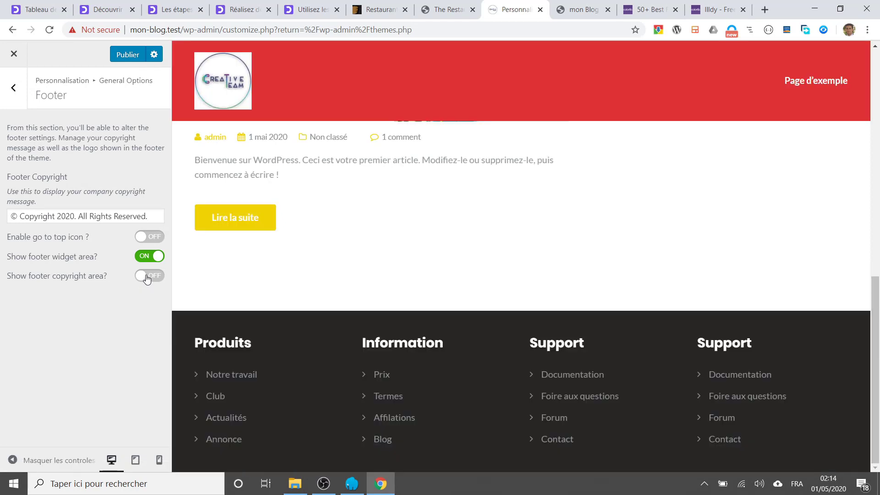
pyautogui.click(147, 278)
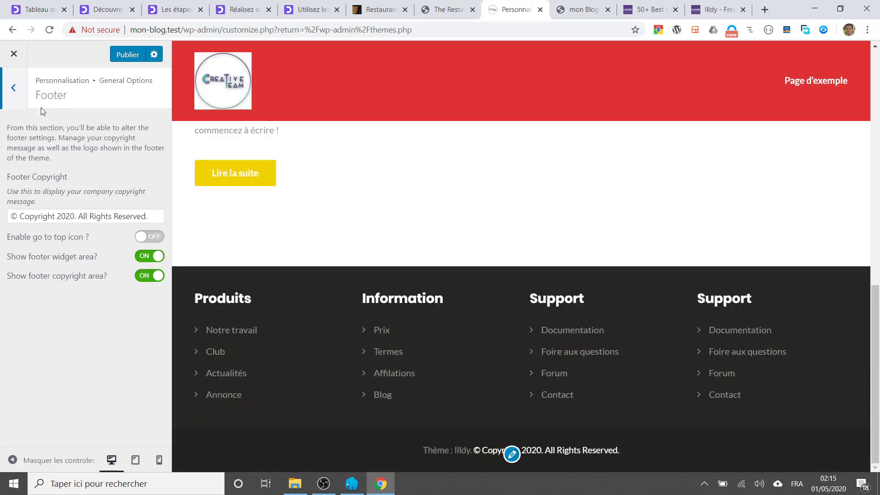
pyautogui.click(14, 88)
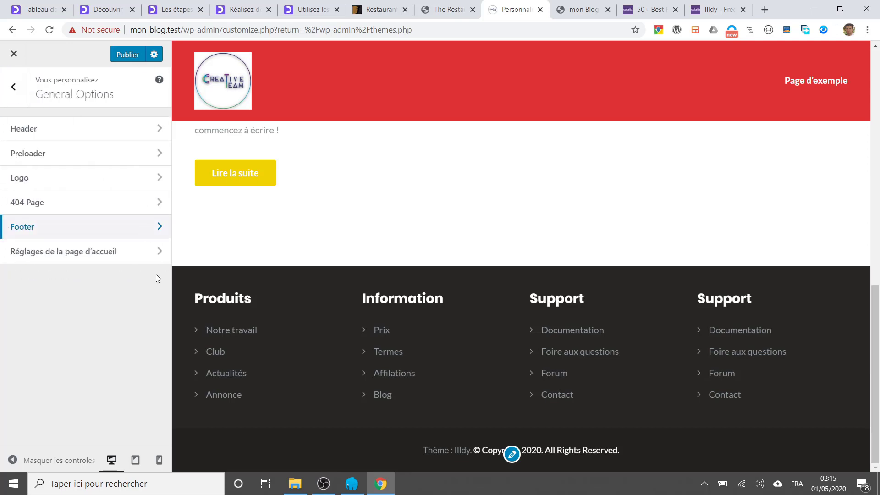
# In homepage settings, try 'Une page statique', then revert to 'Les derniers articles'.
pyautogui.click(65, 258)
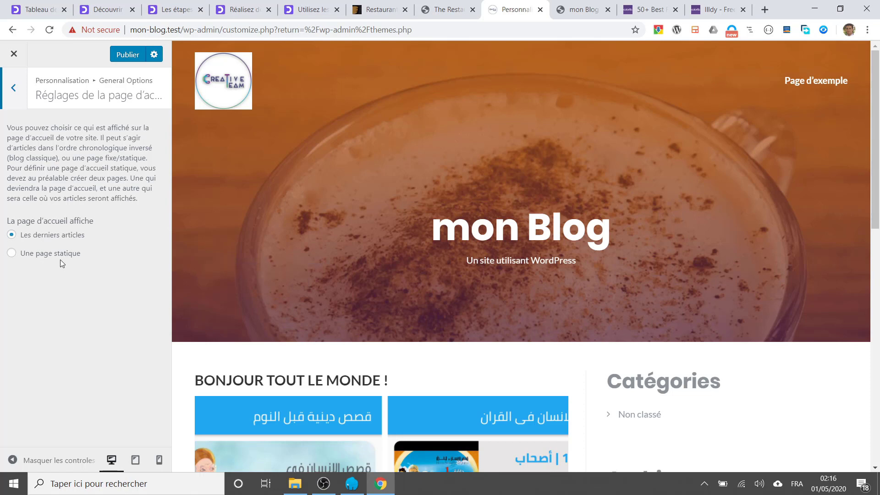
pyautogui.click(27, 255)
pyautogui.click(27, 239)
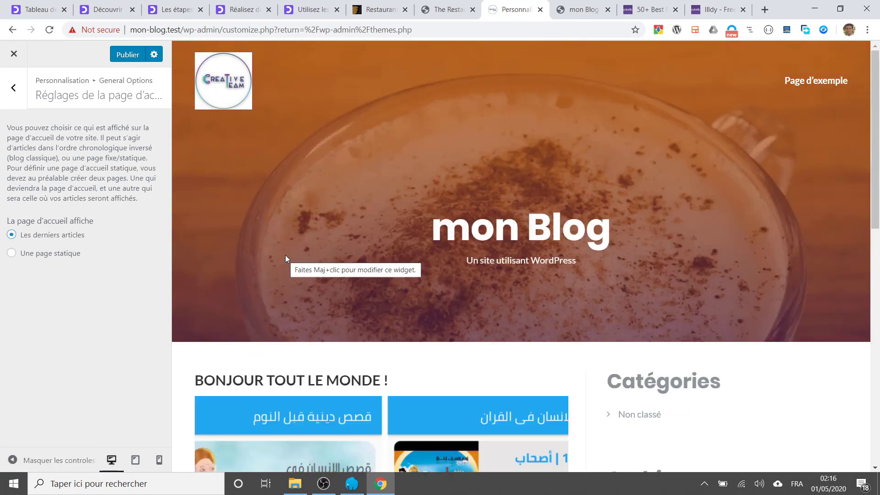
# Make the homepage a static page and create a new 'Blog' page for posts.
pyautogui.click(14, 255)
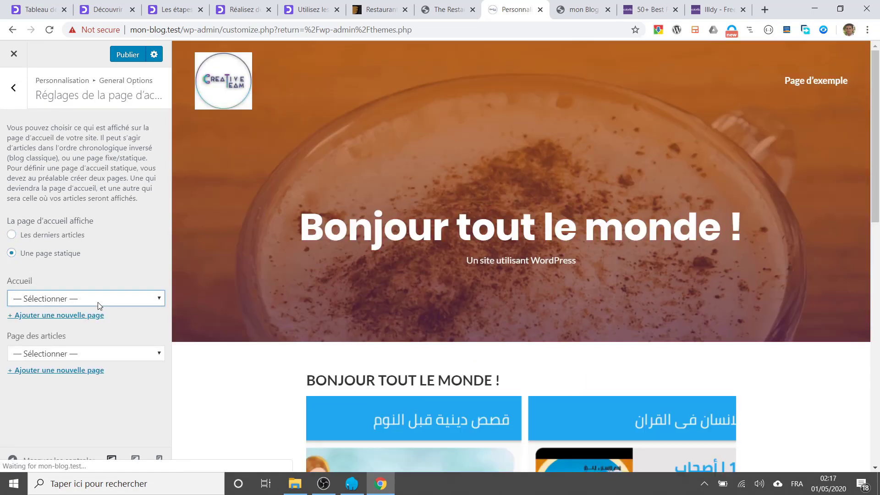
pyautogui.click(99, 315)
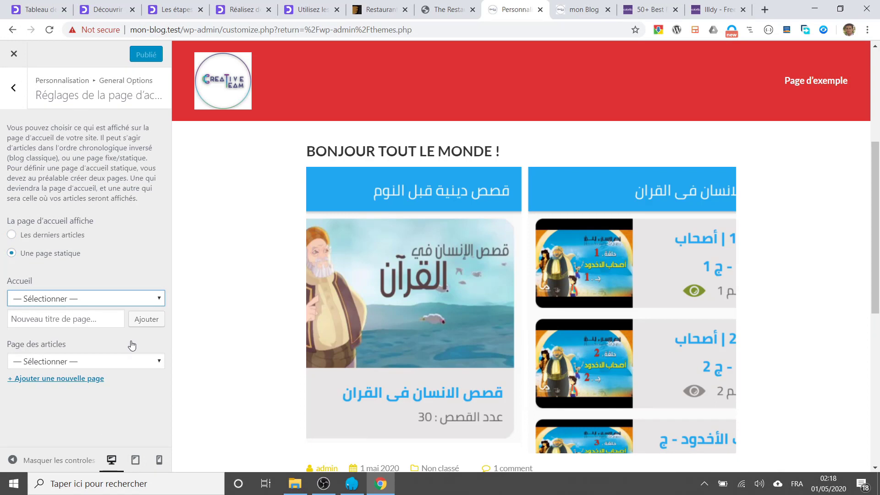
pyautogui.click(90, 379)
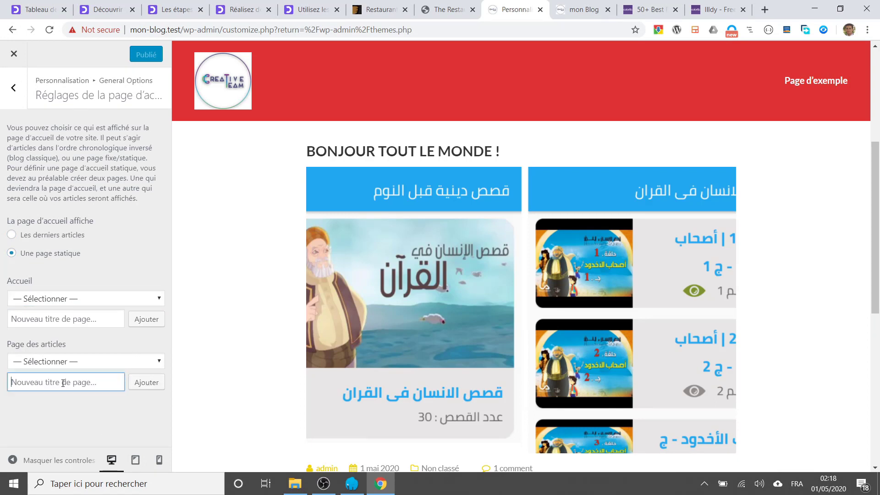
pyautogui.write('Blog')
pyautogui.click(146, 383)
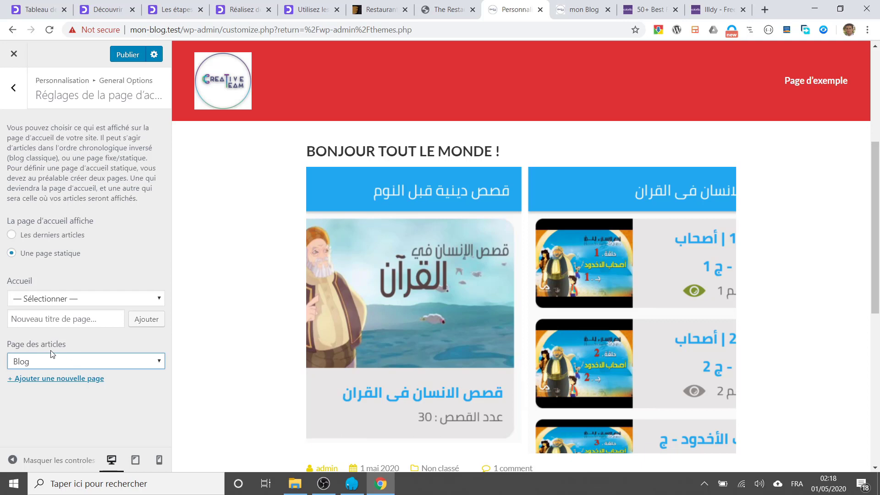
# Choose 'Page d'exemple' as the static homepage.
pyautogui.click(114, 302)
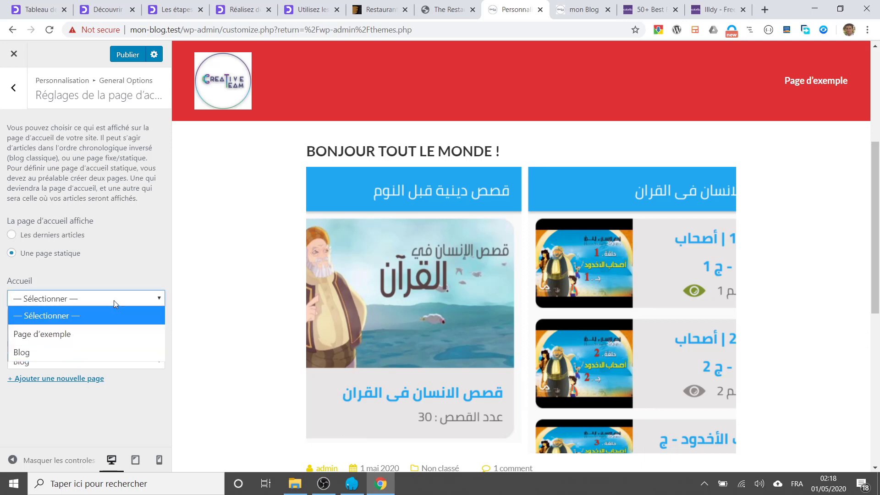
pyautogui.click(83, 334)
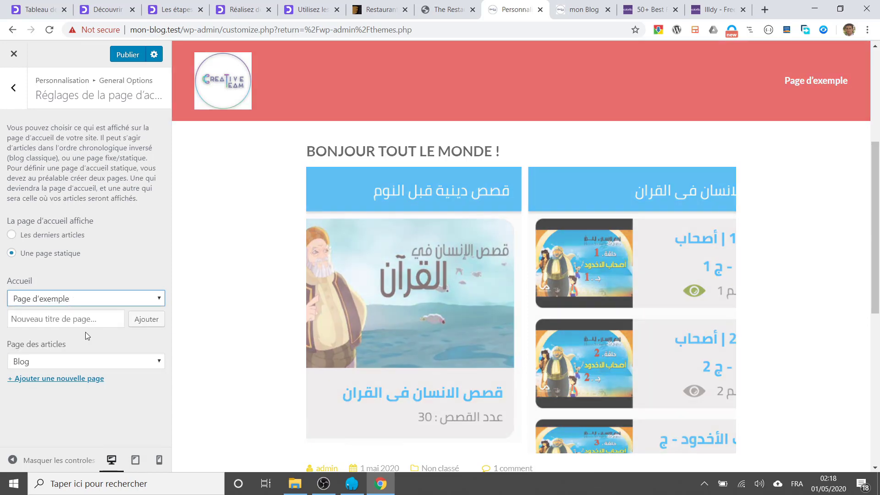
pyautogui.scroll(-3, 316, 343)
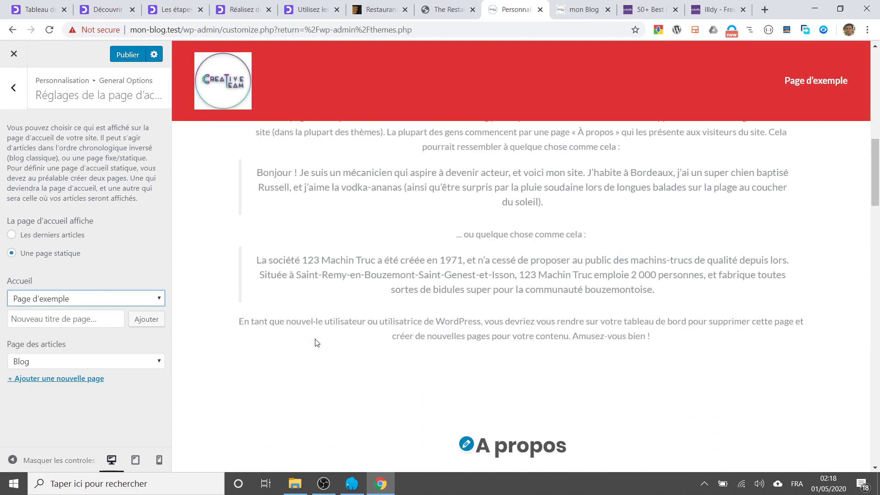
pyautogui.scroll(6, 316, 343)
pyautogui.scroll(-3, 364, 325)
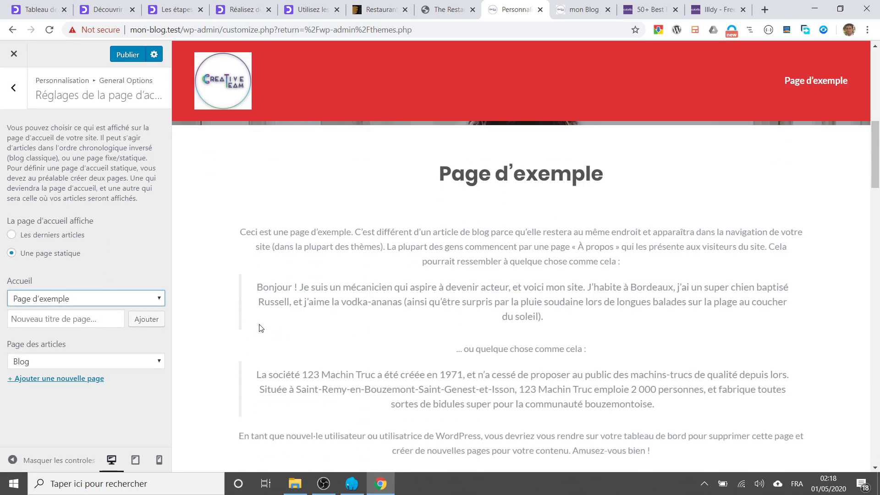
pyautogui.scroll(-6, 469, 230)
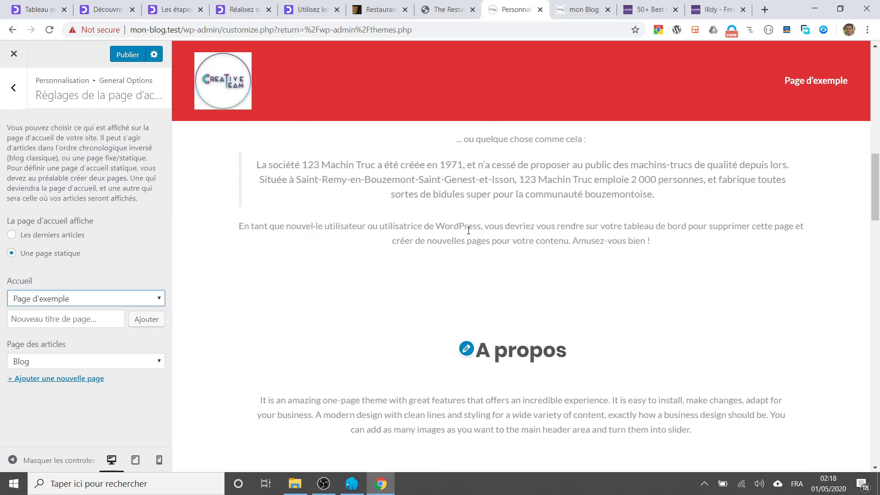
pyautogui.scroll(-2, 469, 231)
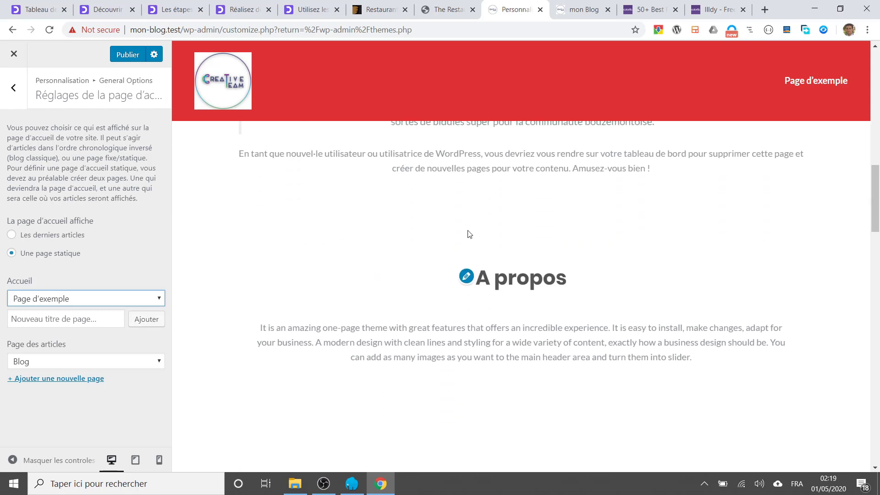
pyautogui.scroll(6, 469, 234)
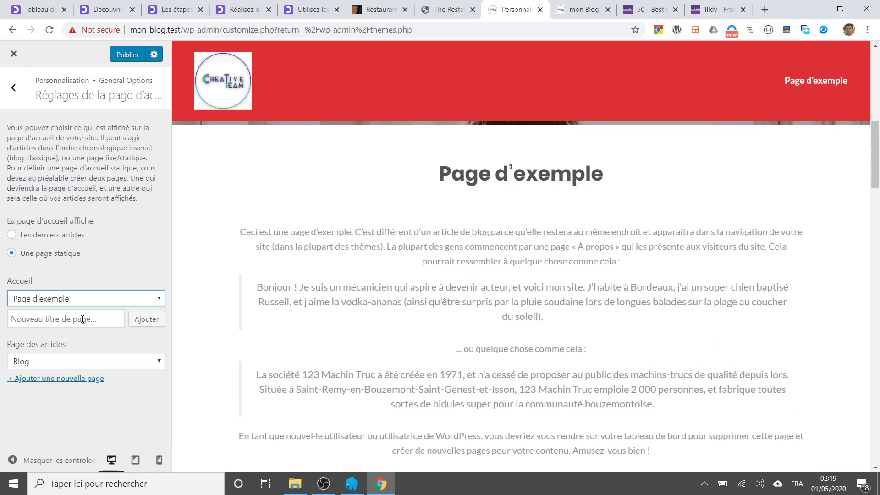
# Create a new page 'HomePage' and use it as the homepage.
pyautogui.click(84, 319)
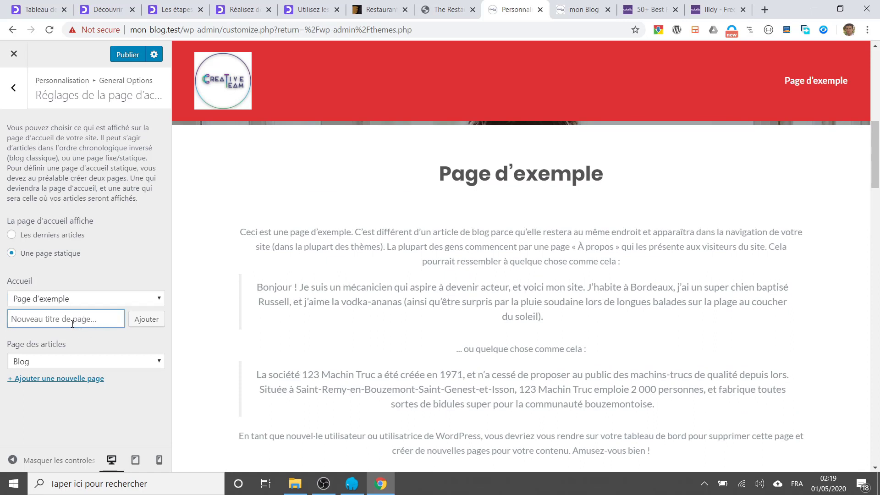
pyautogui.write('Homr')
pyautogui.press('BackSpace')
pyautogui.write('ePage')
pyautogui.click(139, 327)
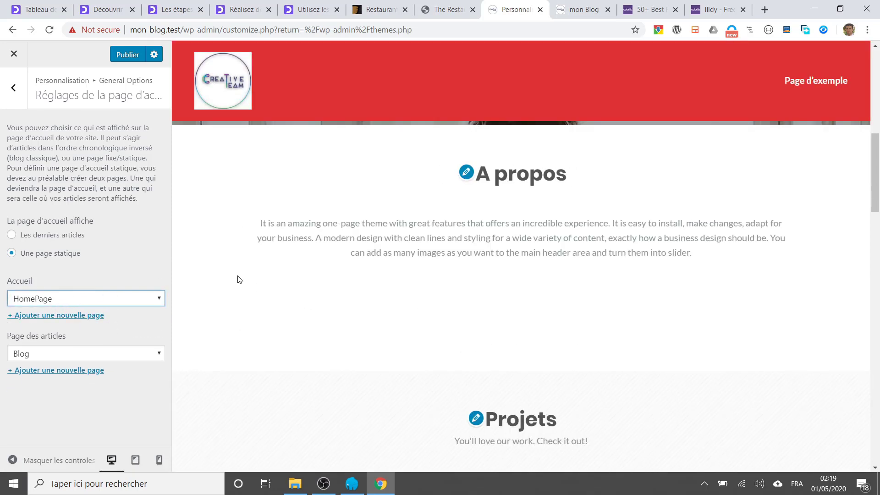
# Publish the customizer changes and switch to the live site.
pyautogui.scroll(5, 315, 254)
pyautogui.scroll(-10, 317, 254)
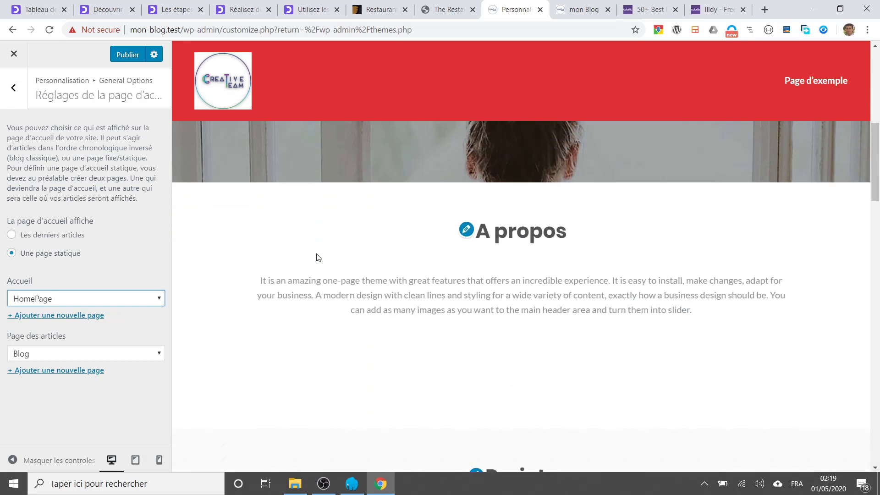
pyautogui.scroll(6, 319, 264)
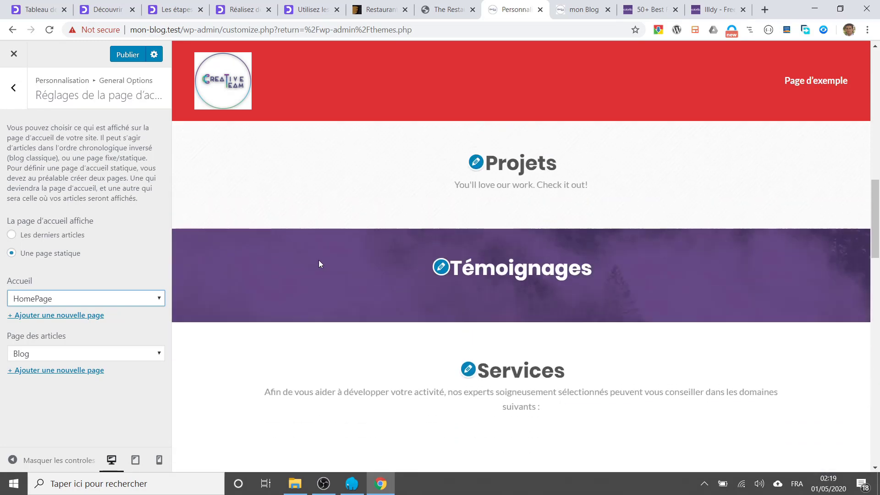
pyautogui.scroll(4, 513, 307)
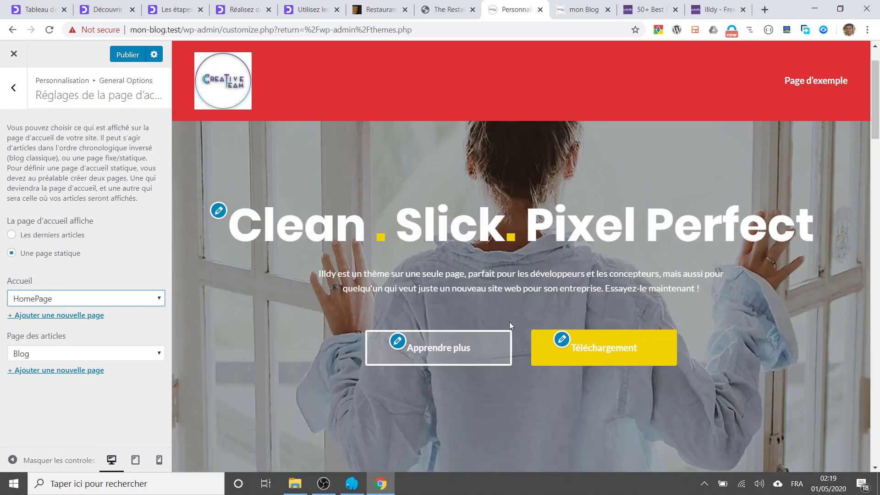
pyautogui.scroll(-3, 444, 355)
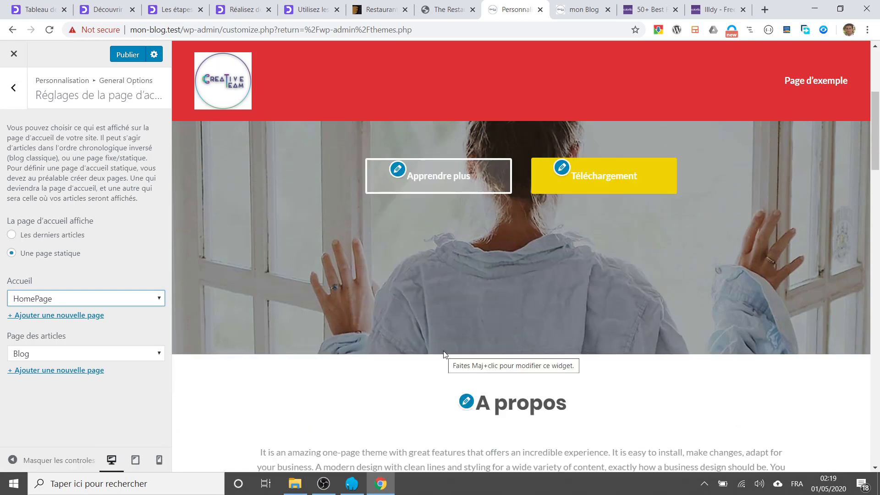
pyautogui.click(127, 54)
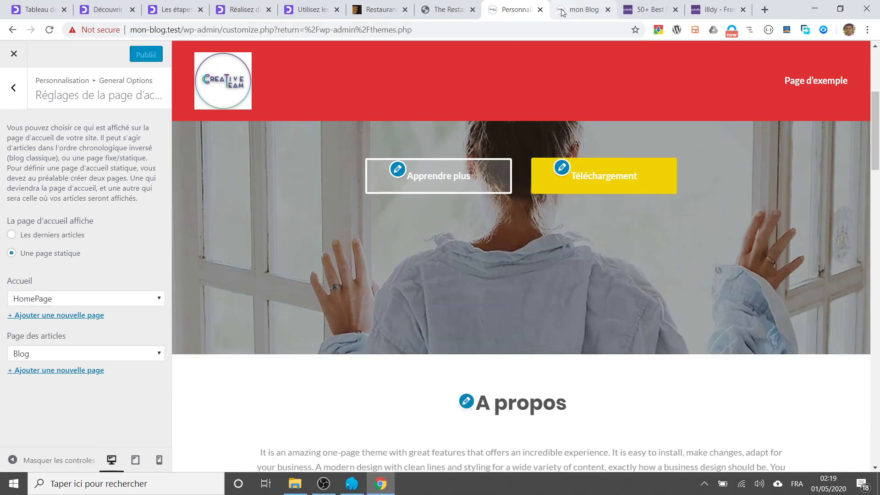
pyautogui.click(582, 10)
pyautogui.click(164, 30)
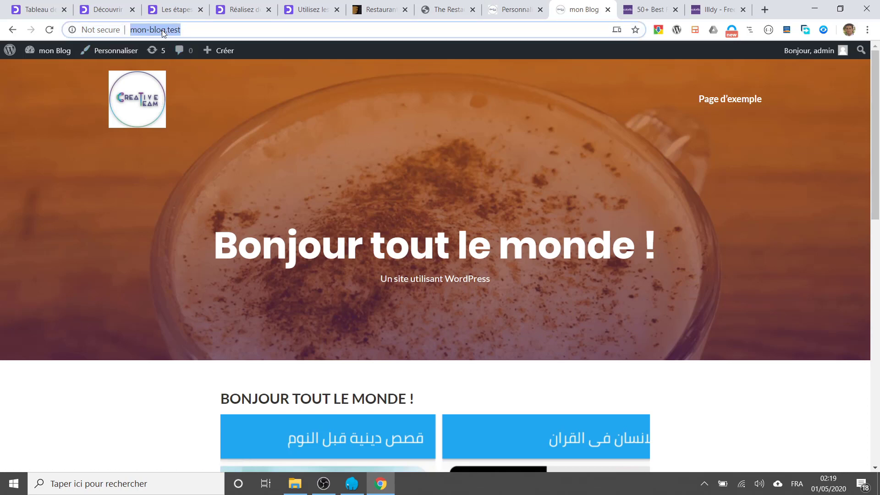
pyautogui.press('Return')
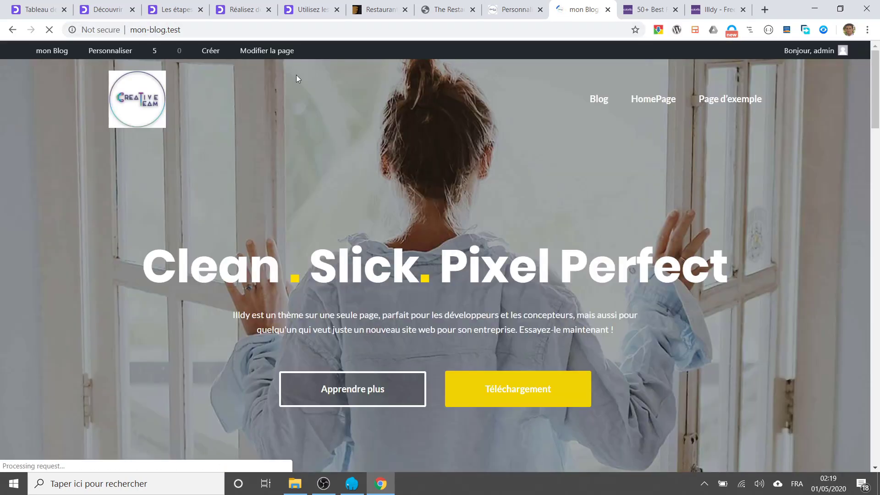
pyautogui.scroll(-5, 415, 170)
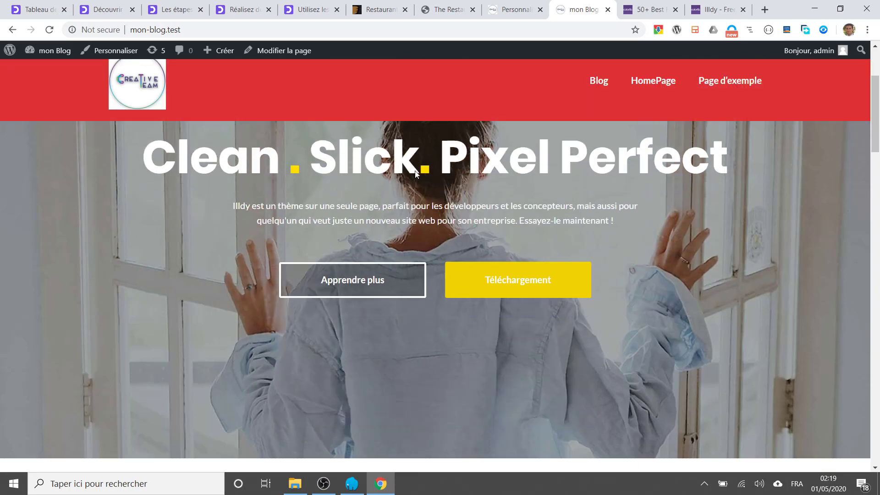
pyautogui.scroll(-4, 415, 171)
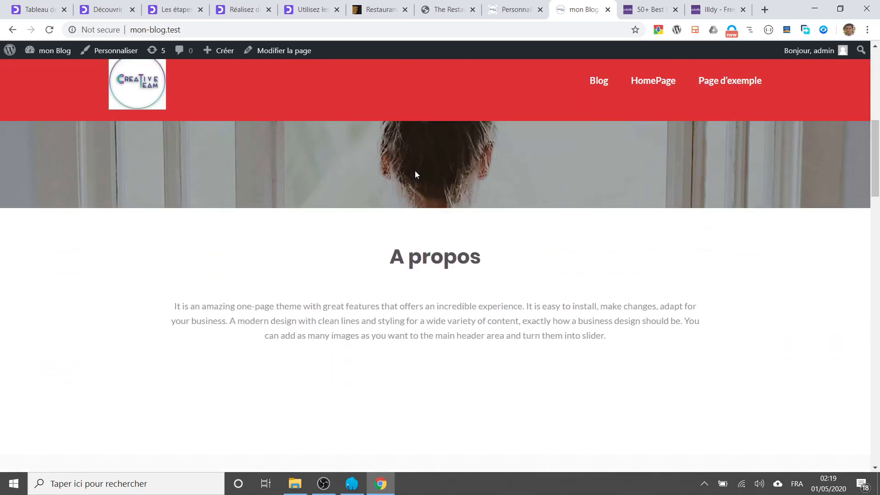
pyautogui.scroll(9, 412, 183)
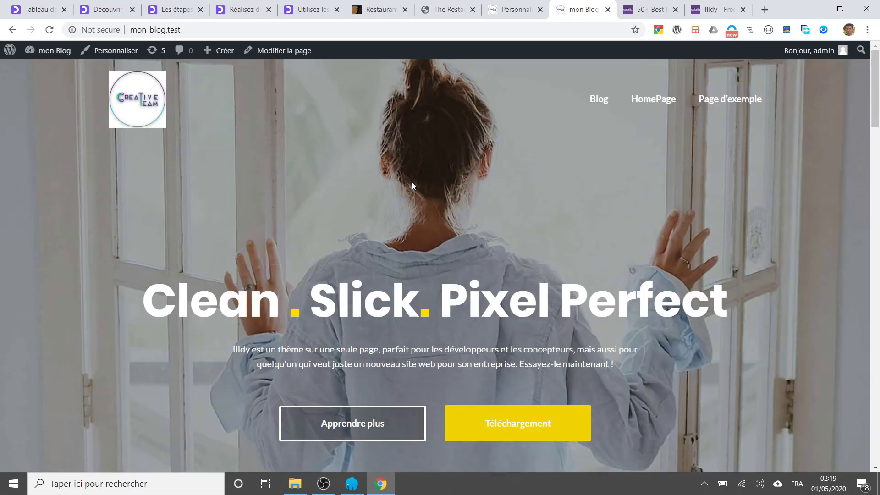
pyautogui.scroll(-2, 321, 240)
pyautogui.moveTo(143, 238); pyautogui.dragTo(616, 238)
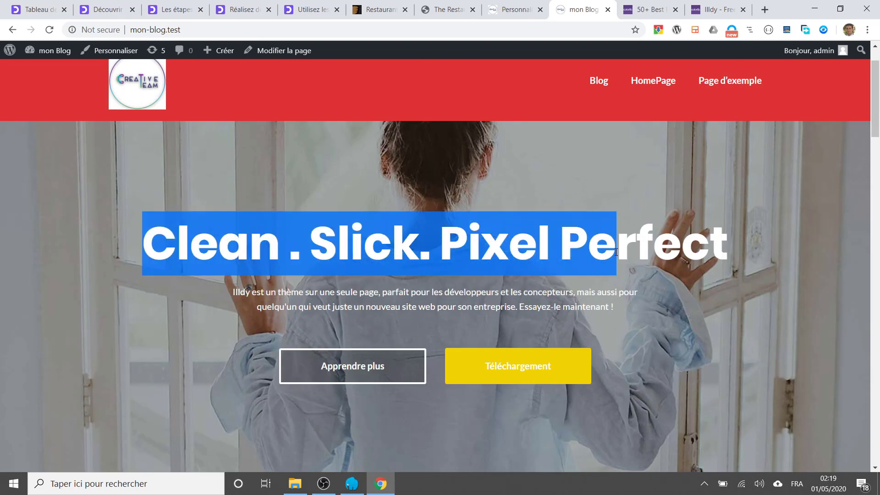
pyautogui.scroll(-4, 353, 259)
pyautogui.scroll(2, 344, 272)
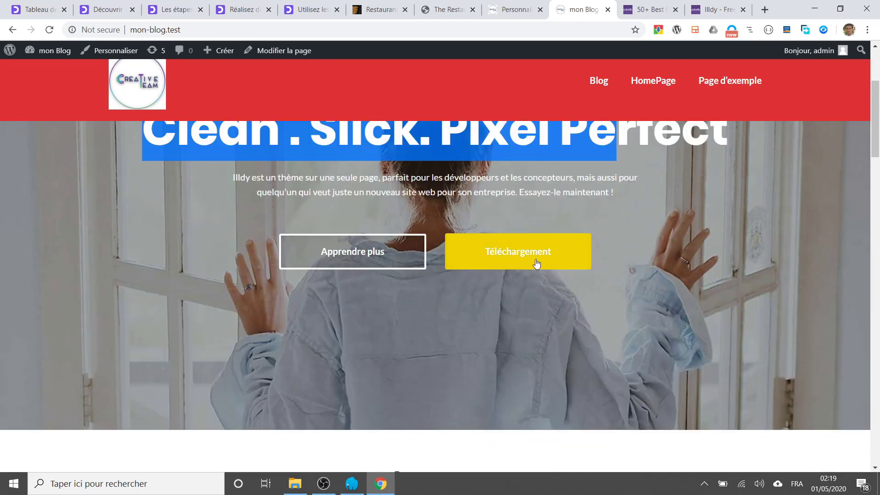
pyautogui.scroll(-3, 426, 337)
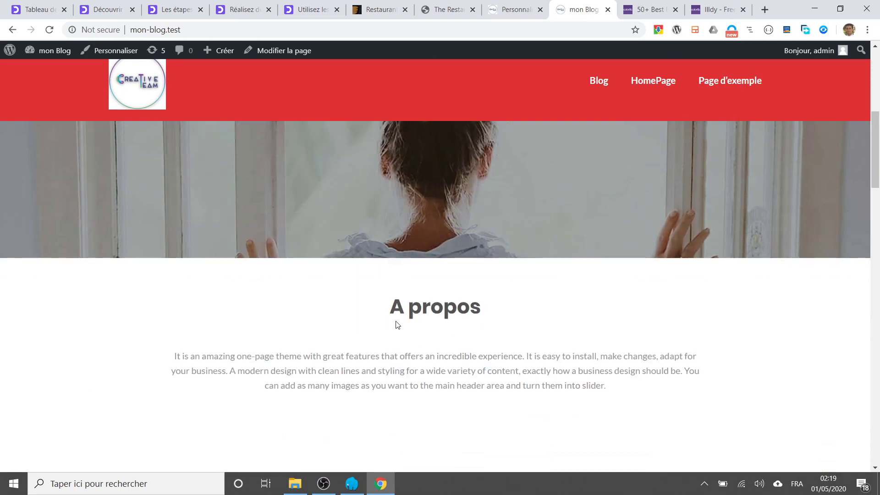
pyautogui.scroll(-4, 485, 330)
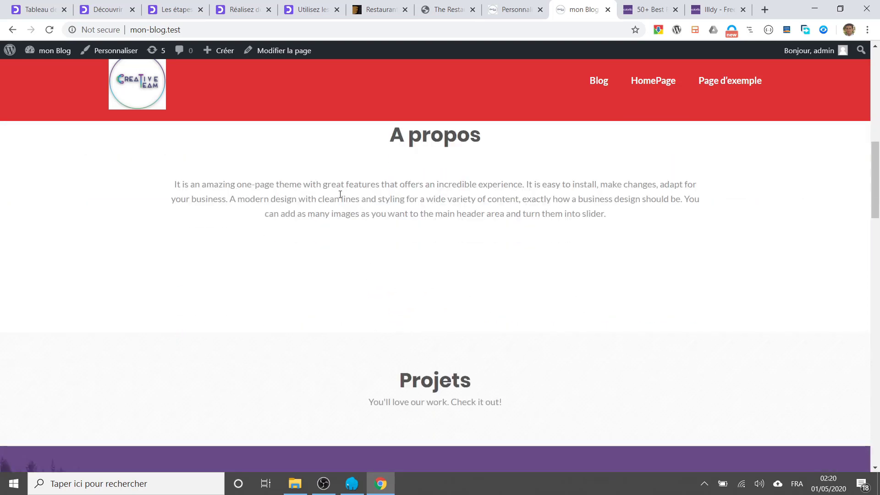
pyautogui.moveTo(335, 199); pyautogui.dragTo(406, 281)
pyautogui.scroll(-3, 387, 306)
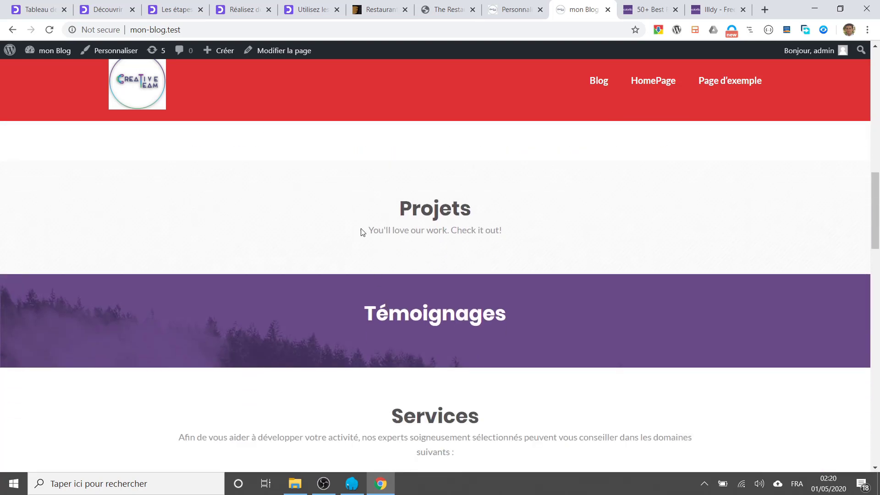
pyautogui.moveTo(379, 229); pyautogui.dragTo(408, 219)
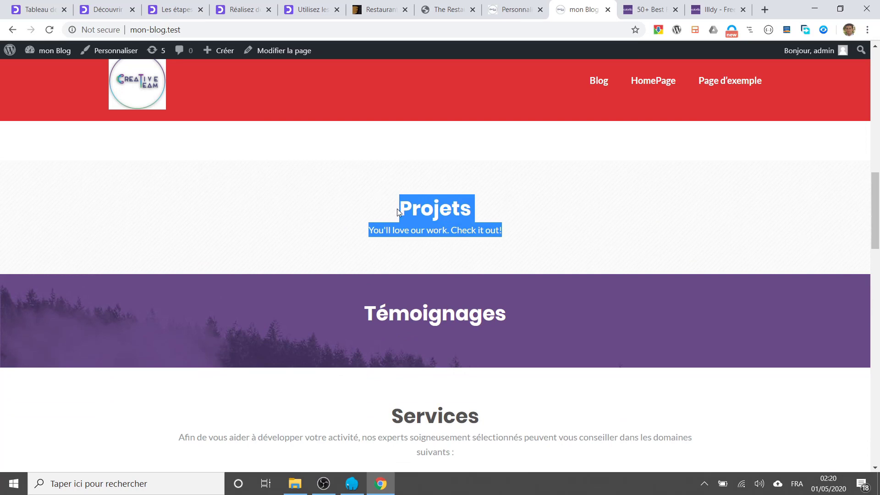
pyautogui.click(385, 204)
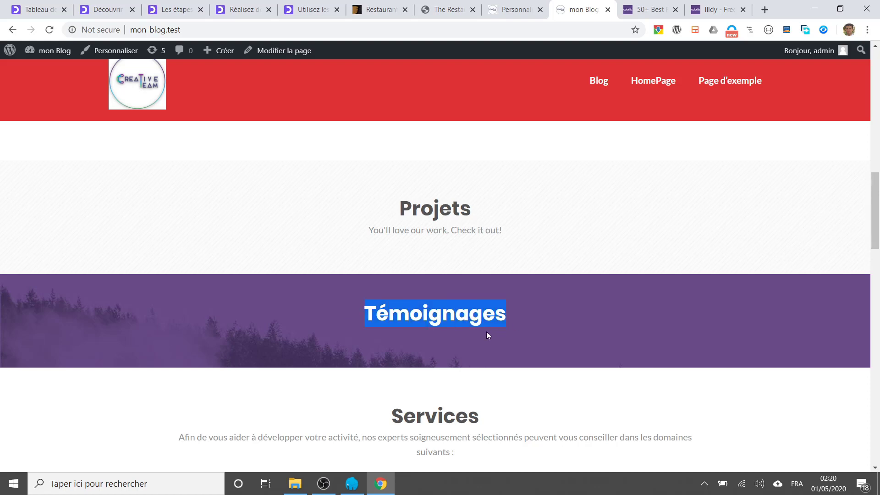
pyautogui.scroll(-4, 486, 335)
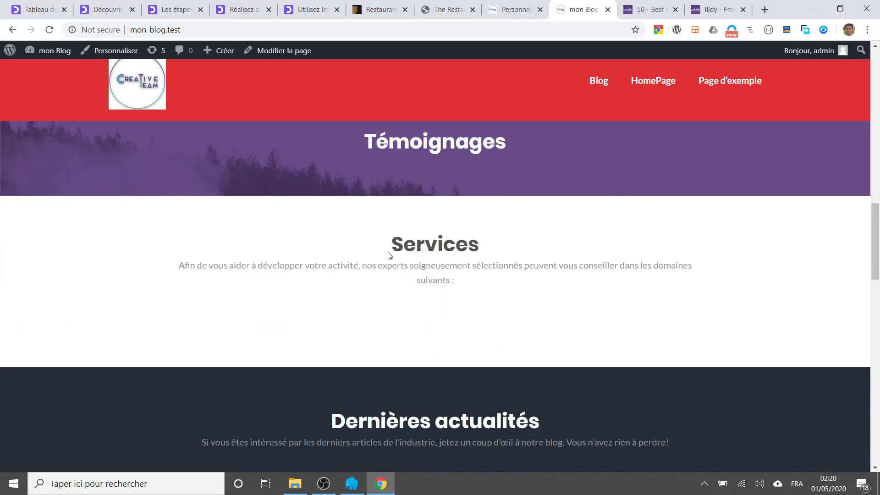
pyautogui.moveTo(424, 248); pyautogui.dragTo(505, 261)
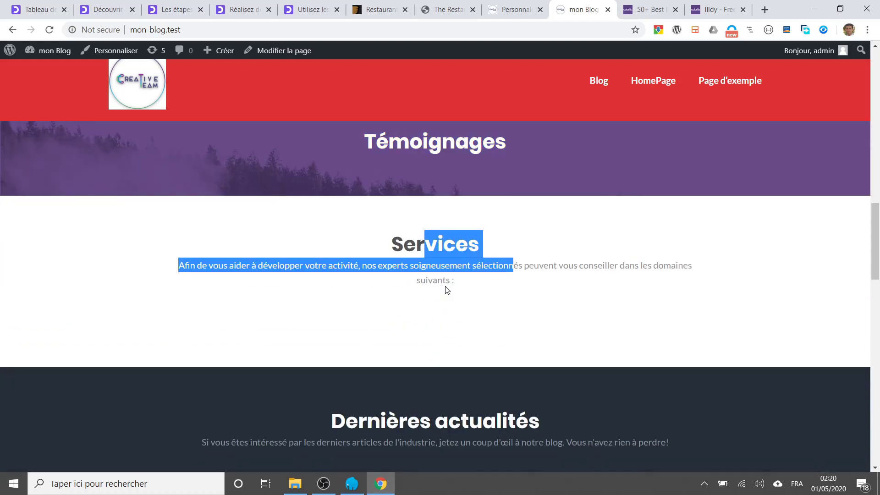
pyautogui.scroll(-4, 447, 290)
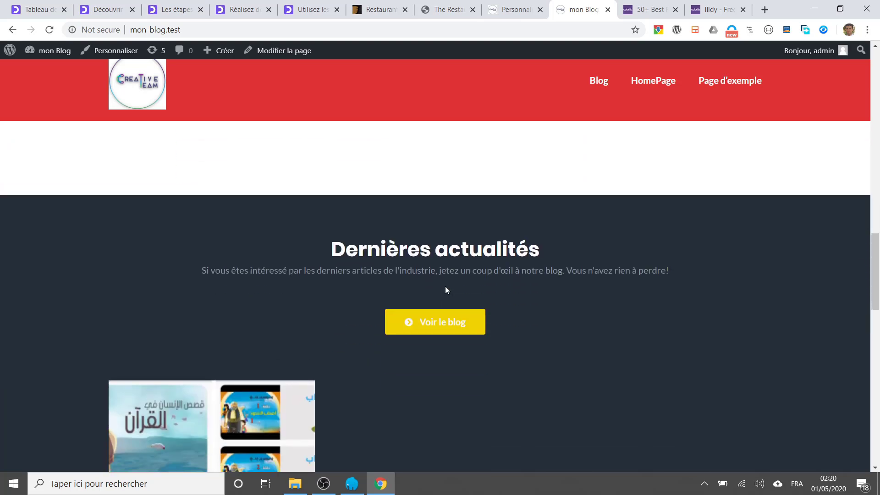
pyautogui.scroll(-3, 433, 283)
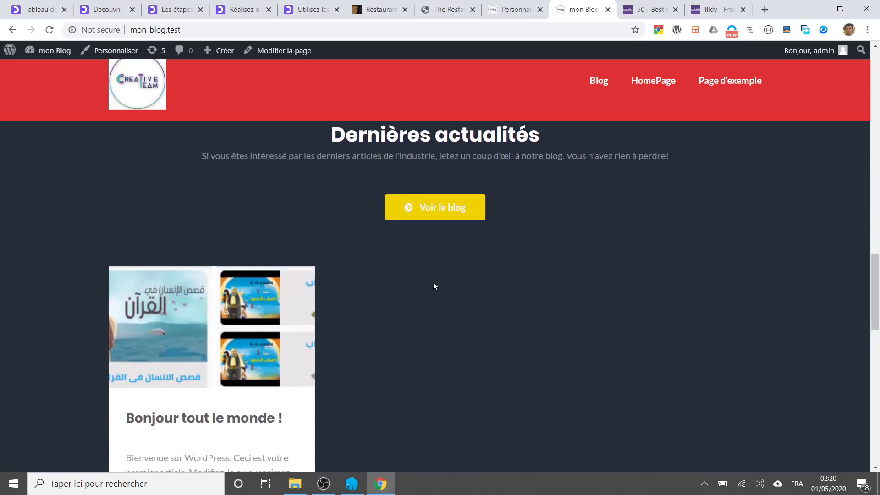
pyautogui.scroll(3, 434, 284)
pyautogui.scroll(-14, 389, 272)
pyautogui.scroll(15, 387, 277)
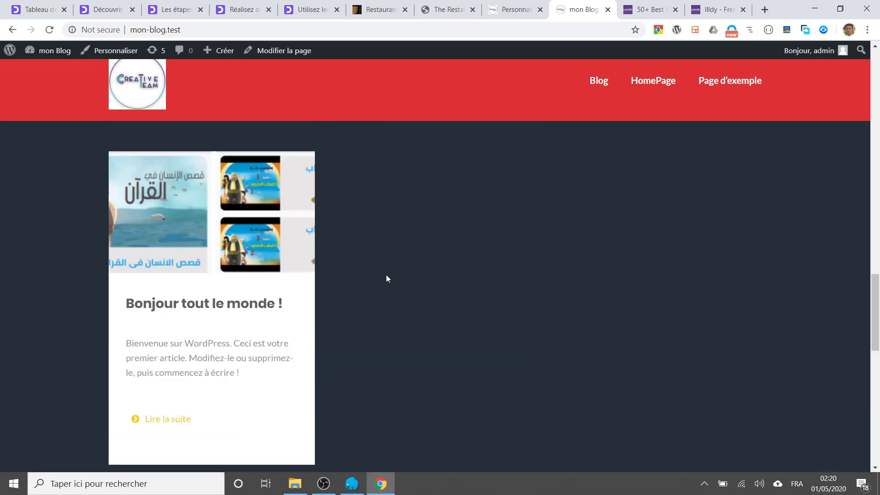
pyautogui.scroll(-5, 387, 277)
pyautogui.scroll(-4, 368, 318)
pyautogui.scroll(5, 345, 323)
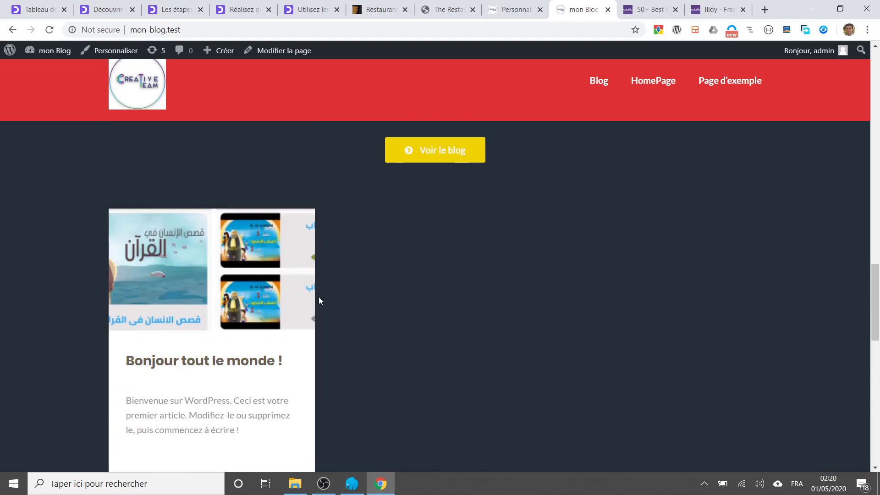
pyautogui.scroll(-10, 351, 310)
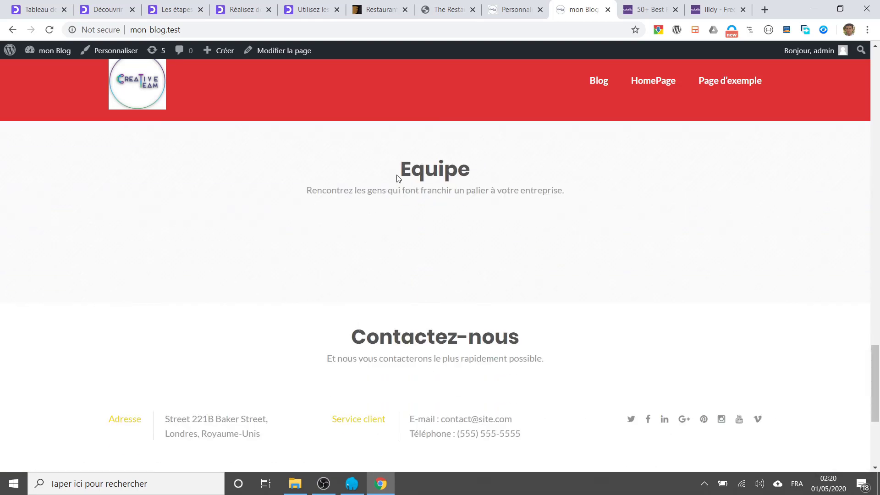
pyautogui.moveTo(378, 174); pyautogui.dragTo(444, 175)
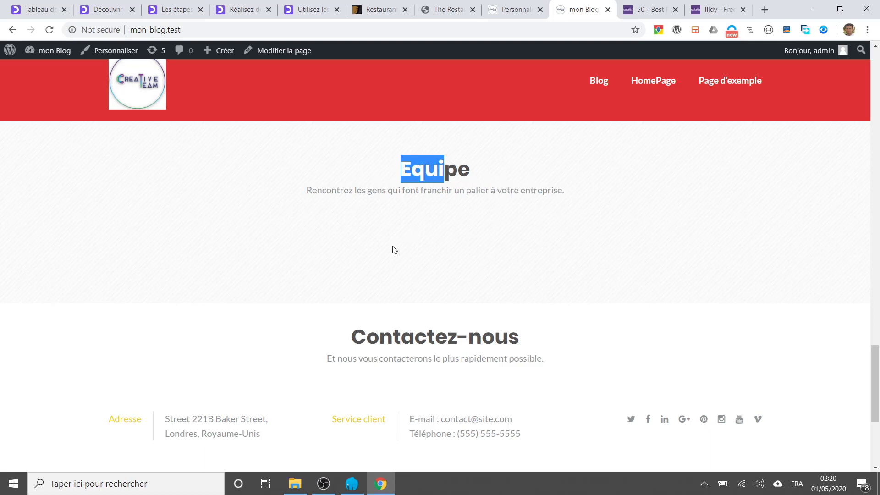
pyautogui.scroll(-4, 394, 250)
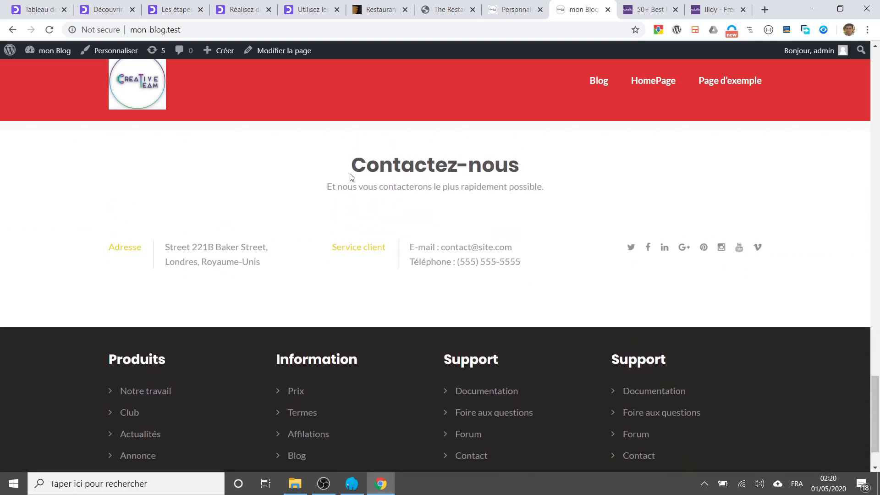
pyautogui.moveTo(350, 176); pyautogui.dragTo(516, 177)
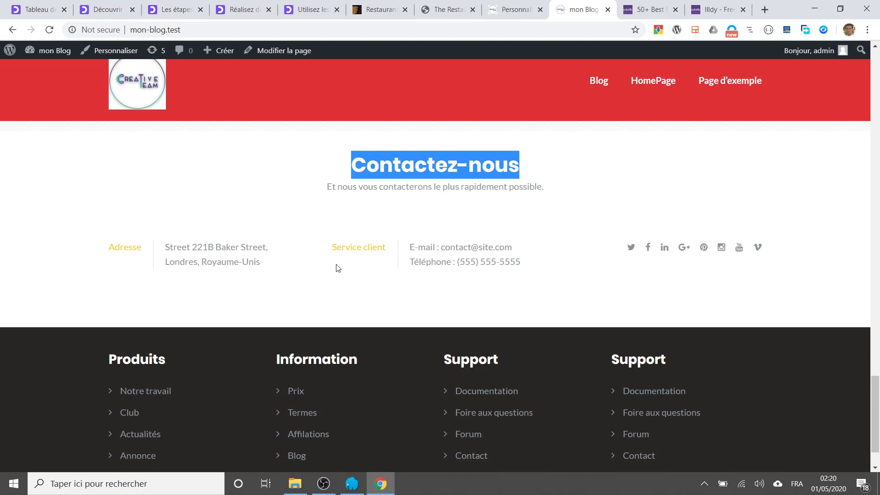
pyautogui.moveTo(347, 186); pyautogui.dragTo(519, 186)
pyautogui.scroll(-1, 477, 206)
pyautogui.scroll(5, 475, 198)
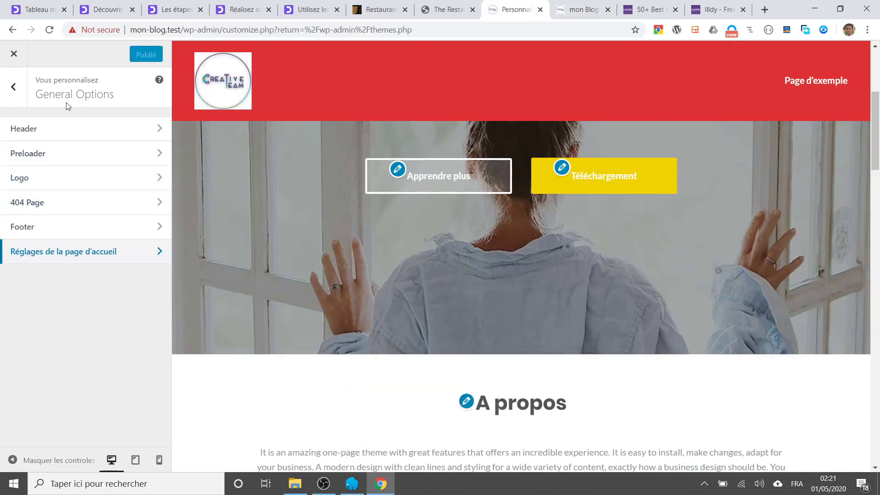
# Leave General Options and open Illdy's Front Page Sections list.
pyautogui.click(13, 87)
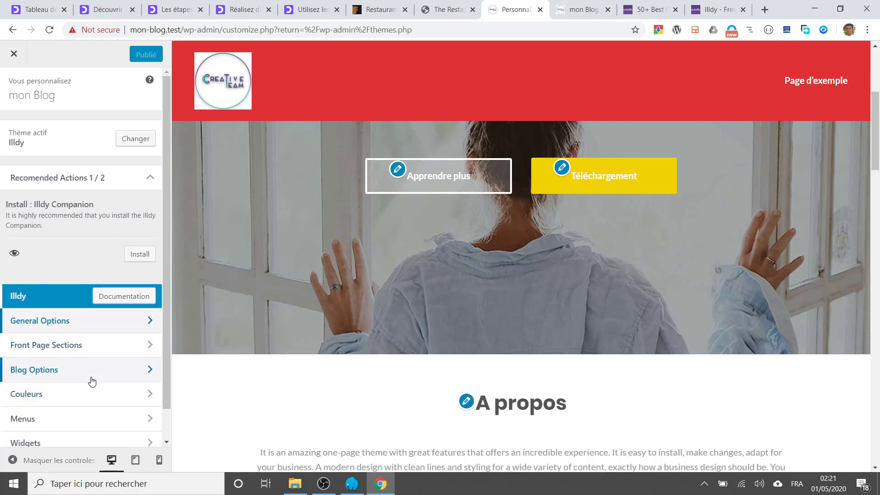
pyautogui.click(70, 356)
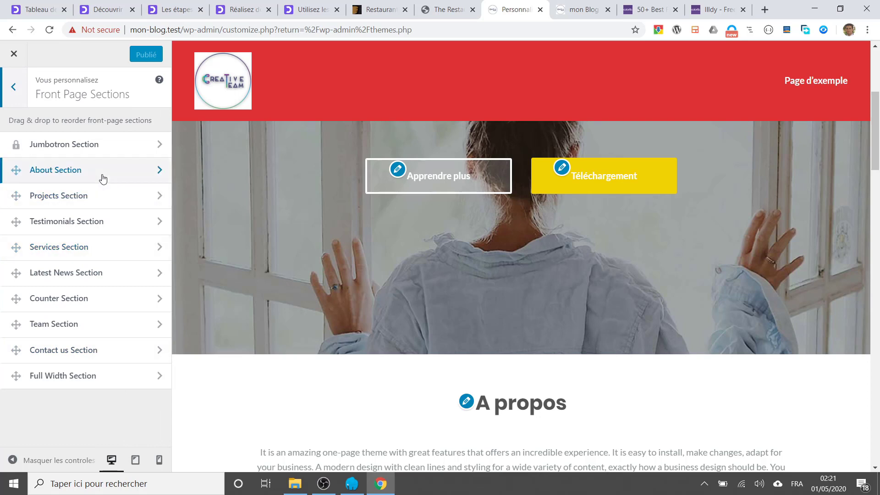
pyautogui.scroll(5, 257, 189)
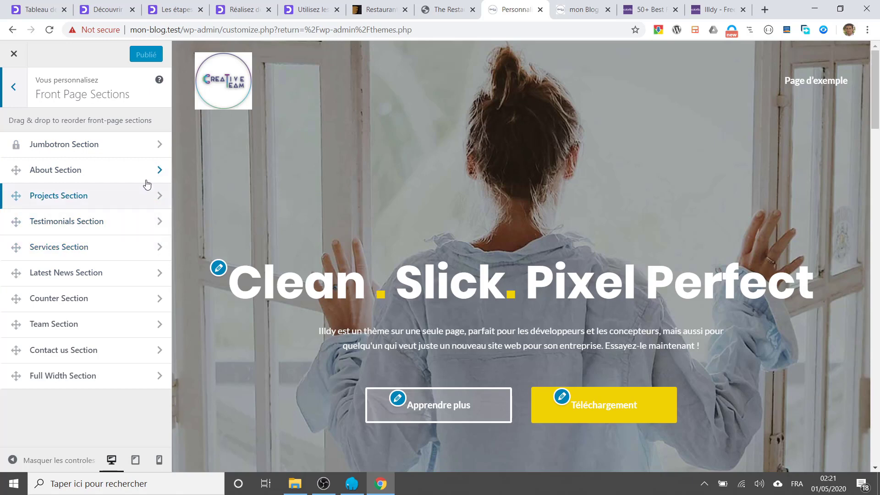
# Open the Jumbotron Section and show its title text as HTML.
pyautogui.click(135, 150)
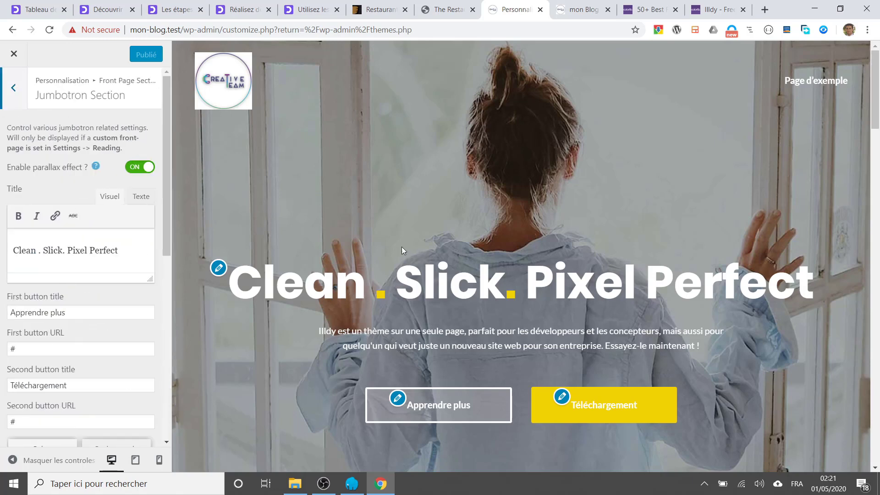
pyautogui.scroll(-2, 348, 201)
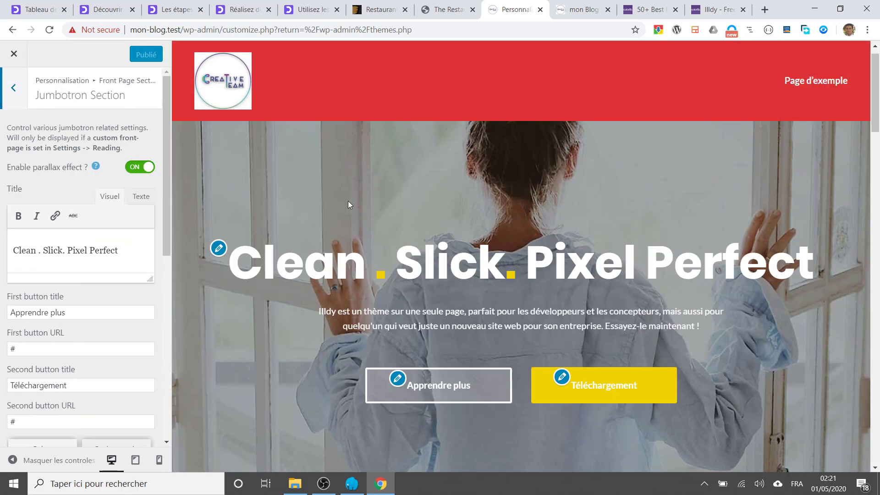
pyautogui.scroll(-1, 348, 200)
pyautogui.scroll(3, 199, 281)
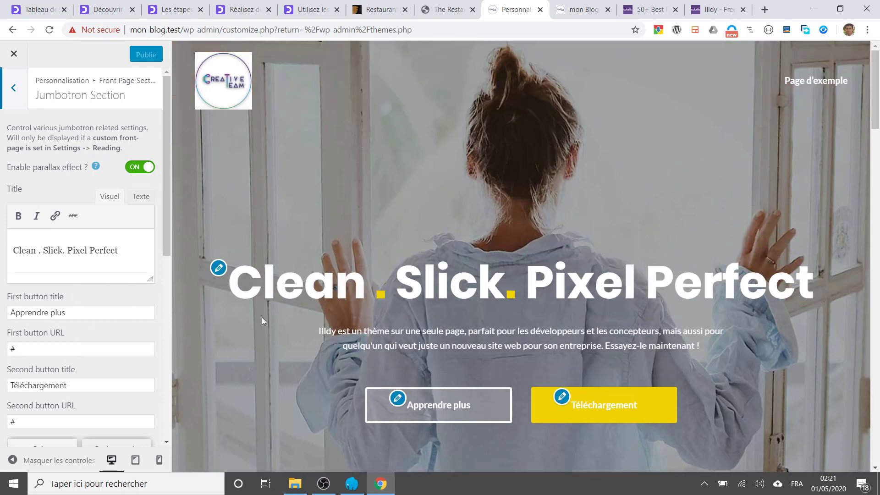
pyautogui.moveTo(229, 286); pyautogui.dragTo(795, 294)
pyautogui.moveTo(798, 295); pyautogui.dragTo(814, 296)
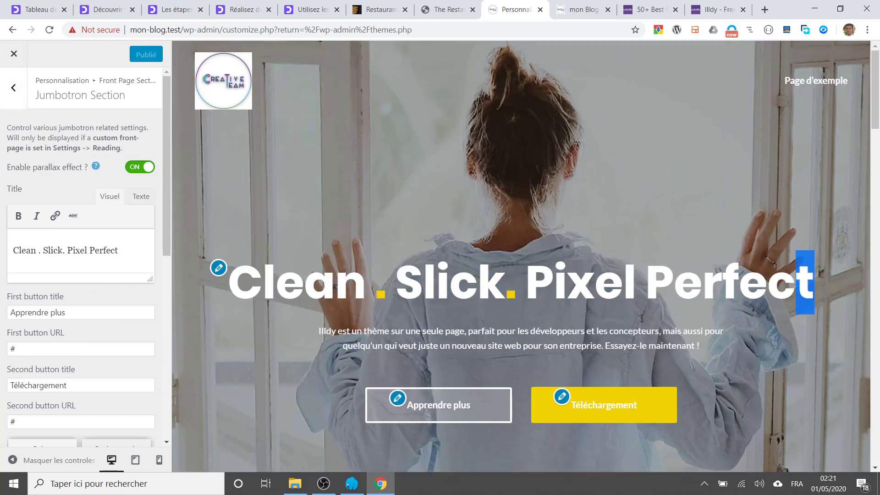
pyautogui.moveTo(230, 287); pyautogui.dragTo(811, 290)
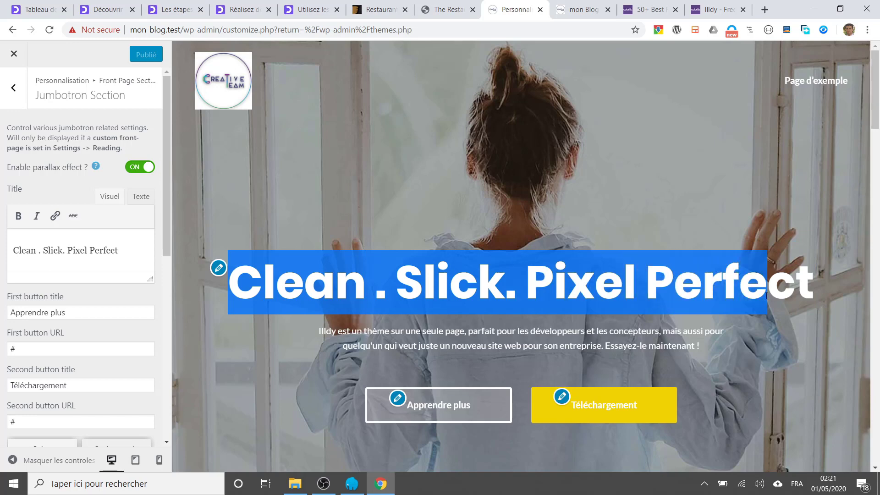
pyautogui.doubleClick(802, 289)
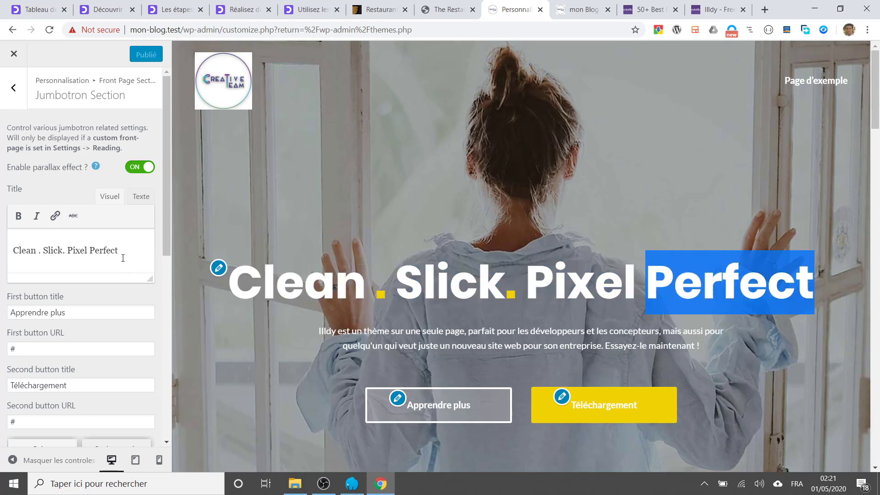
pyautogui.moveTo(120, 251); pyautogui.dragTo(3, 255)
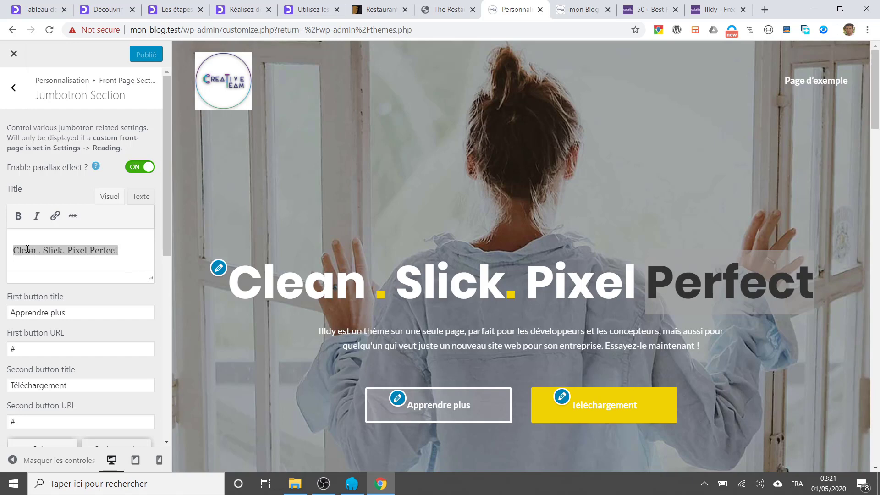
pyautogui.click(141, 196)
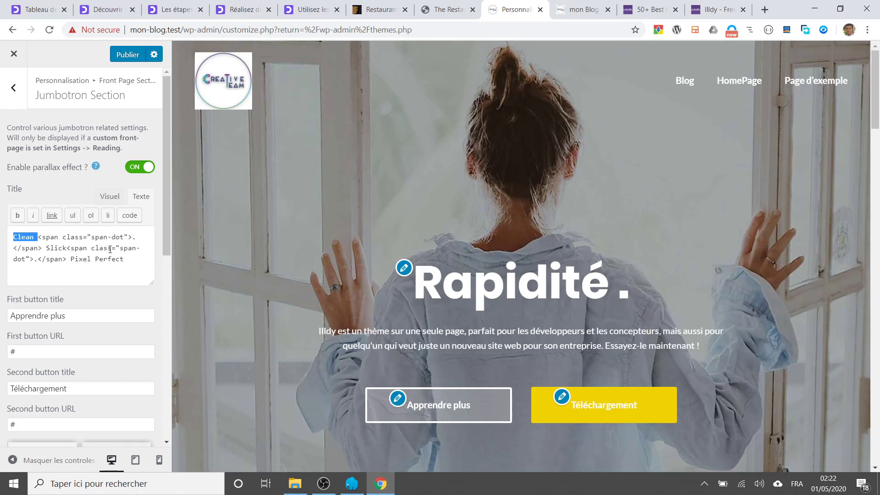
# Rewrite the title as 'Rapidité . Créativité', deleting the trailing dot markup and Pixel Perfect.
pyautogui.write('Rapidit')
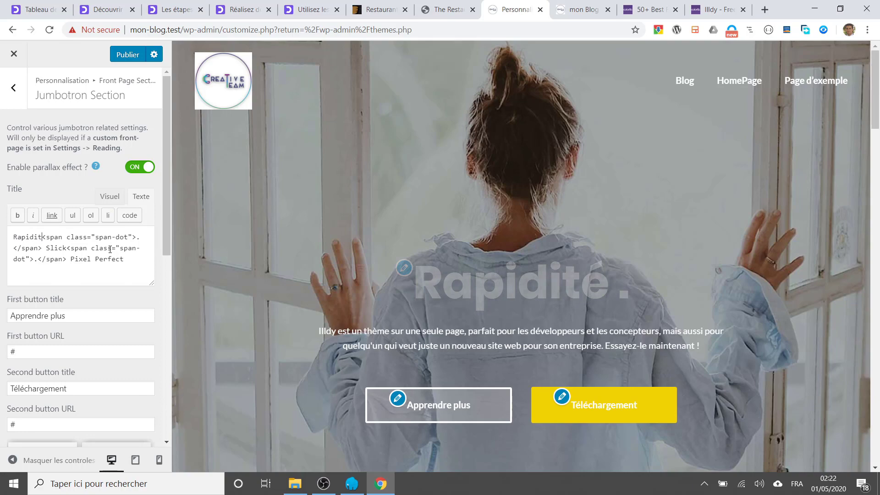
pyautogui.write('é')
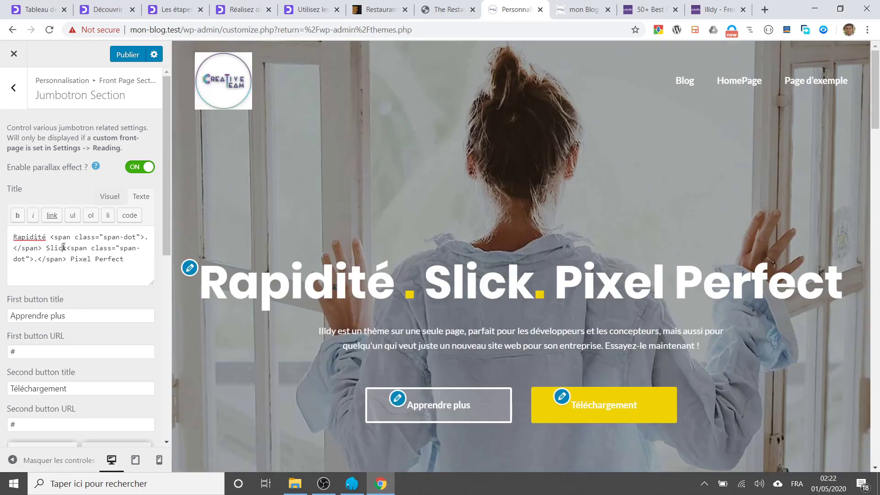
pyautogui.doubleClick(64, 247)
pyautogui.write('Créativ')
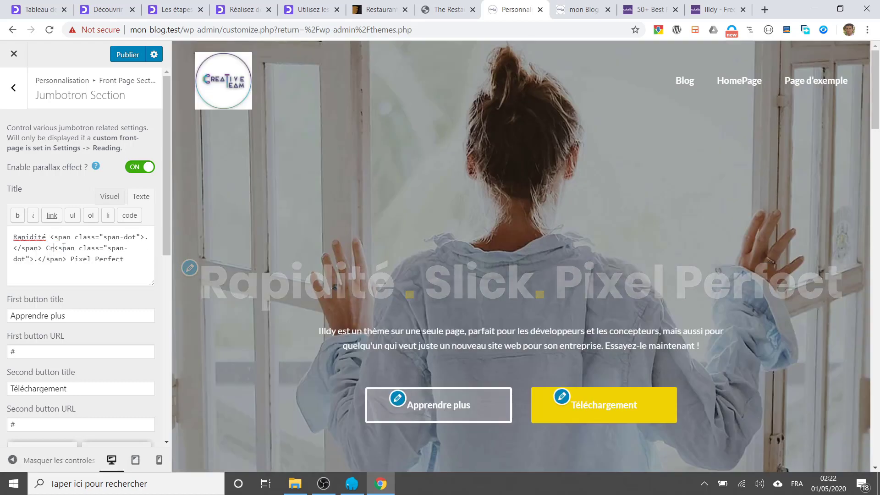
pyautogui.write('ité')
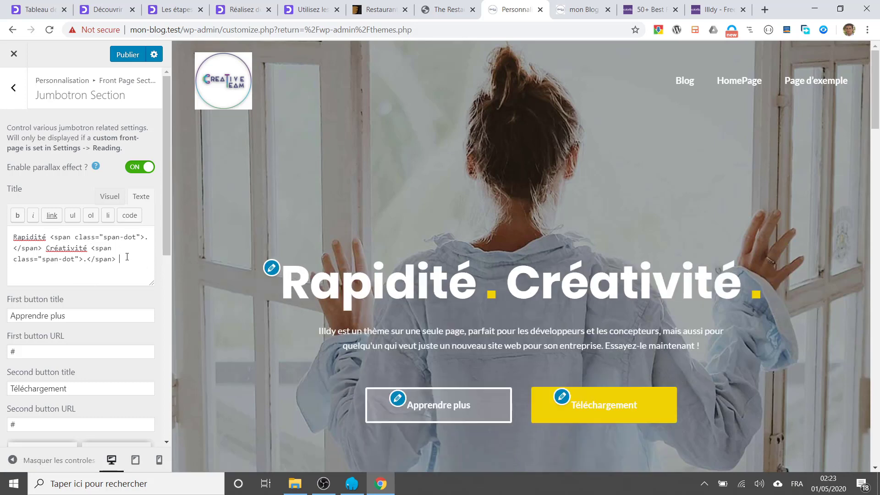
pyautogui.doubleClick(5, 256)
pyautogui.moveTo(91, 251); pyautogui.dragTo(100, 260)
pyautogui.moveTo(87, 258); pyautogui.dragTo(117, 261)
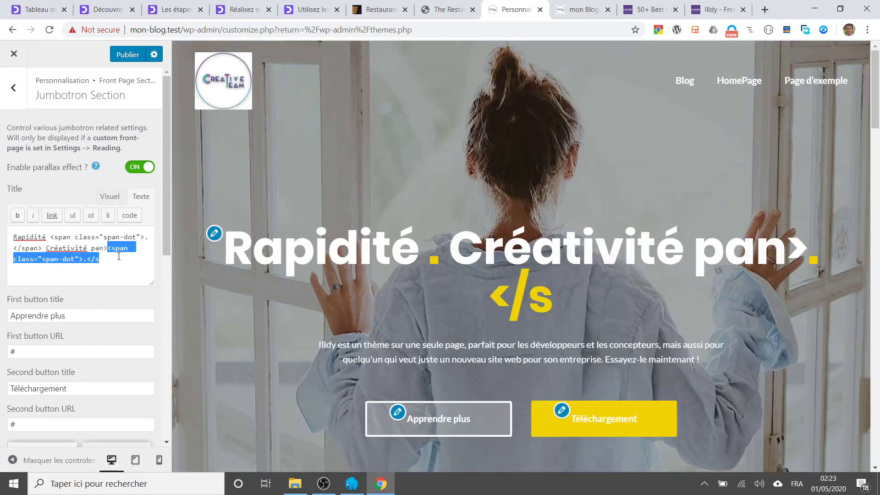
pyautogui.click(118, 256)
pyautogui.moveTo(108, 248); pyautogui.dragTo(120, 255)
pyautogui.press('BackSpace')
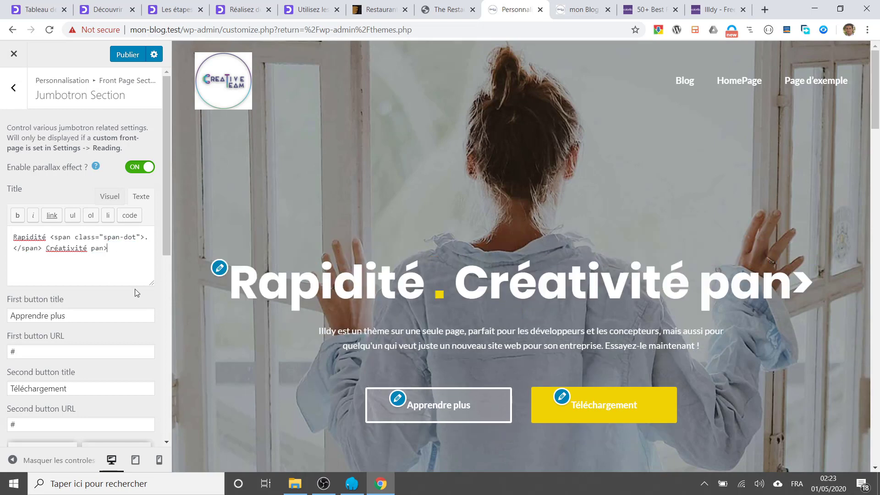
pyautogui.press('BackSpace')
pyautogui.press('BackSpace')
pyautogui.press('BackSpace')
pyautogui.press('BackSpace')
pyautogui.press('BackSpace')
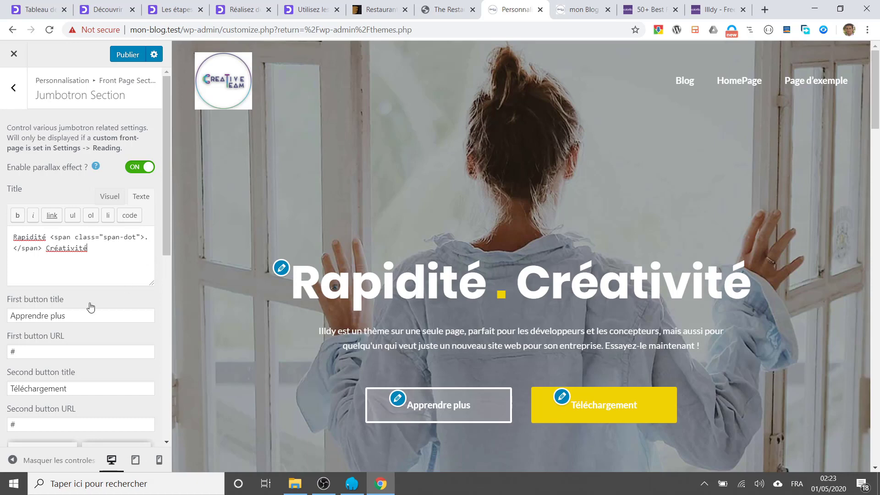
# Replace the first button title 'Apprendre plus' with 'Notre blog'.
pyautogui.scroll(-3, 66, 213)
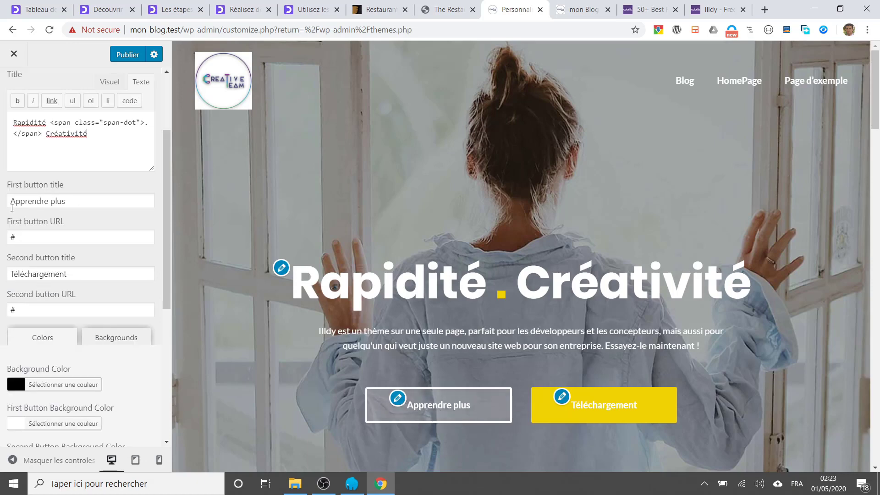
pyautogui.tripleClick(71, 203)
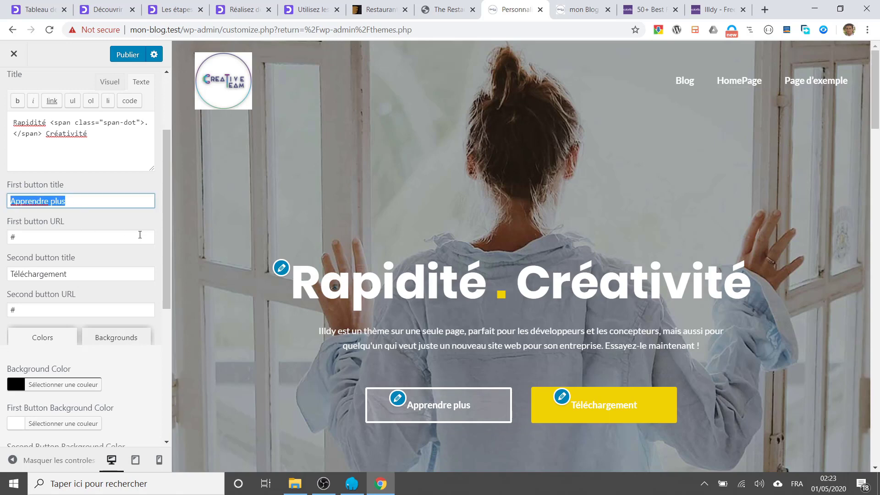
pyautogui.write('Vis')
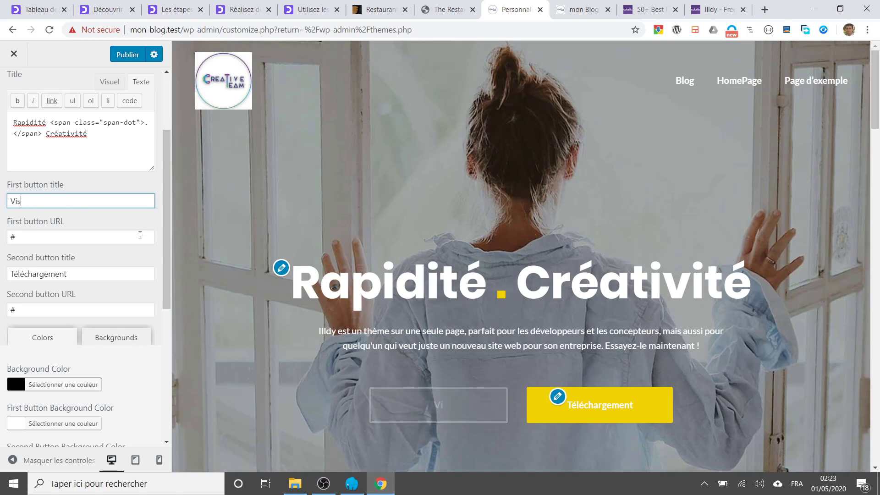
pyautogui.write('itez not')
pyautogui.press('BackSpace')
pyautogui.press('BackSpace')
pyautogui.press('BackSpace')
pyautogui.press('BackSpace')
pyautogui.press('BackSpace')
pyautogui.press('BackSpace')
pyautogui.press('BackSpace')
pyautogui.press('BackSpace')
pyautogui.press('BackSpace')
pyautogui.press('BackSpace')
pyautogui.press('BackSpace')
pyautogui.write('Not')
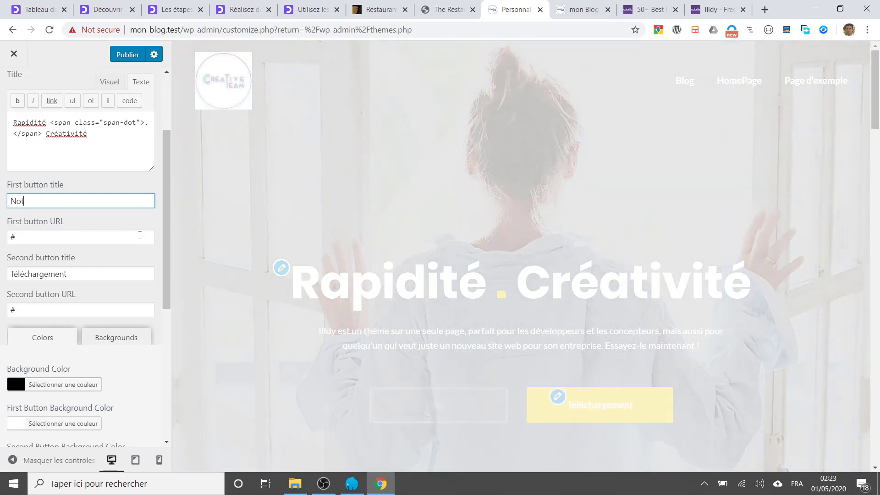
pyautogui.write('re blog')
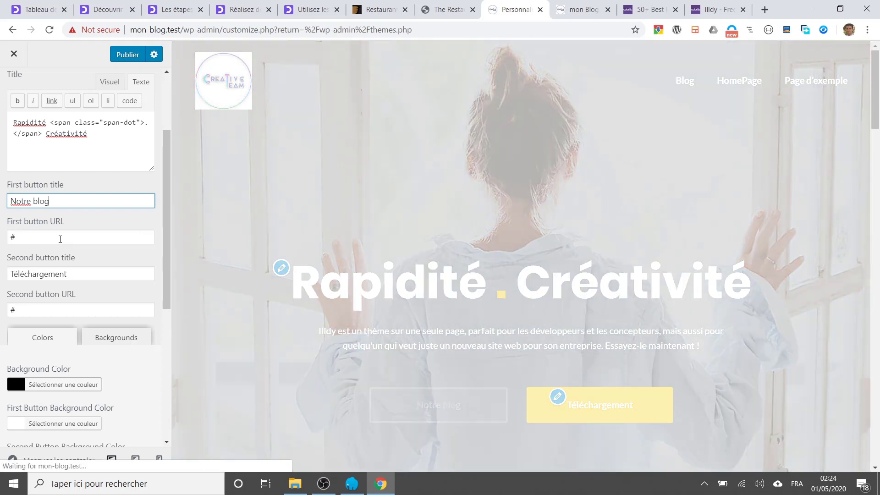
pyautogui.click(62, 237)
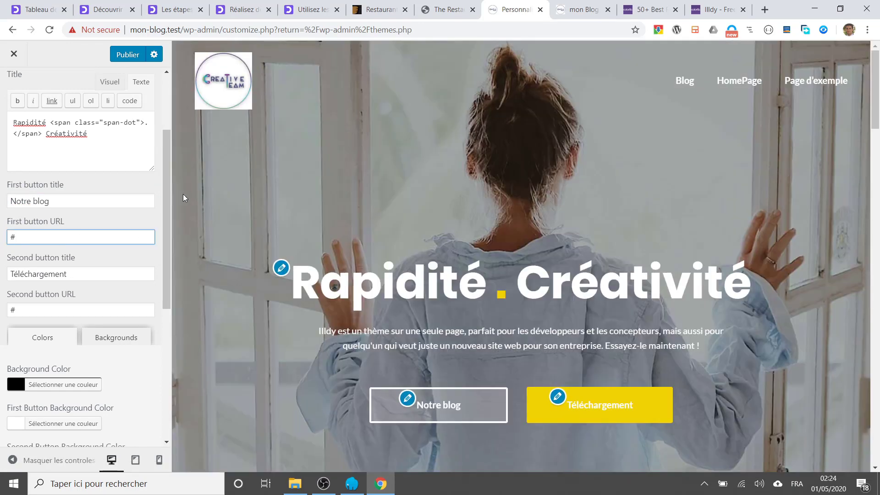
pyautogui.click(581, 6)
pyautogui.scroll(5, 235, 184)
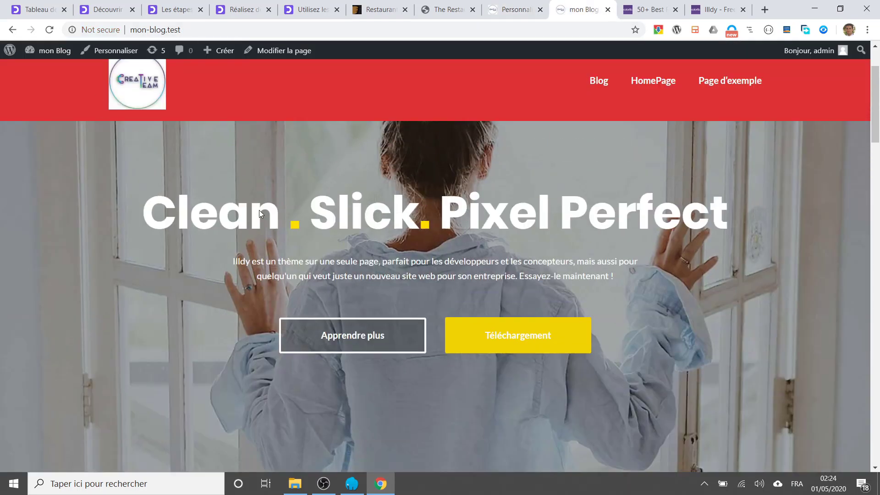
pyautogui.click(599, 82)
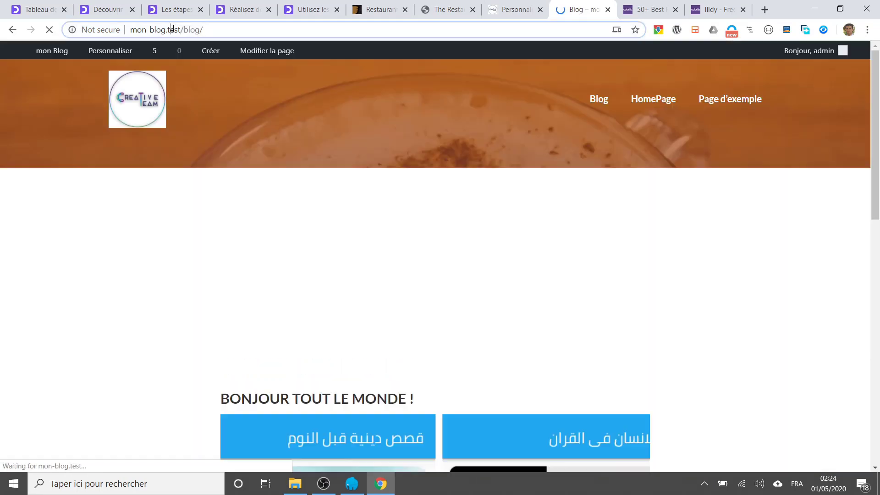
pyautogui.click(172, 28)
pyautogui.hotkey('ctrl', 'c')
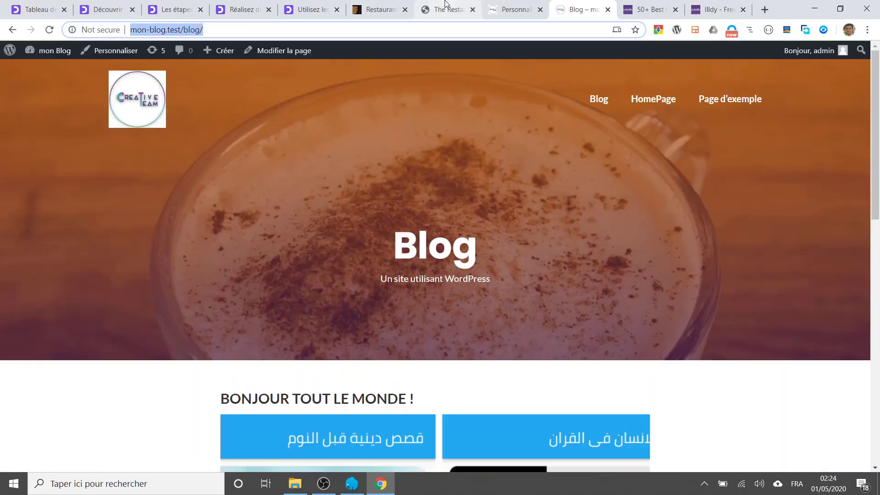
pyautogui.click(513, 9)
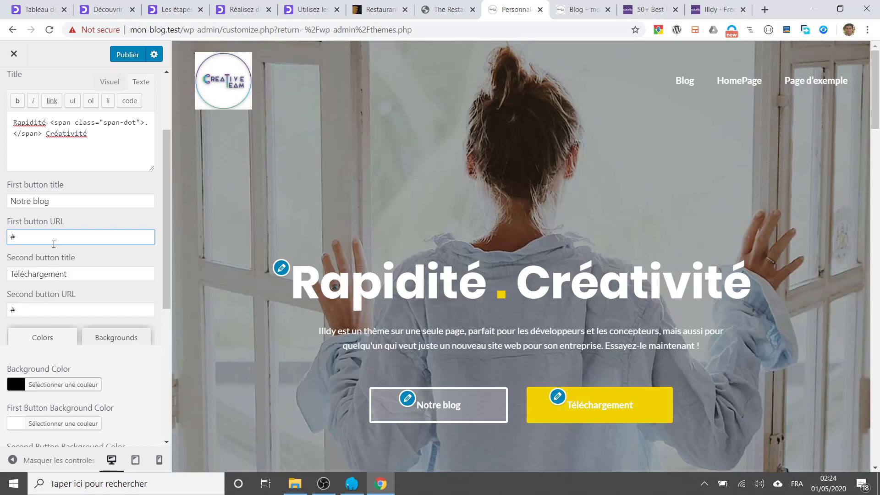
pyautogui.hotkey('ctrl', 'a')
pyautogui.hotkey('ctrl', 'v')
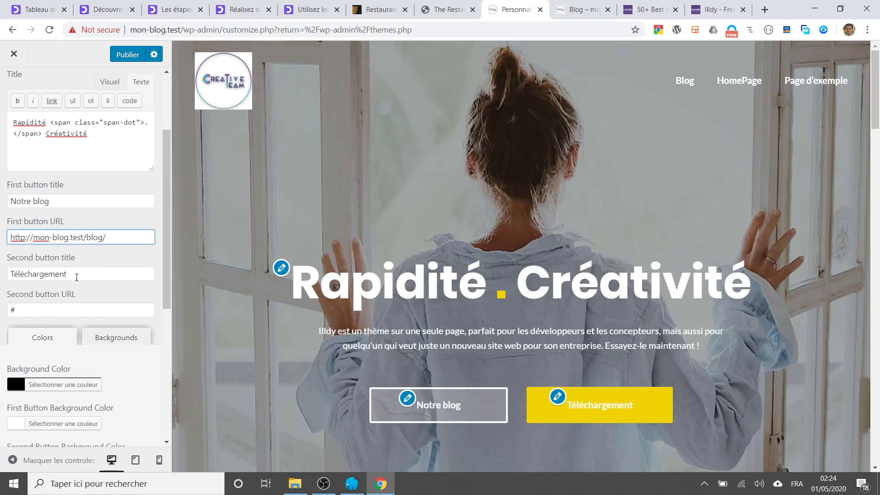
pyautogui.click(103, 272)
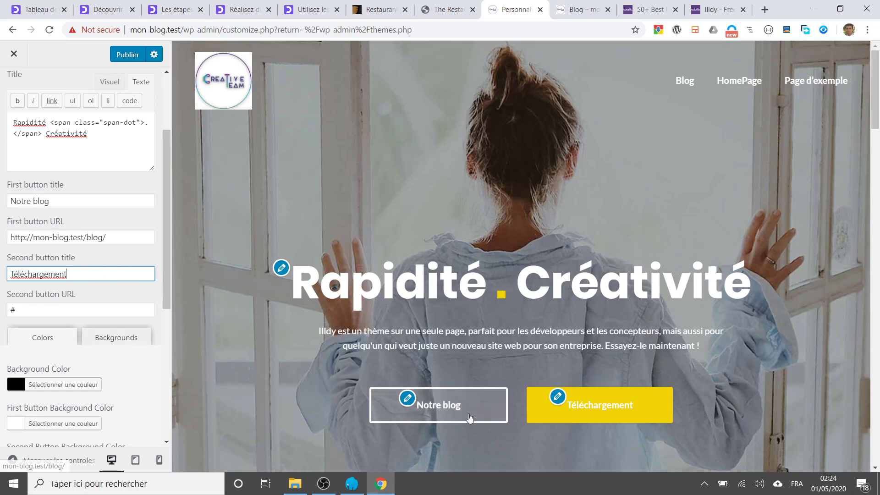
pyautogui.scroll(-2, 456, 406)
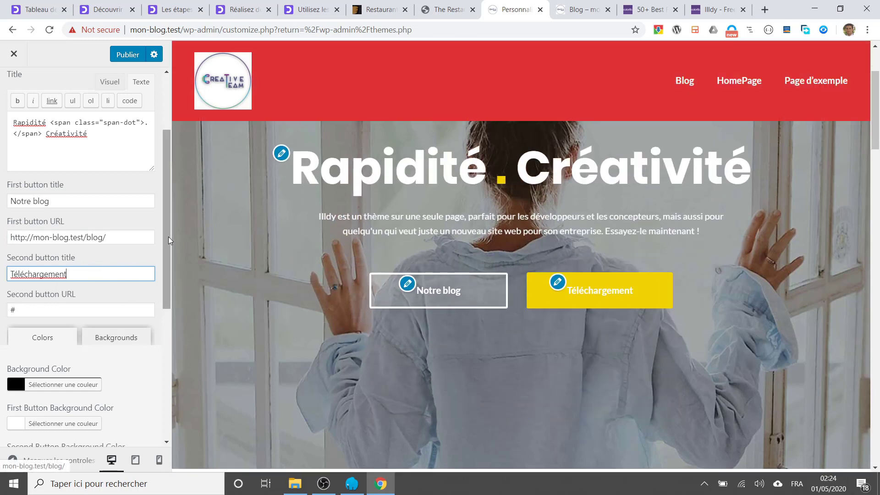
pyautogui.doubleClick(72, 275)
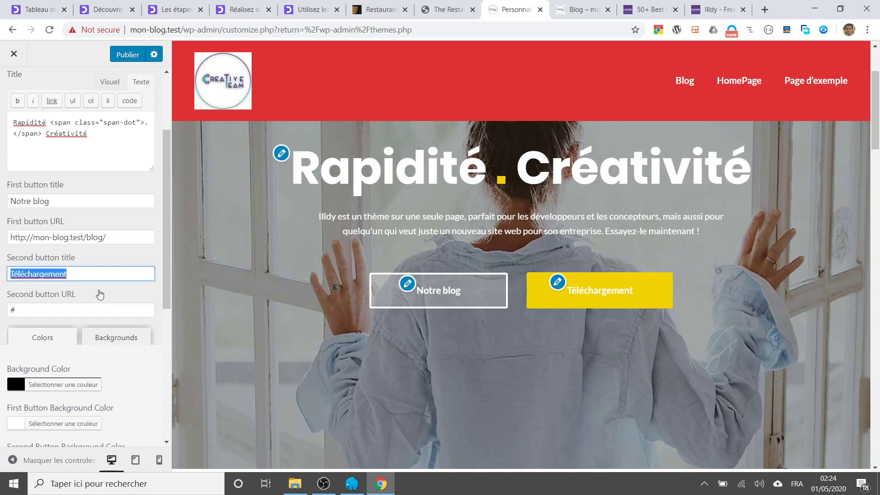
pyautogui.press('BackSpace')
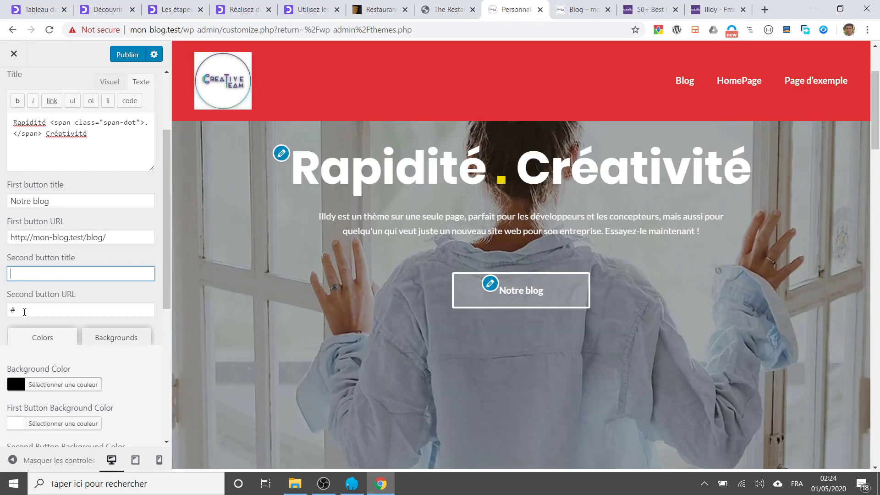
pyautogui.click(25, 312)
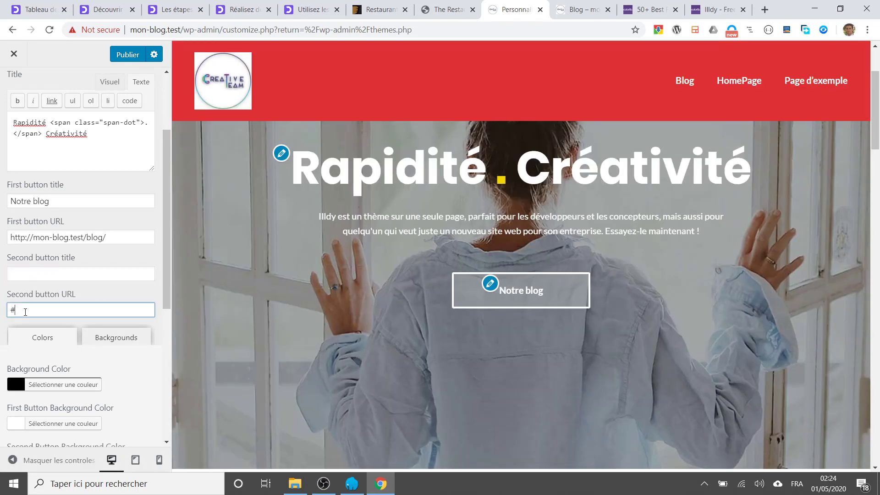
pyautogui.scroll(-3, 73, 287)
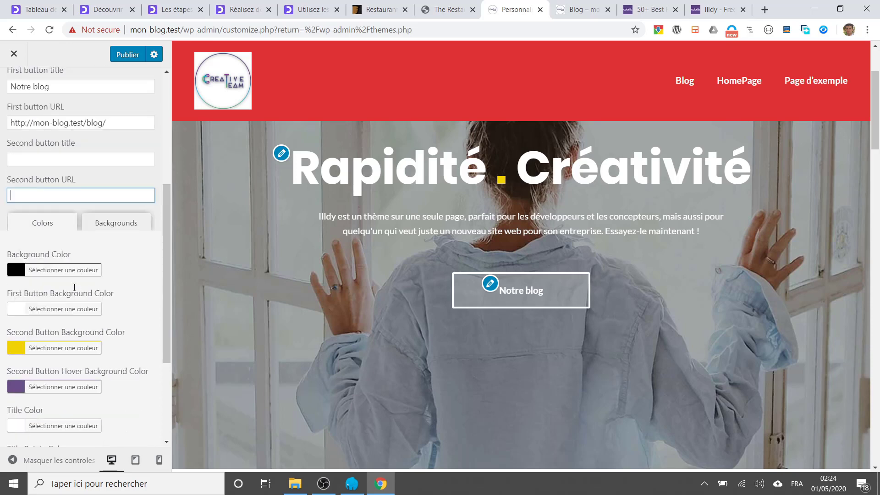
pyautogui.scroll(-3, 66, 326)
pyautogui.scroll(5, 85, 321)
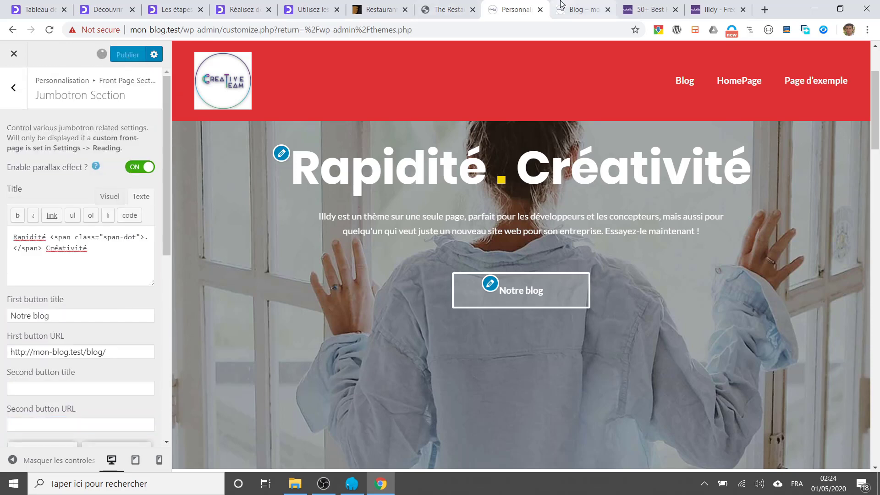
# Confirm on the live site that Notre blog opens the Blog page, then return home.
pyautogui.click(572, 10)
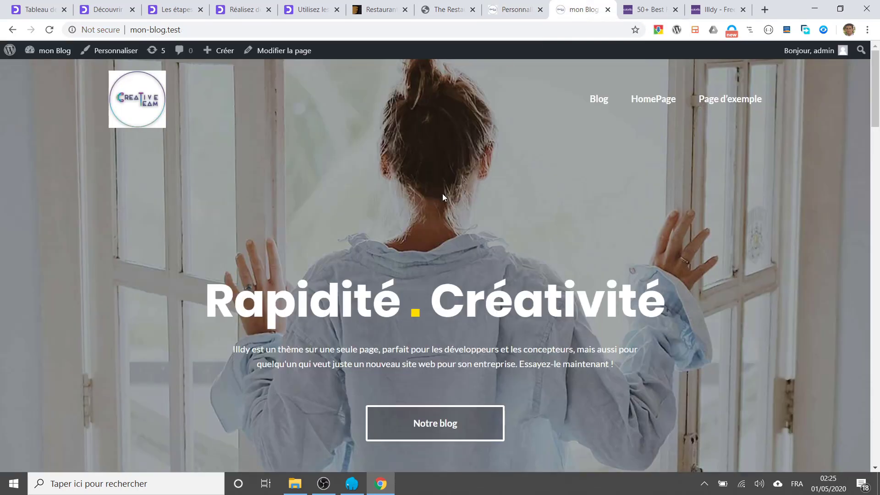
pyautogui.scroll(-2, 474, 295)
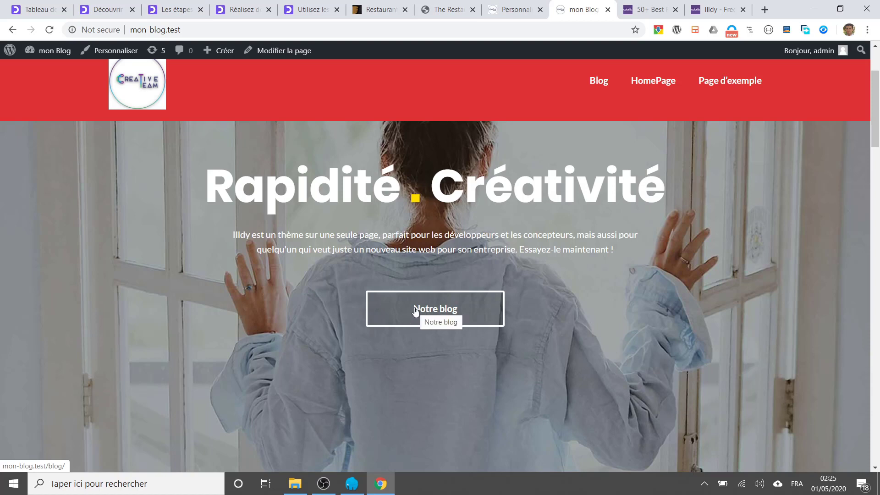
pyautogui.click(434, 314)
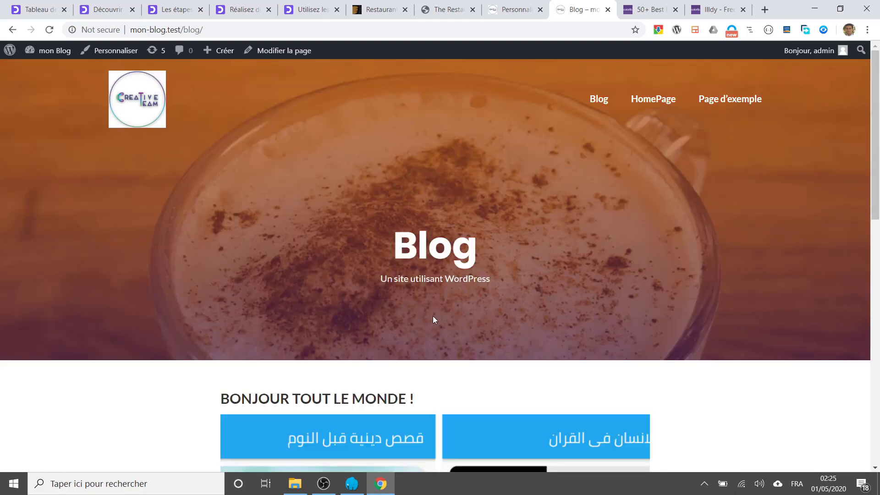
pyautogui.scroll(-8, 433, 317)
pyautogui.scroll(7, 332, 263)
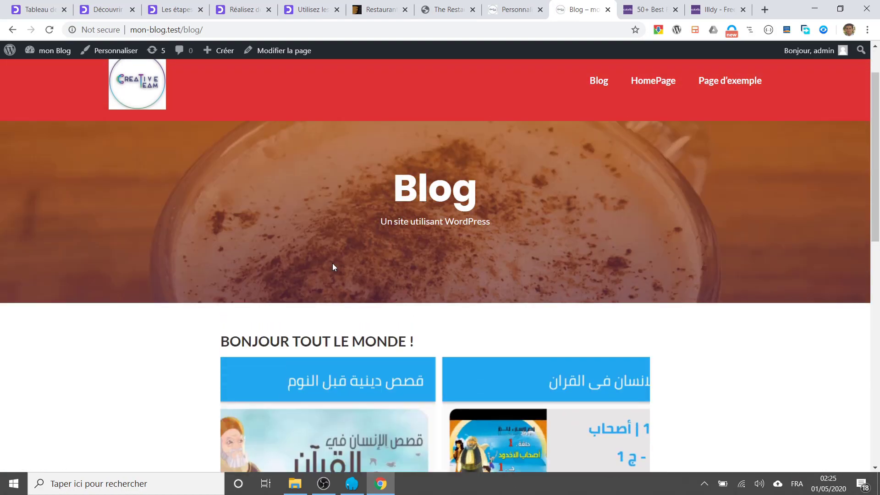
pyautogui.click(13, 29)
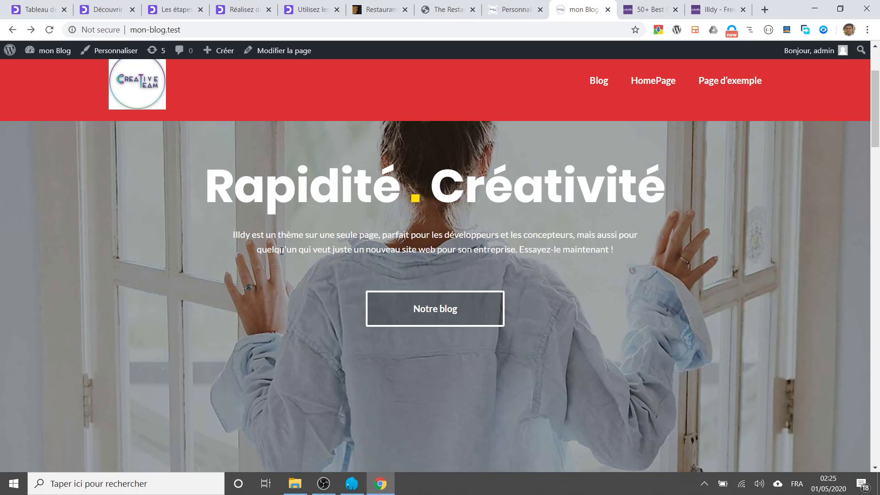
pyautogui.moveTo(347, 236); pyautogui.dragTo(268, 250)
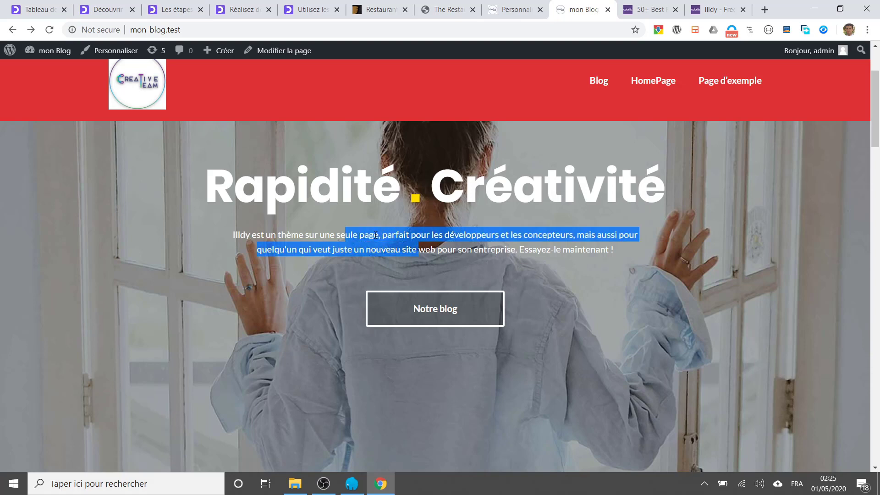
pyautogui.tripleClick(376, 239)
pyautogui.click(510, 6)
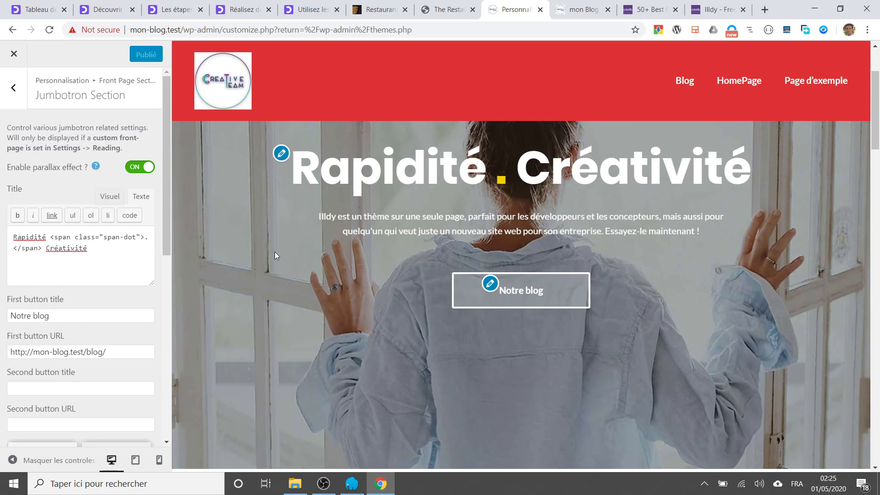
pyautogui.scroll(-5, 137, 290)
pyautogui.scroll(2, 136, 291)
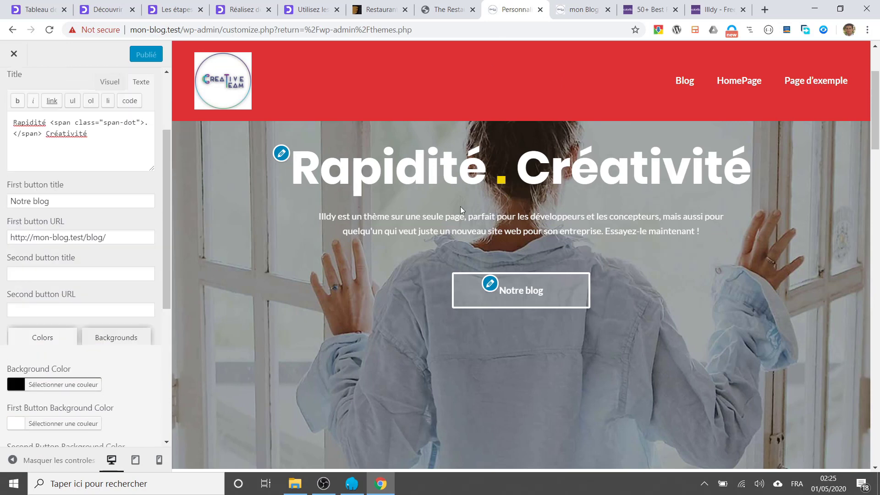
pyautogui.scroll(3, 448, 244)
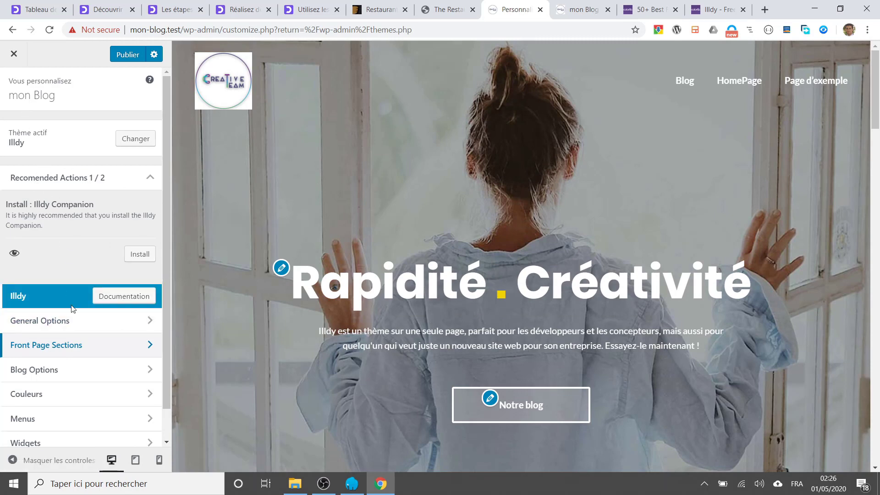
pyautogui.scroll(-1, 70, 346)
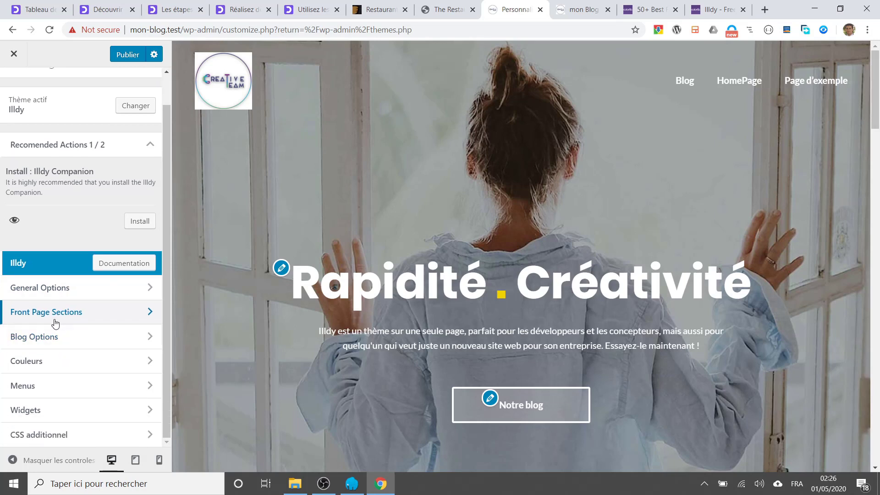
pyautogui.scroll(1, 55, 324)
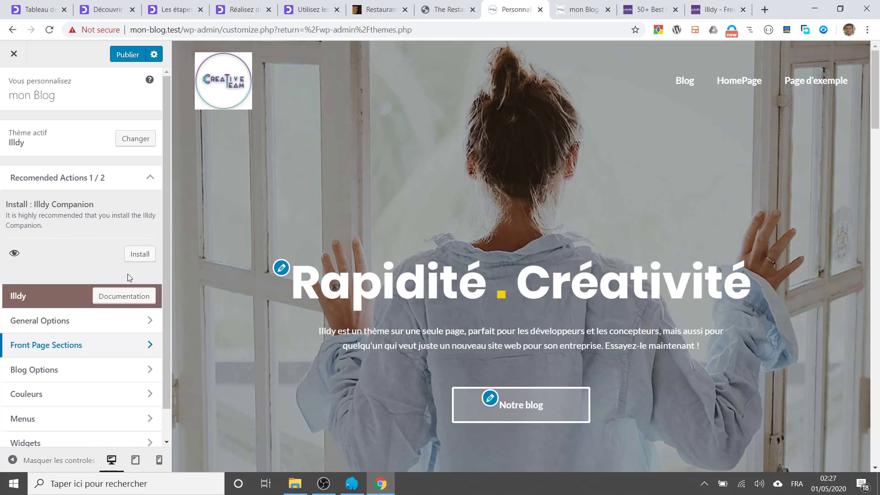
# Install the recommended Illdy Companion and Kaliforms plugins, reloading the site after Illdy Companion.
pyautogui.click(137, 255)
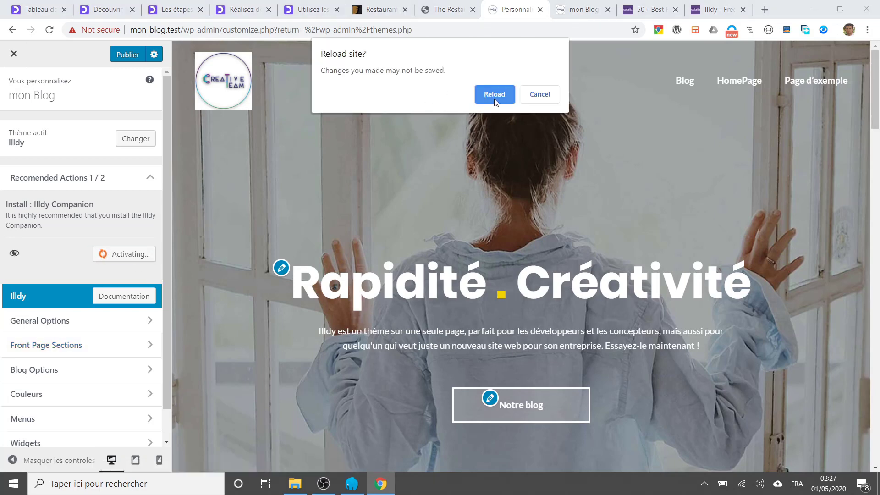
pyautogui.click(493, 98)
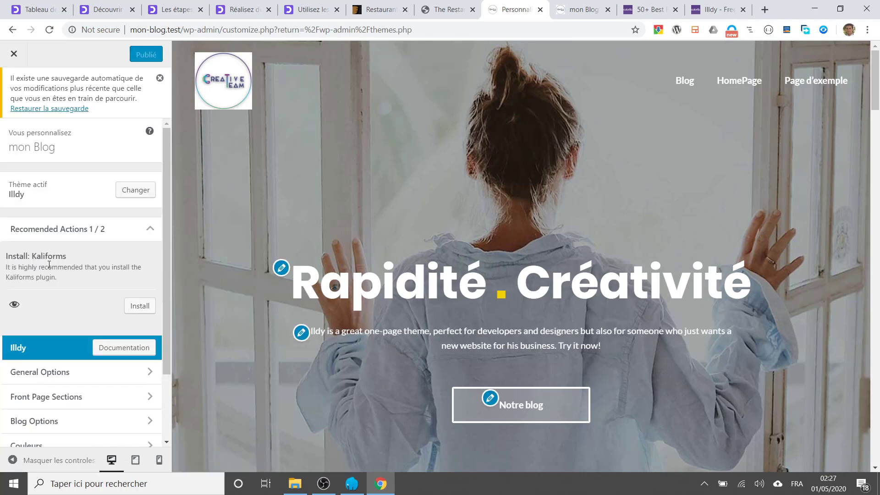
pyautogui.click(141, 307)
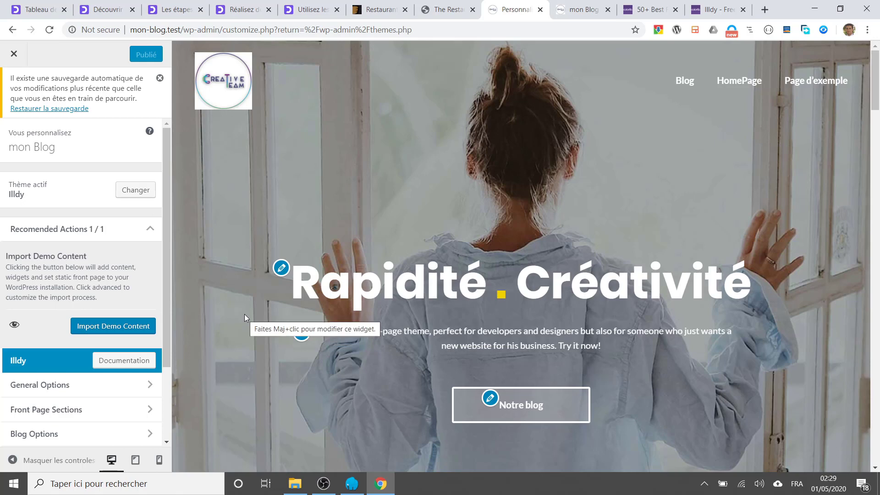
# Import the Illdy demo content from the Illdy welcome page, then return to the mon Blog tab.
pyautogui.click(114, 329)
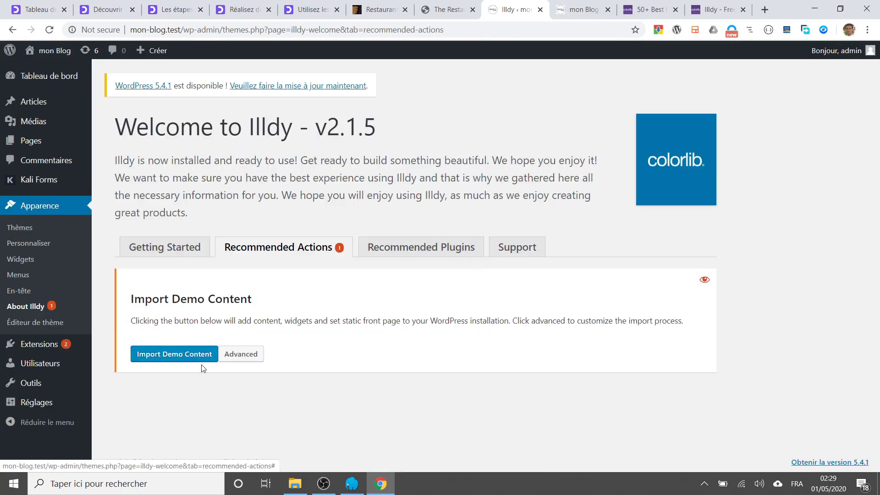
pyautogui.click(184, 357)
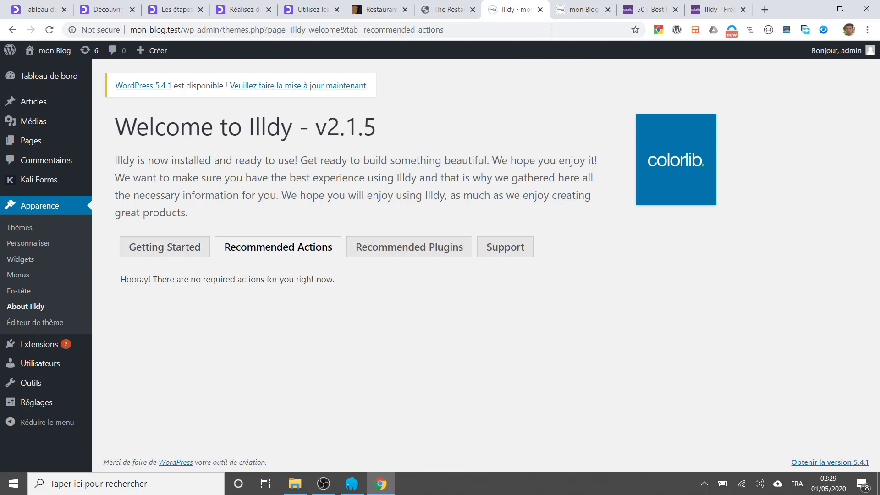
pyautogui.click(569, 13)
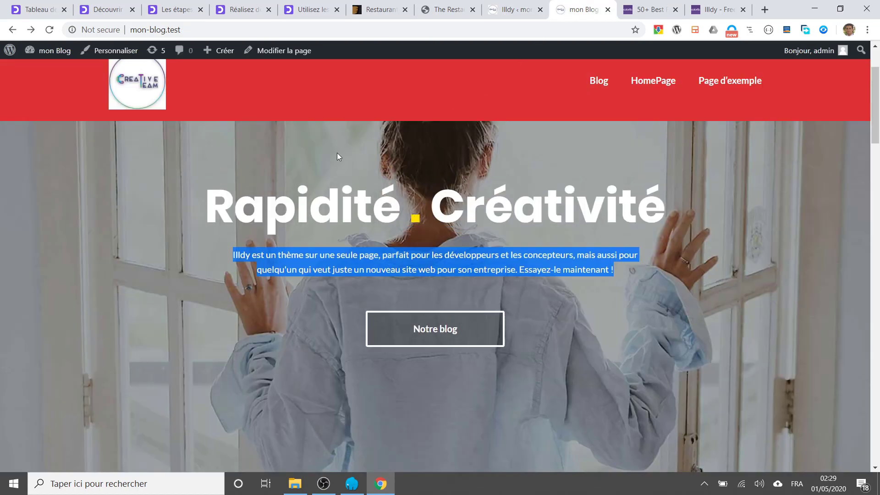
# Reload the front page and select the new Clean.Slick.Pixel Perfect hero heading.
pyautogui.scroll(3, 337, 153)
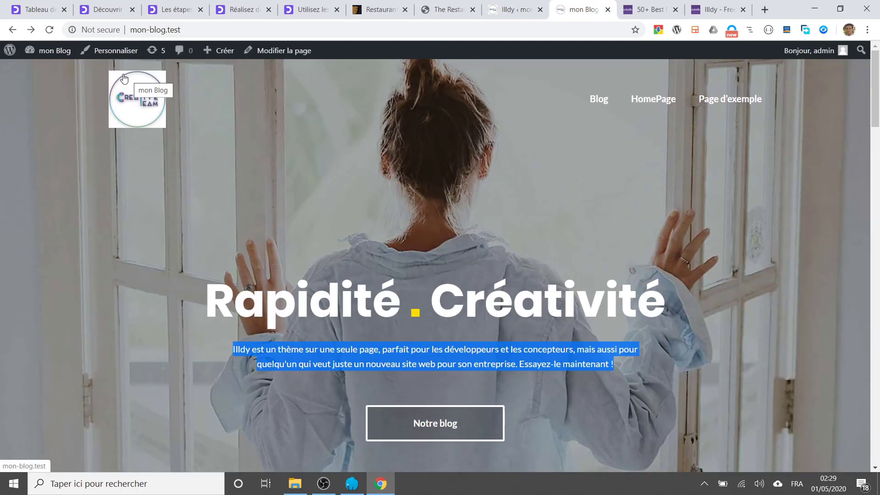
pyautogui.click(50, 30)
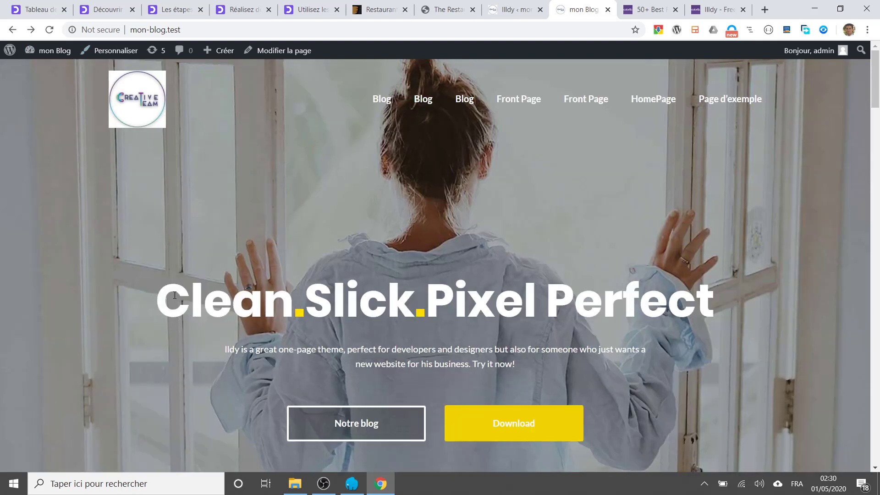
pyautogui.tripleClick(611, 303)
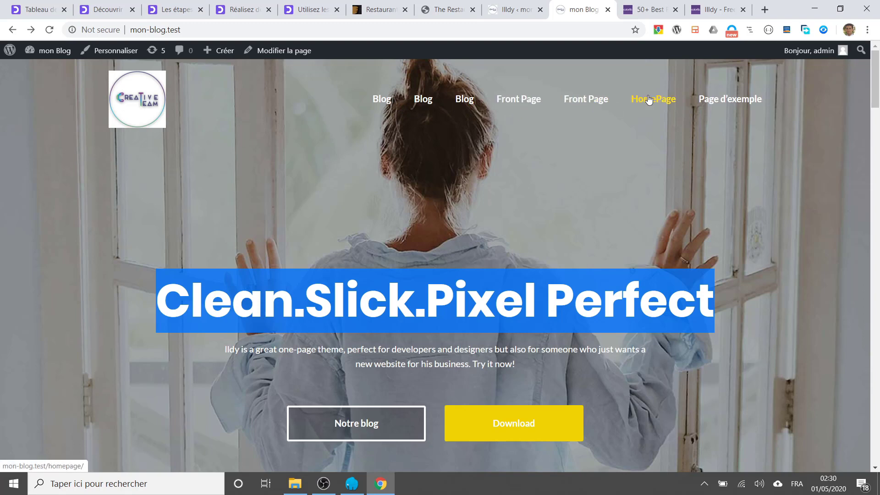
# Scroll through the demo About, Projects, Testimonials, Services and Latest News sections.
pyautogui.scroll(-6, 487, 209)
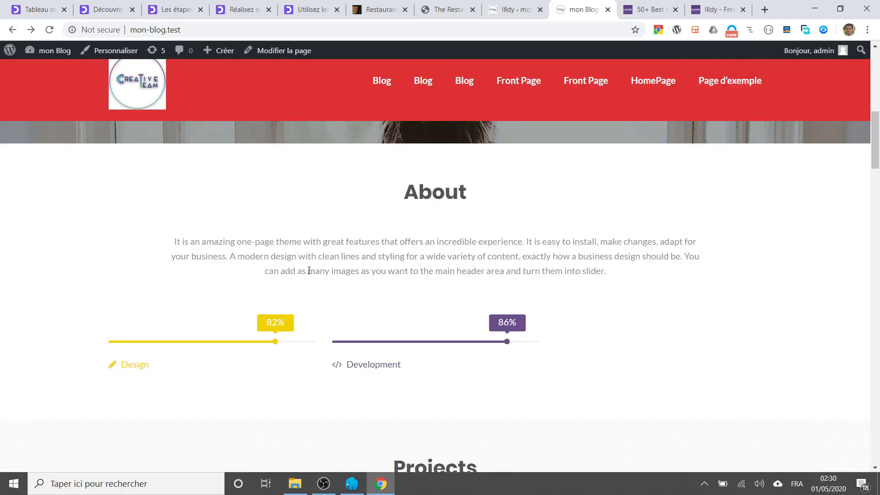
pyautogui.scroll(-4, 417, 215)
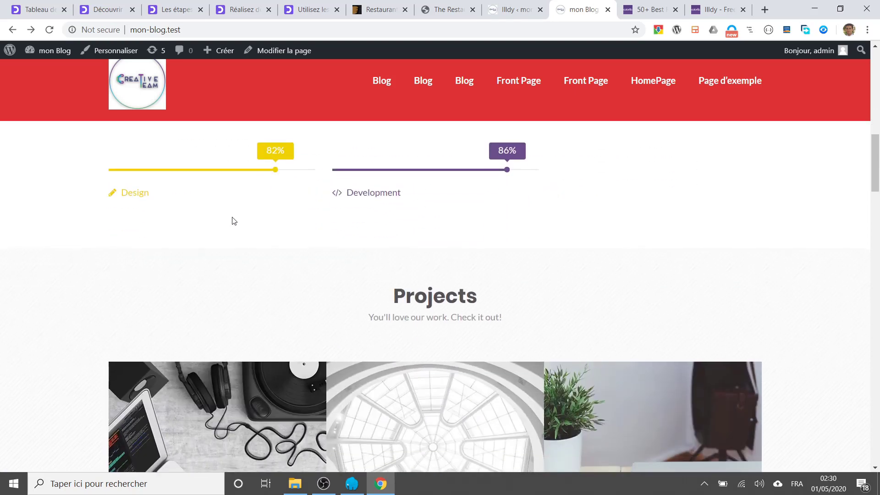
pyautogui.scroll(3, 227, 262)
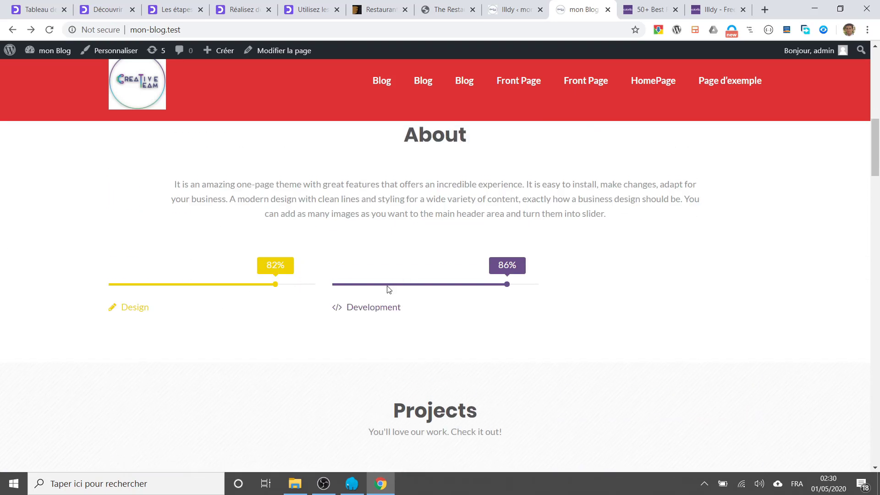
pyautogui.scroll(-2, 387, 289)
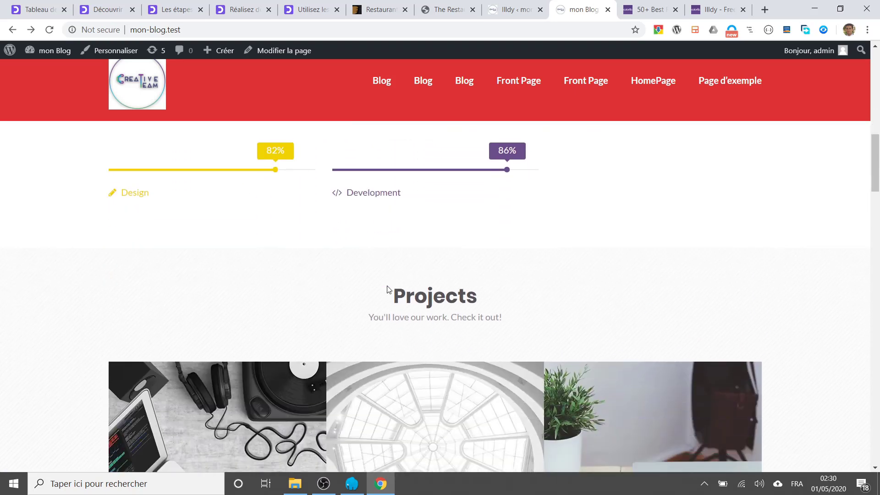
pyautogui.scroll(-3, 387, 289)
pyautogui.scroll(1, 387, 289)
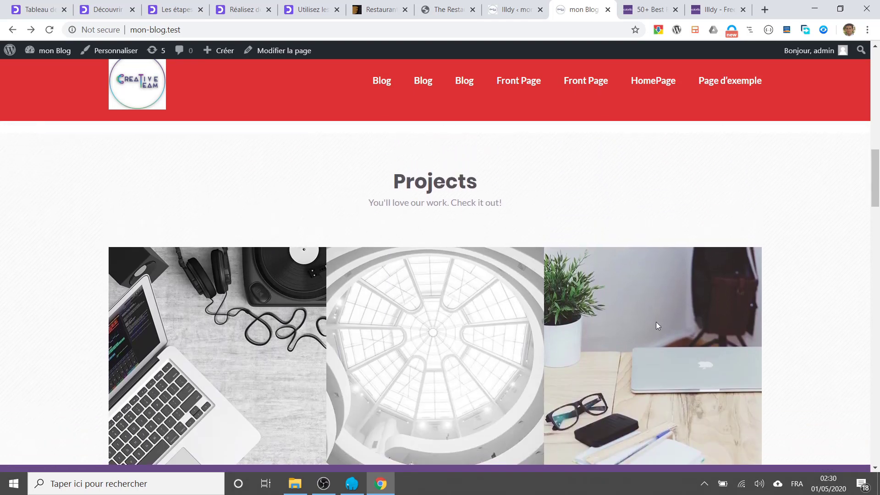
pyautogui.scroll(-5, 600, 334)
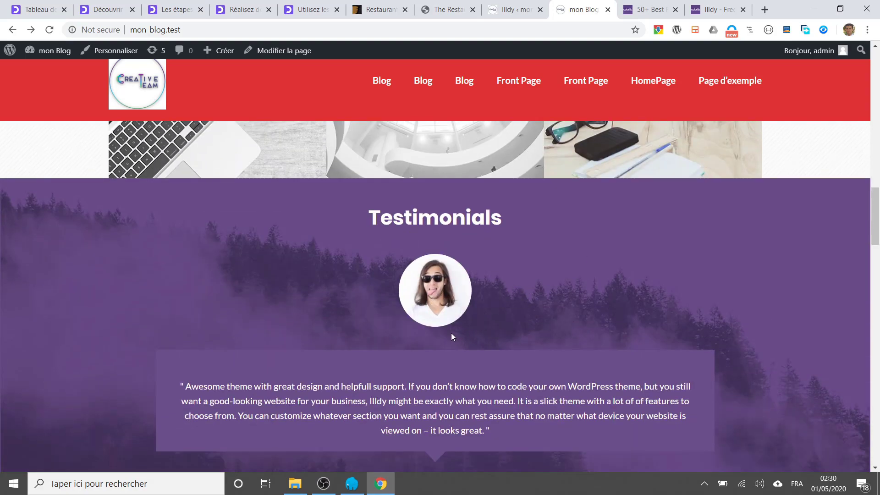
pyautogui.scroll(-3, 451, 333)
pyautogui.scroll(1, 427, 328)
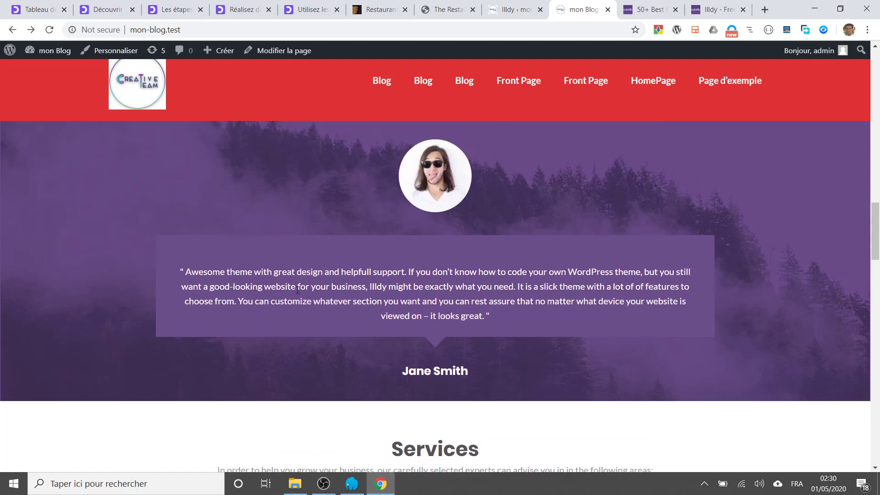
pyautogui.scroll(-2, 302, 294)
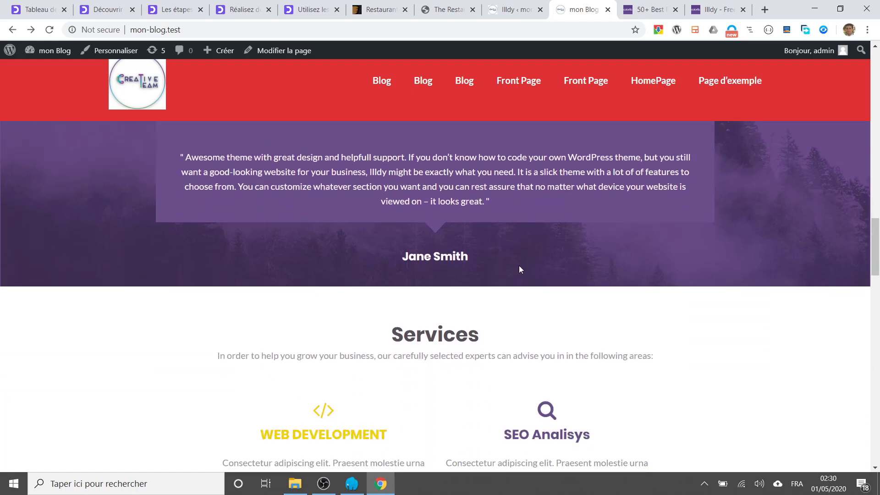
pyautogui.scroll(-2, 520, 270)
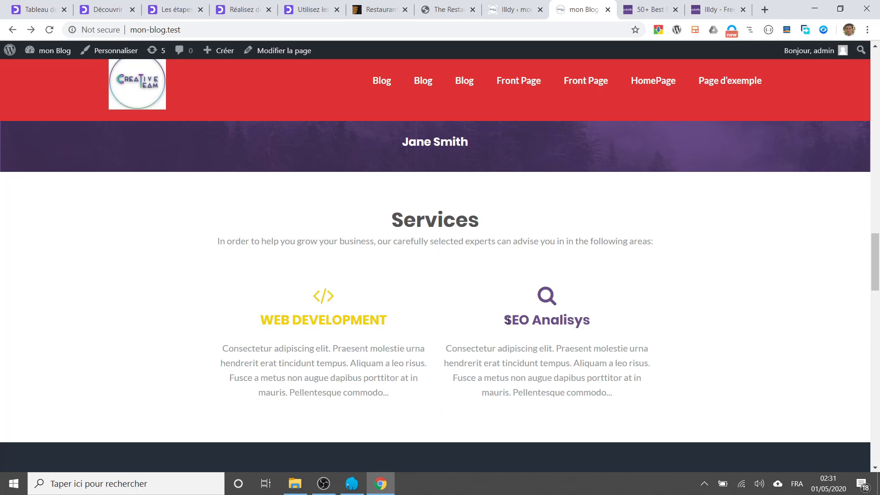
pyautogui.scroll(-7, 460, 326)
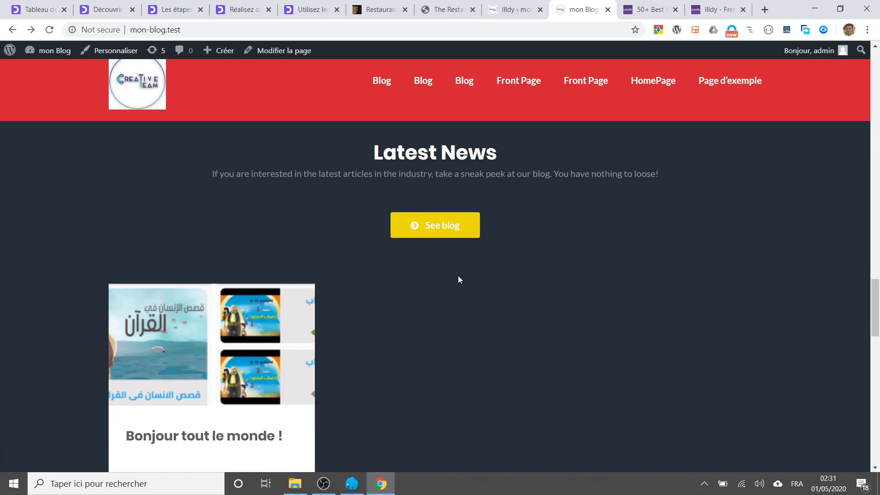
pyautogui.scroll(-11, 390, 312)
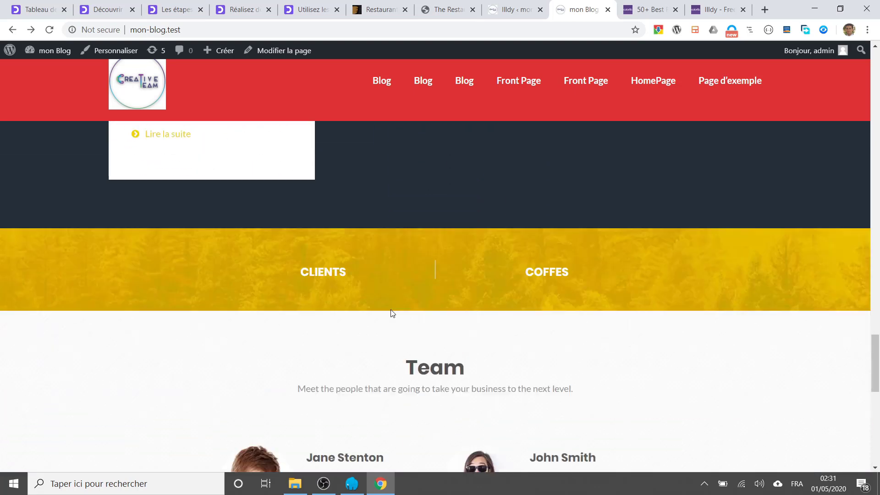
pyautogui.scroll(2, 392, 314)
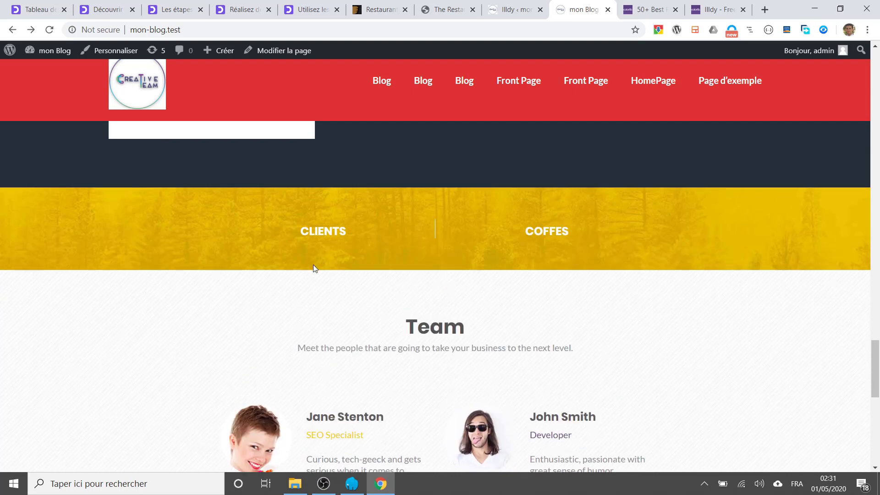
pyautogui.scroll(-2, 325, 293)
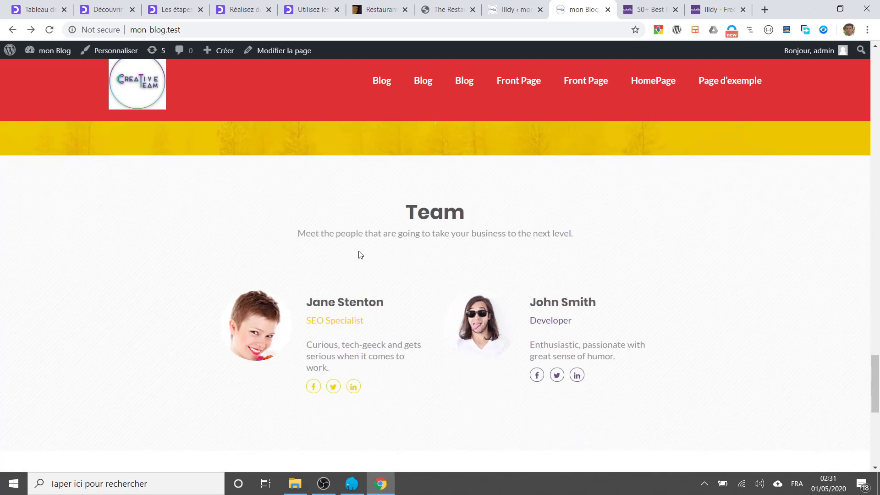
# Highlight the Team heading and review the Contact us section and footer widgets.
pyautogui.moveTo(407, 213); pyautogui.dragTo(461, 214)
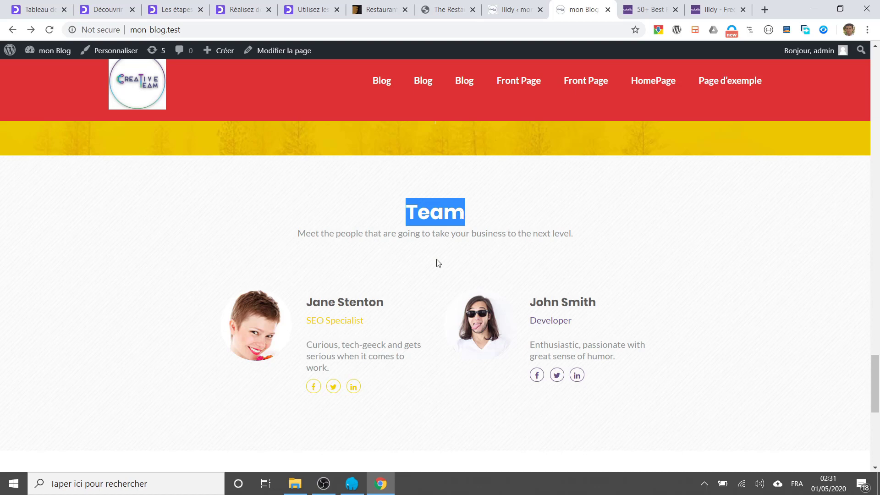
pyautogui.scroll(-3, 437, 264)
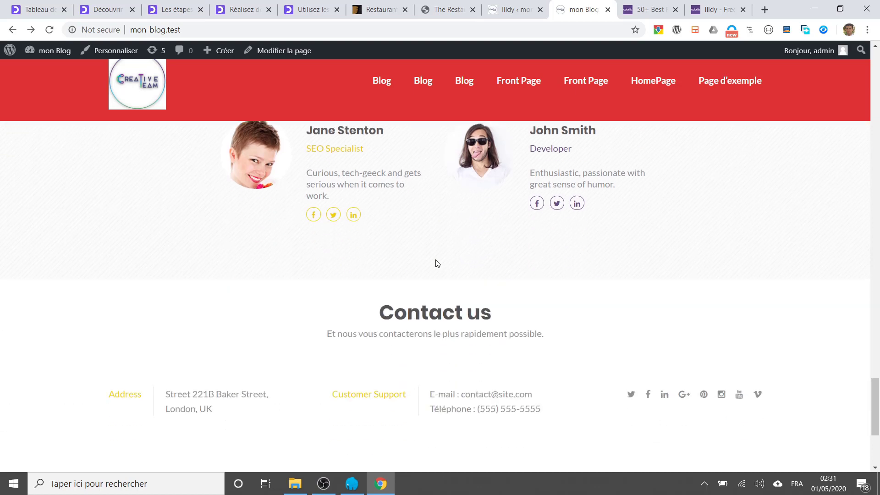
pyautogui.scroll(-3, 438, 264)
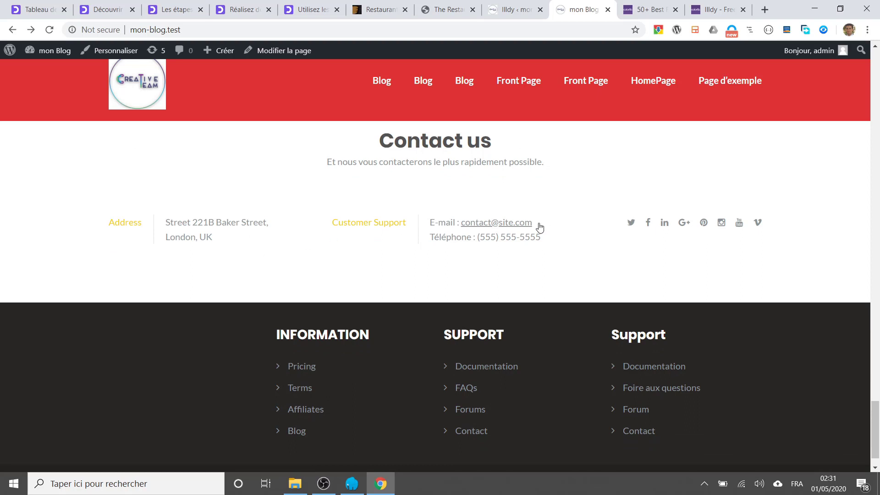
pyautogui.scroll(3, 546, 227)
pyautogui.scroll(2, 547, 227)
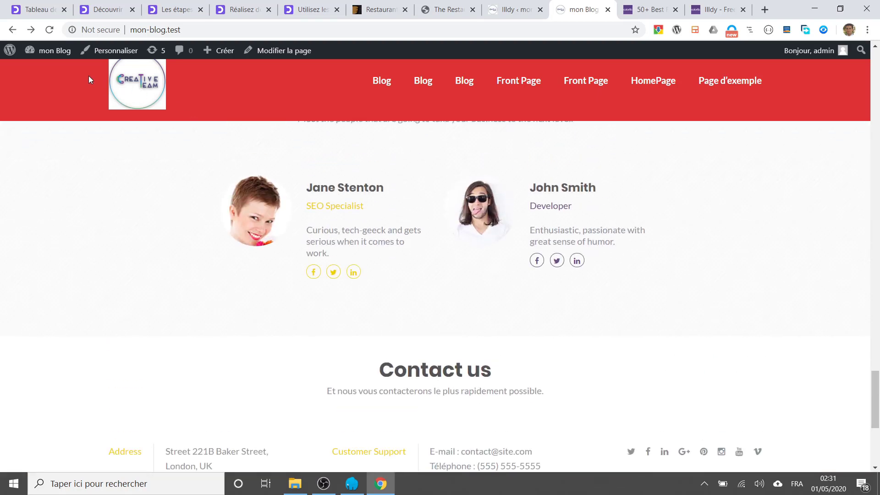
pyautogui.moveTo(52, 56)
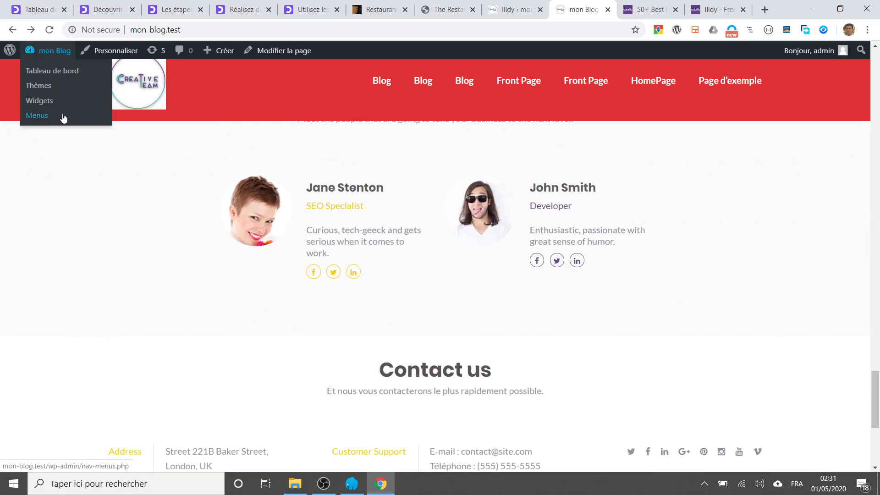
# Open the Customizer from the admin bar's Personnaliser link and scroll its panel.
pyautogui.click(120, 51)
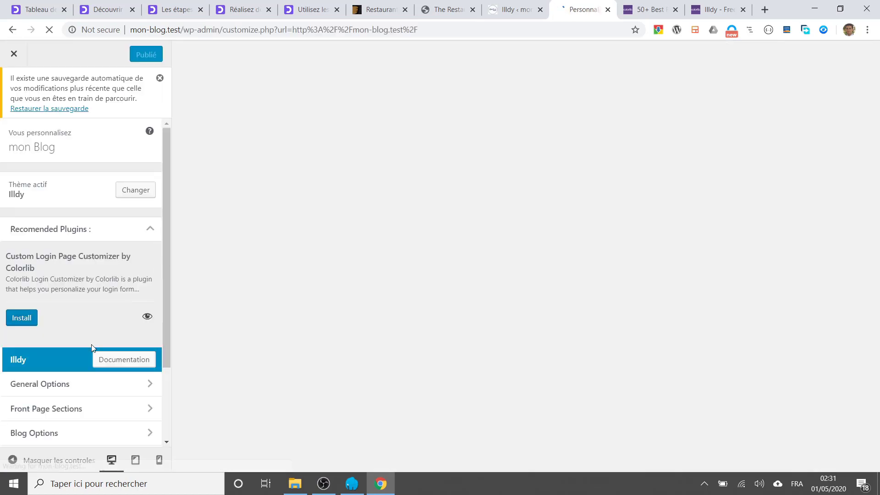
pyautogui.scroll(-2, 91, 349)
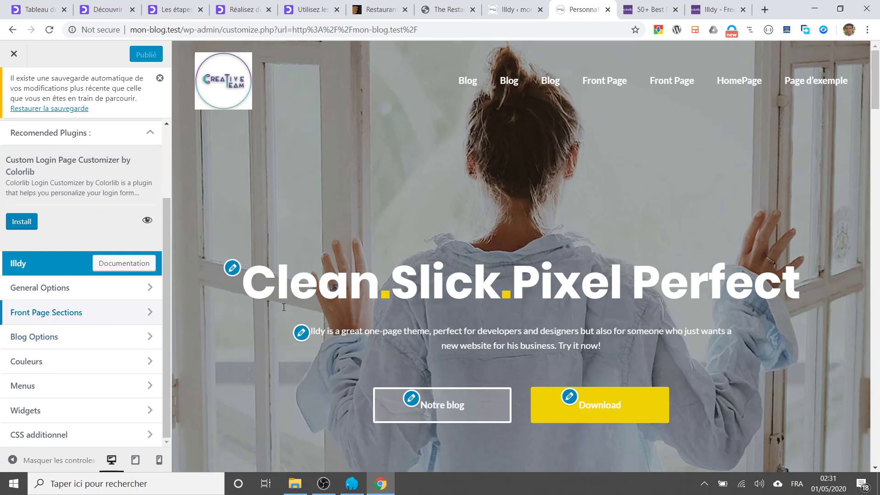
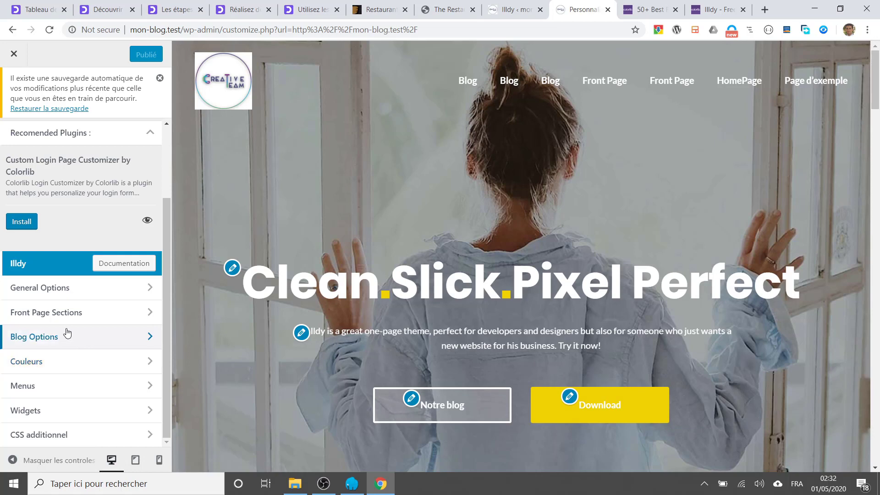
# Open the About Section settings under Front Page Sections in the Customizer.
pyautogui.click(42, 319)
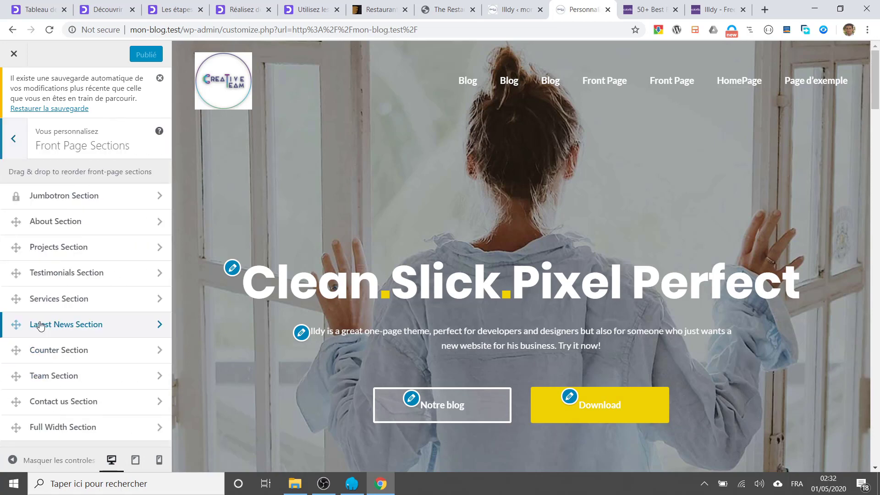
pyautogui.click(91, 225)
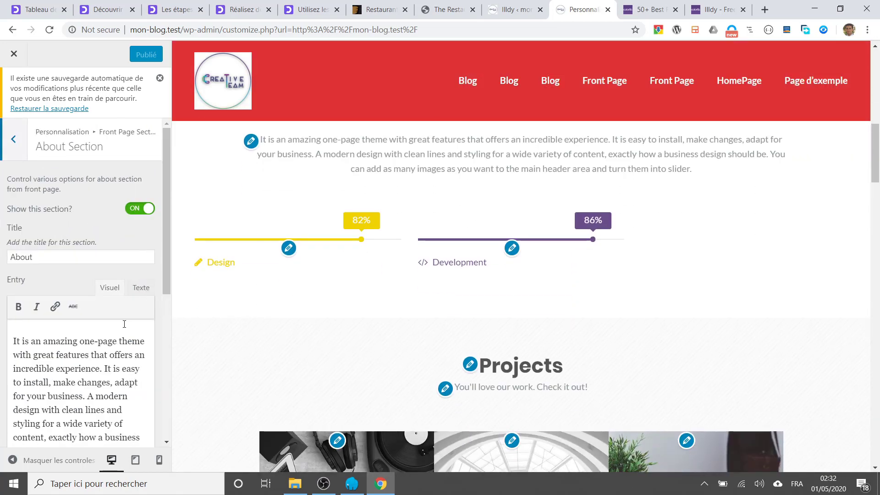
# Replace the About section's entry text with 'Notre équipe....'.
pyautogui.scroll(-4, 116, 379)
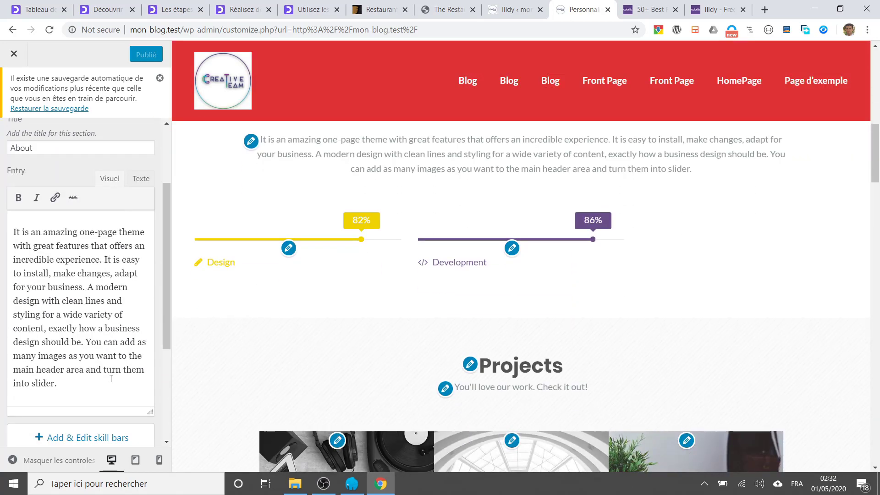
pyautogui.tripleClick(92, 225)
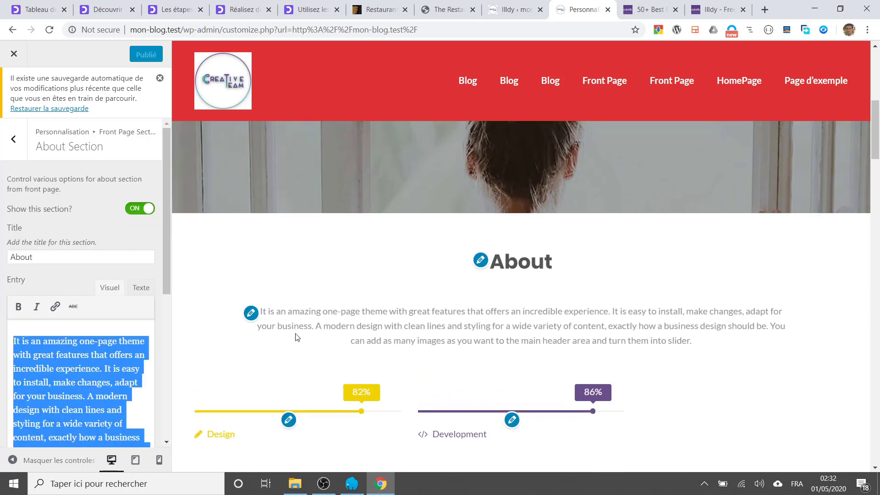
pyautogui.scroll(-3, 295, 336)
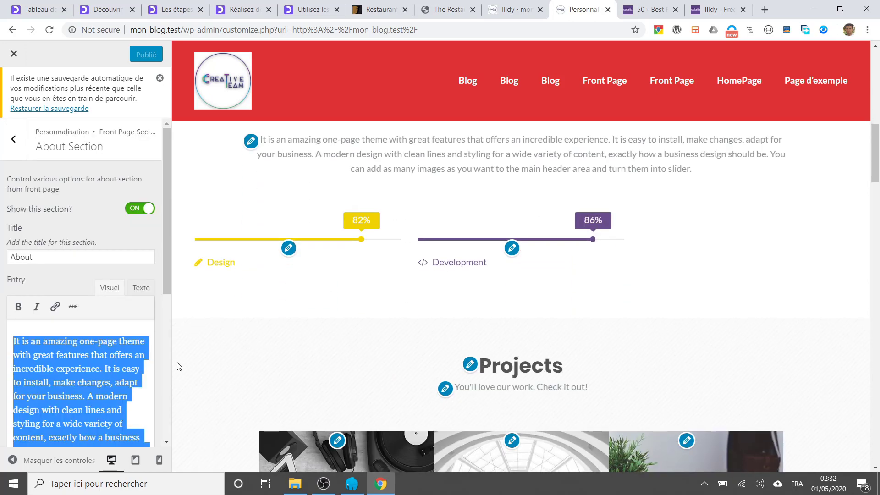
pyautogui.scroll(-1, 62, 367)
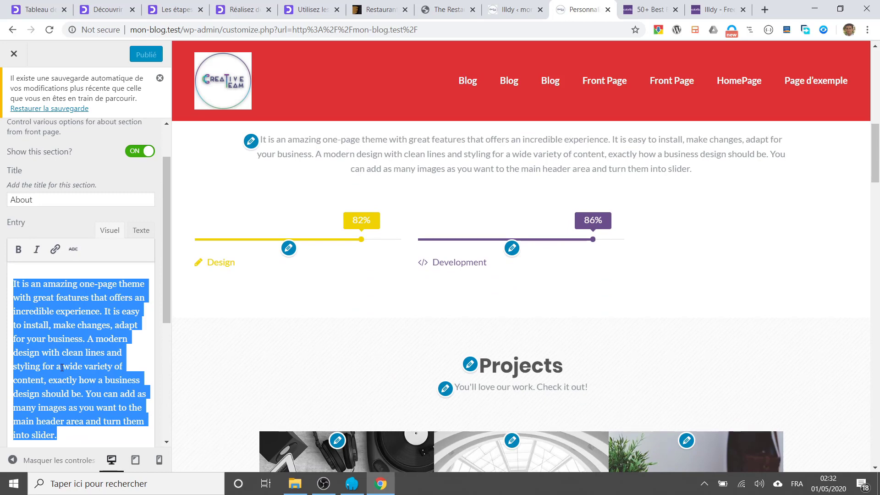
pyautogui.write('N')
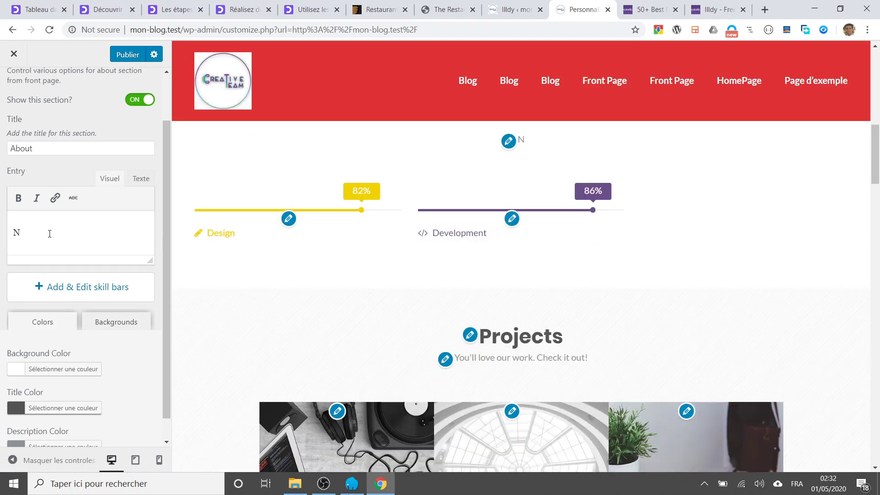
pyautogui.write('tre équipe....')
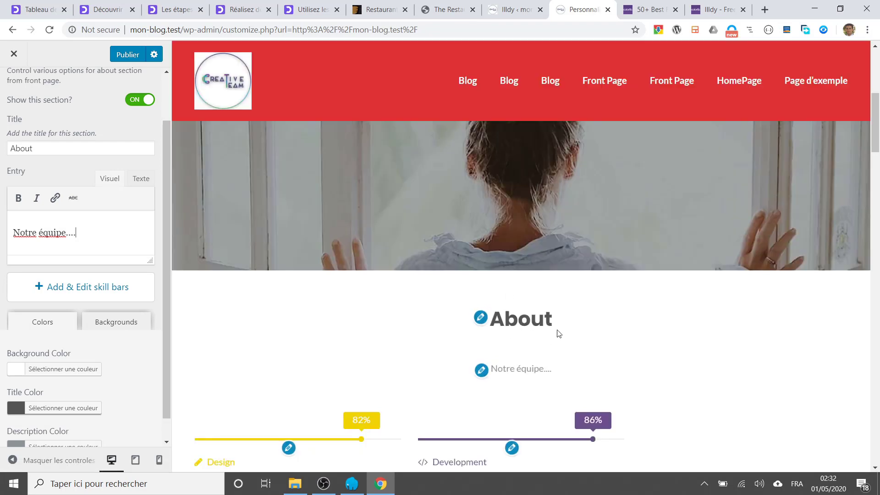
# Toggle the About section off and back on, publish, and return to the sections list.
pyautogui.scroll(2, 147, 166)
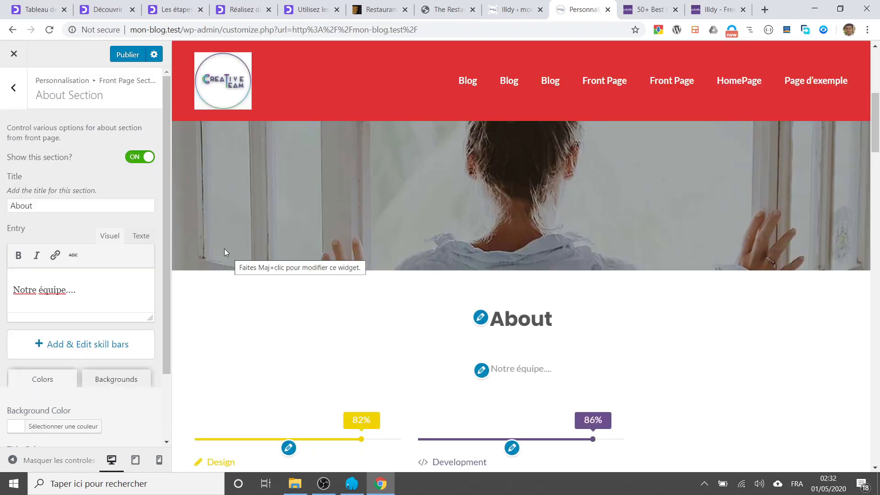
pyautogui.click(141, 158)
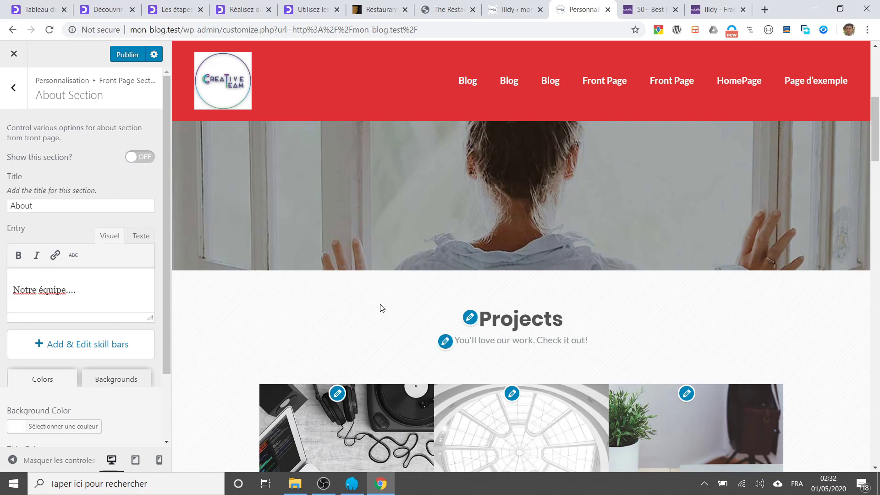
pyautogui.click(141, 157)
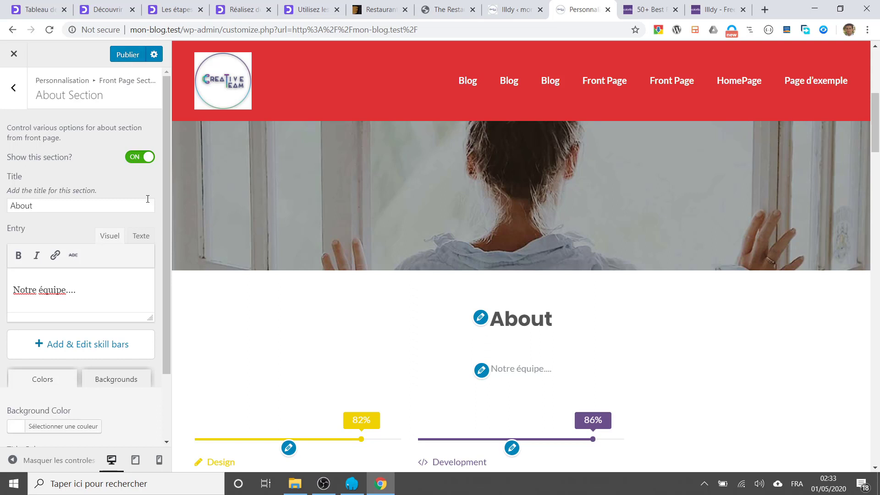
pyautogui.click(121, 55)
pyautogui.click(12, 89)
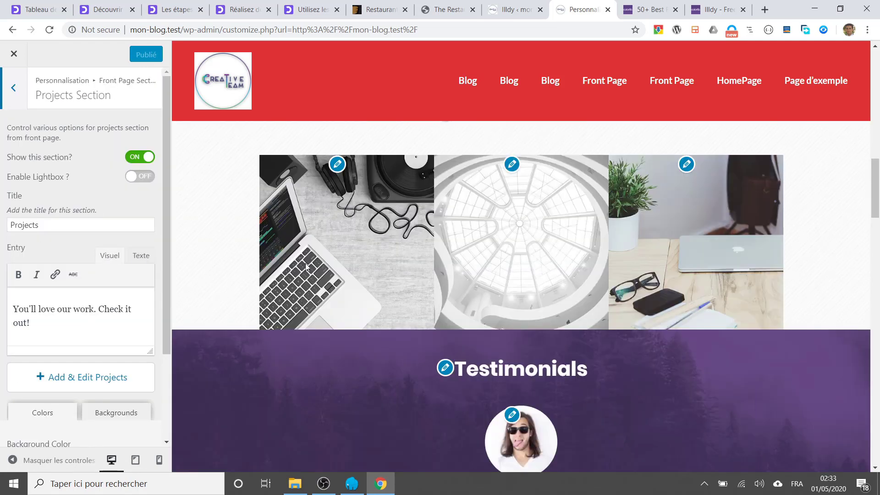
# Change the Projects section title to 'Projets' and select its description paragraph.
pyautogui.click(53, 224)
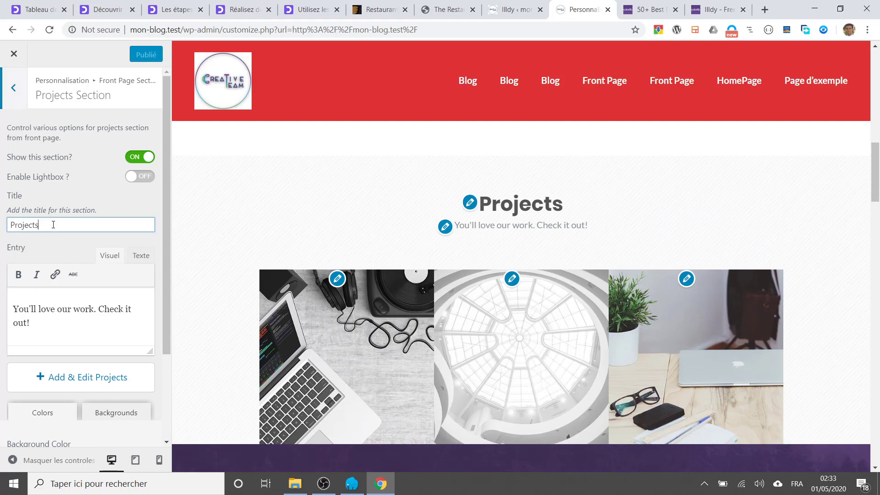
pyautogui.press('BackSpace')
pyautogui.press('BackSpace')
pyautogui.press('BackSpace')
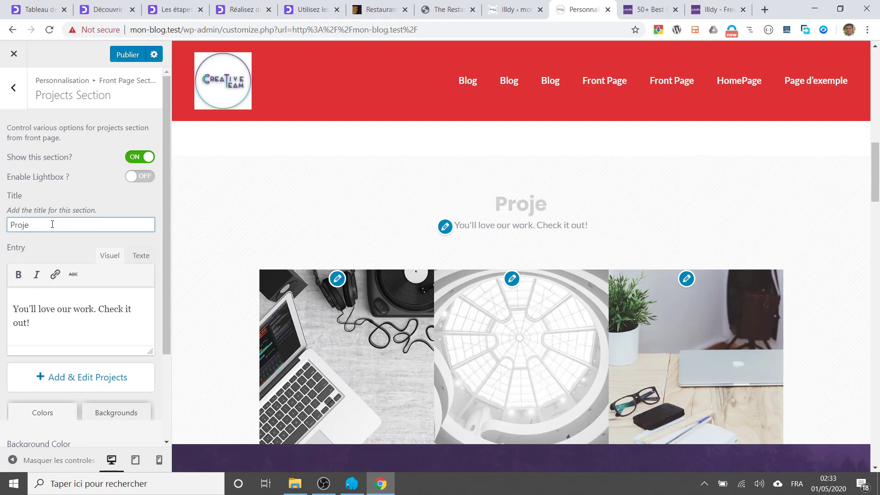
pyautogui.write('ts')
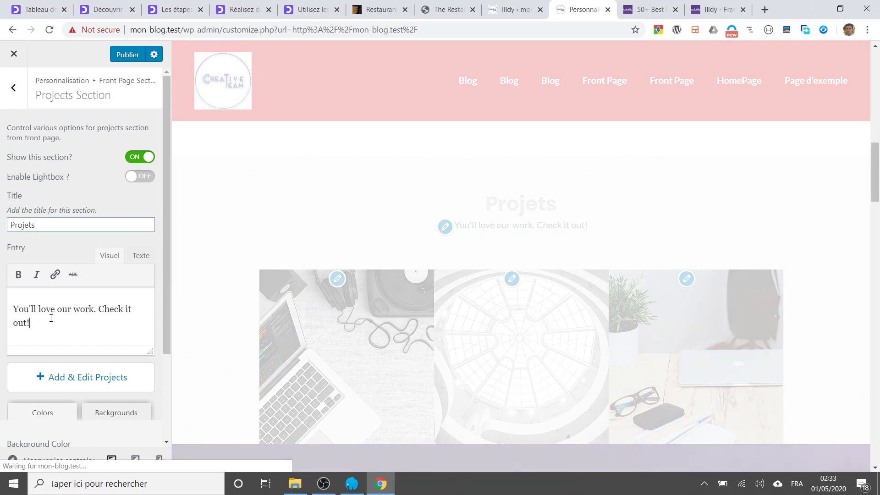
pyautogui.tripleClick(51, 318)
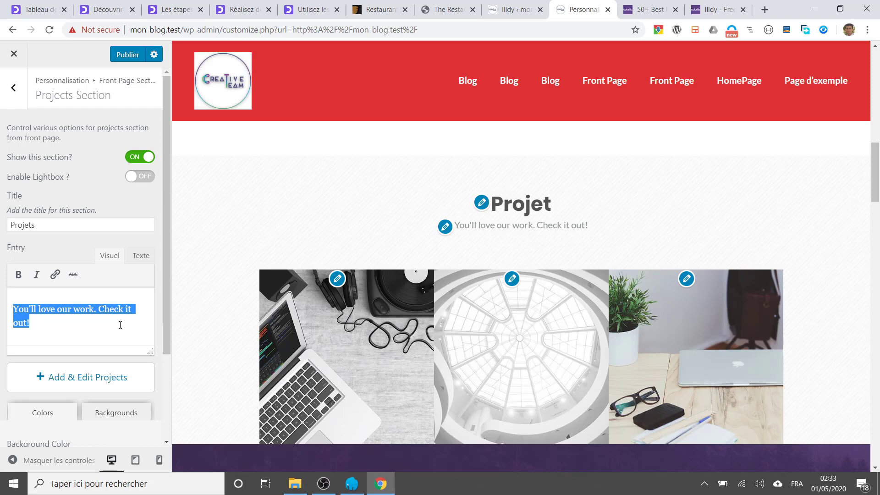
pyautogui.scroll(-3, 120, 325)
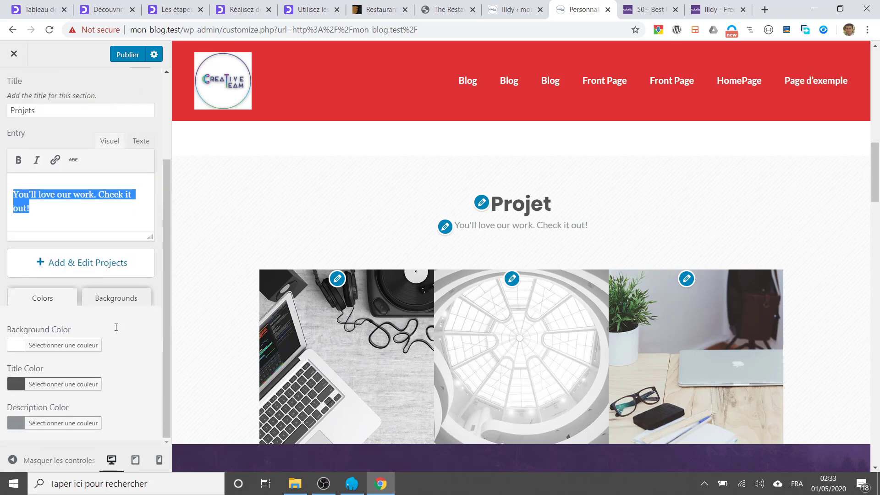
# Expand the Project 2 widget under Add & Edit Projects and start choosing a new image.
pyautogui.click(81, 265)
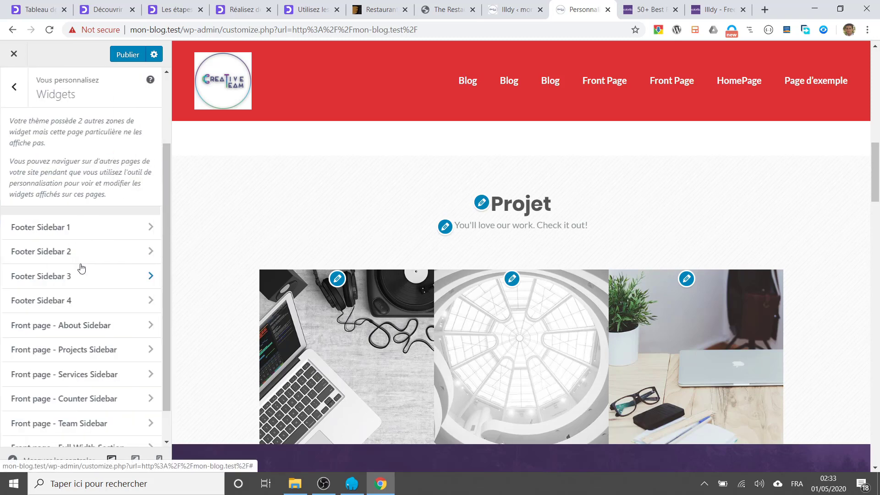
pyautogui.click(152, 164)
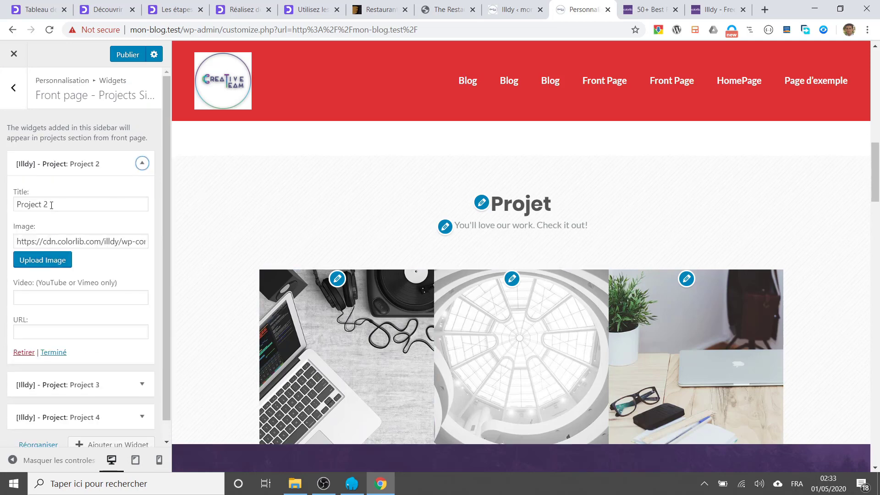
pyautogui.moveTo(52, 205); pyautogui.dragTo(6, 205)
pyautogui.click(7, 205)
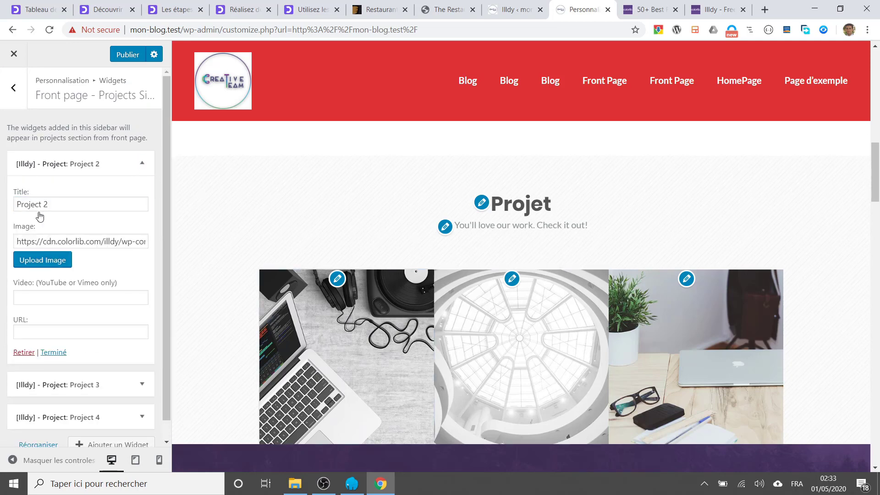
pyautogui.click(49, 242)
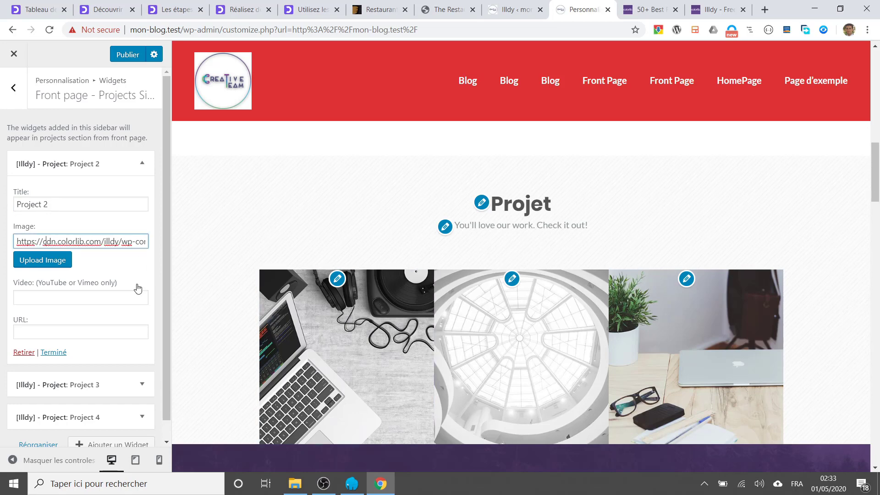
pyautogui.scroll(-1, 105, 348)
pyautogui.click(59, 314)
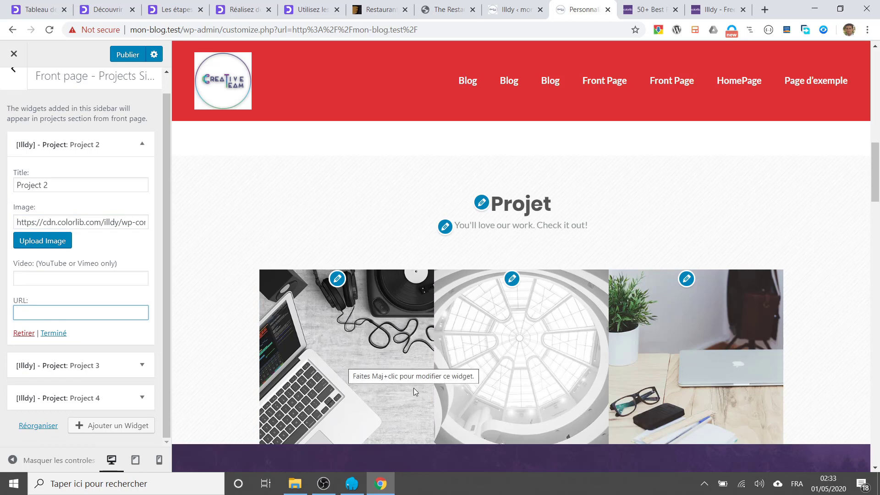
pyautogui.click(44, 246)
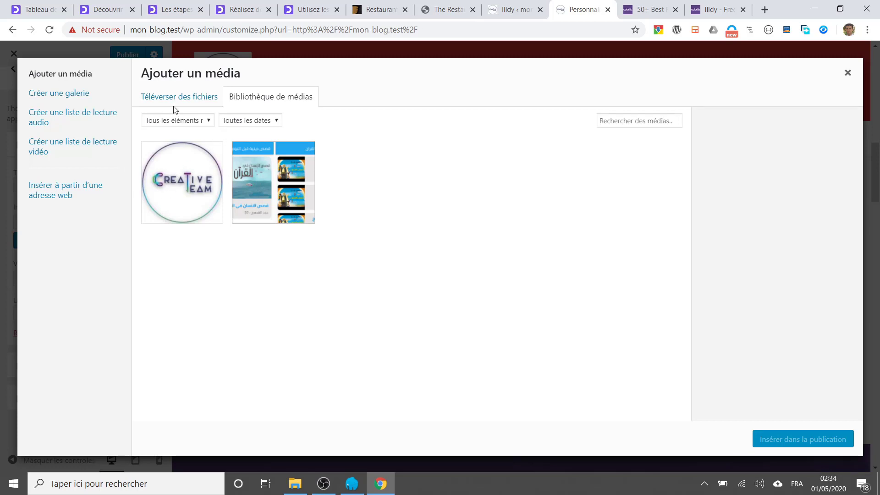
# Upload course_image_learnfly_format.png and insert it as Project 2's image.
pyautogui.click(178, 97)
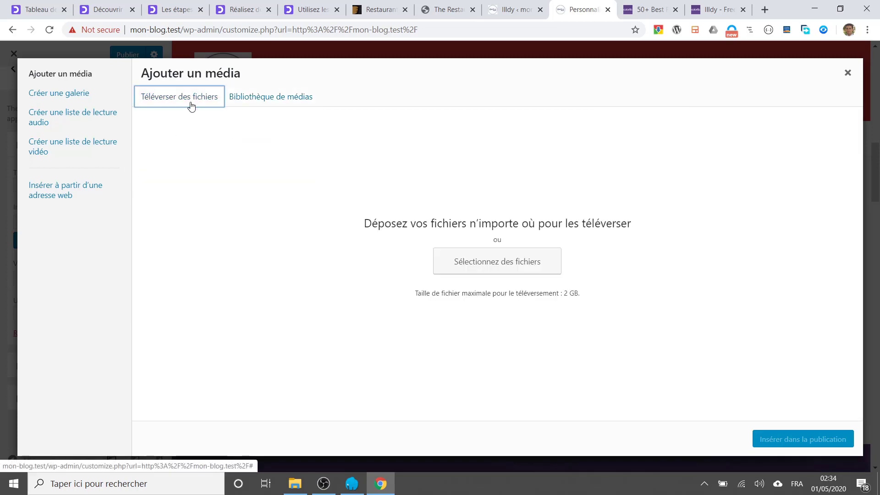
pyautogui.click(431, 257)
pyautogui.scroll(-4, 353, 287)
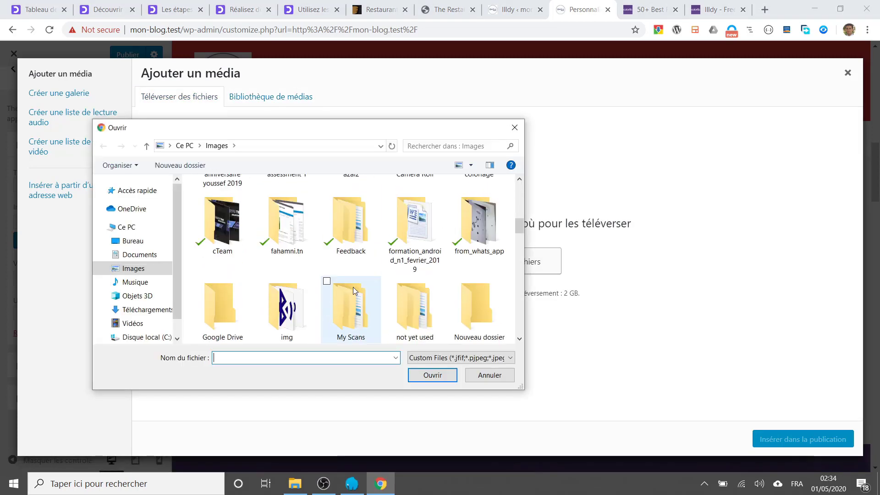
pyautogui.scroll(-4, 353, 287)
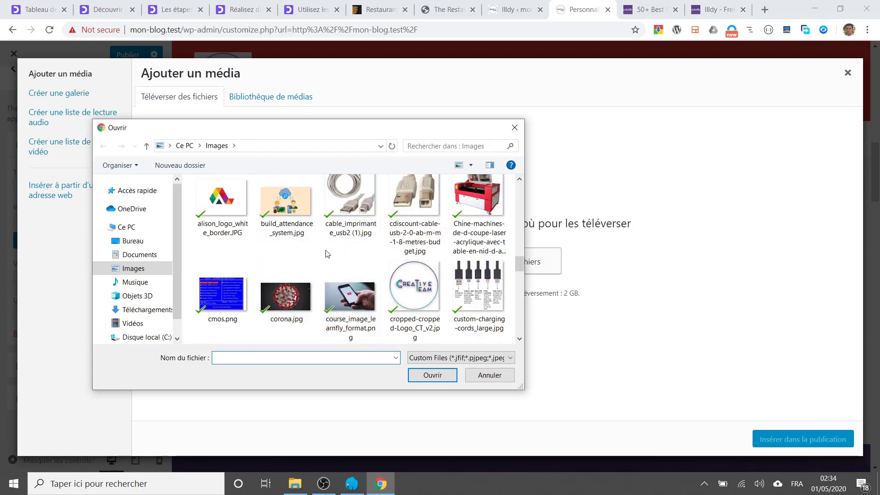
pyautogui.click(287, 216)
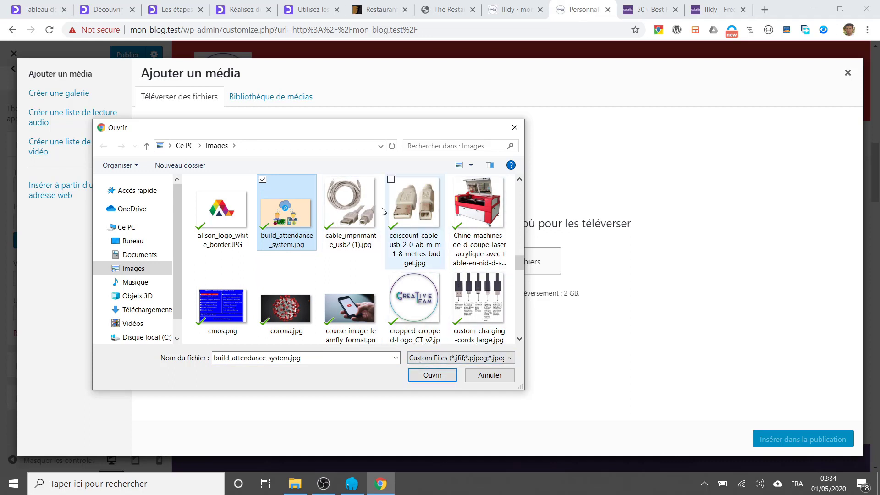
pyautogui.click(348, 312)
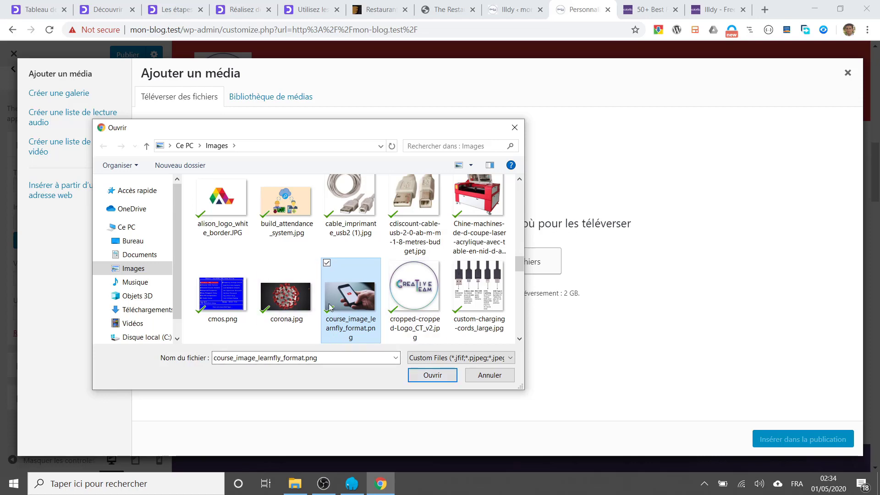
pyautogui.click(433, 375)
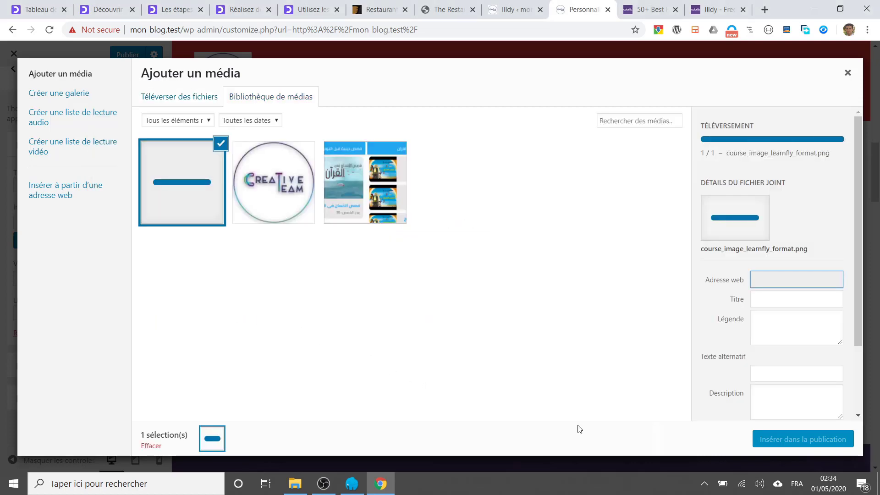
pyautogui.click(777, 439)
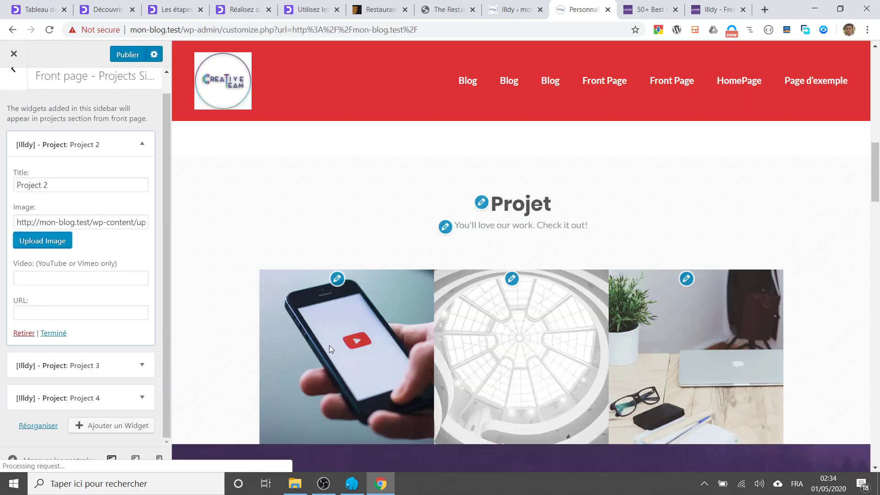
pyautogui.click(47, 312)
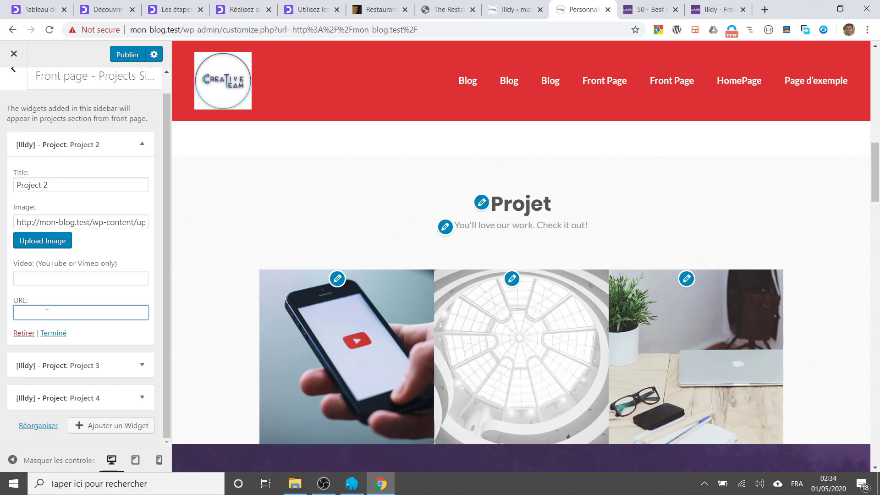
pyautogui.write('www.cr')
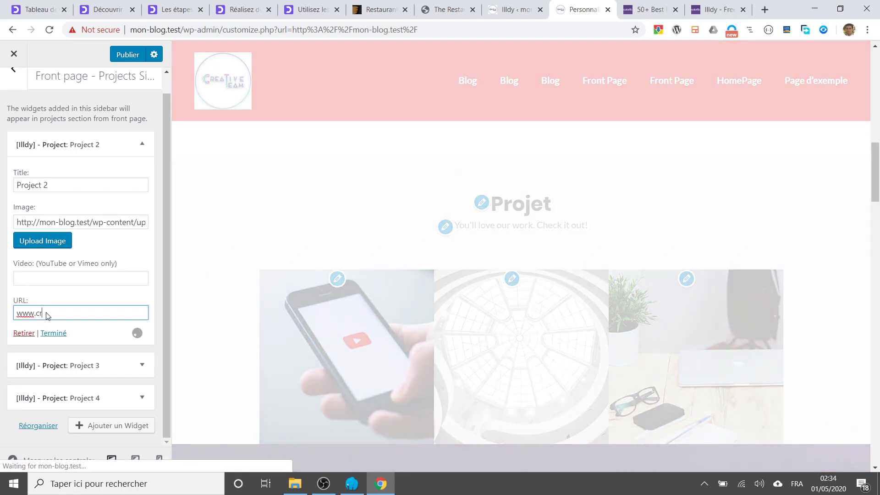
pyautogui.write('eativeteam.tn')
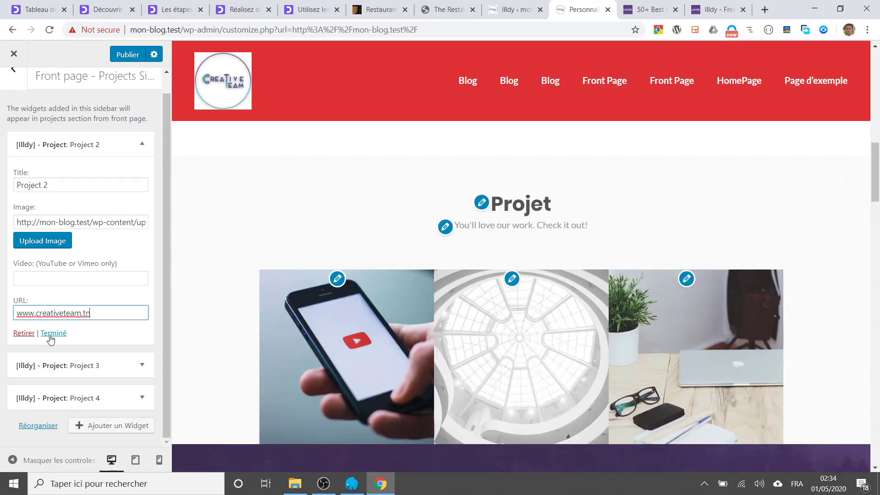
pyautogui.click(50, 333)
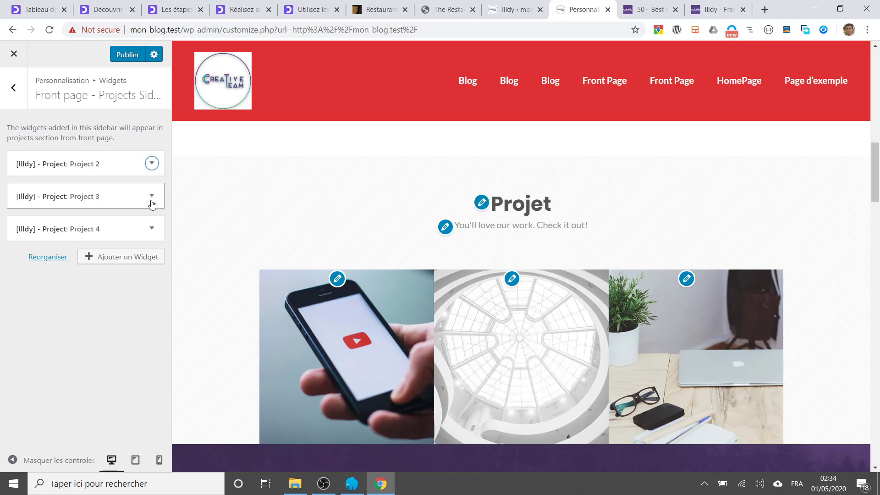
# Remove Project 4 from the front-page projects and publish the changes.
pyautogui.click(155, 231)
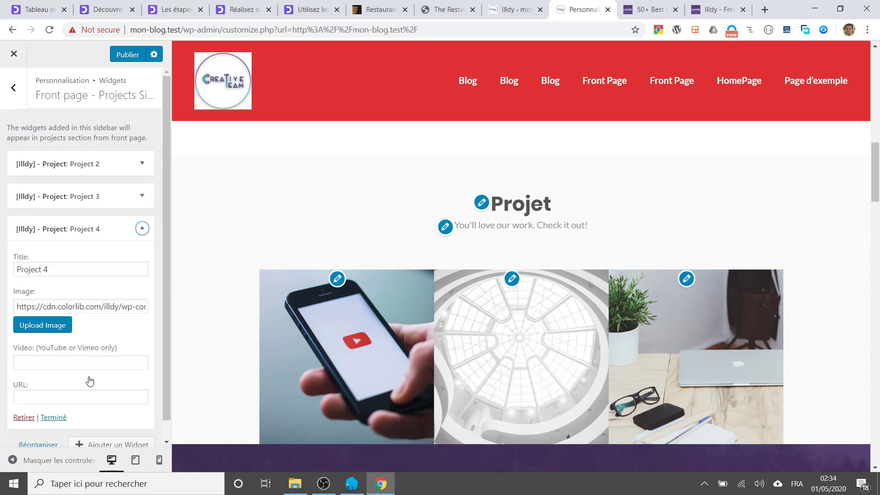
pyautogui.click(24, 418)
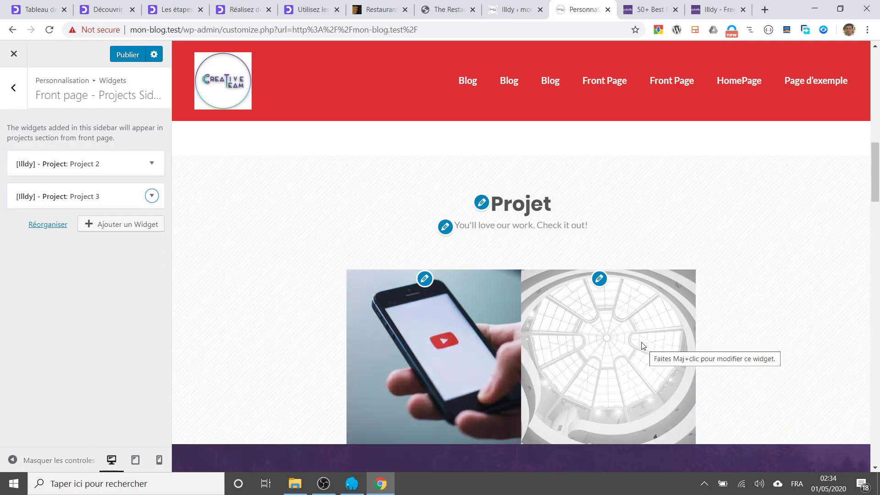
pyautogui.click(128, 56)
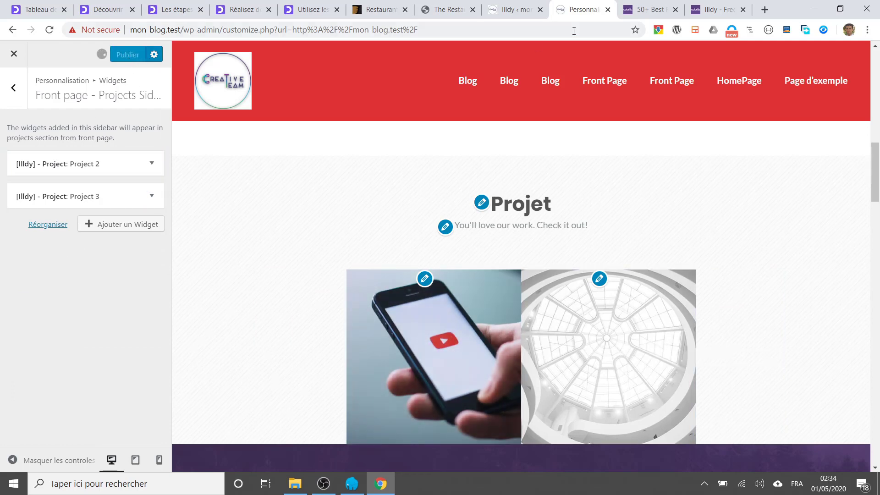
pyautogui.click(644, 9)
# Verify on the live site that the phone project tile links to creativeteam.tn, then return to the Customizer.
pyautogui.click(508, 6)
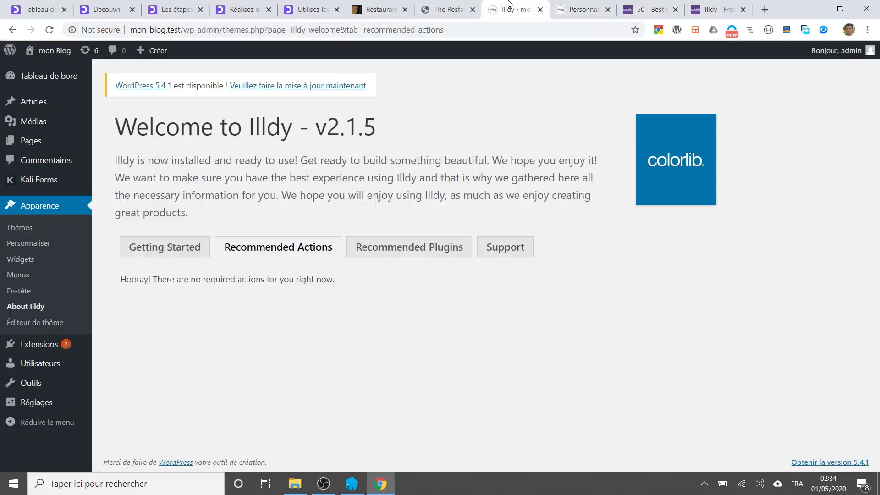
pyautogui.click(611, 5)
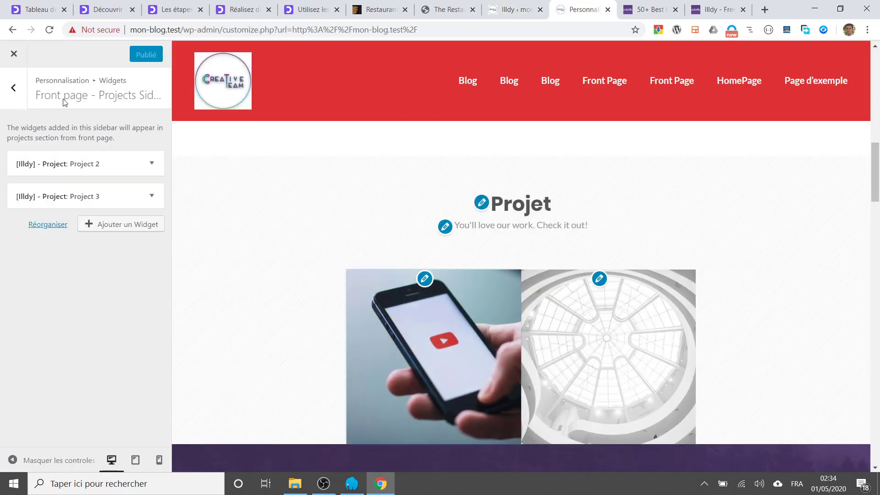
pyautogui.click(514, 9)
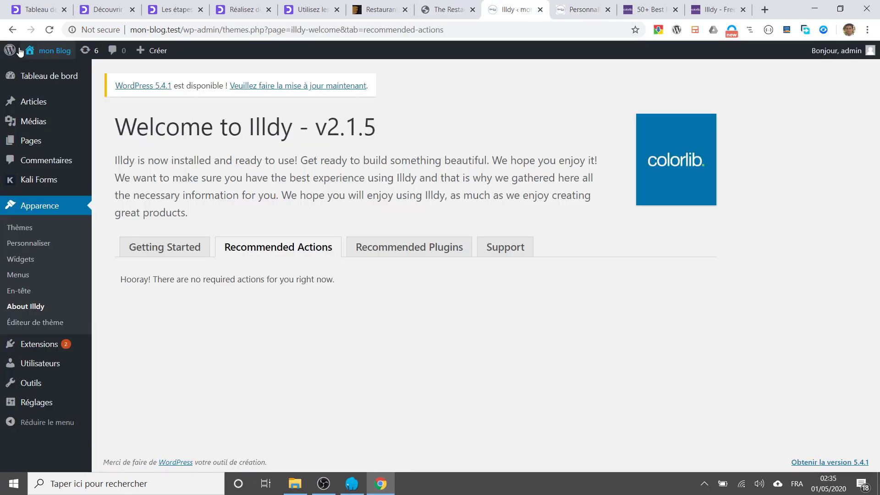
pyautogui.click(44, 71)
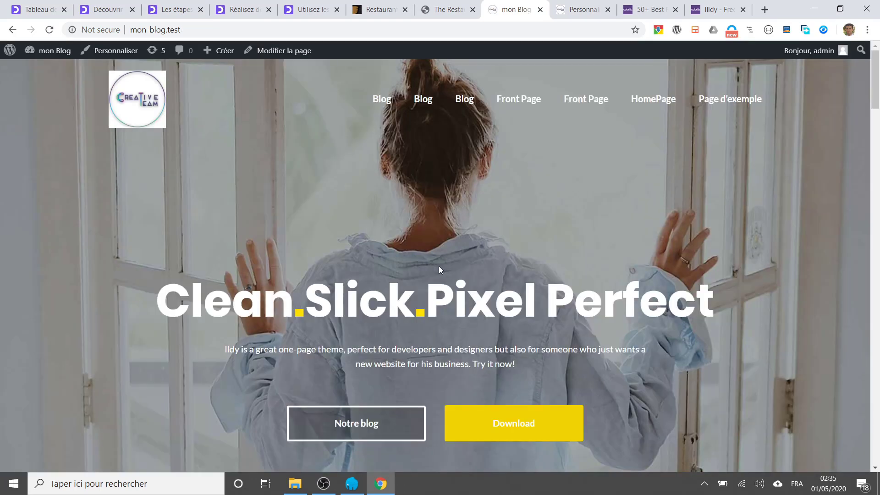
pyautogui.scroll(-10, 431, 266)
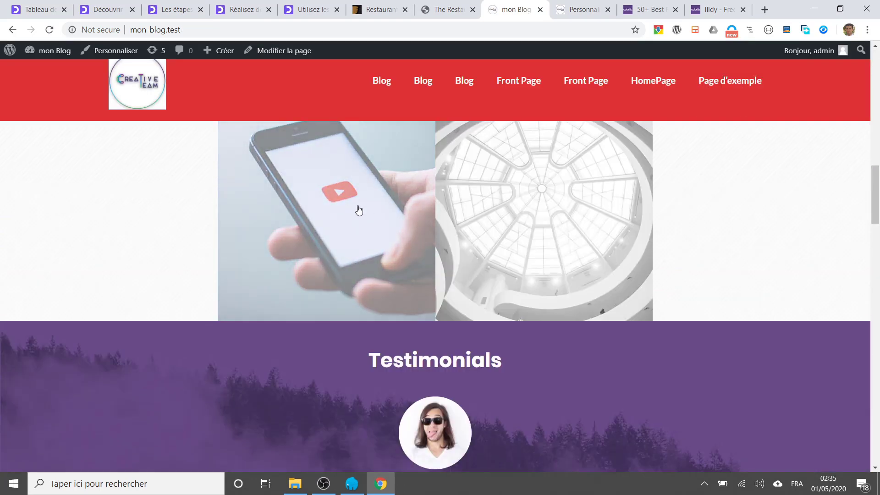
pyautogui.click(327, 230)
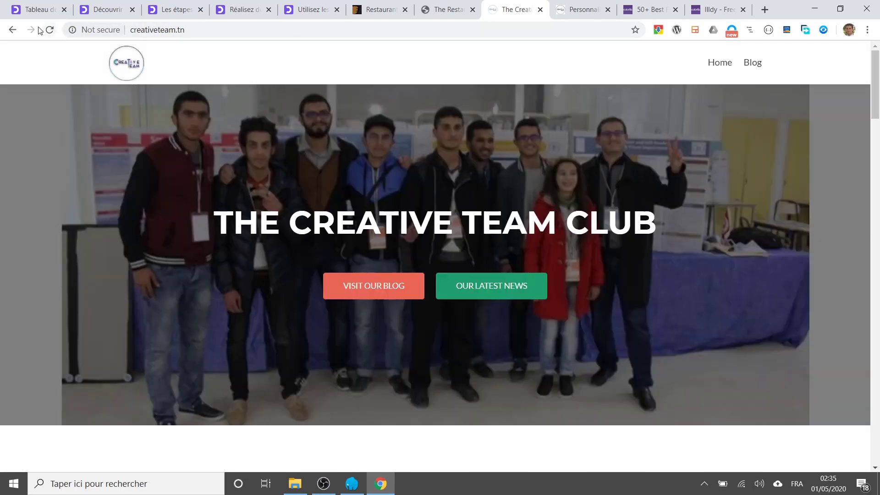
pyautogui.click(12, 30)
pyautogui.click(581, 9)
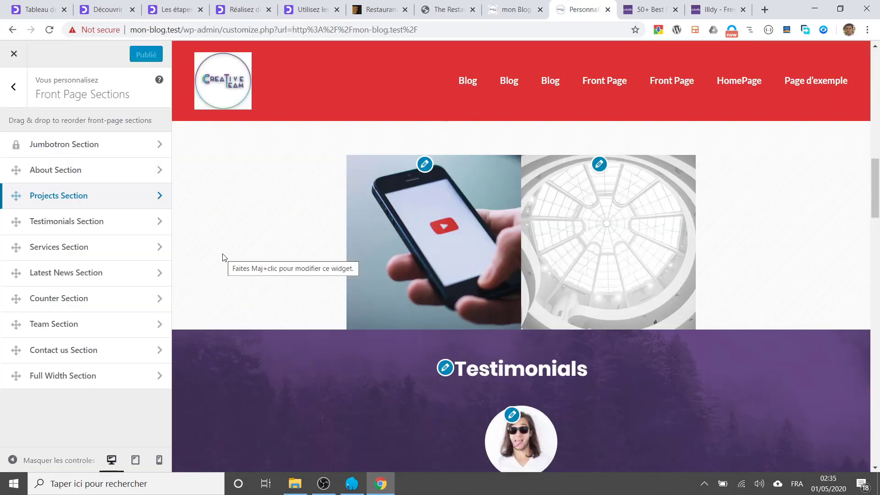
# Retitle the Testimonials section 'Livre d'or' and open its testimonial widgets.
pyautogui.click(106, 231)
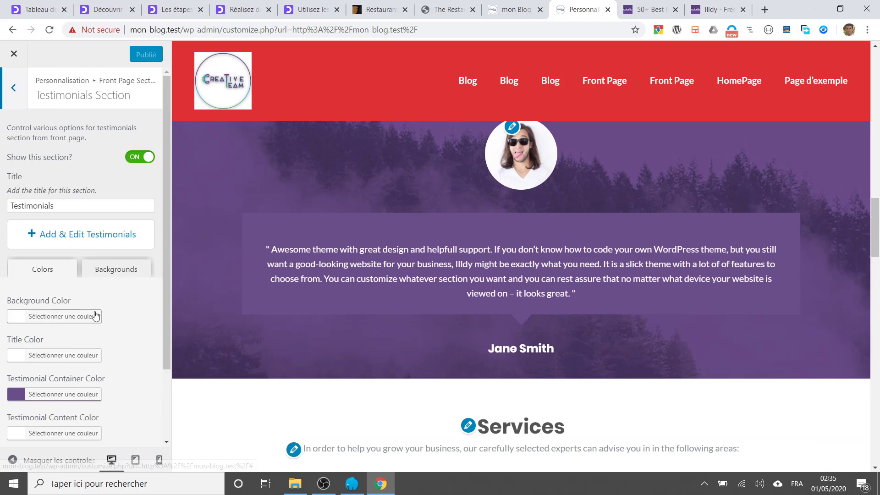
pyautogui.scroll(-3, 95, 315)
pyautogui.scroll(3, 92, 299)
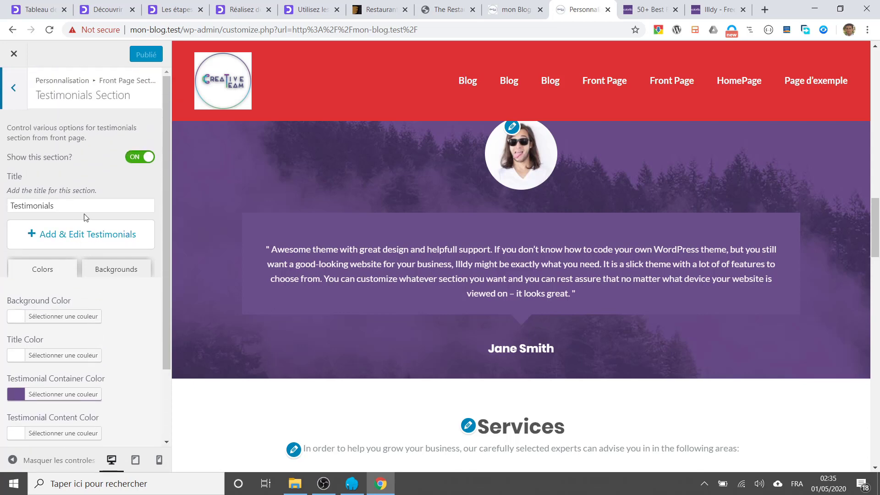
pyautogui.scroll(3, 370, 266)
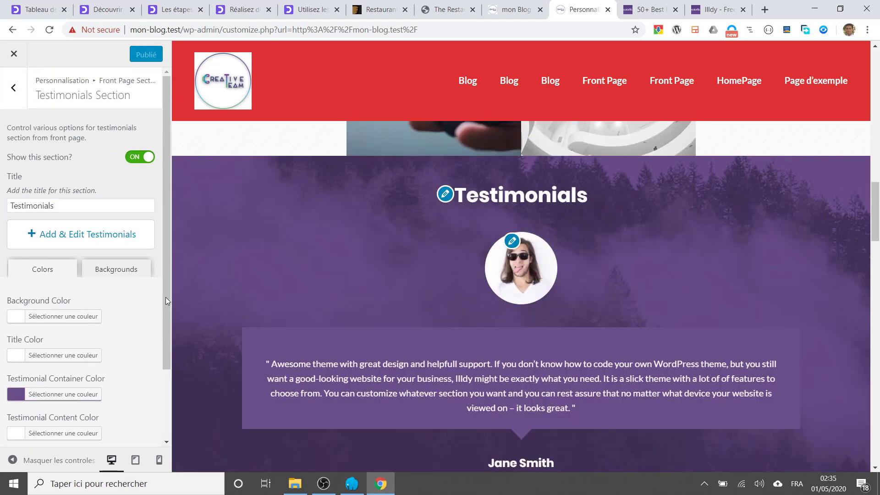
pyautogui.doubleClick(42, 206)
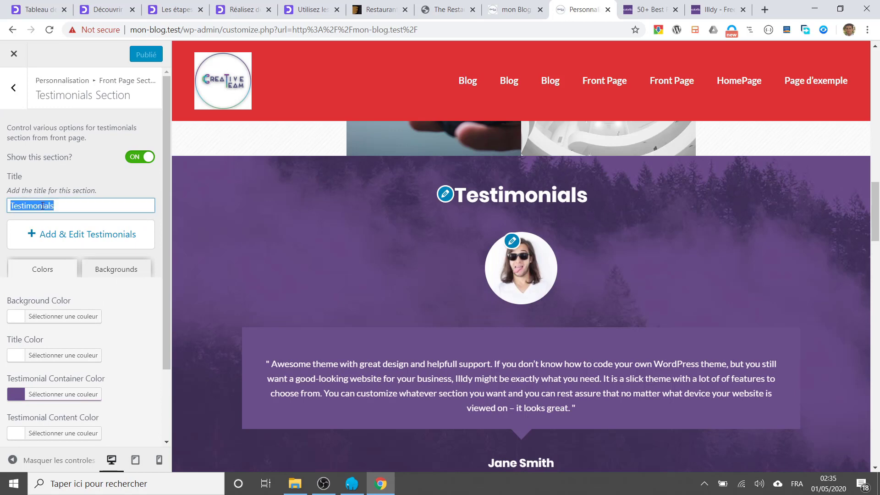
pyautogui.write('Livre ')
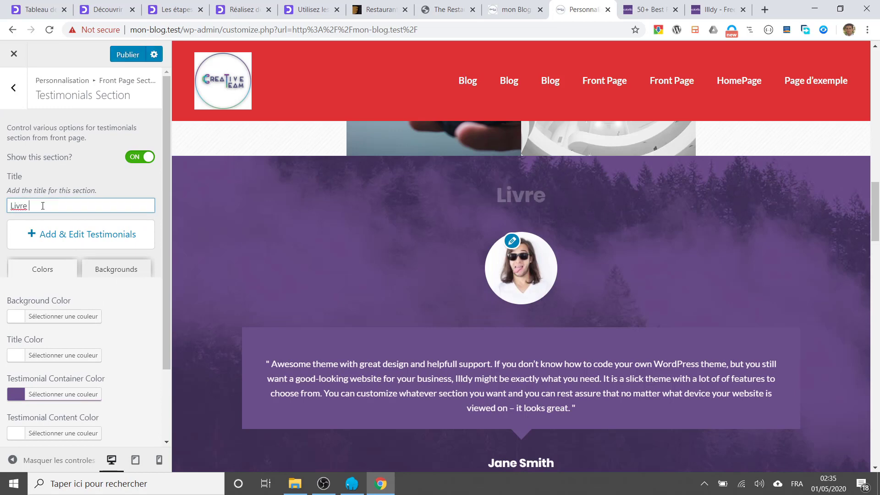
pyautogui.write("d'or")
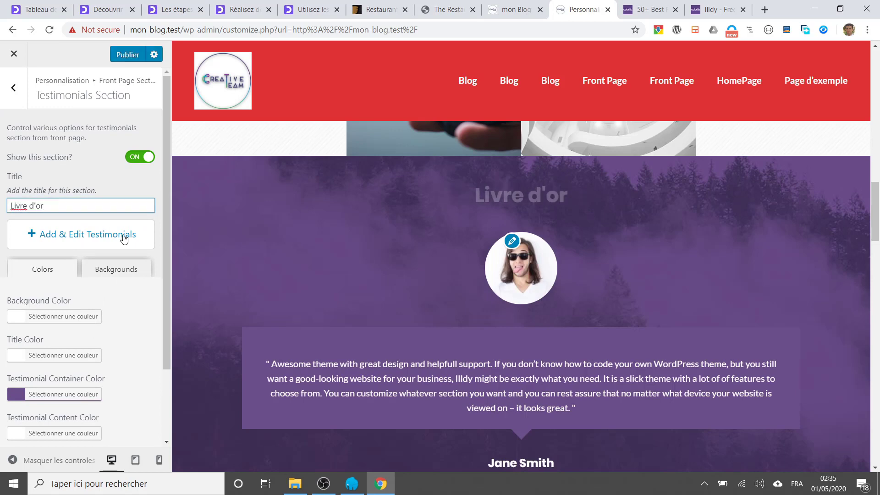
pyautogui.click(124, 237)
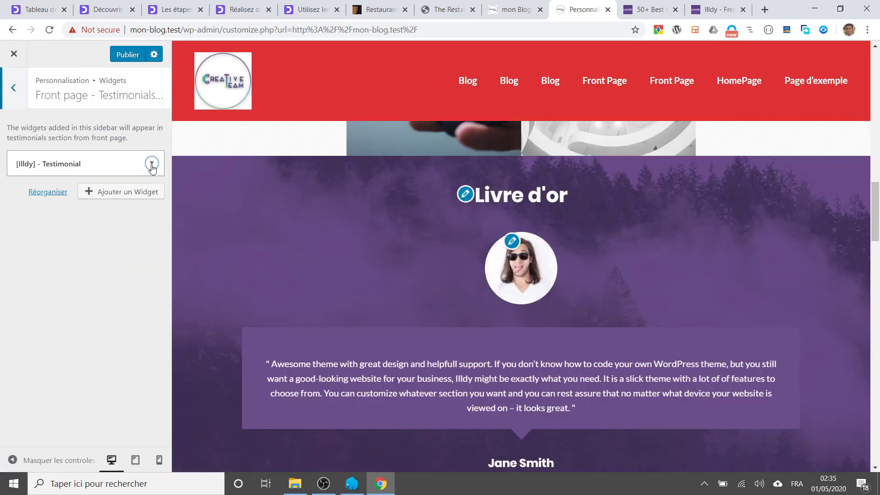
# Expand the testimonial widget and review its text.
pyautogui.click(151, 163)
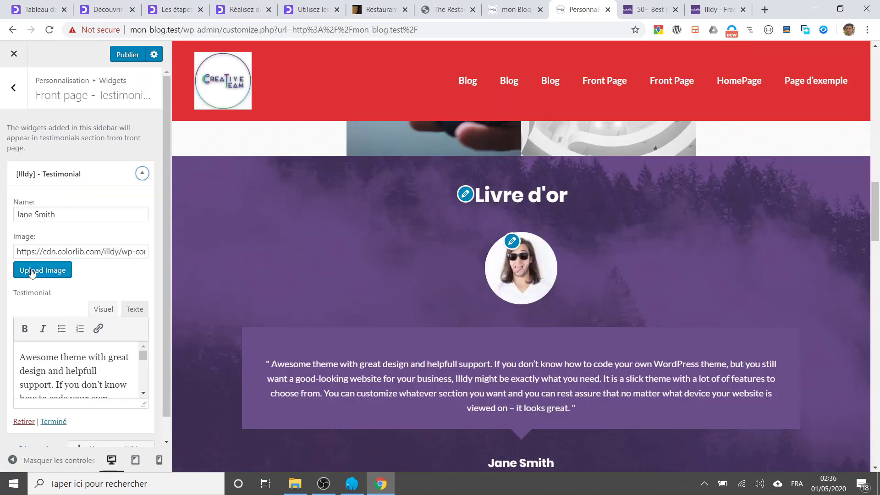
pyautogui.click(56, 372)
pyautogui.scroll(-5, 60, 385)
pyautogui.scroll(5, 72, 393)
# Upload a portrait photo as the testimonial's image and publish the change.
pyautogui.click(41, 271)
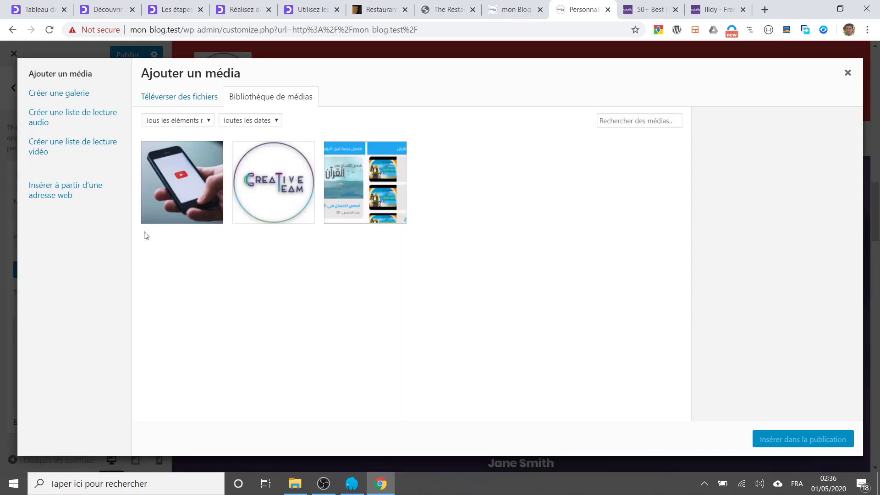
pyautogui.click(176, 97)
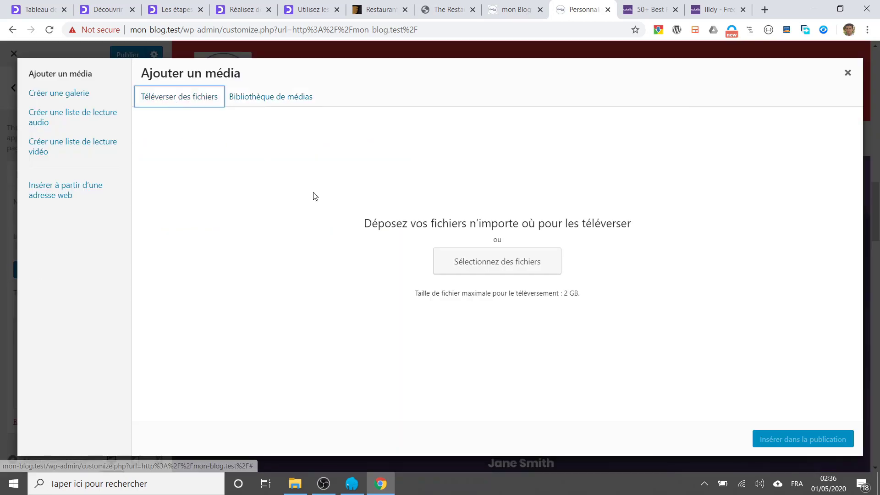
pyautogui.click(491, 265)
pyautogui.scroll(-10, 327, 318)
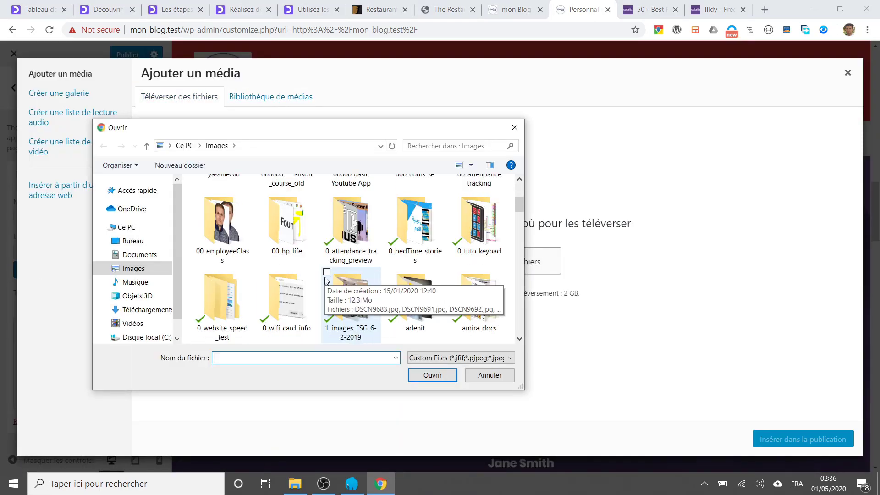
pyautogui.scroll(-3, 326, 280)
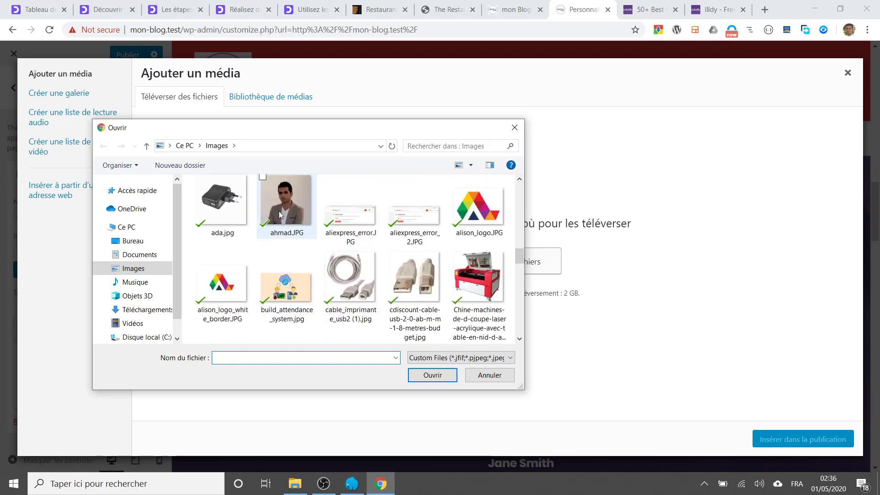
pyautogui.scroll(-10, 298, 217)
pyautogui.doubleClick(299, 217)
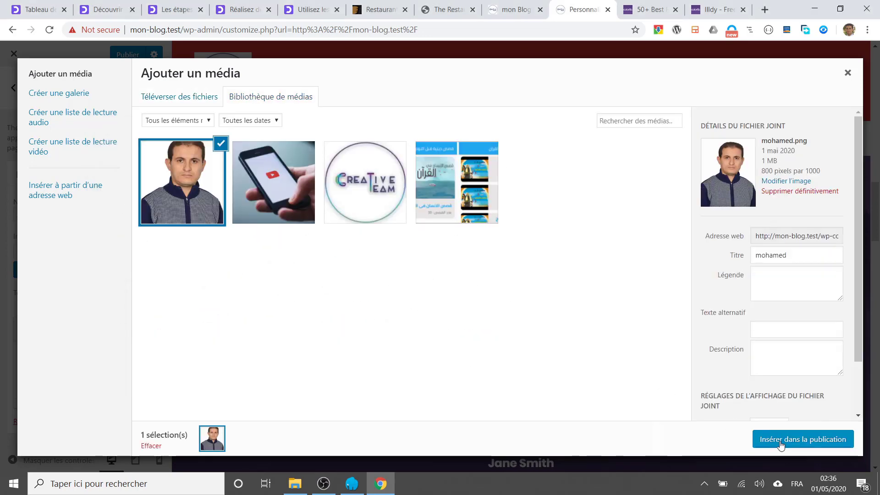
pyautogui.click(780, 441)
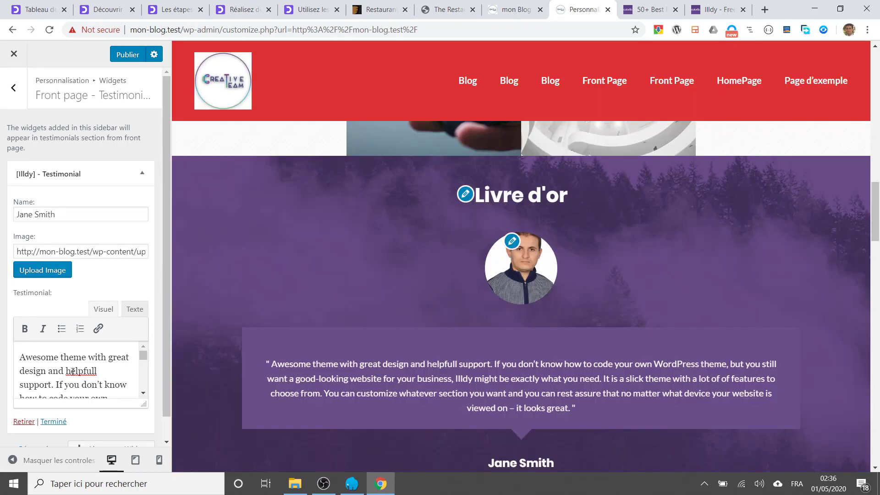
pyautogui.scroll(-3, 73, 371)
pyautogui.scroll(3, 73, 372)
pyautogui.click(126, 55)
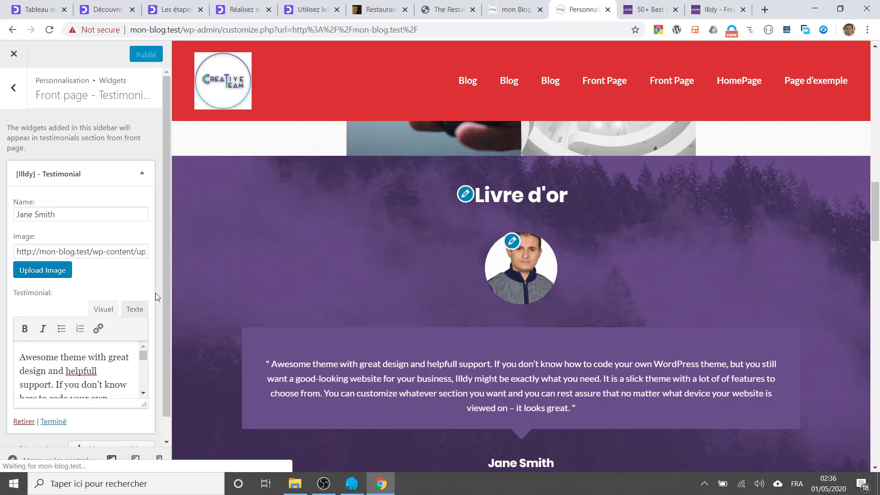
# Toggle the Livre d'or section off and back on, then return to Front Page Sections.
pyautogui.click(14, 87)
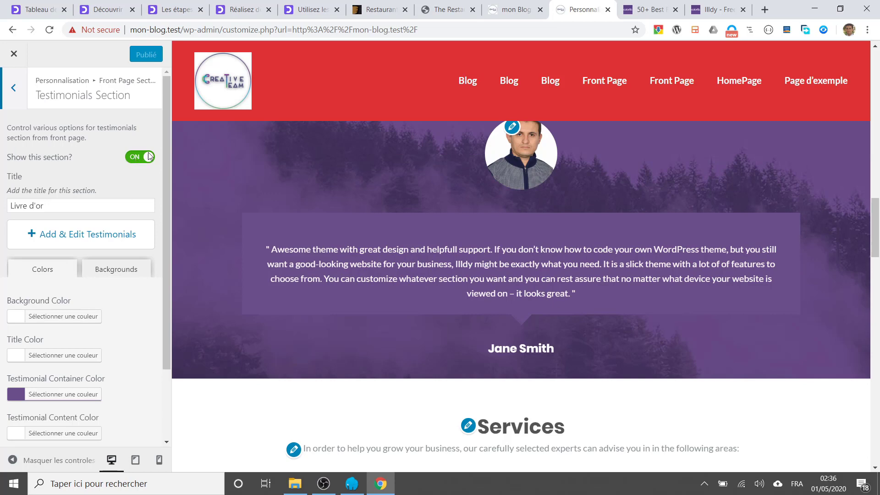
pyautogui.click(138, 158)
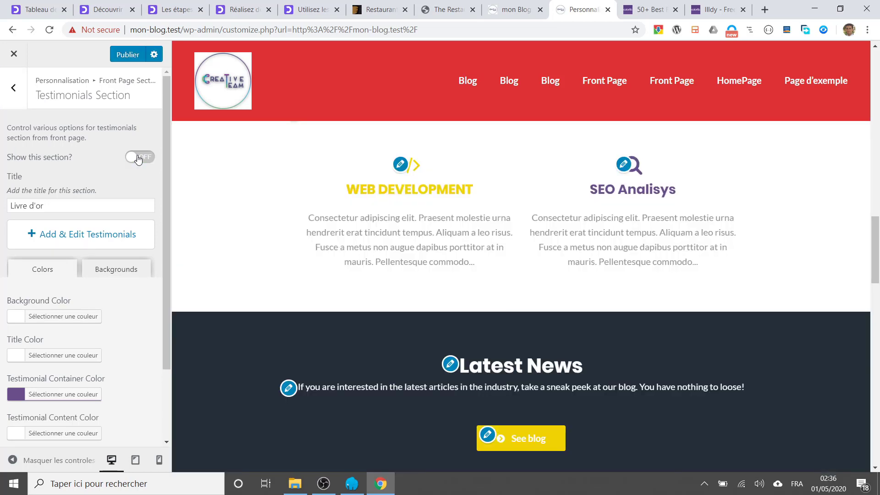
pyautogui.click(138, 158)
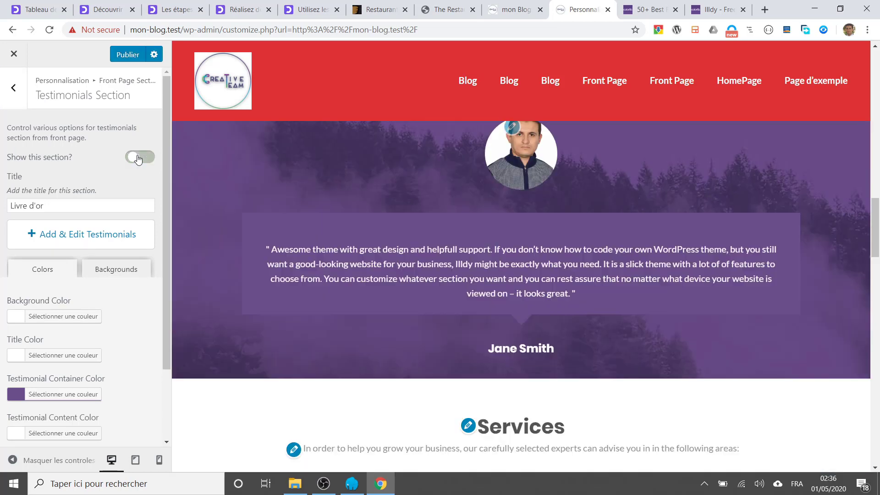
pyautogui.click(14, 91)
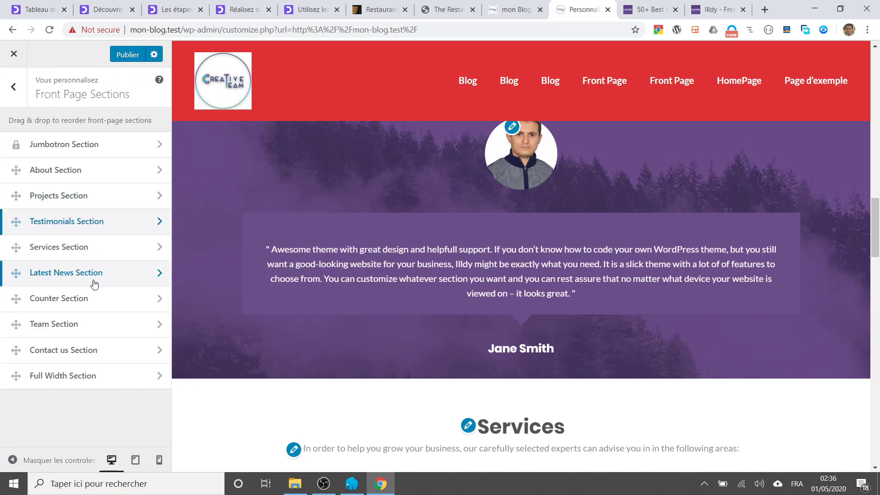
# Open the Services section, look over its 'Services' title and intro, then open Add & Edit Services.
pyautogui.click(80, 250)
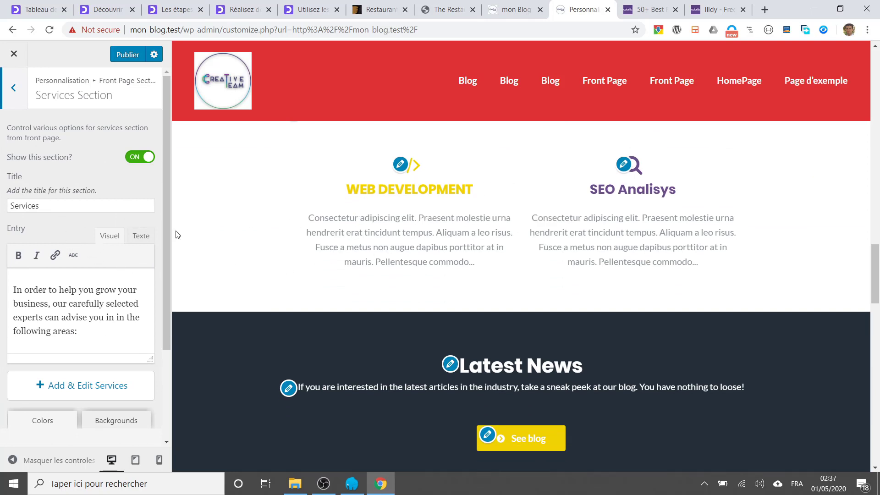
pyautogui.doubleClick(22, 207)
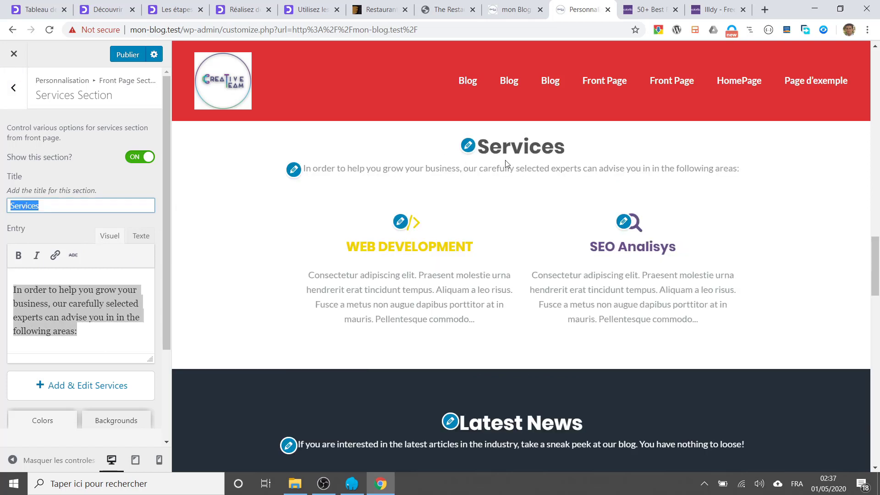
pyautogui.tripleClick(90, 300)
pyautogui.doubleClick(90, 302)
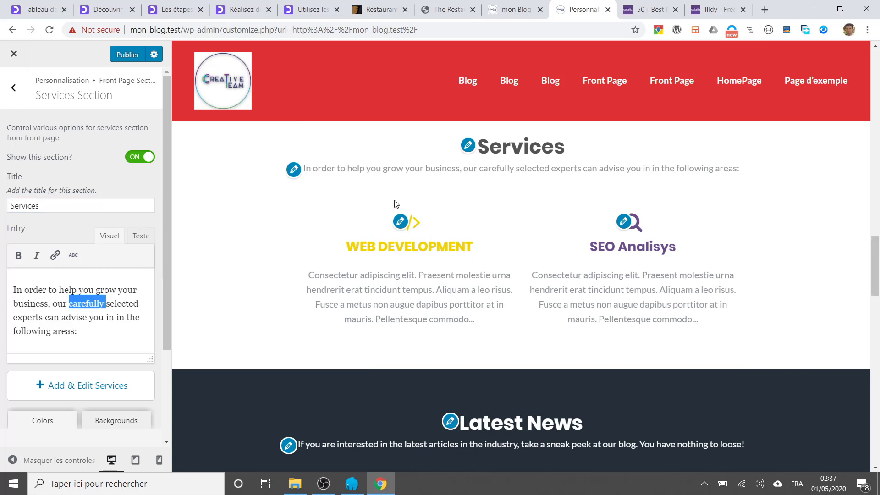
pyautogui.scroll(-3, 100, 324)
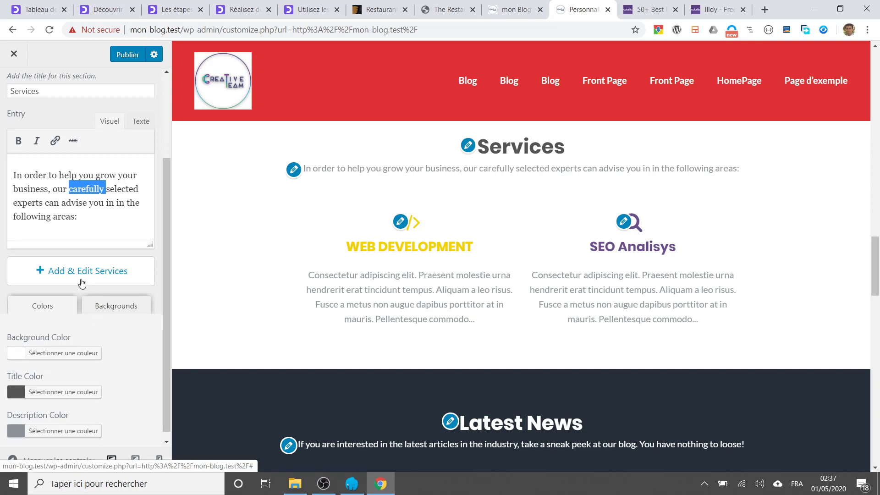
pyautogui.click(82, 283)
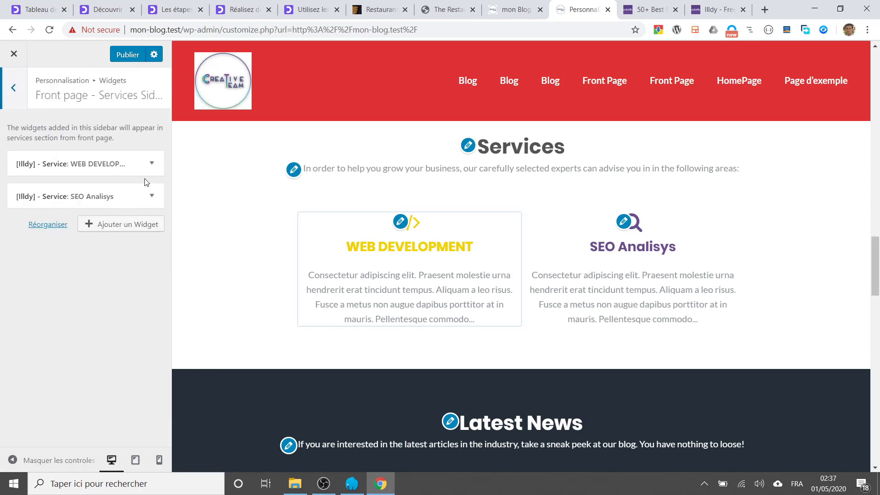
# Expand the WEB DEVELOPMENT service widget and look over its title and description.
pyautogui.click(151, 164)
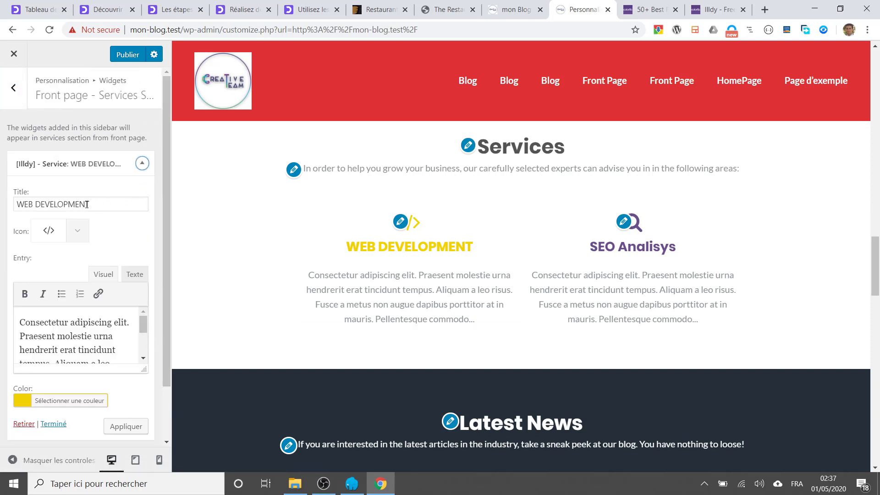
pyautogui.tripleClick(51, 205)
pyautogui.doubleClick(46, 337)
pyautogui.scroll(-3, 74, 337)
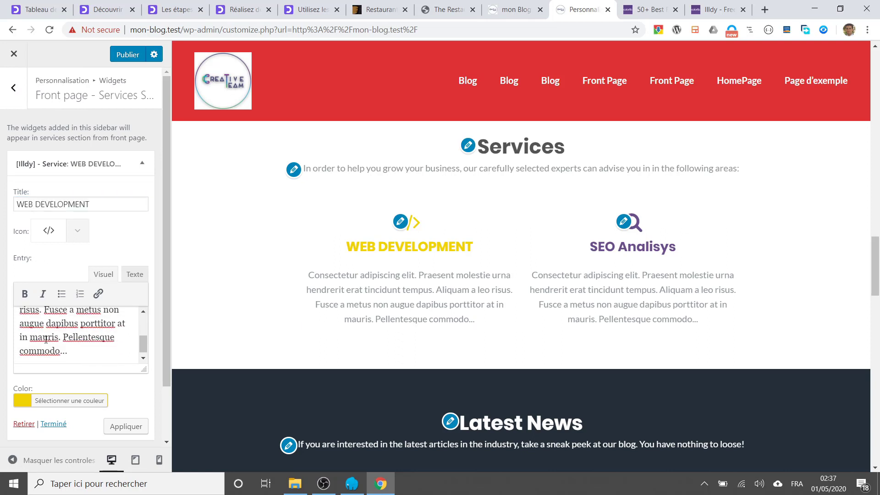
pyautogui.scroll(-2, 146, 365)
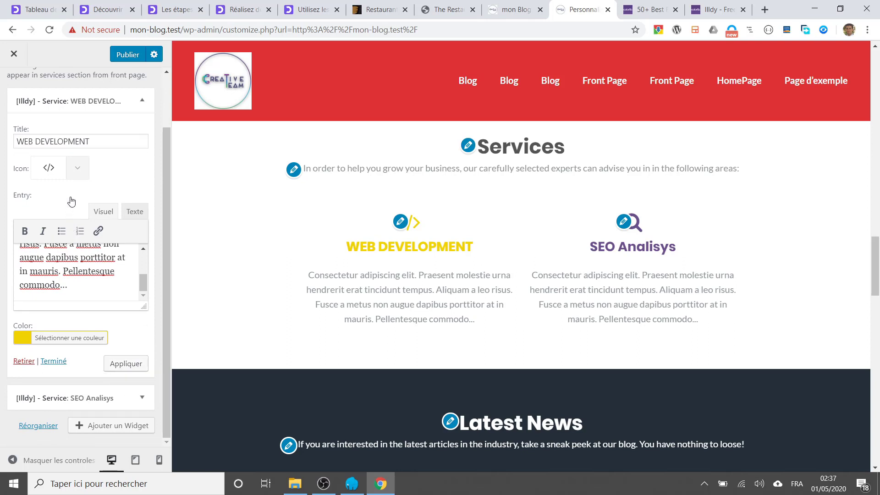
# Open the WEB DEVELOPMENT service's Icon dropdown to view the icon choices.
pyautogui.click(77, 170)
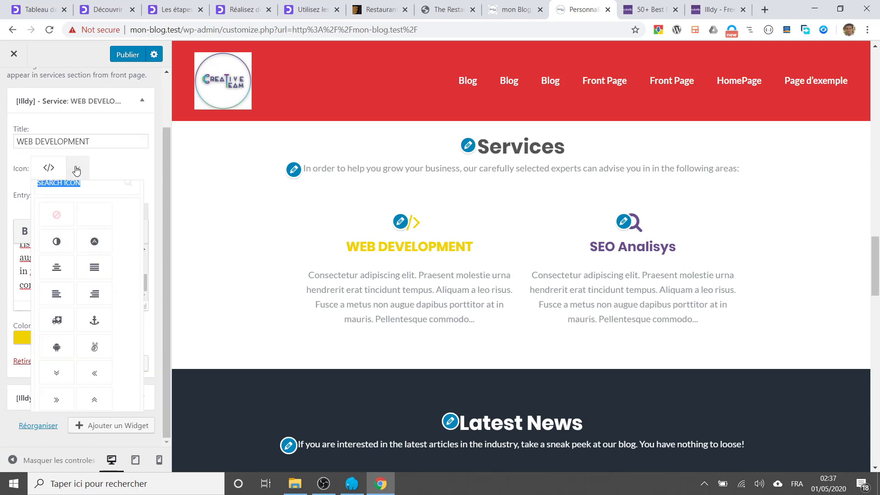
pyautogui.click(77, 170)
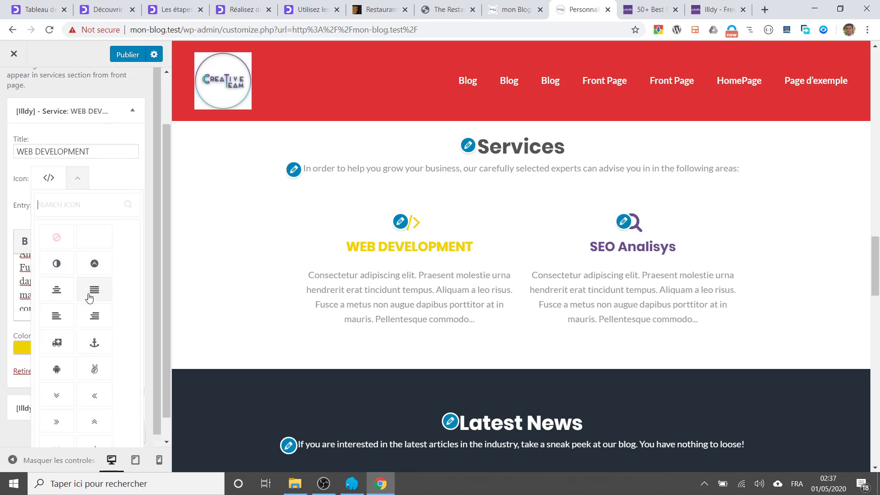
pyautogui.scroll(-1, 89, 296)
pyautogui.scroll(-1, 92, 321)
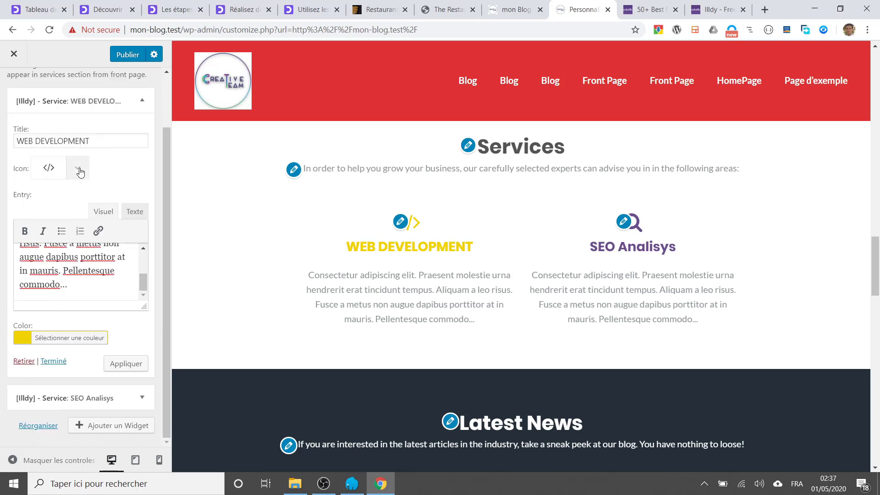
pyautogui.click(78, 171)
pyautogui.click(77, 168)
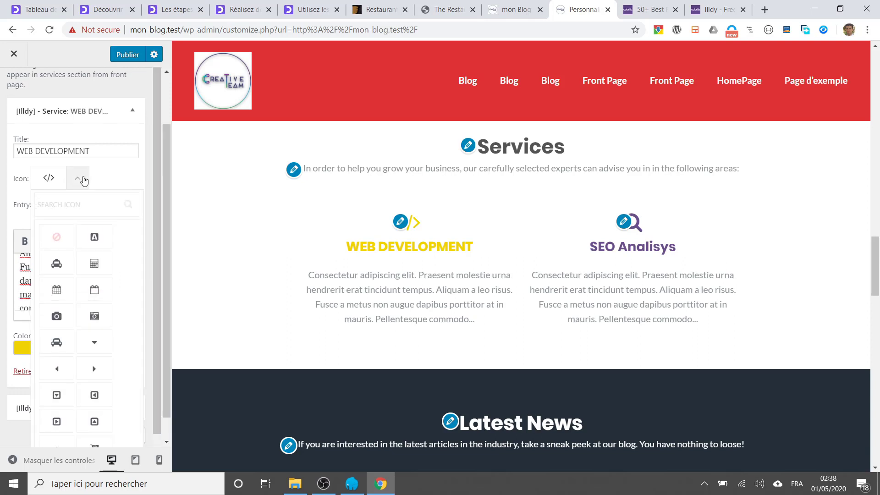
pyautogui.scroll(-1, 123, 425)
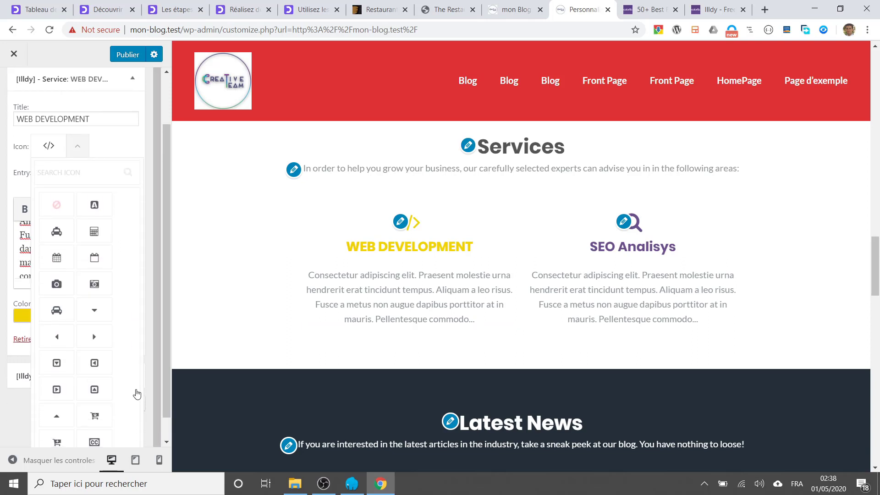
pyautogui.scroll(-1, 137, 390)
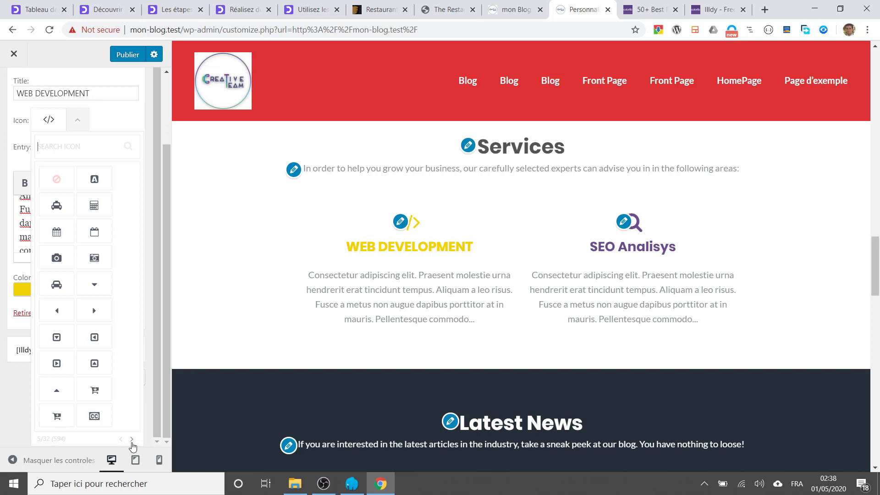
# Page forward through the icons, close the list without choosing one, and bring up Ajouter un Widget.
pyautogui.click(132, 439)
pyautogui.click(132, 439)
pyautogui.click(132, 439)
pyautogui.doubleClick(132, 439)
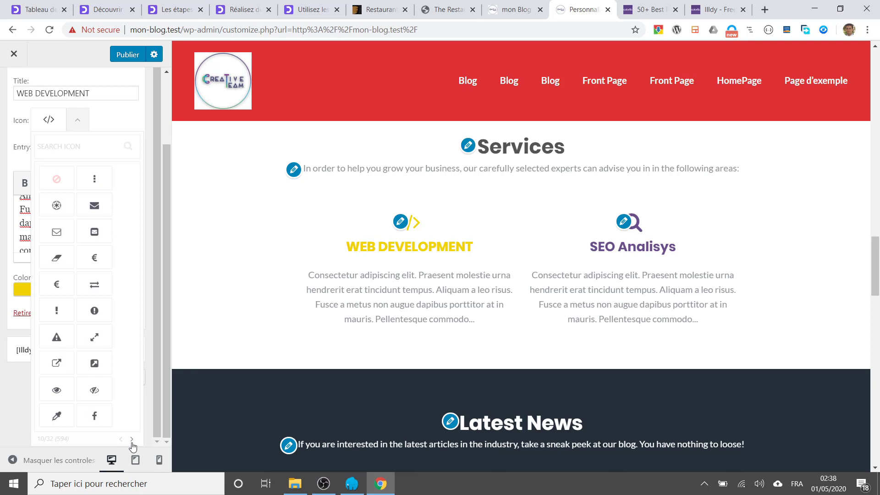
pyautogui.click(132, 440)
pyautogui.click(132, 439)
pyautogui.click(132, 439)
pyautogui.click(132, 440)
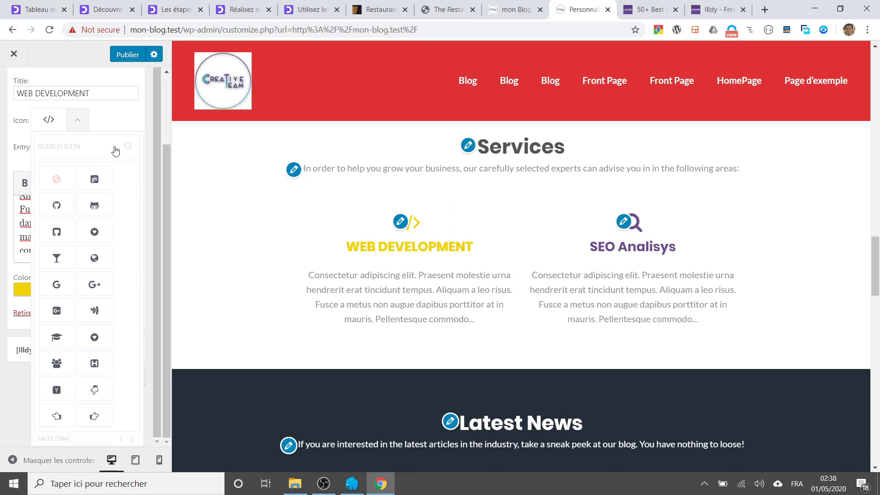
pyautogui.click(115, 123)
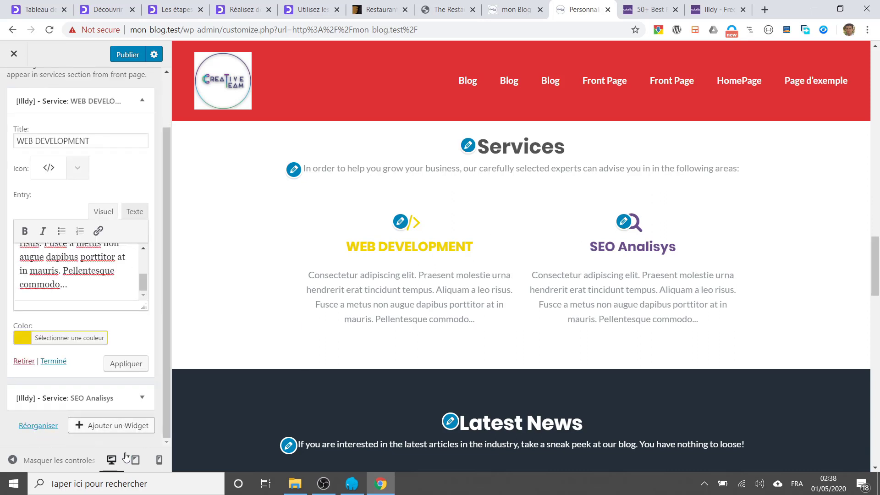
pyautogui.click(112, 427)
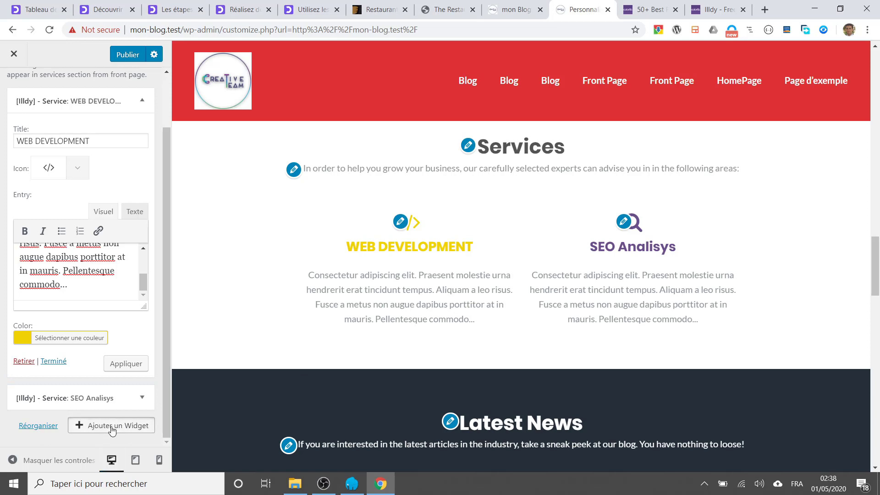
# Add an [Illdy] - Service widget and replace its placeholder title with Android.
pyautogui.click(241, 110)
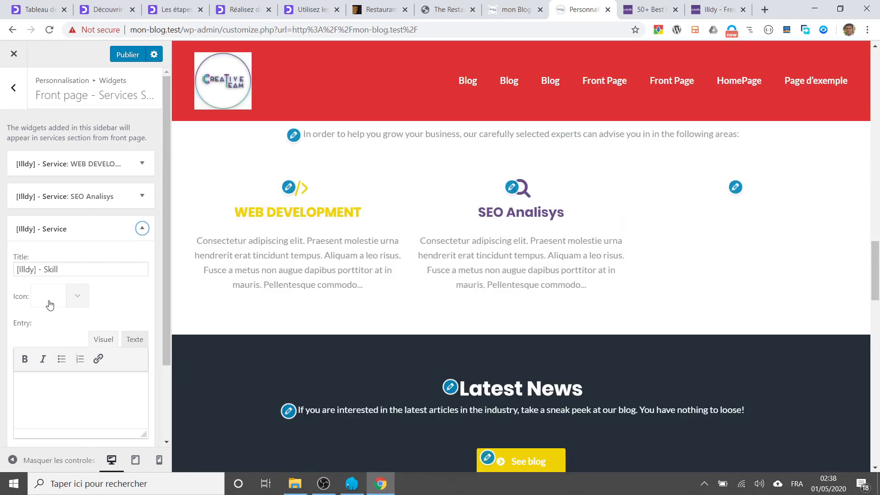
pyautogui.click(81, 269)
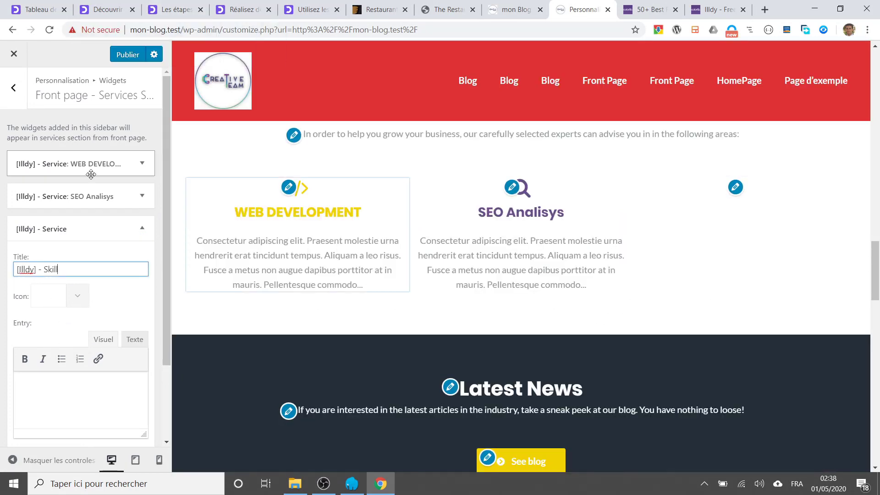
pyautogui.moveTo(59, 267); pyautogui.dragTo(3, 269)
pyautogui.click(5, 270)
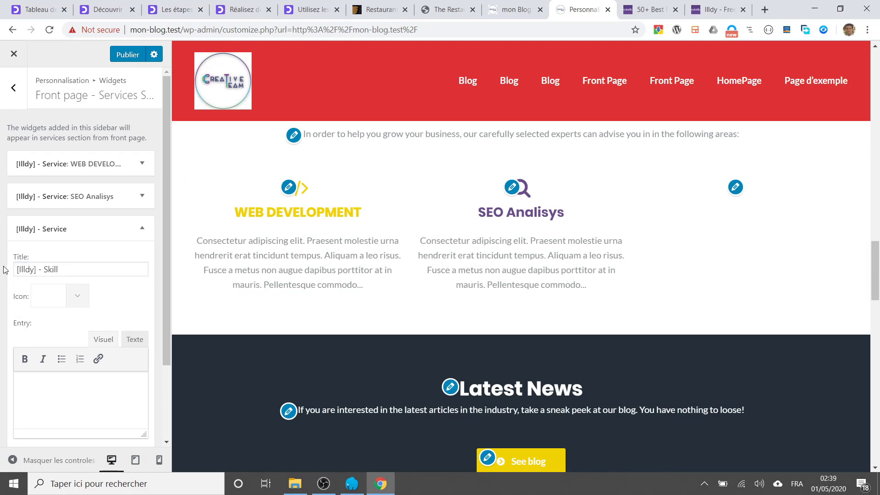
pyautogui.scroll(-2, 4, 269)
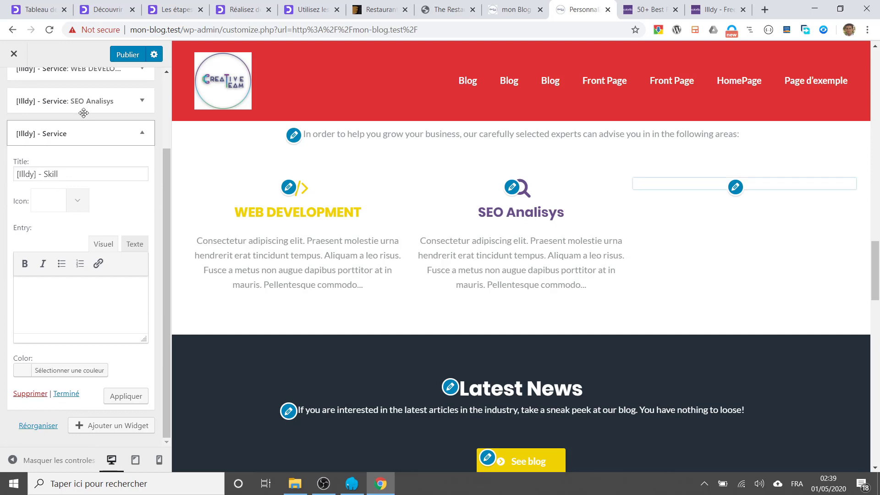
pyautogui.moveTo(58, 174); pyautogui.dragTo(2, 169)
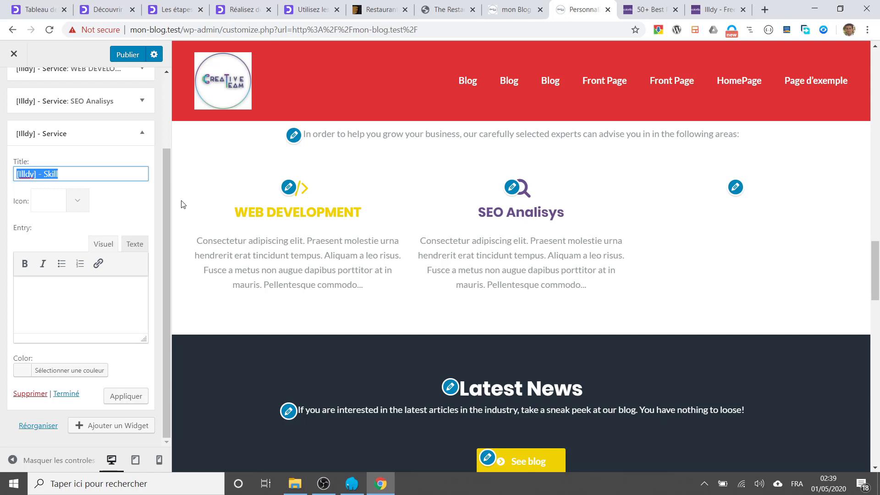
pyautogui.write('Android')
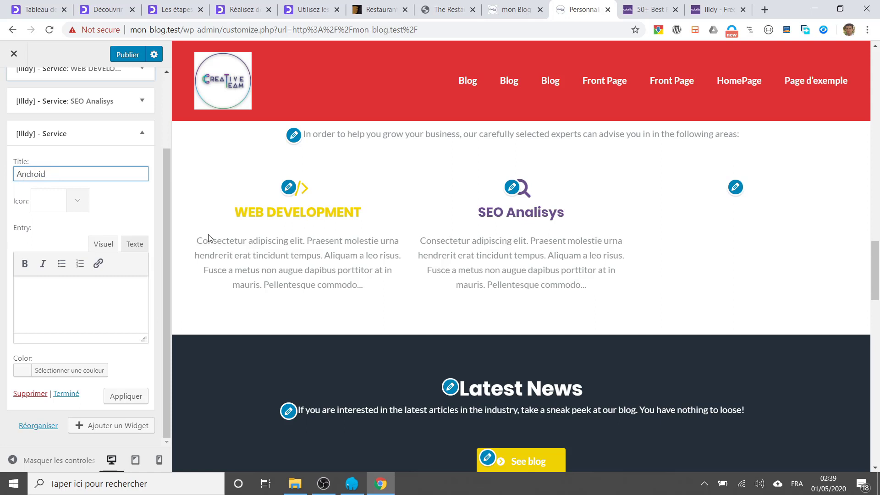
# Switch the description to Texte and write 'Notre équipe est spécialisée dans...'.
pyautogui.click(135, 288)
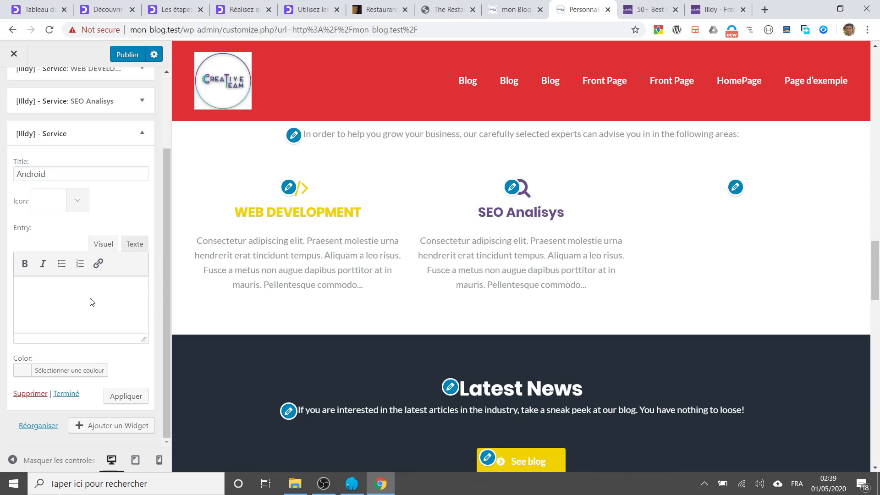
pyautogui.click(134, 244)
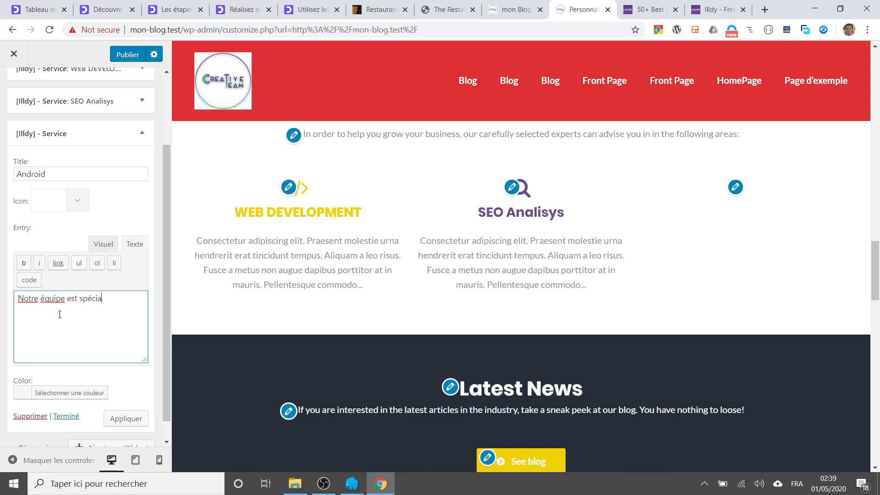
pyautogui.write('ée dans...')
# Give the new service the Android icon and apply it to the page.
pyautogui.click(74, 207)
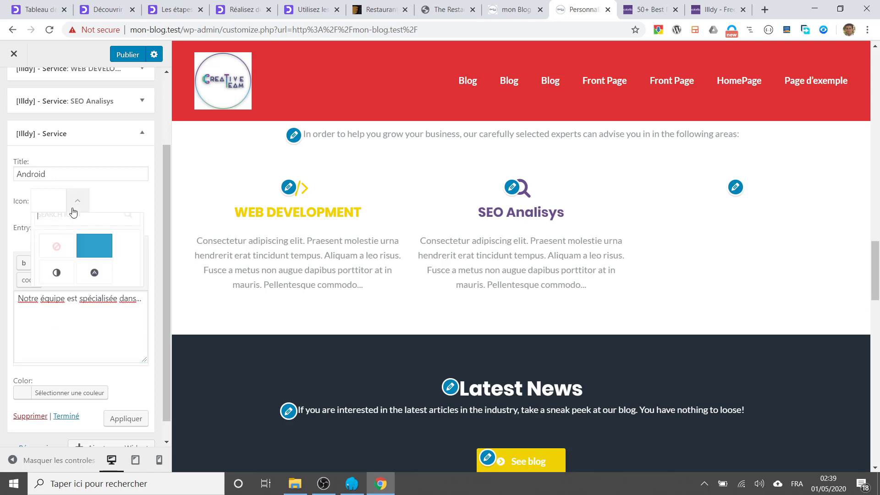
pyautogui.click(74, 215)
pyautogui.scroll(-1, 92, 349)
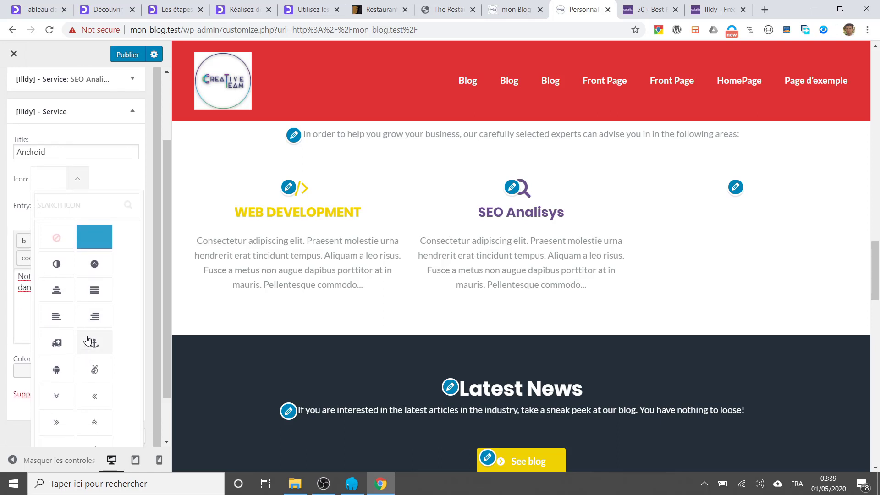
pyautogui.click(57, 368)
pyautogui.click(124, 179)
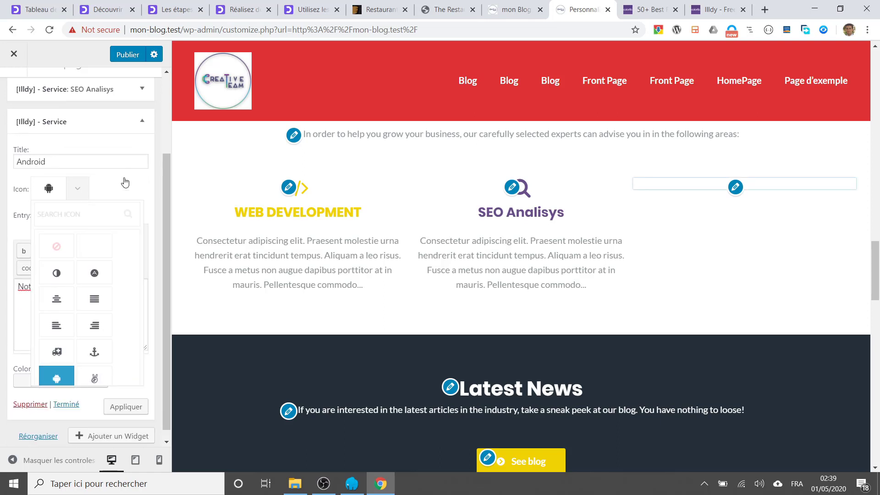
pyautogui.click(126, 407)
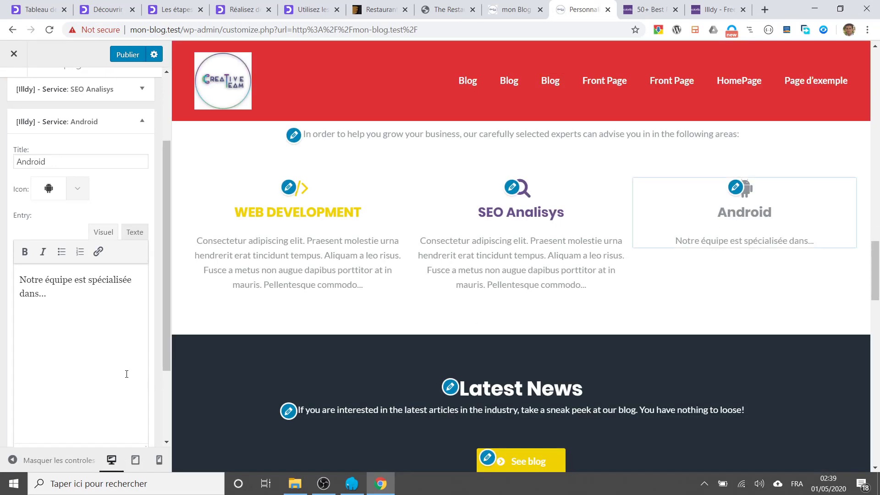
# Set the Android service's colour to green #81d742 and apply it.
pyautogui.scroll(-2, 125, 379)
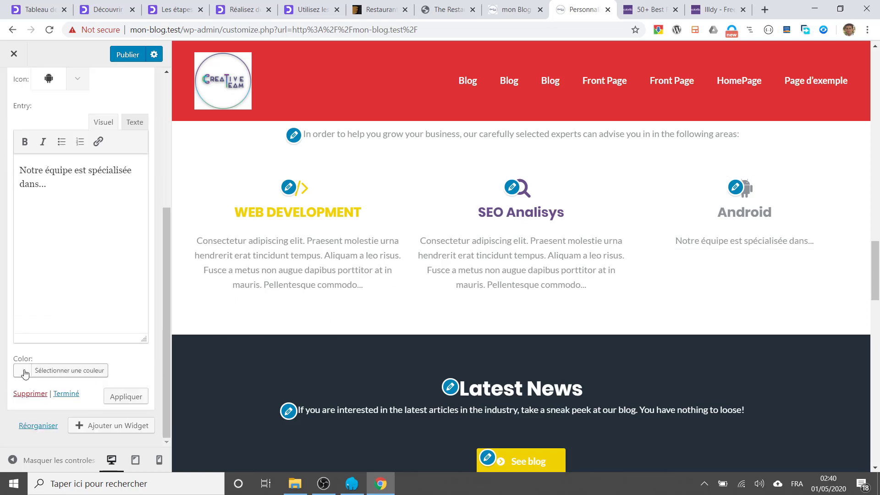
pyautogui.click(73, 371)
pyautogui.scroll(-3, 76, 392)
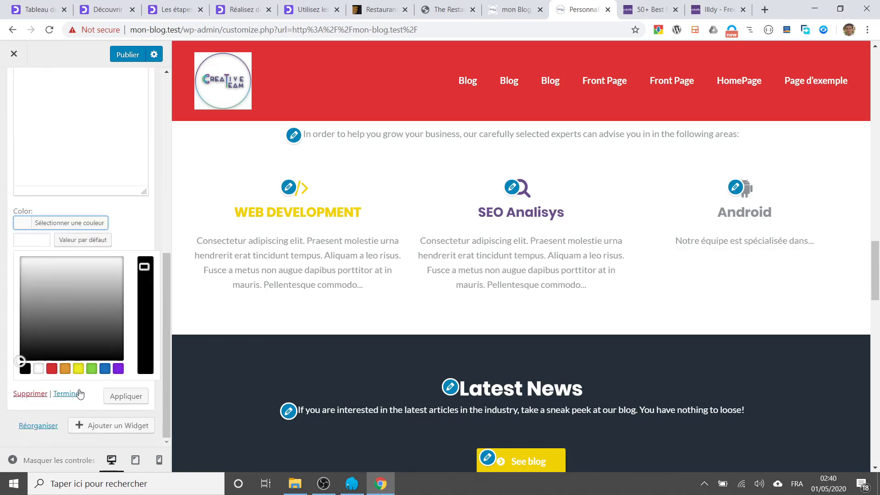
pyautogui.click(91, 370)
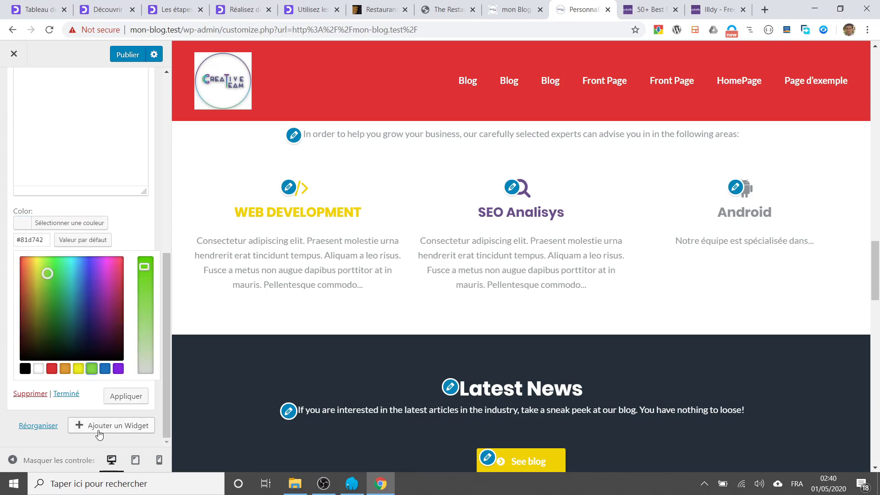
pyautogui.click(126, 396)
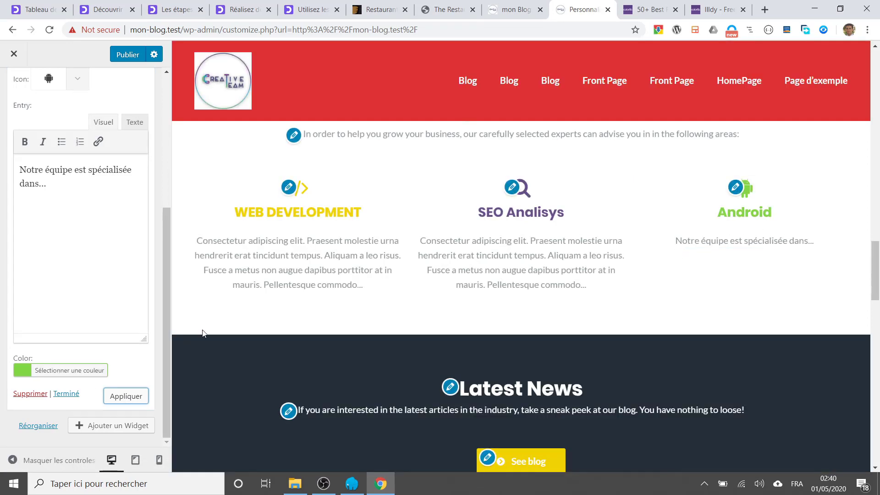
pyautogui.scroll(5, 51, 146)
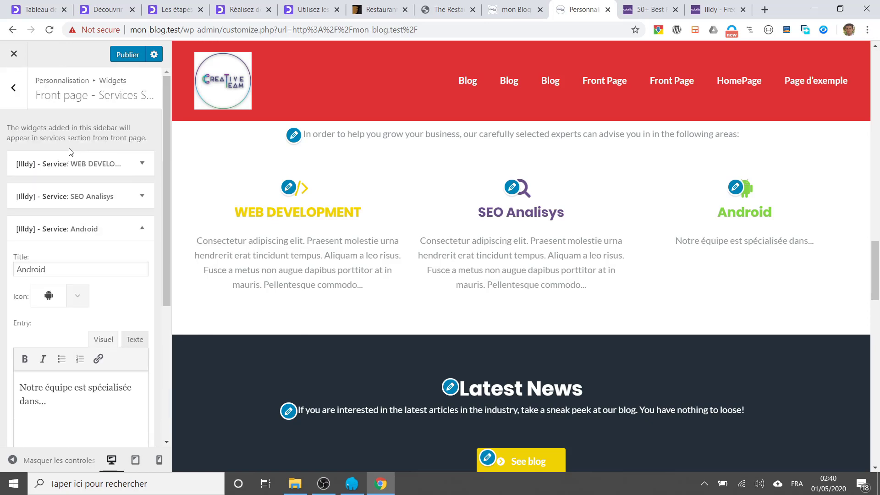
# Back out to the Front Page Sections list and view the live mon Blog site.
pyautogui.click(14, 88)
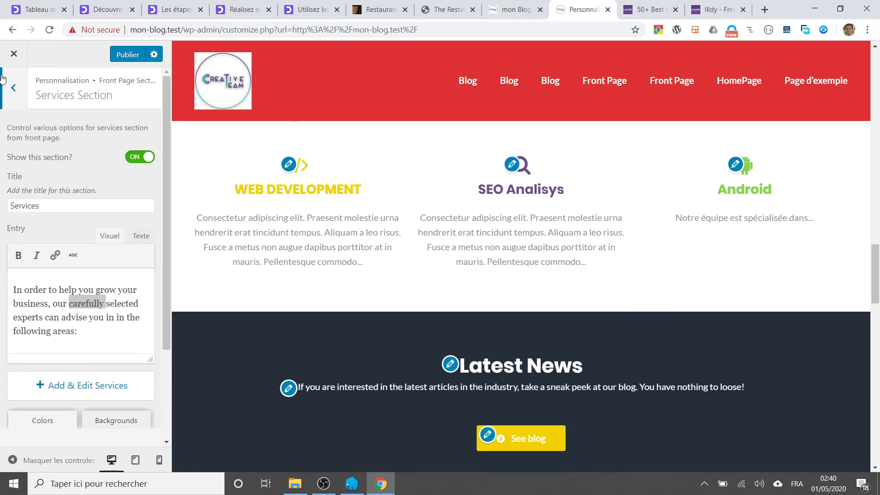
pyautogui.click(14, 89)
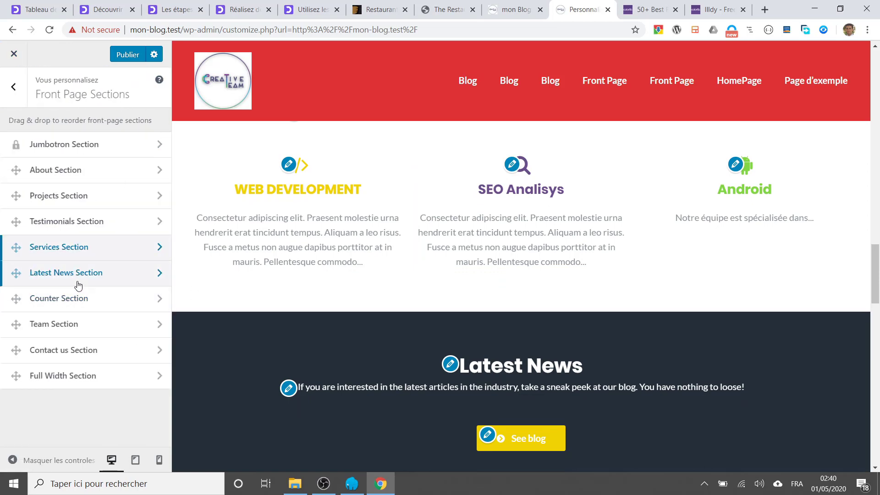
pyautogui.scroll(10, 308, 293)
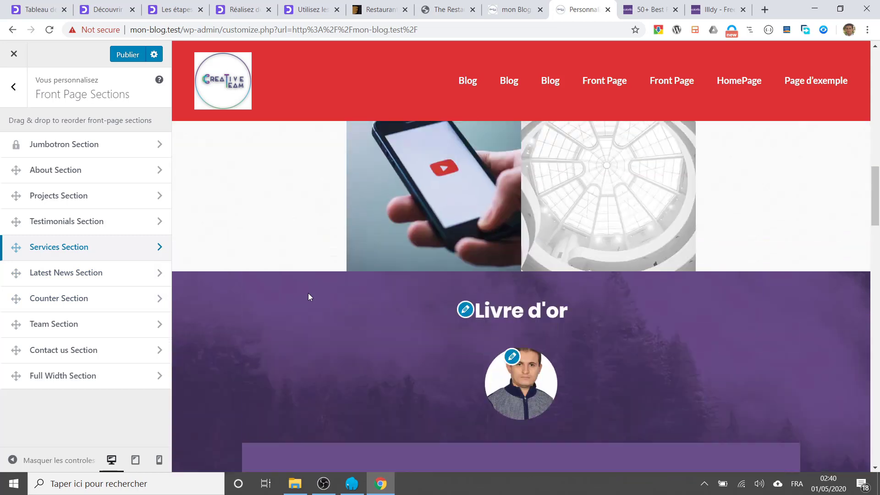
pyautogui.scroll(-15, 308, 293)
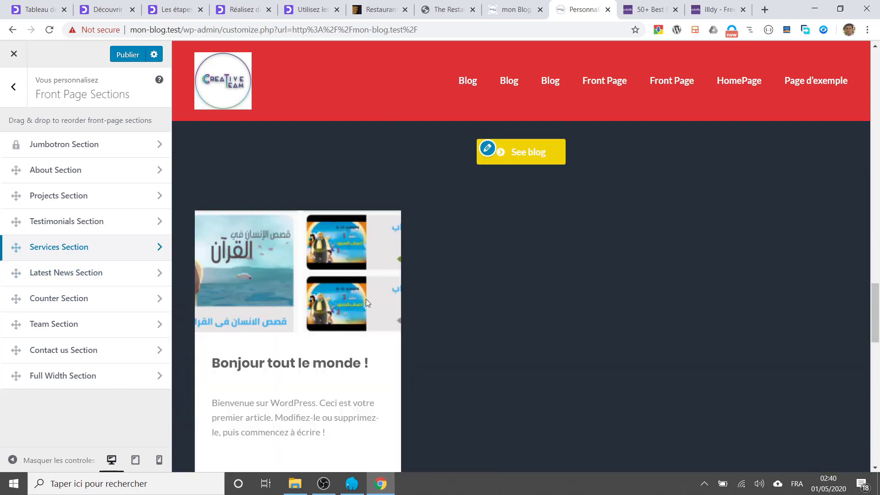
pyautogui.click(528, 152)
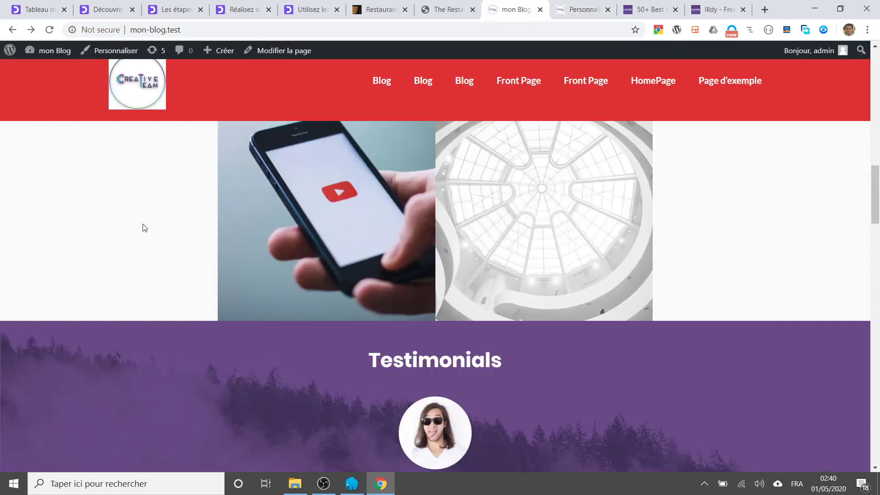
# Create a new post from the admin bar titled 'article 2'.
pyautogui.scroll(5, 115, 160)
pyautogui.moveTo(220, 51)
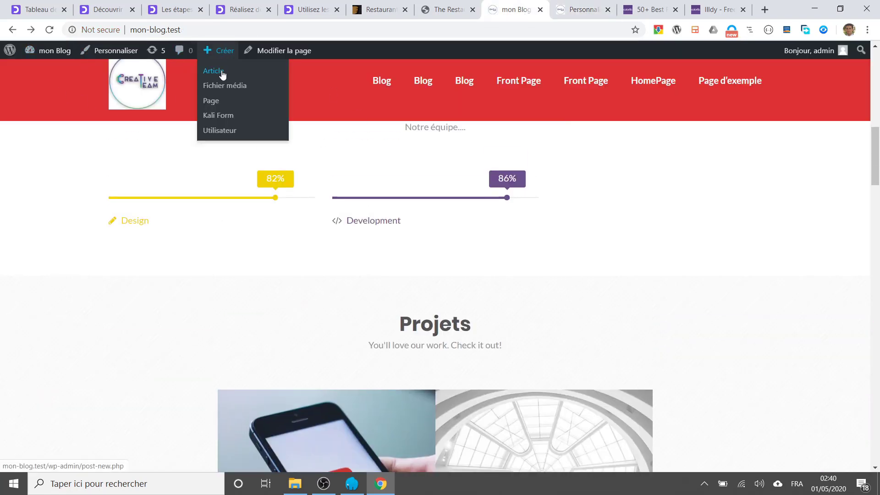
pyautogui.click(223, 74)
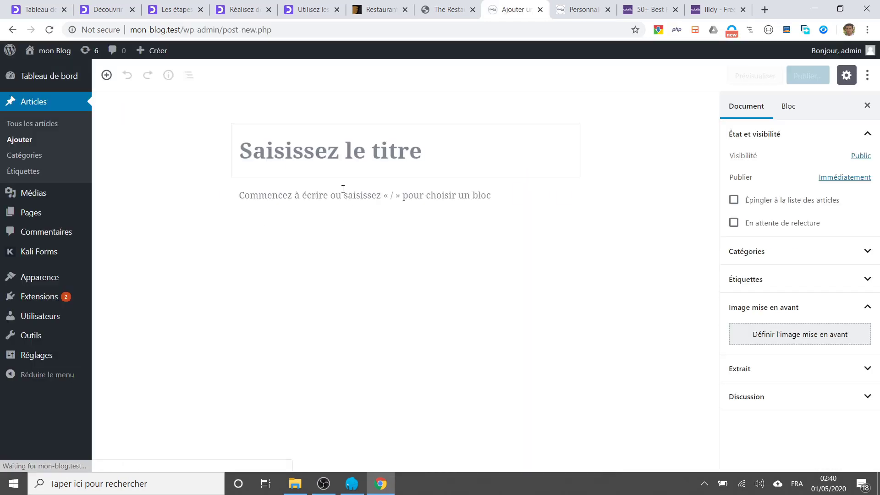
pyautogui.write('article 2')
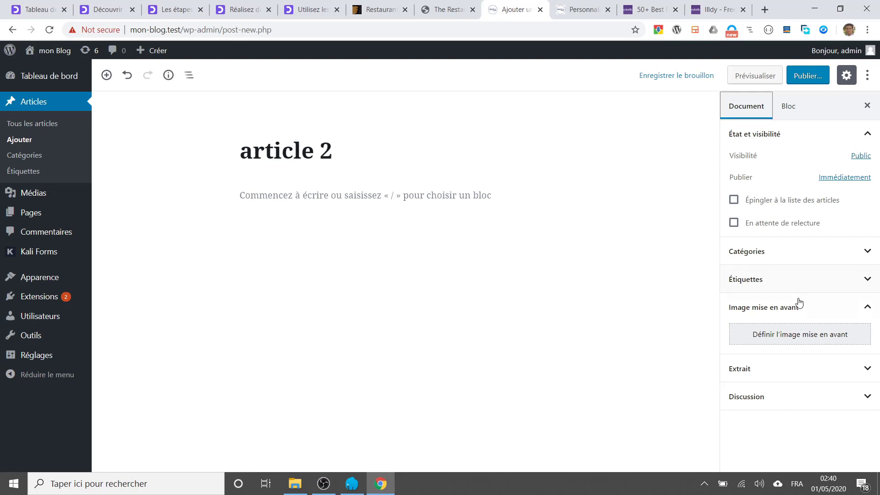
# Set course_image_learnfly_format.png as the featured image and bring up the pre-publish check.
pyautogui.click(788, 335)
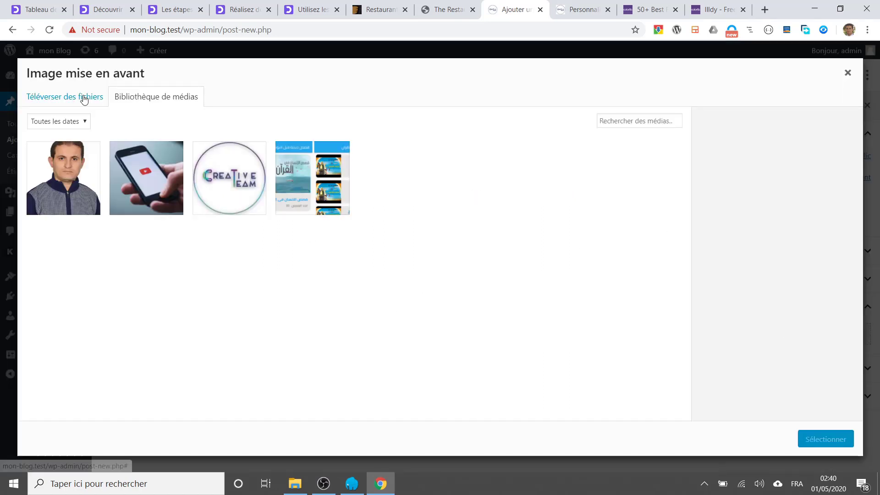
pyautogui.click(153, 198)
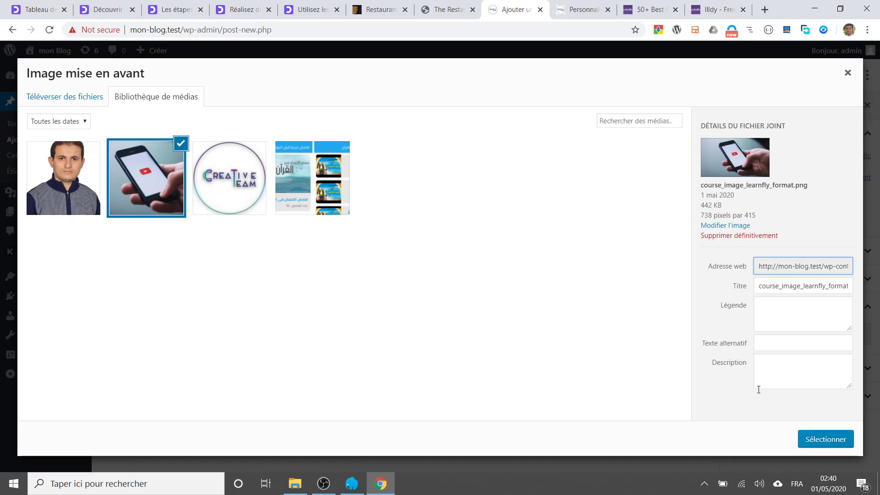
pyautogui.click(810, 438)
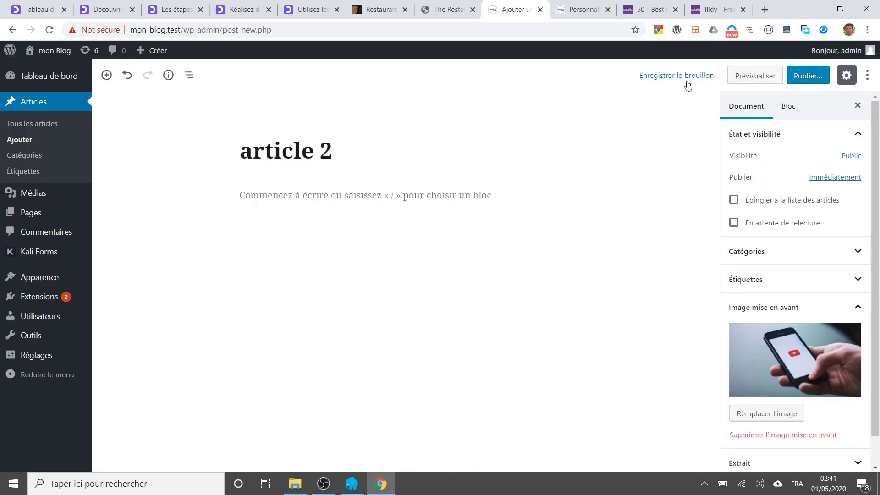
pyautogui.click(807, 76)
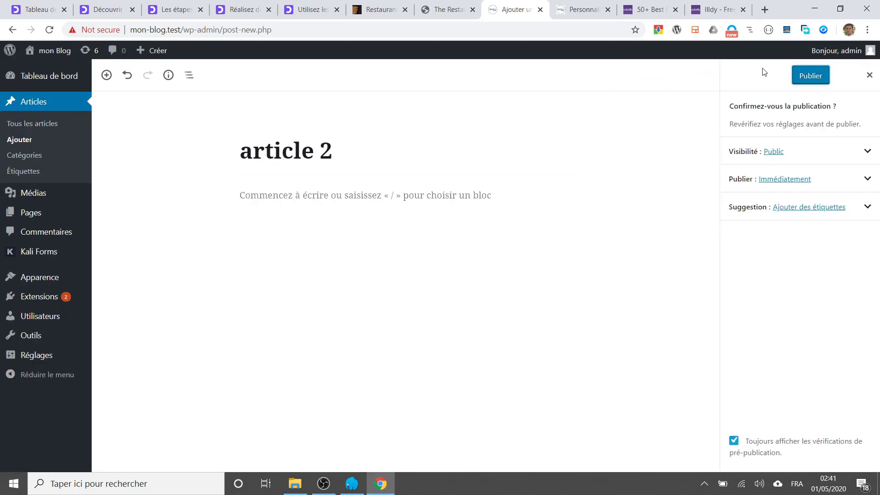
# Move across the browser tabs back to the Personnaliser (Customizer) tab.
pyautogui.click(441, 9)
pyautogui.click(514, 9)
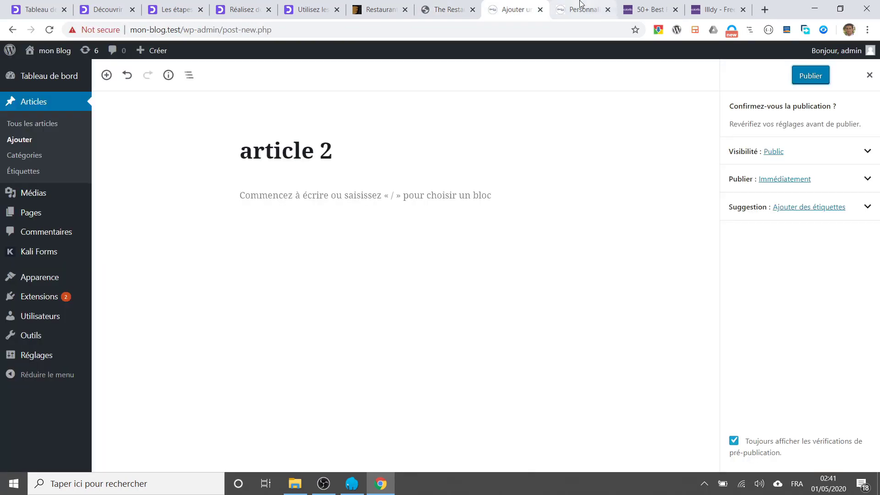
pyautogui.click(582, 8)
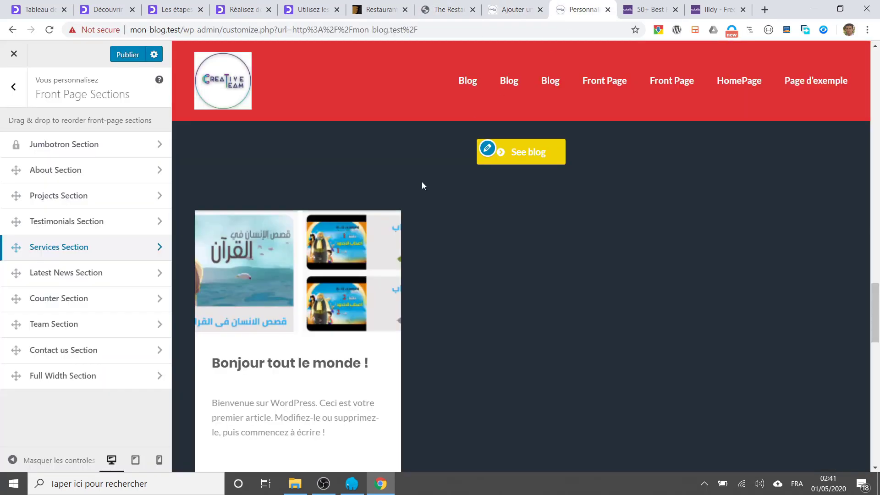
# Keep the unsaved edits, publish the Customizer changes, and reload the site preview.
pyautogui.click(49, 30)
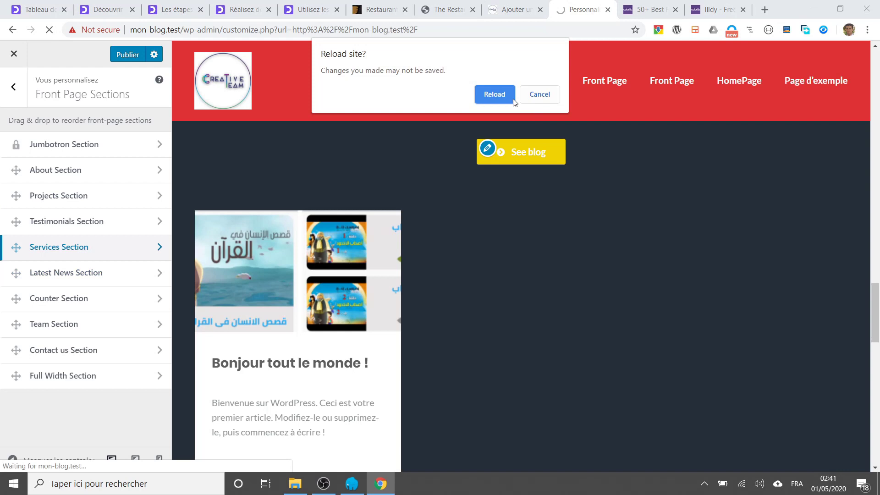
pyautogui.click(539, 94)
pyautogui.click(123, 61)
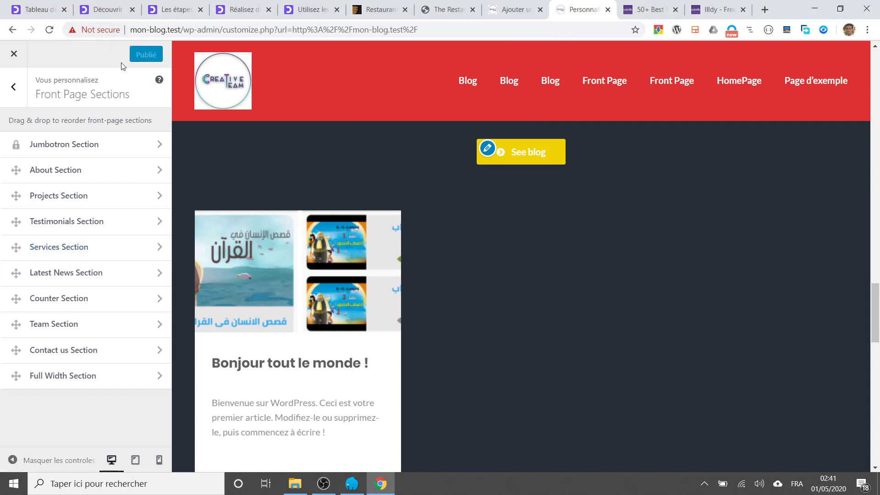
pyautogui.click(49, 30)
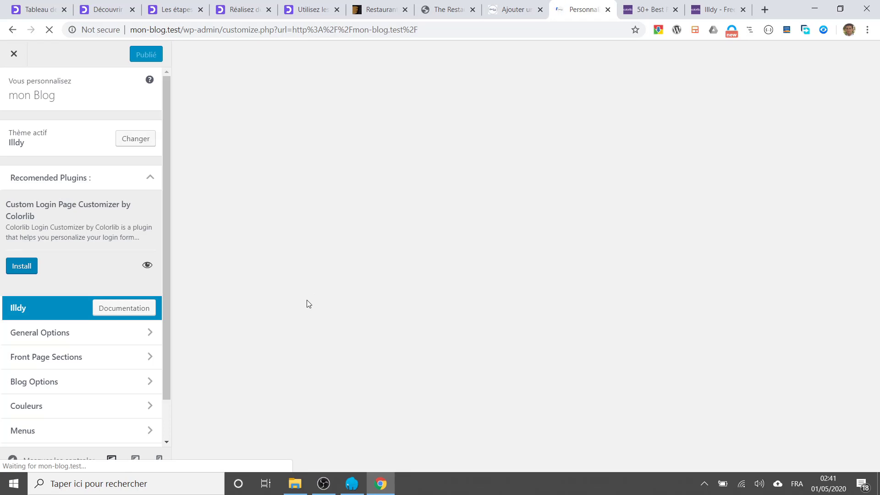
pyautogui.scroll(-9, 313, 323)
pyautogui.scroll(-10, 314, 323)
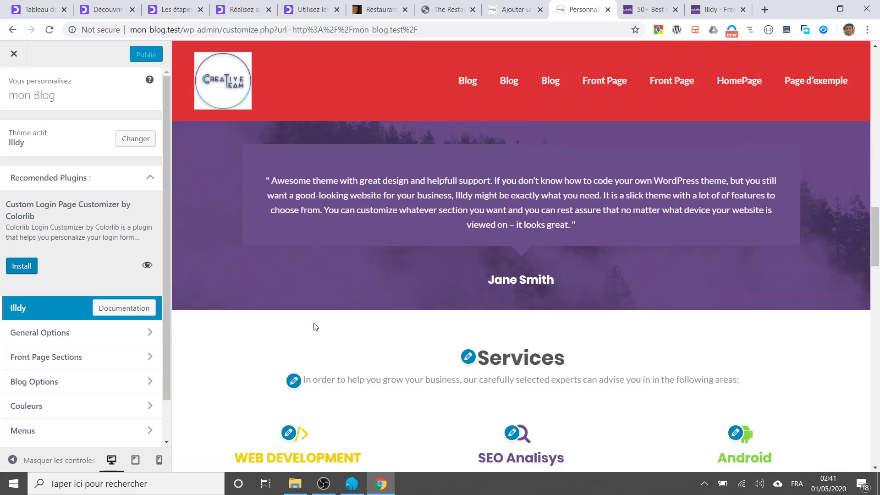
pyautogui.scroll(4, 313, 323)
pyautogui.scroll(-2, 314, 323)
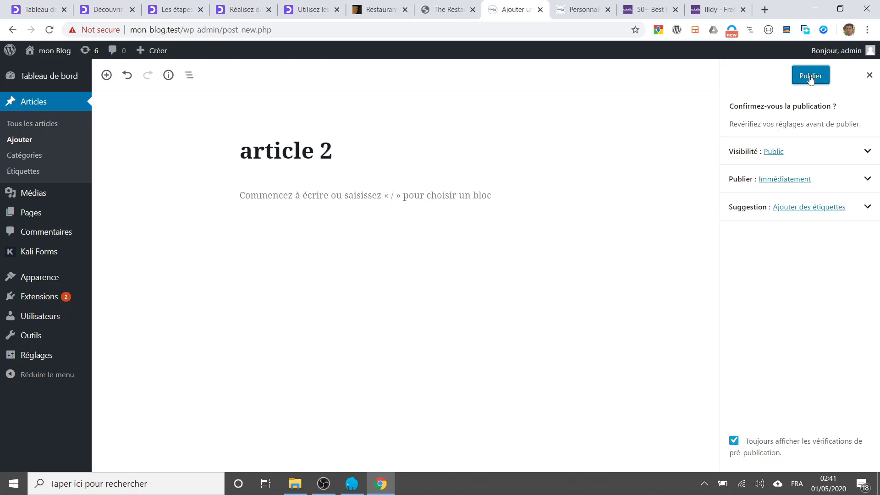
# Publish article 2 and reload the Customizer so it shows in the preview.
pyautogui.click(811, 78)
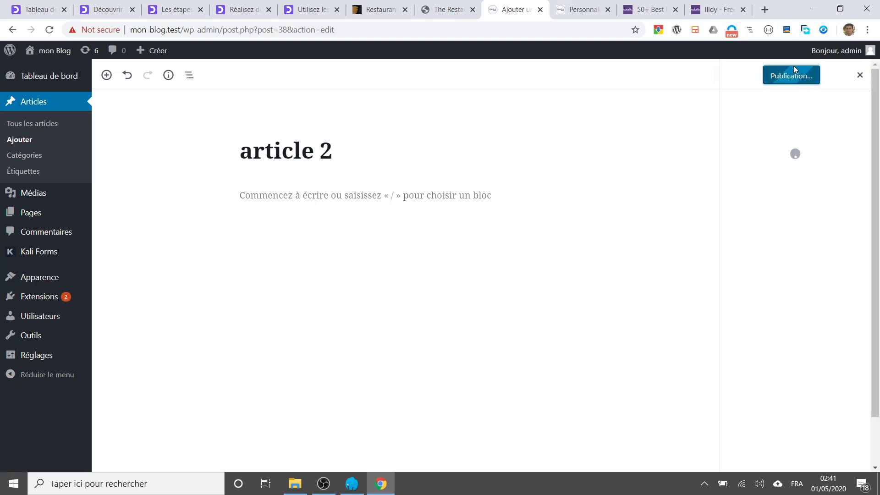
pyautogui.click(579, 10)
pyautogui.click(50, 30)
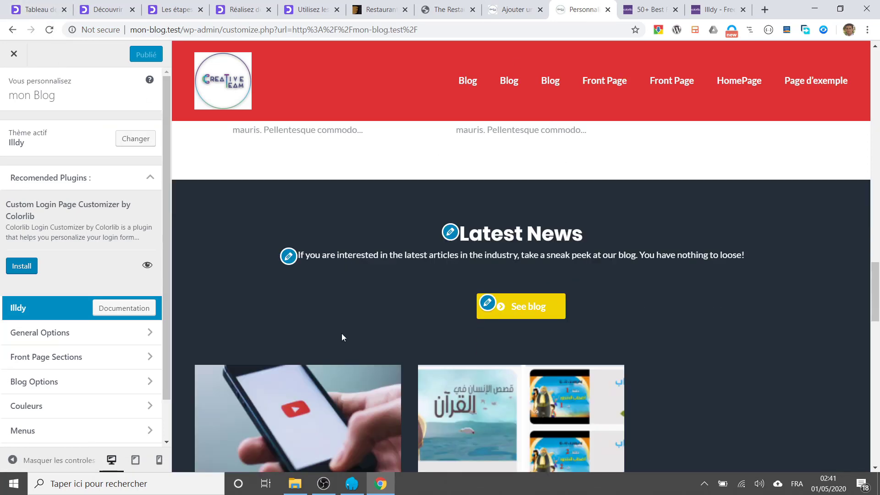
pyautogui.scroll(-4, 348, 317)
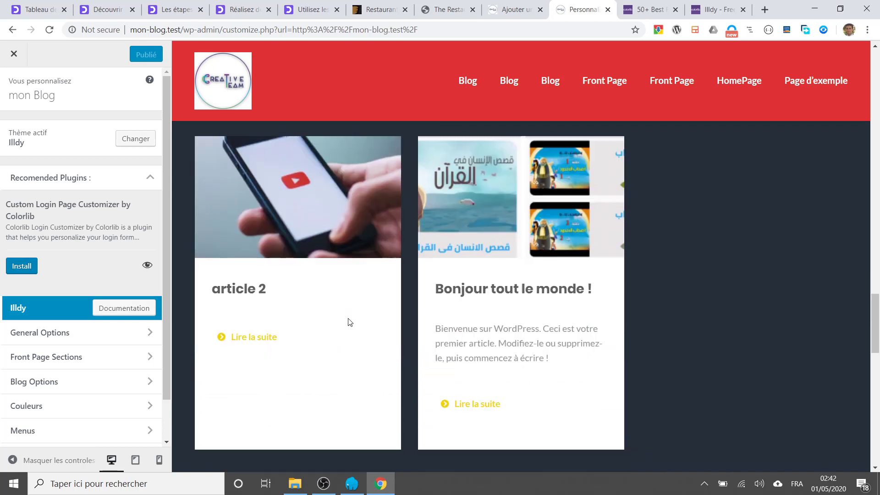
pyautogui.scroll(1, 298, 197)
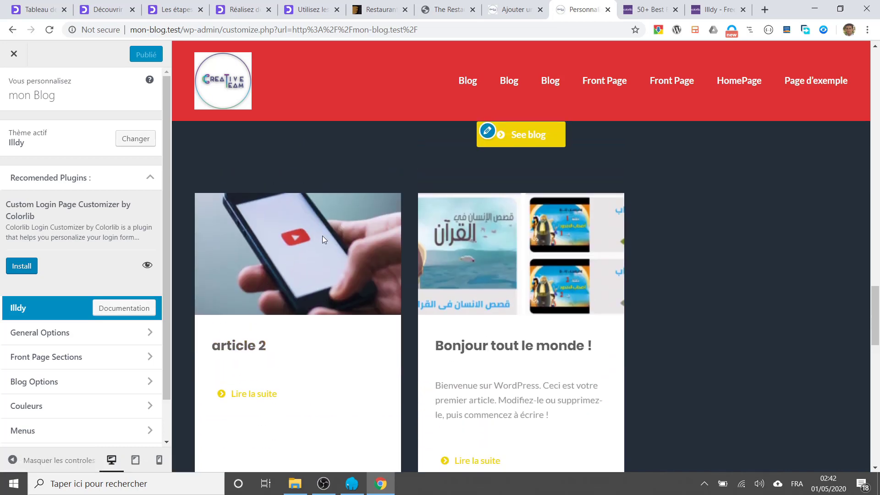
pyautogui.scroll(3, 403, 234)
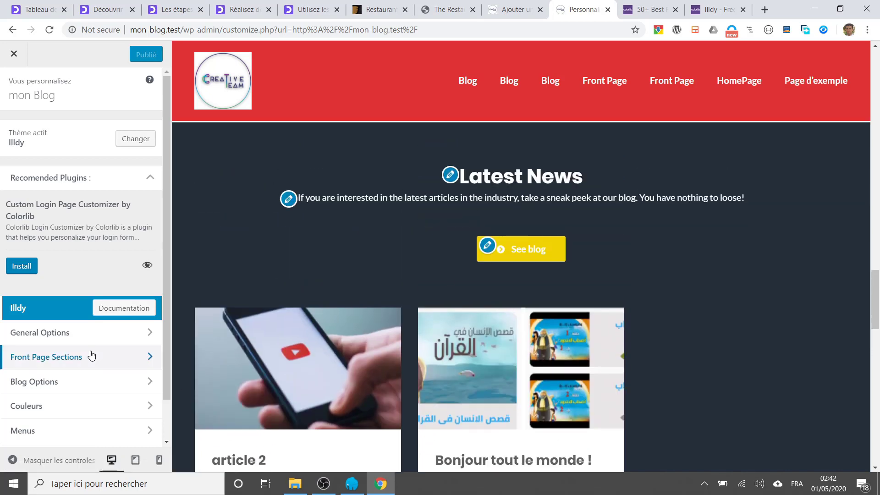
pyautogui.scroll(-1, 109, 367)
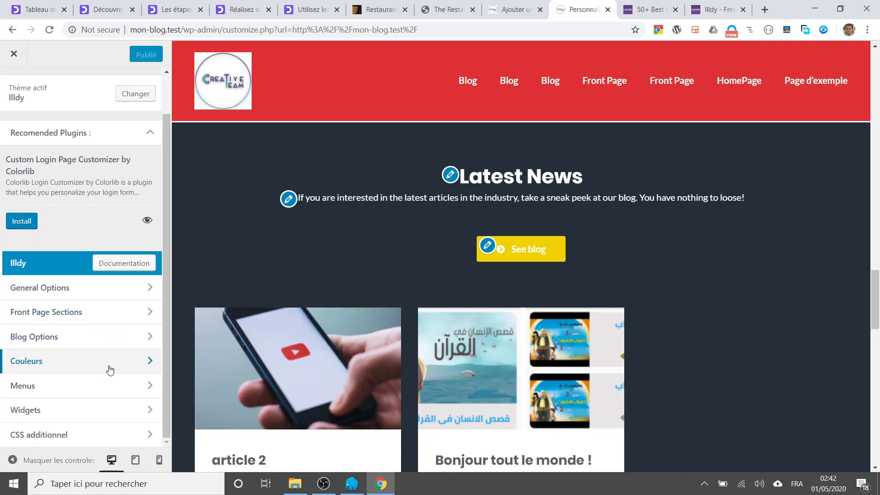
# Open Front Page Sections > Latest News Section and select its title text.
pyautogui.click(84, 316)
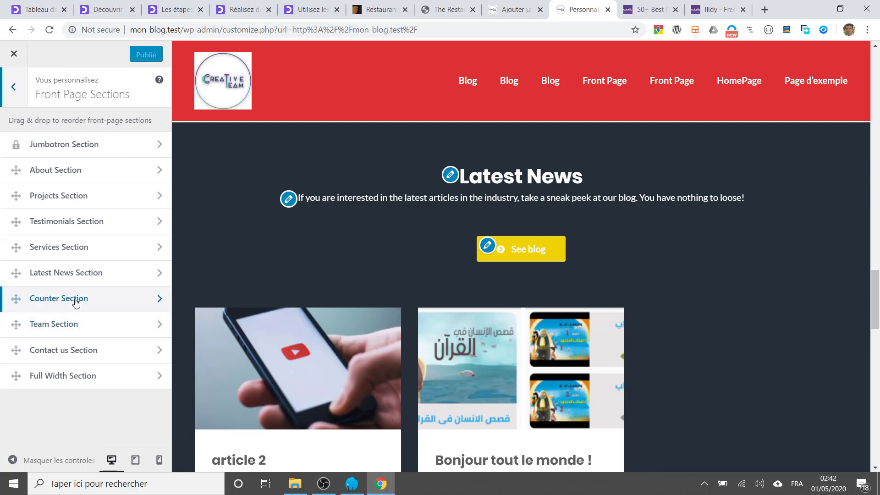
pyautogui.click(98, 285)
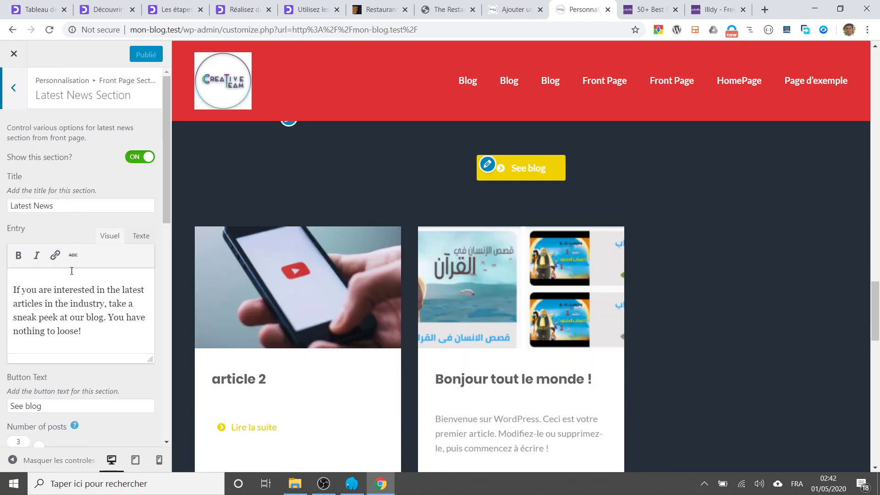
pyautogui.moveTo(61, 206); pyautogui.dragTo(6, 208)
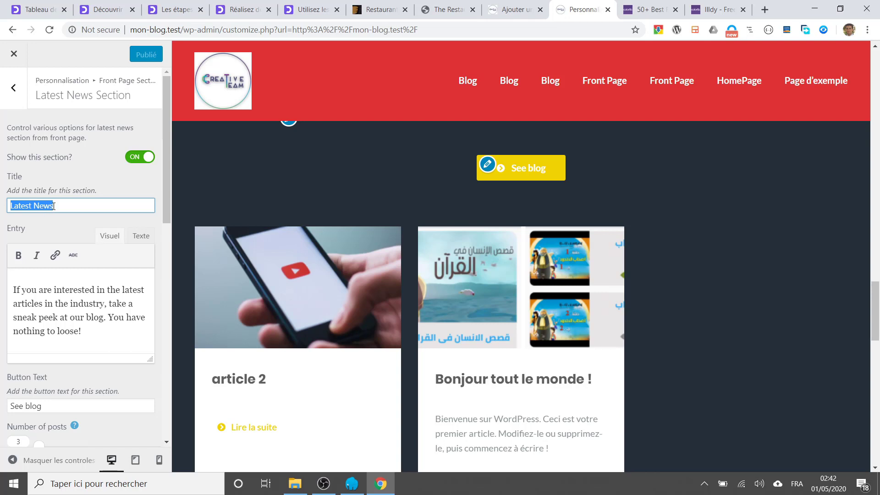
# Retitle the Latest News section 'Nouveautés'.
pyautogui.write('Nouveautés')
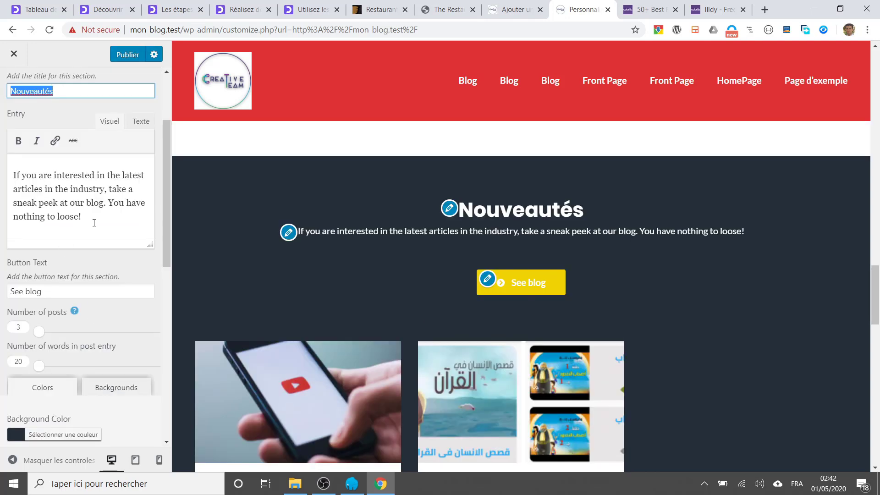
pyautogui.moveTo(94, 223); pyautogui.dragTo(1, 178)
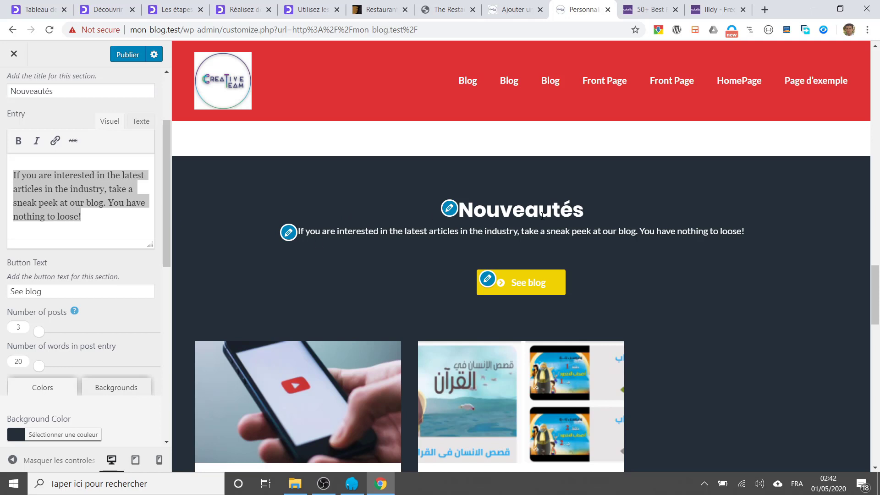
pyautogui.scroll(-3, 85, 290)
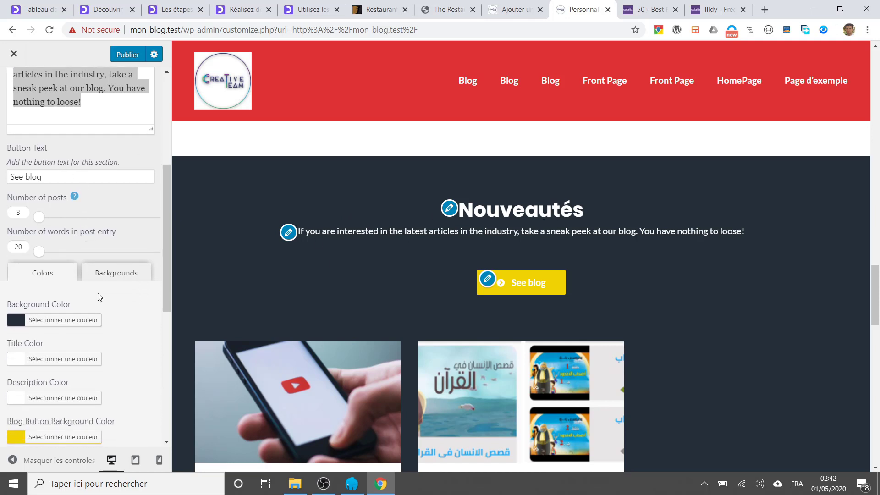
# Change the blog button label from 'See blog' to 'accéder au blog' and return to the sections list.
pyautogui.doubleClick(16, 177)
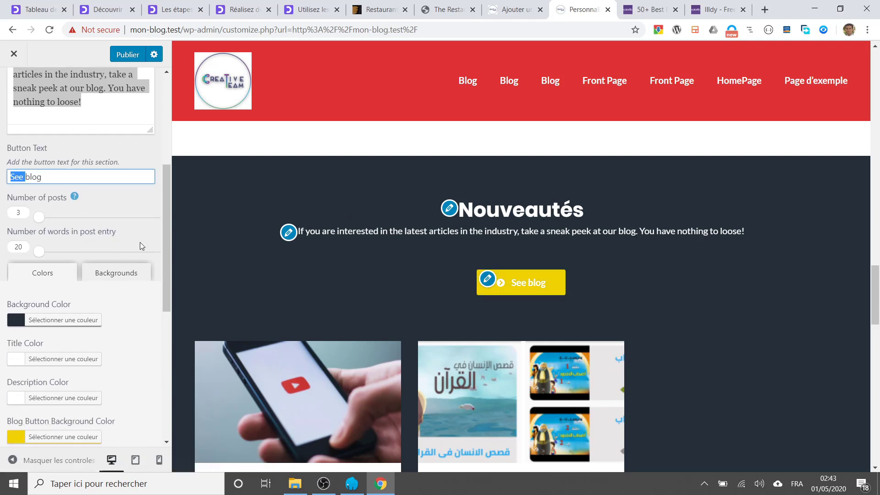
pyautogui.write('accédrr')
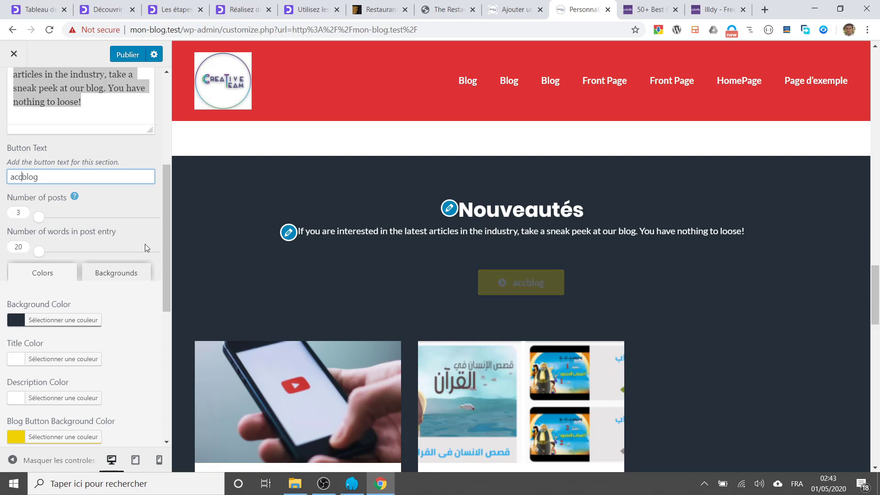
pyautogui.press('BackSpace')
pyautogui.press('BackSpace')
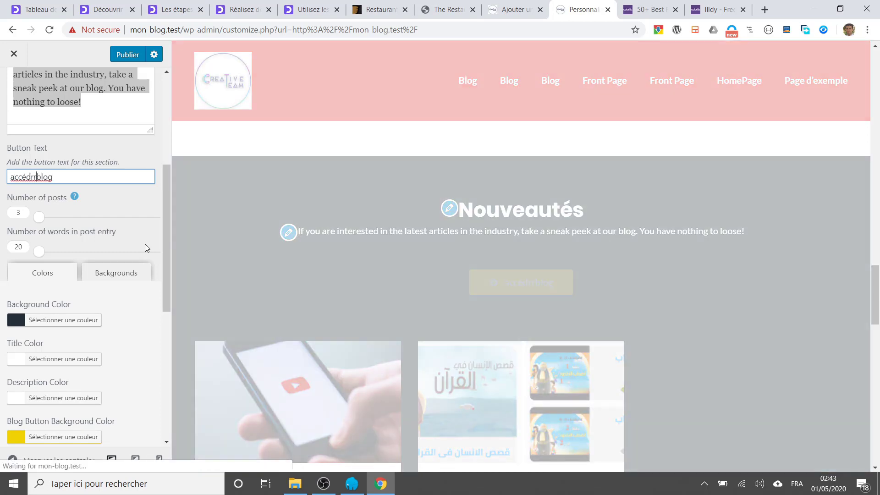
pyautogui.write('er au')
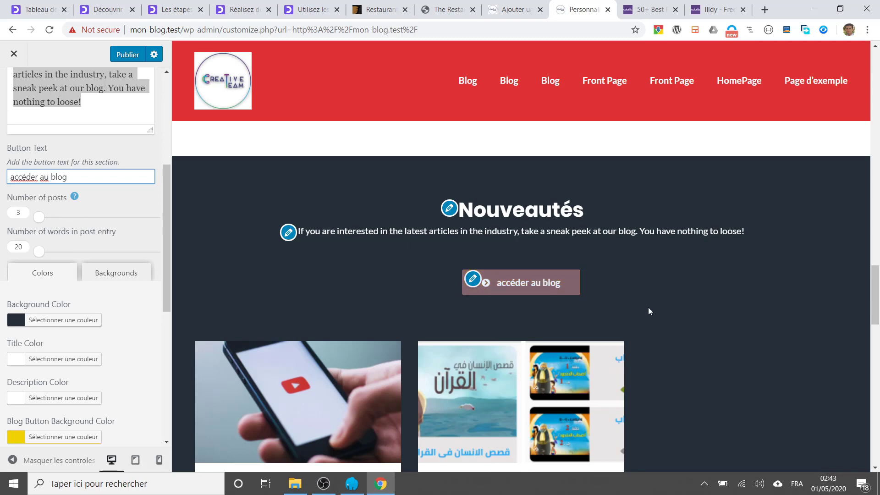
pyautogui.scroll(-3, 419, 372)
pyautogui.click(28, 252)
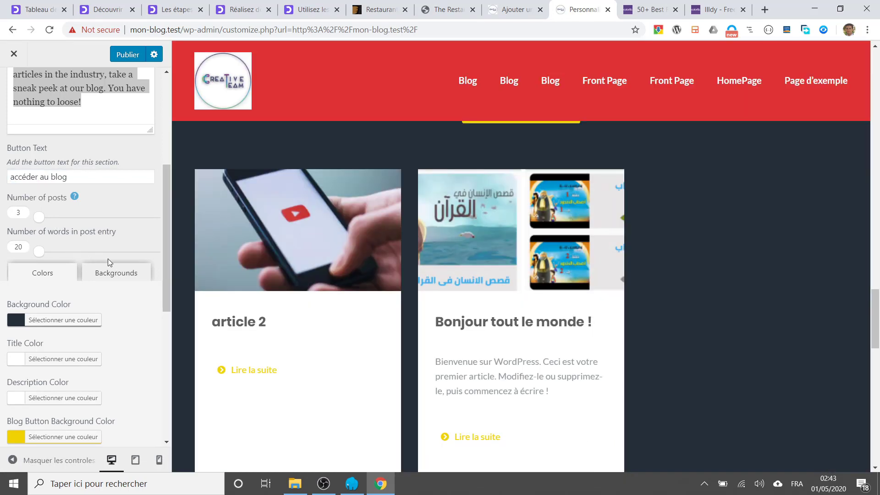
pyautogui.press('Escape')
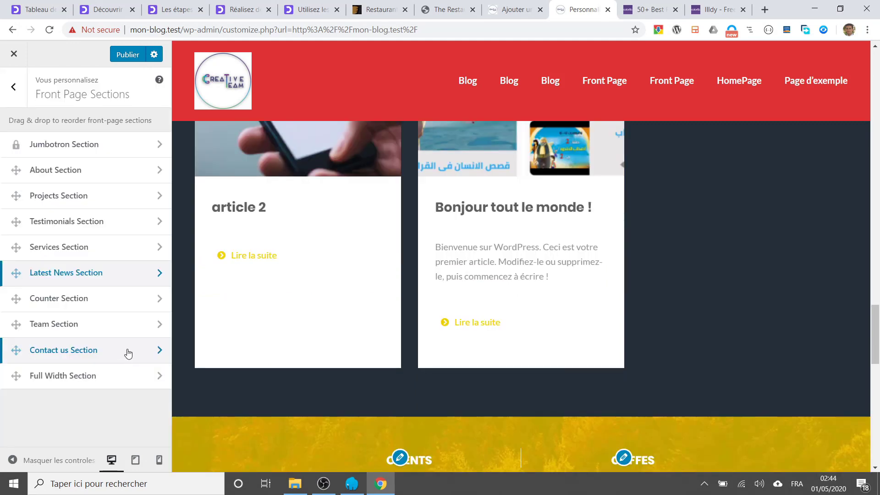
# Set the Clients counter's speed to 20000 under Counter Section's Add & Edit Counters.
pyautogui.click(90, 307)
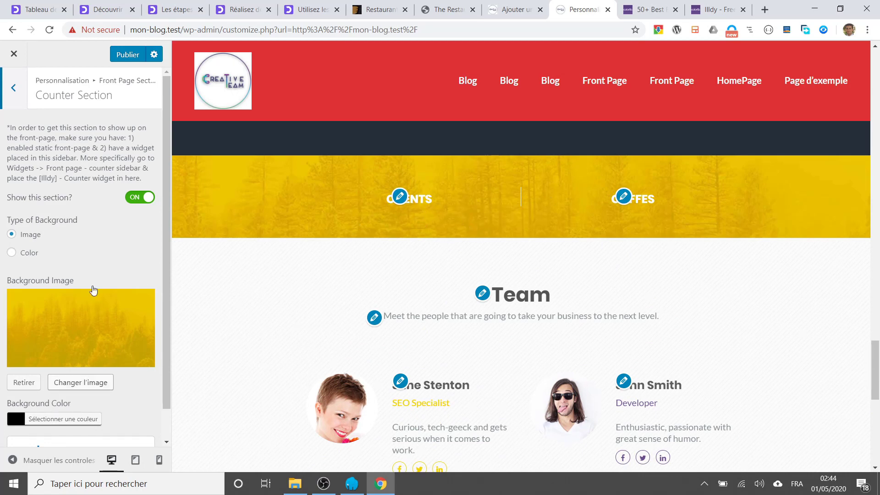
pyautogui.scroll(-1, 118, 322)
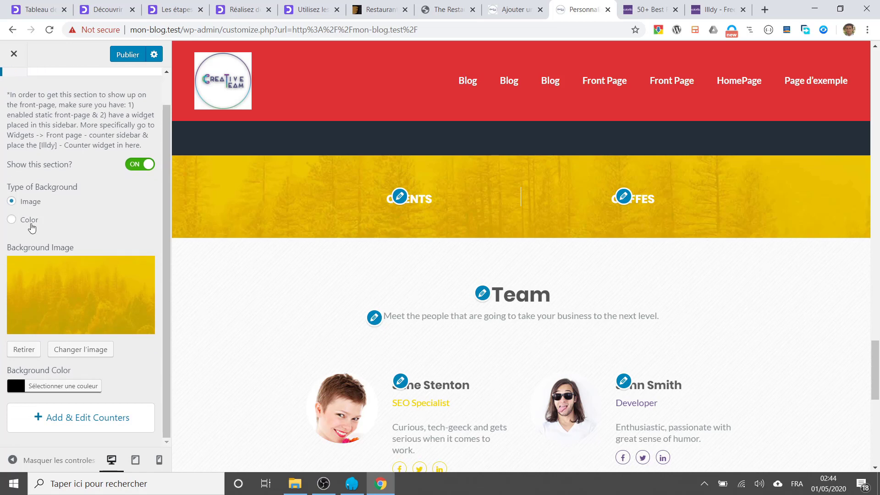
pyautogui.click(103, 417)
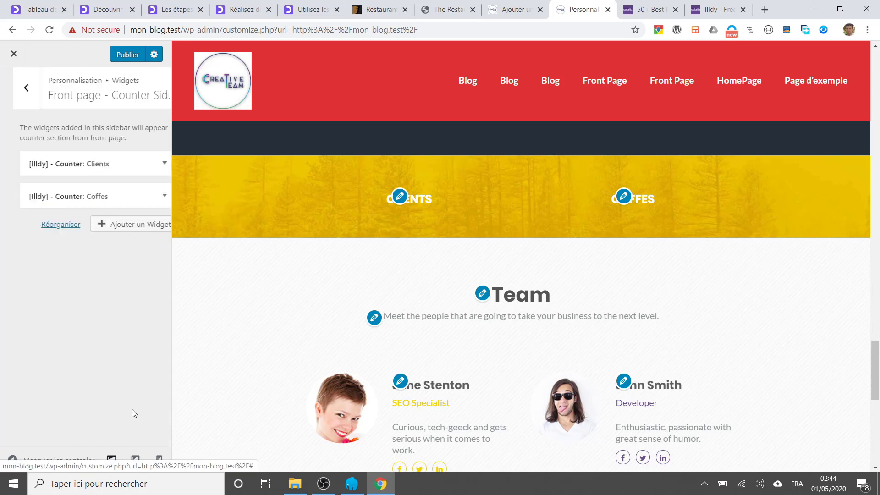
pyautogui.click(88, 163)
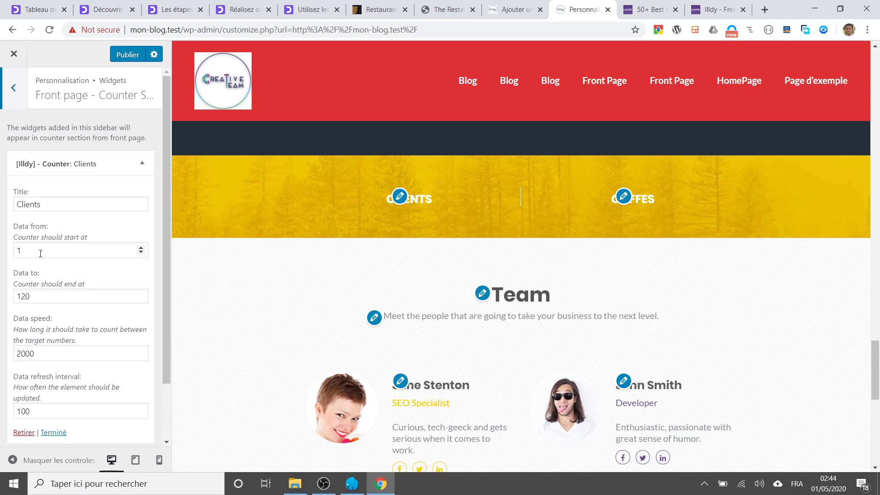
pyautogui.scroll(-2, 41, 229)
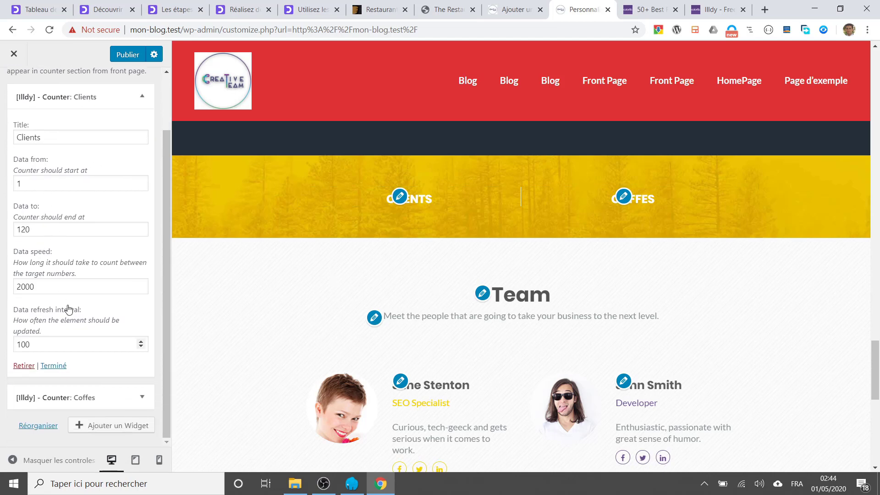
pyautogui.click(51, 288)
pyautogui.write('0')
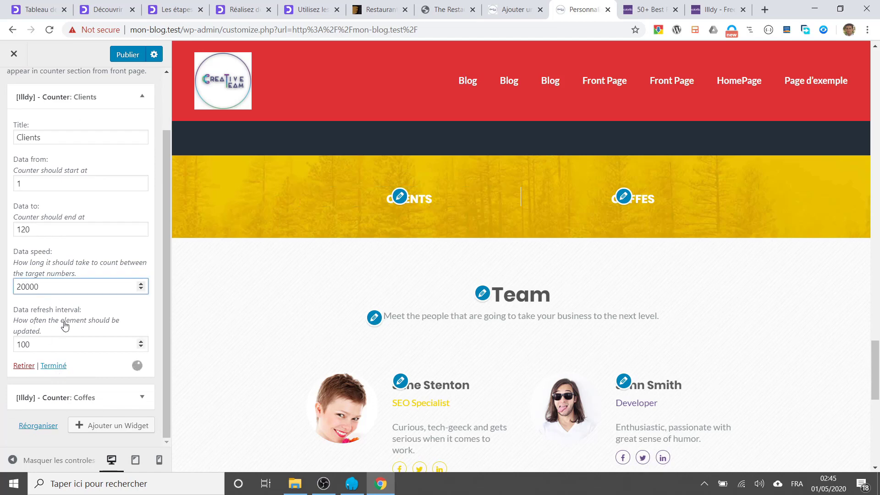
pyautogui.click(57, 345)
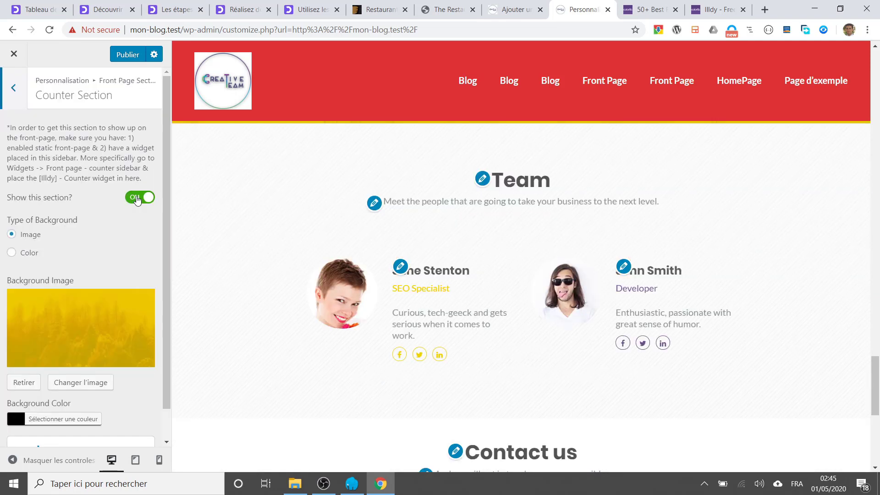
# Hide the Counter section from the front page and publish the changes.
pyautogui.click(138, 199)
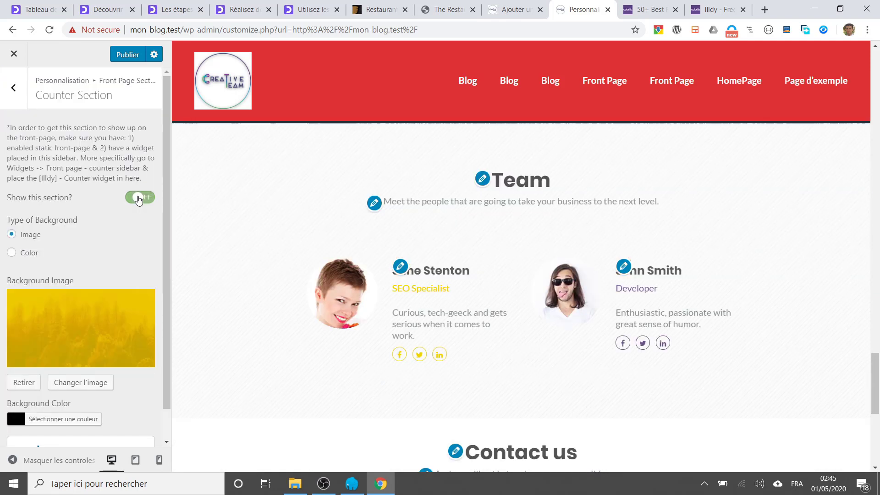
pyautogui.scroll(3, 325, 243)
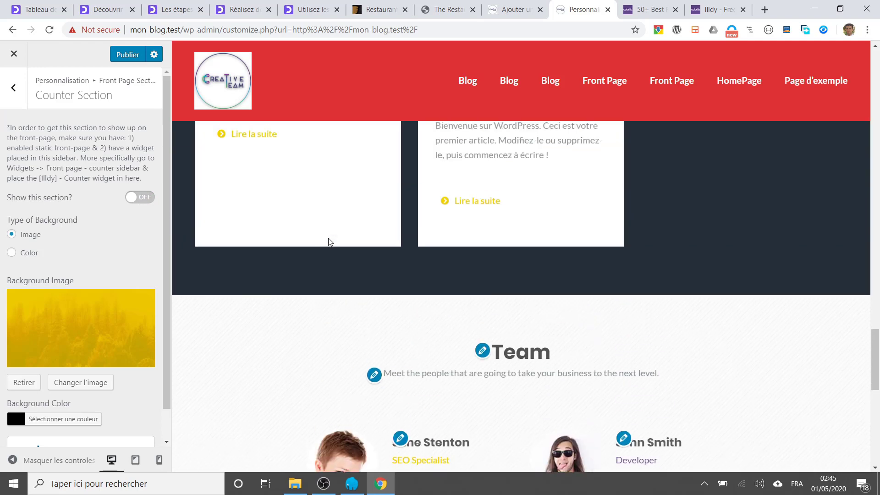
pyautogui.scroll(-2, 384, 330)
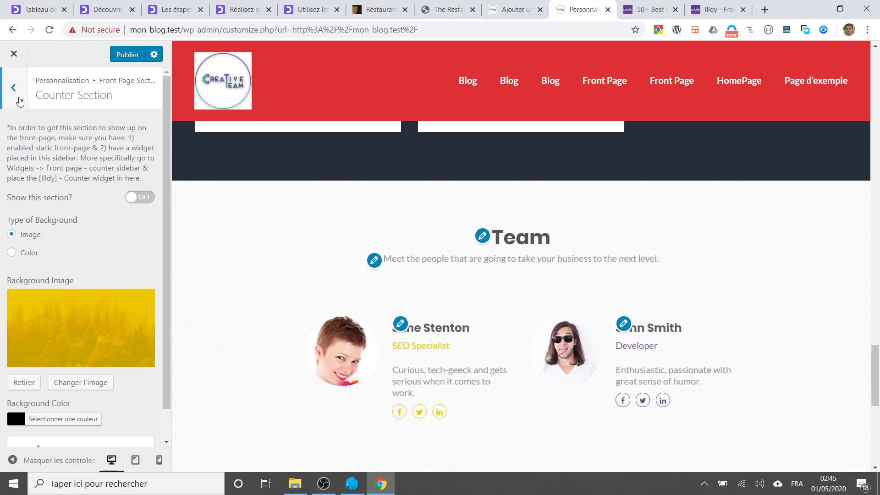
pyautogui.click(129, 55)
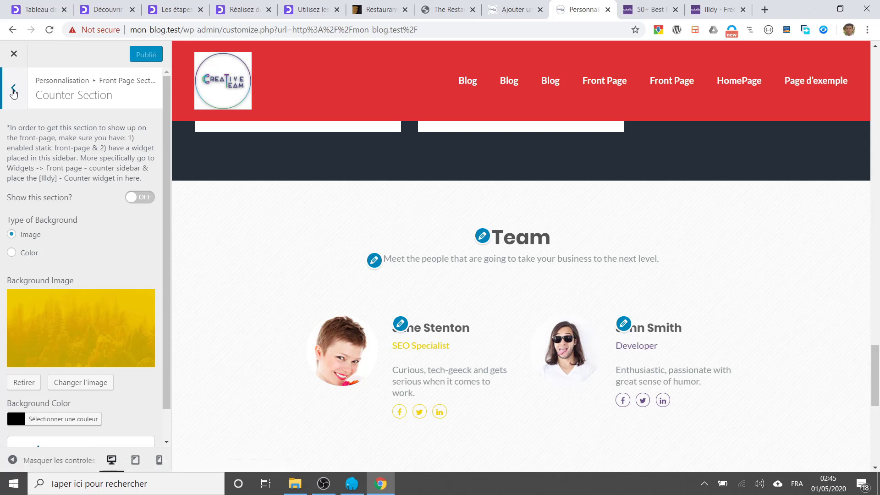
pyautogui.click(13, 90)
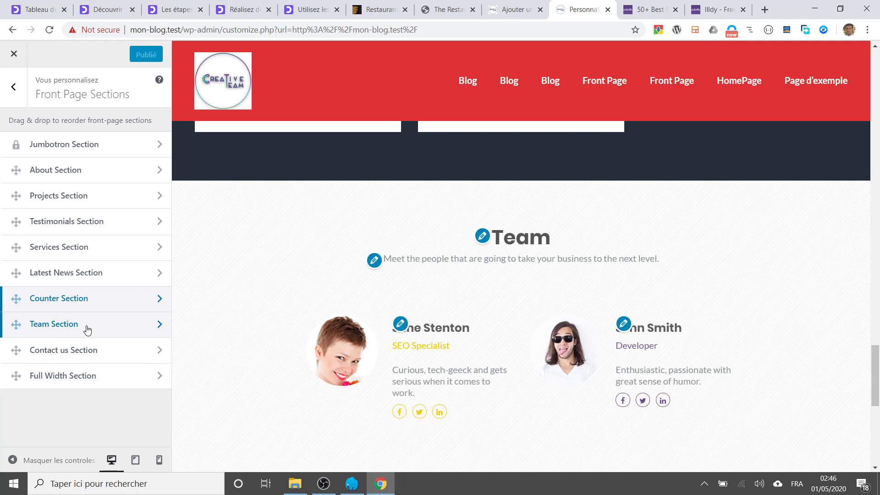
# Retitle the Team section to 'Equipe'.
pyautogui.click(87, 330)
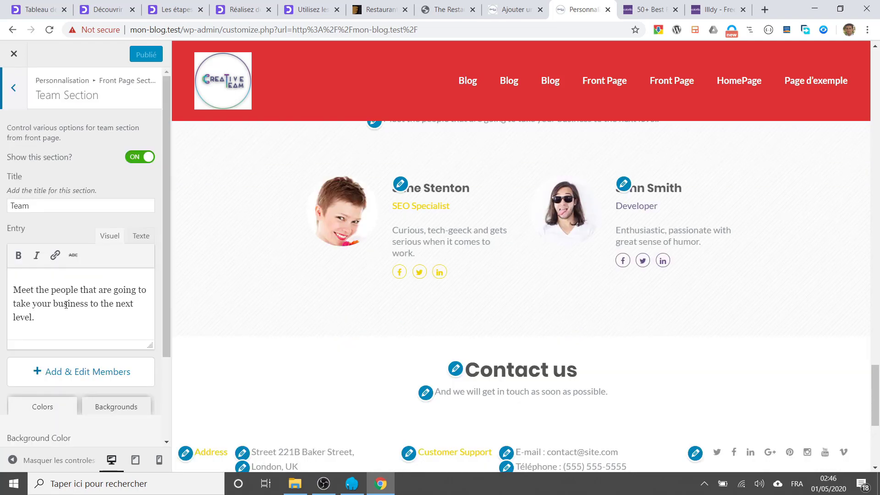
pyautogui.doubleClick(57, 206)
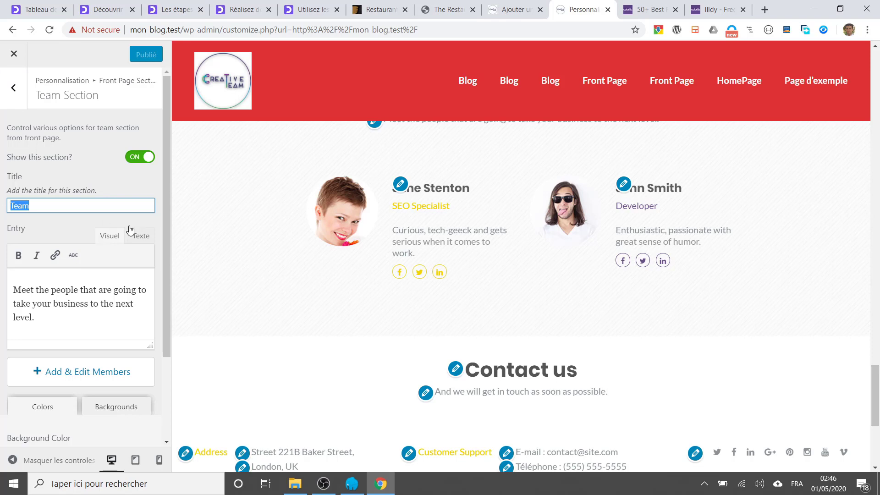
pyautogui.write('Equ')
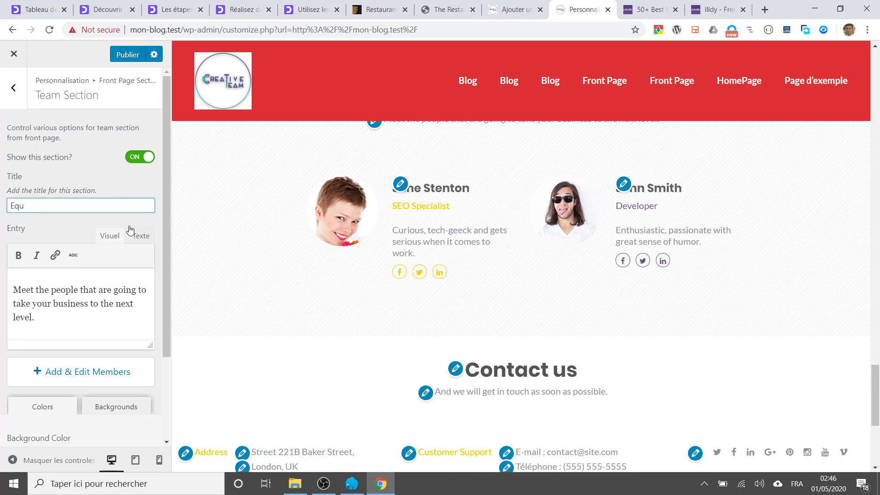
pyautogui.write('ipe')
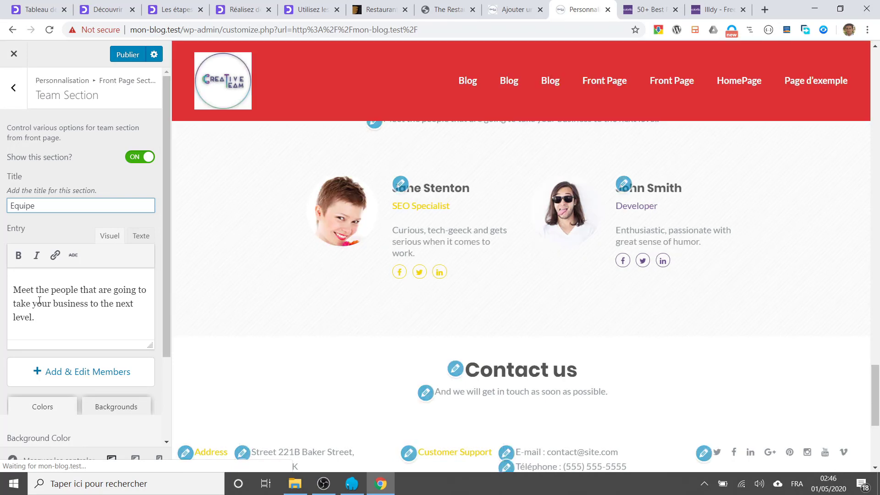
# Delete the Developer member from the team widgets, leaving one person.
pyautogui.tripleClick(40, 301)
pyautogui.scroll(-2, 69, 330)
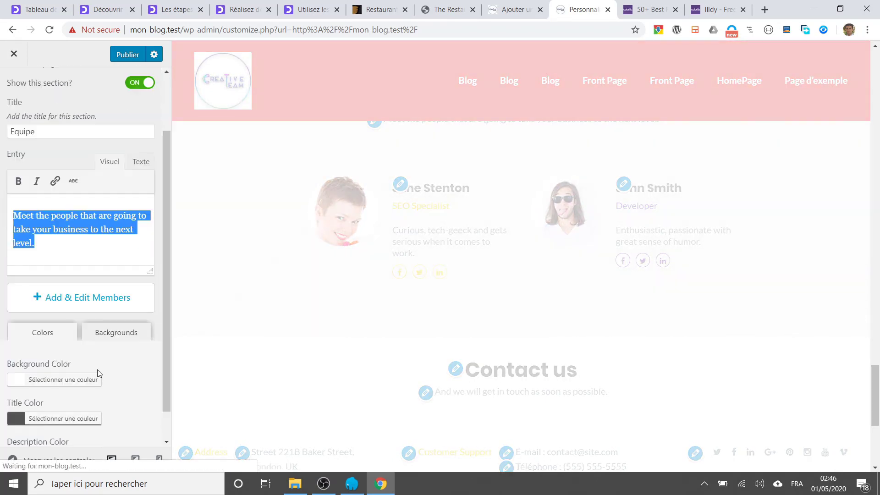
pyautogui.click(96, 270)
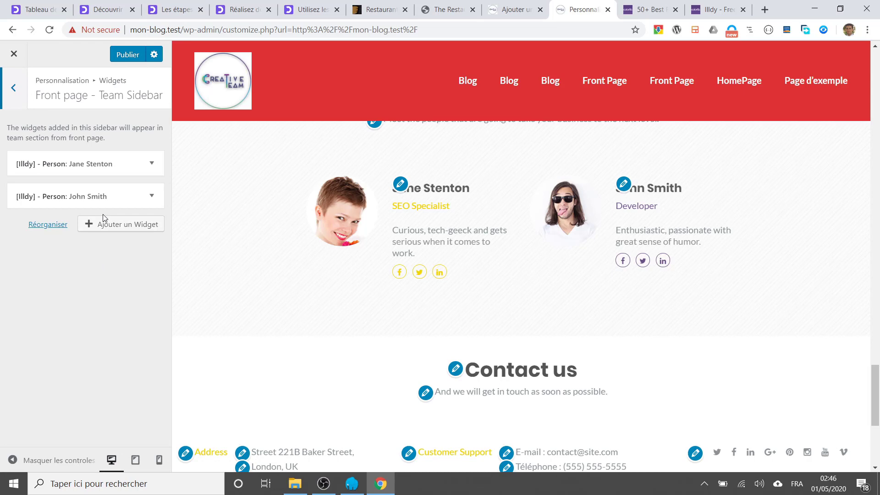
pyautogui.click(151, 196)
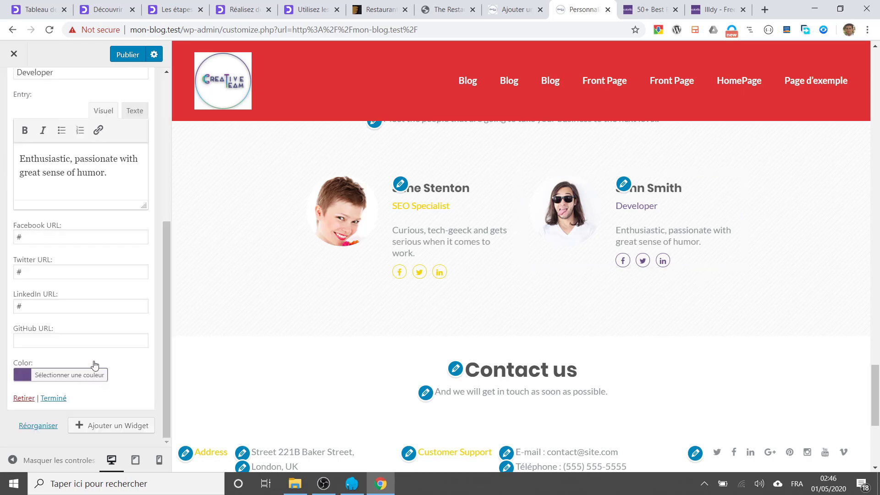
pyautogui.click(23, 399)
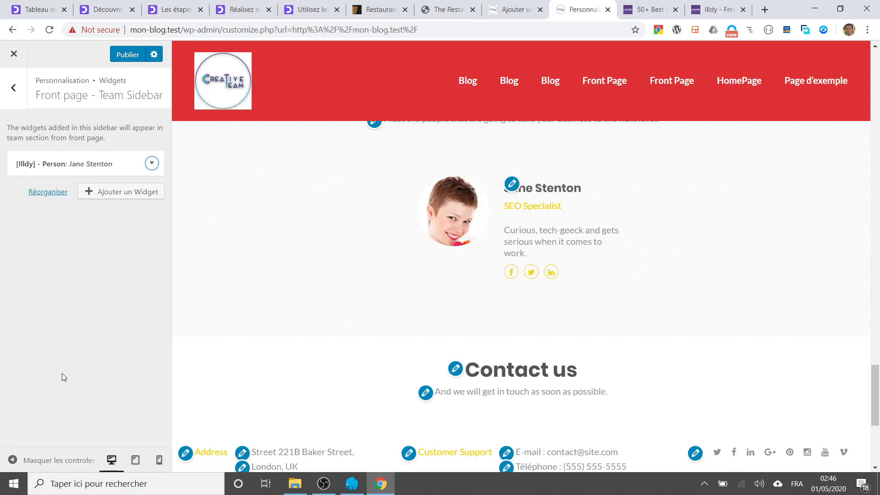
# Enter the person's full name for the remaining member and insert the uploaded portrait as their photo.
pyautogui.click(79, 164)
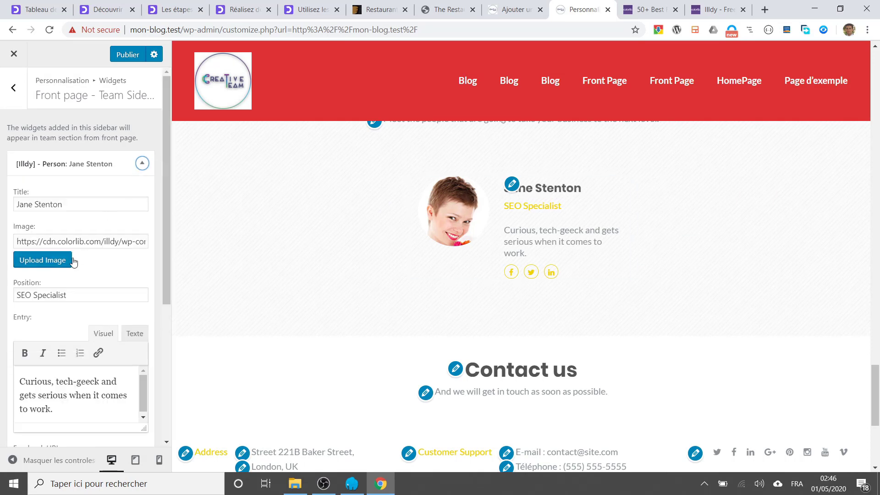
pyautogui.tripleClick(61, 203)
pyautogui.write('Mo')
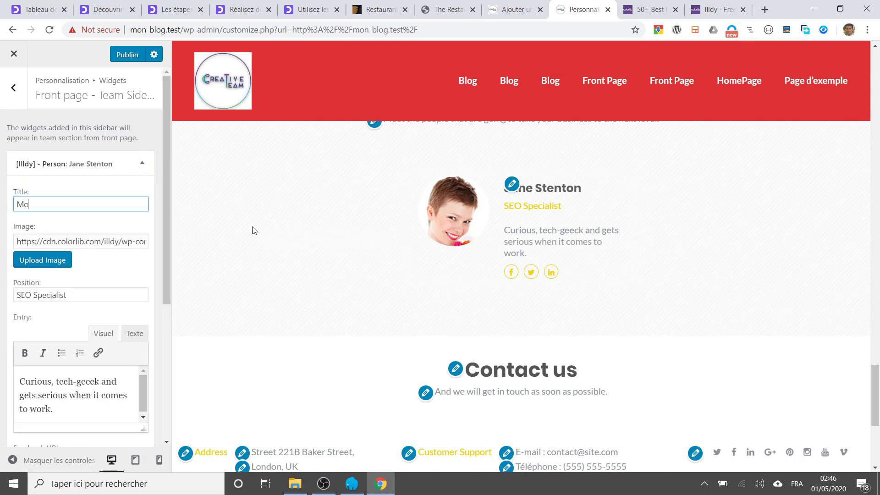
pyautogui.write('ha')
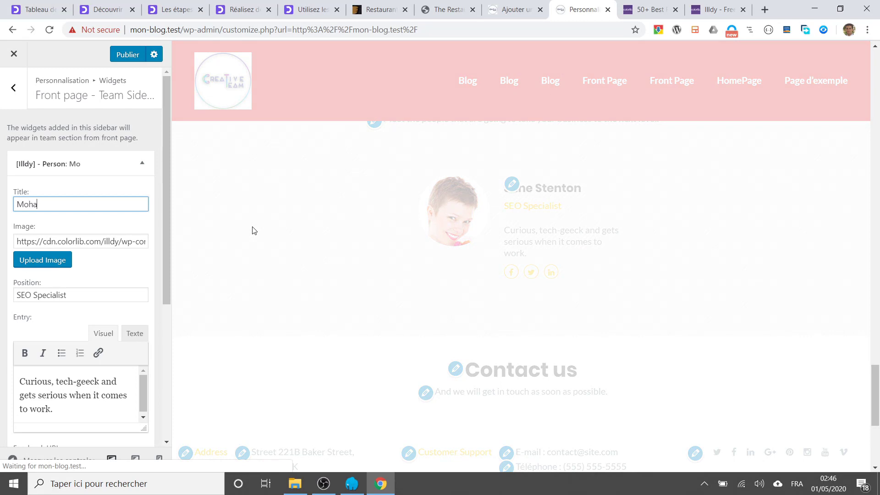
pyautogui.write('med Belha')
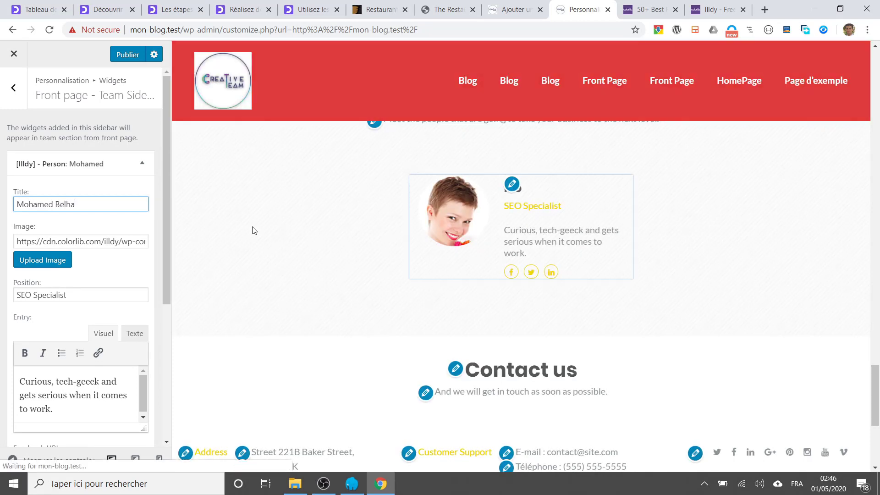
pyautogui.write('ssen')
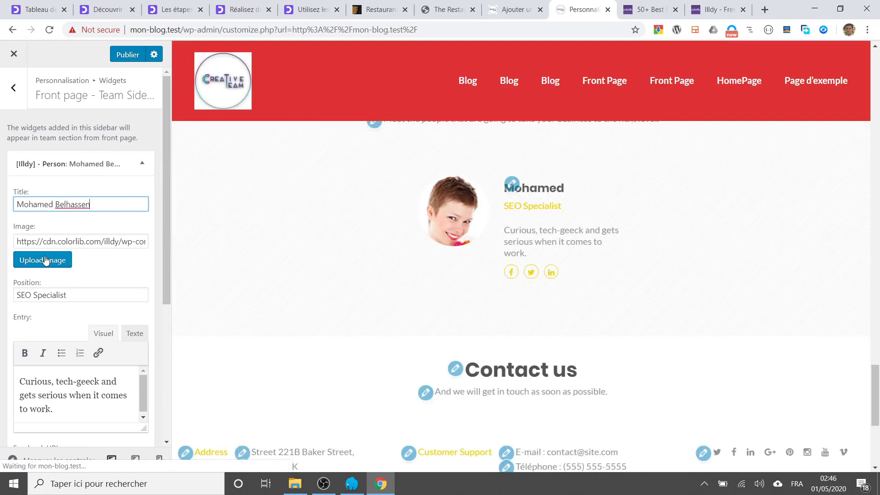
pyautogui.click(71, 259)
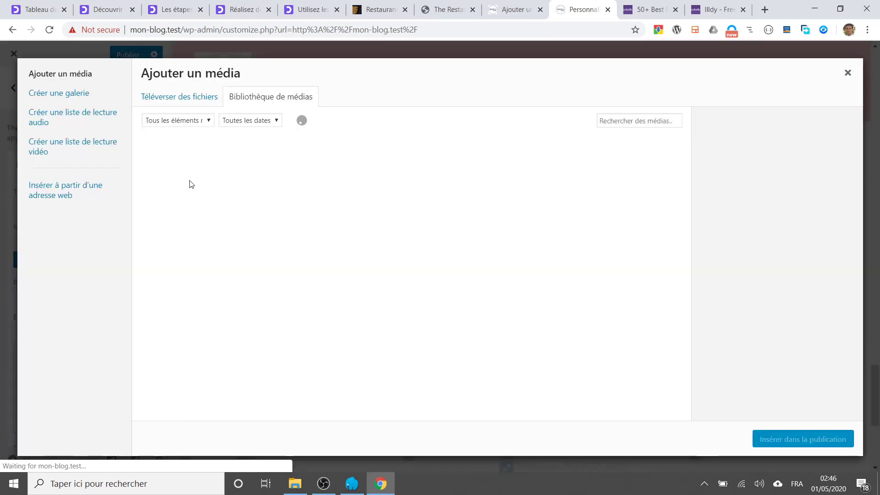
pyautogui.click(188, 183)
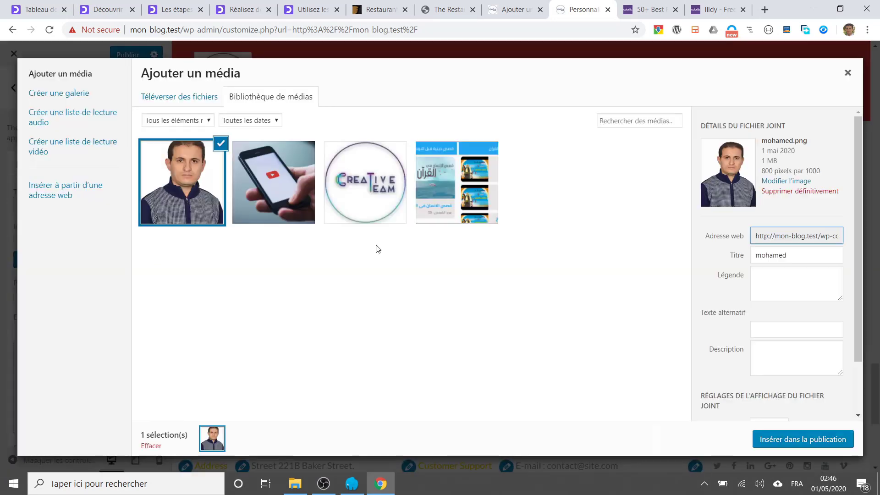
pyautogui.click(798, 445)
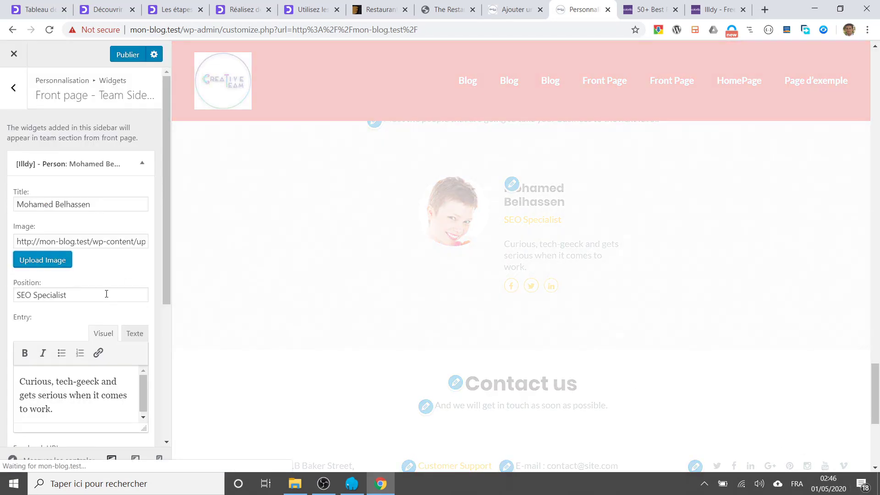
# Change the member's position from SEO Specialist to Formateur and review the description and social links.
pyautogui.click(108, 295)
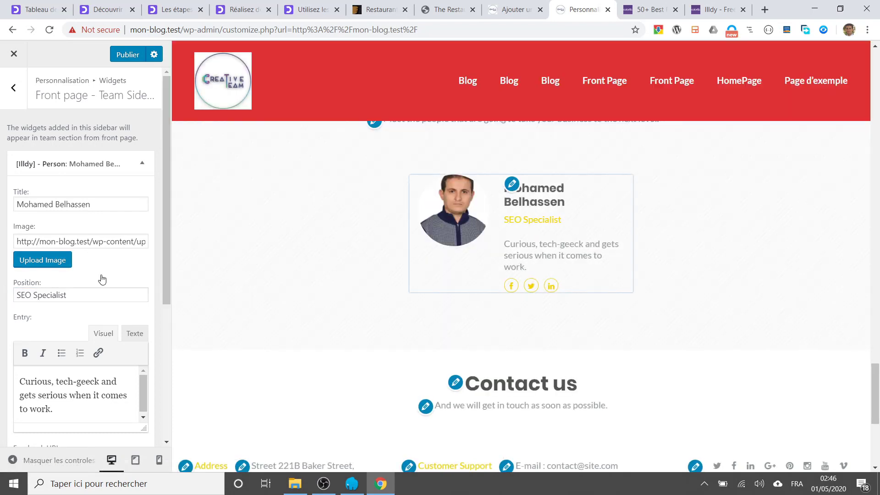
pyautogui.tripleClick(53, 294)
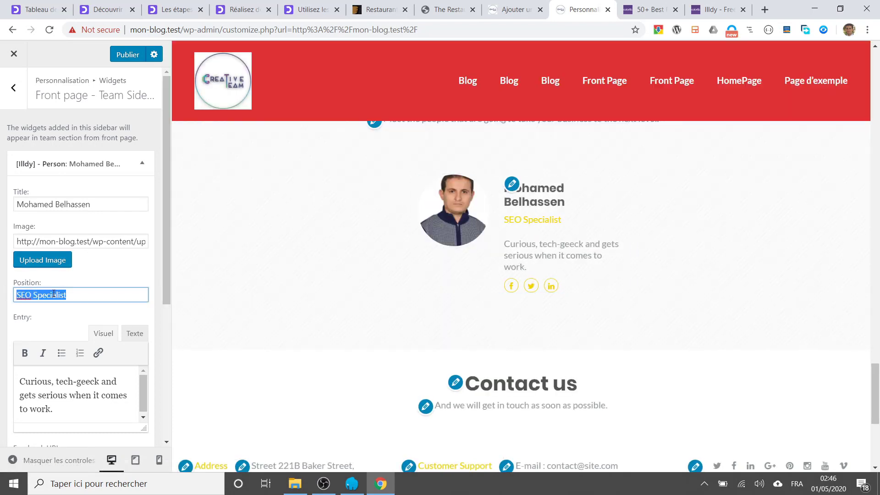
pyautogui.write('Formateur')
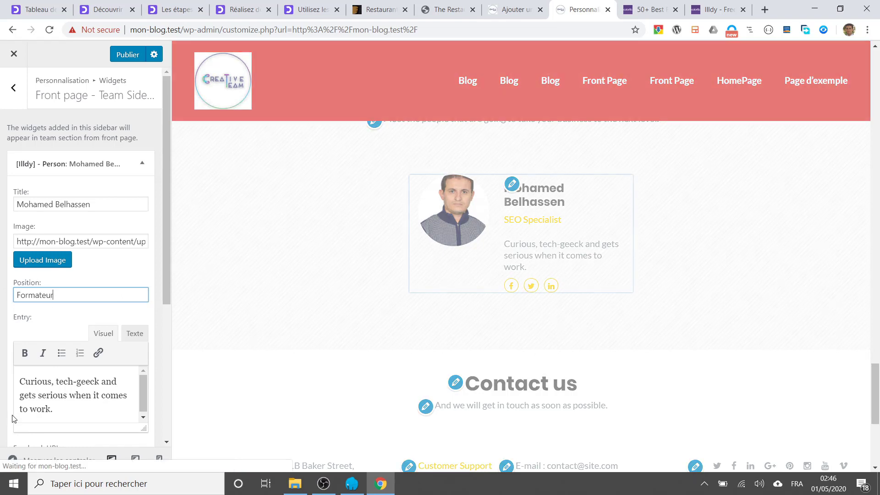
pyautogui.scroll(-4, 59, 357)
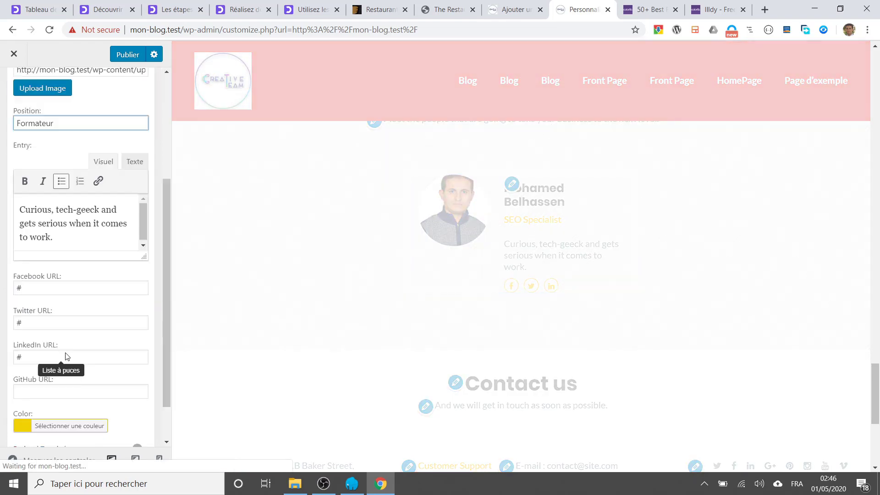
pyautogui.tripleClick(66, 230)
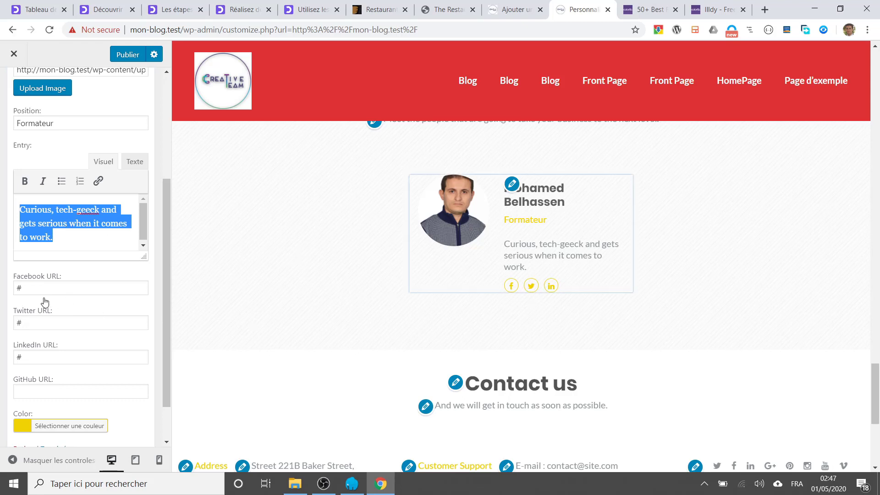
pyautogui.doubleClick(133, 288)
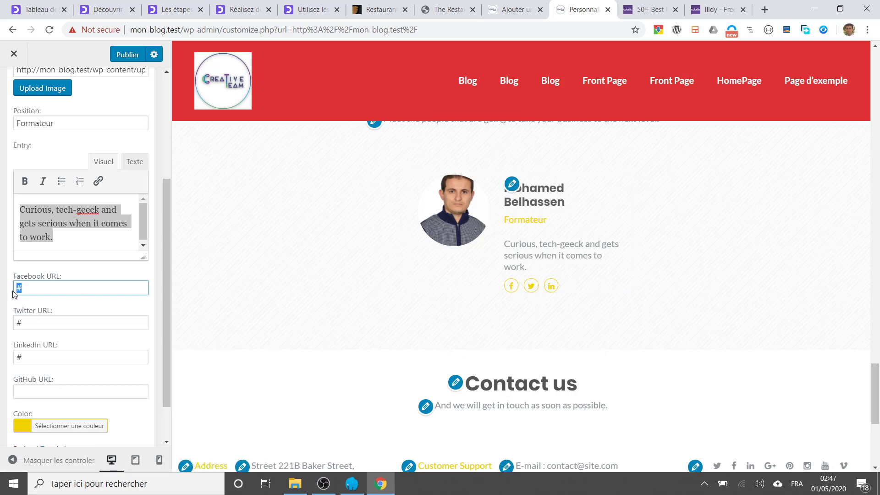
pyautogui.click(34, 325)
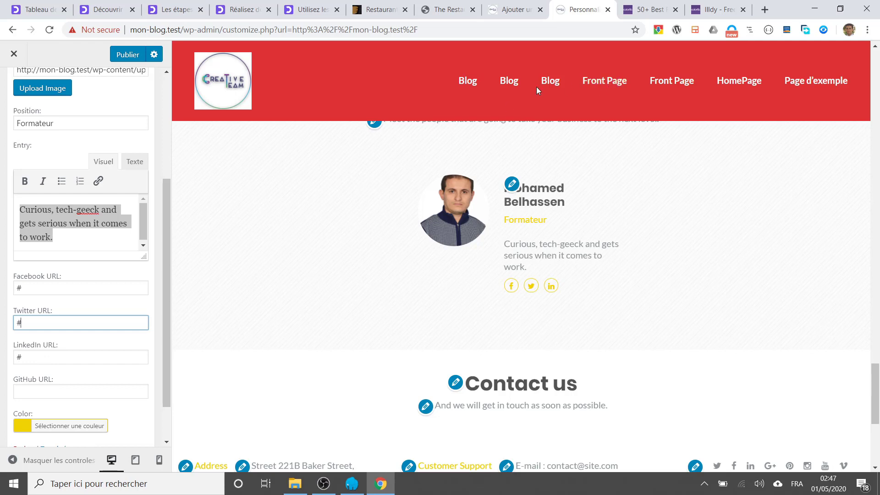
pyautogui.click(765, 10)
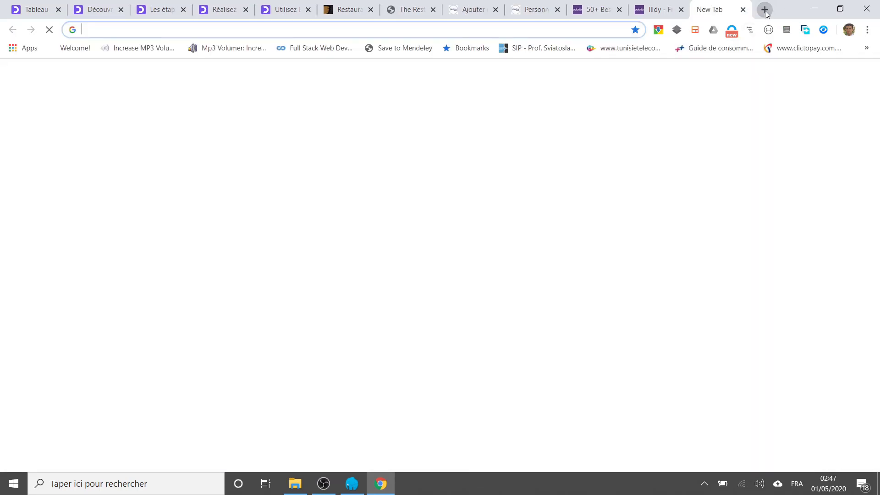
# On facebook.com, open your own profile and copy its URL, then return to the customizer.
pyautogui.write('fa')
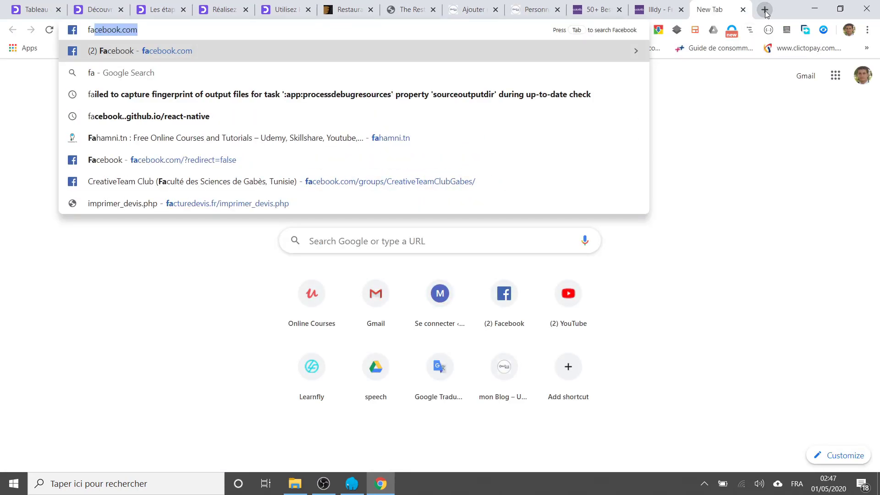
pyautogui.press('Return')
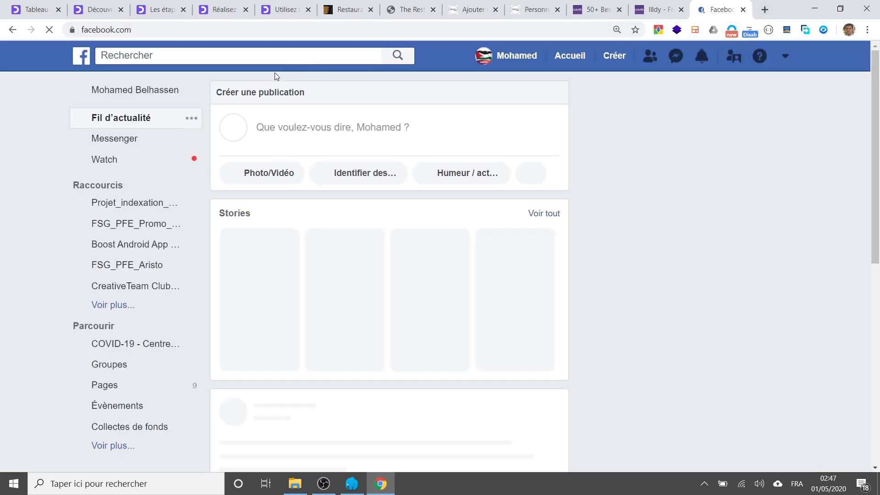
pyautogui.click(133, 91)
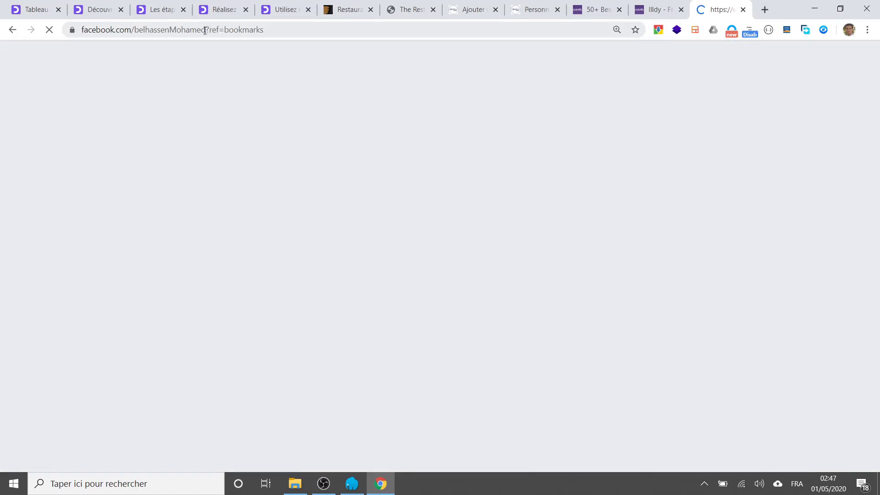
pyautogui.moveTo(206, 29); pyautogui.dragTo(61, 32)
pyautogui.hotkey('ctrl', 'c')
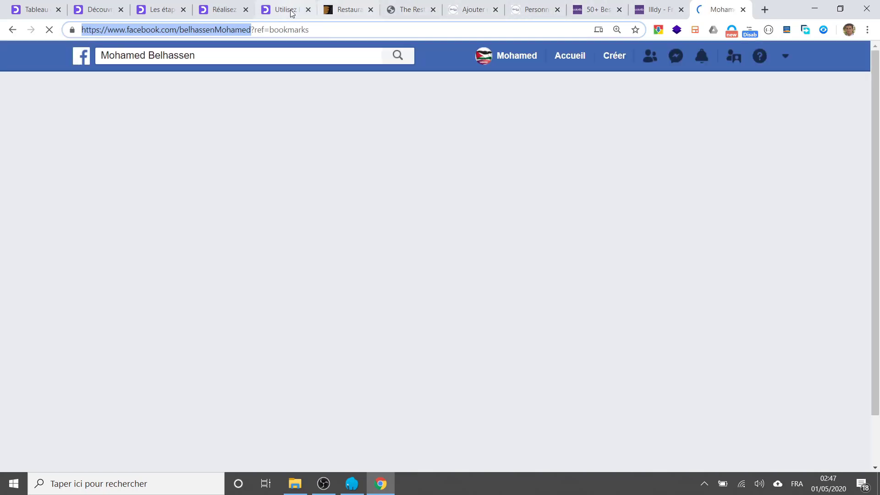
pyautogui.click(532, 10)
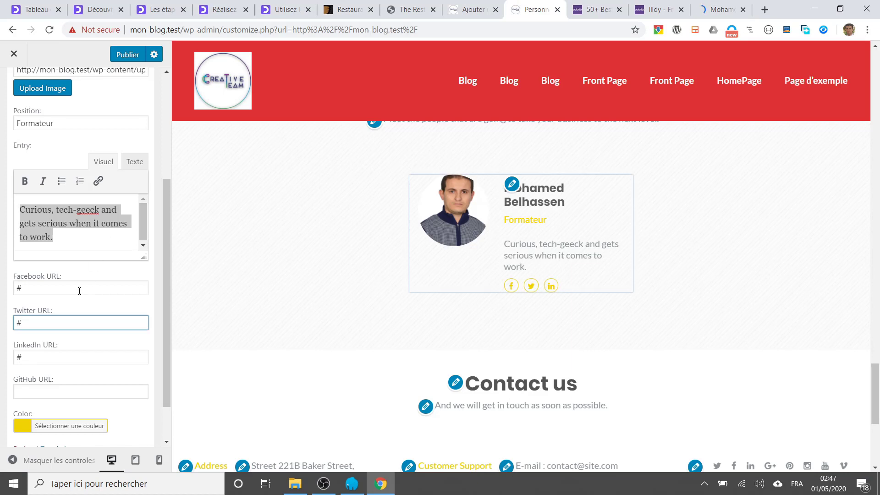
# Paste the profile URL into Facebook URL and clear the # from Twitter and LinkedIn URLs.
pyautogui.moveTo(71, 288); pyautogui.dragTo(3, 281)
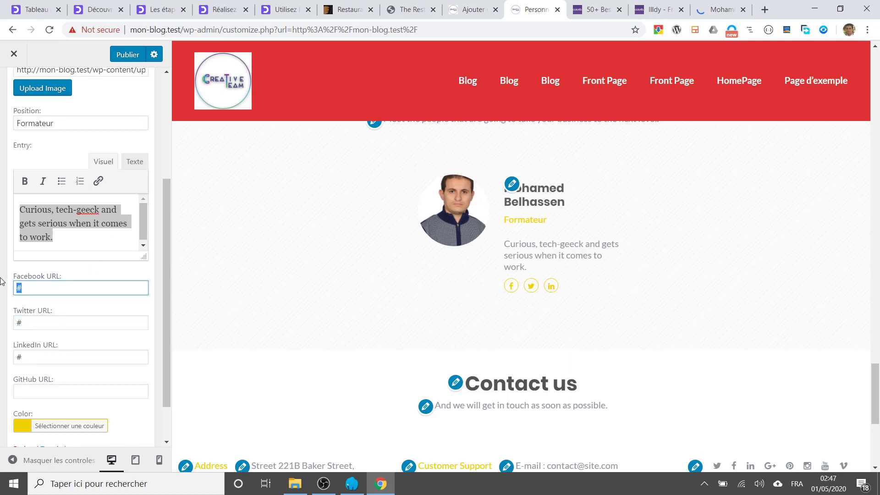
pyautogui.hotkey('ctrl', 'v')
pyautogui.click(49, 325)
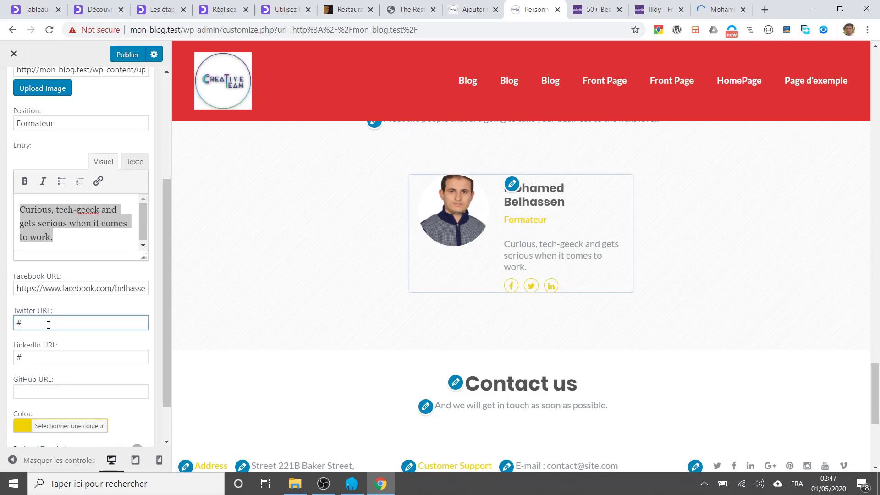
pyautogui.press('BackSpace')
pyautogui.click(41, 358)
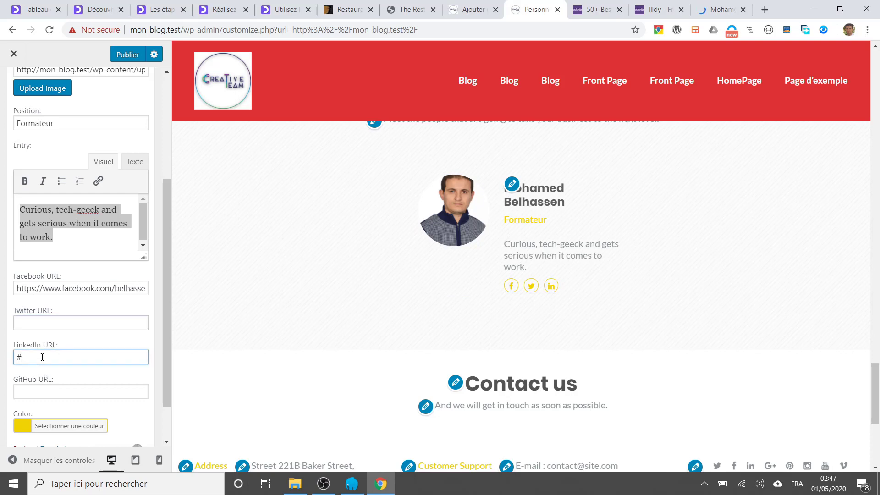
pyautogui.press('BackSpace')
pyautogui.click(66, 390)
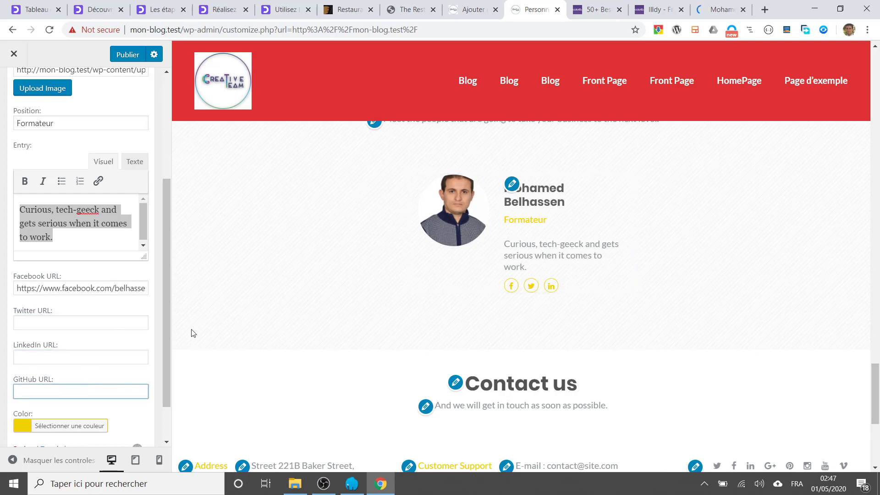
pyautogui.click(107, 328)
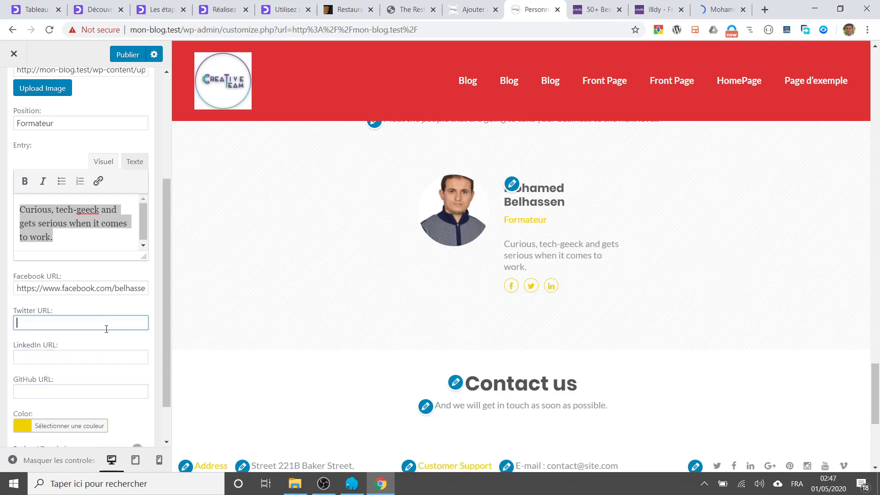
# Publish the team member changes and return to the customizer.
pyautogui.click(129, 54)
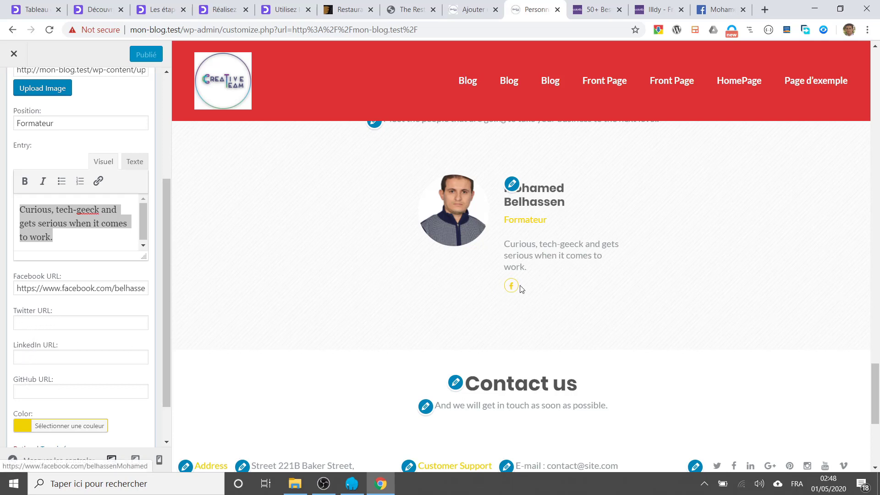
pyautogui.click(481, 10)
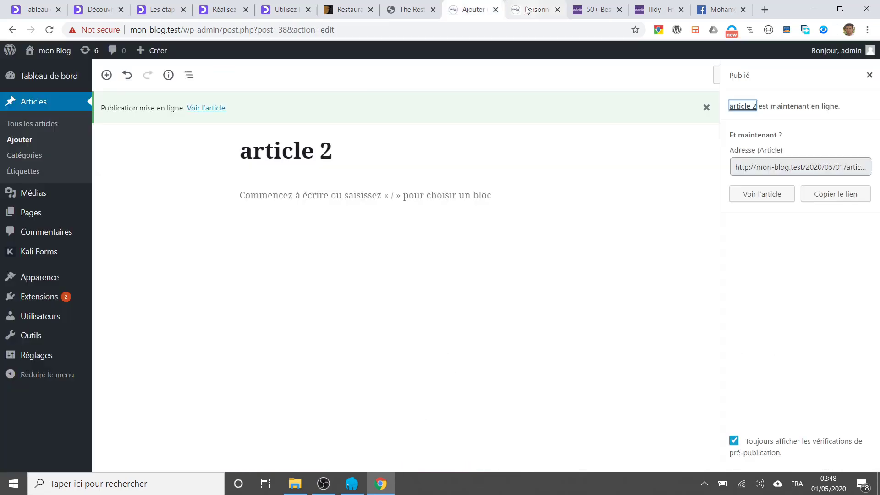
pyautogui.click(527, 10)
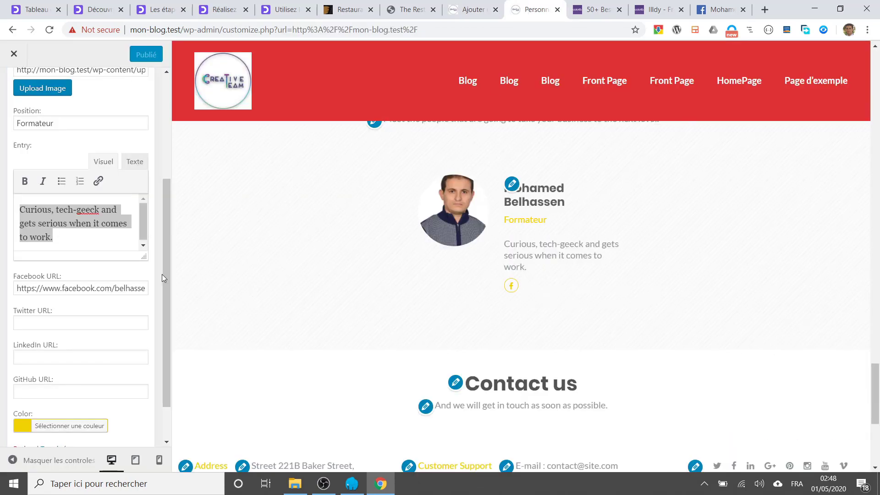
pyautogui.scroll(4, 90, 313)
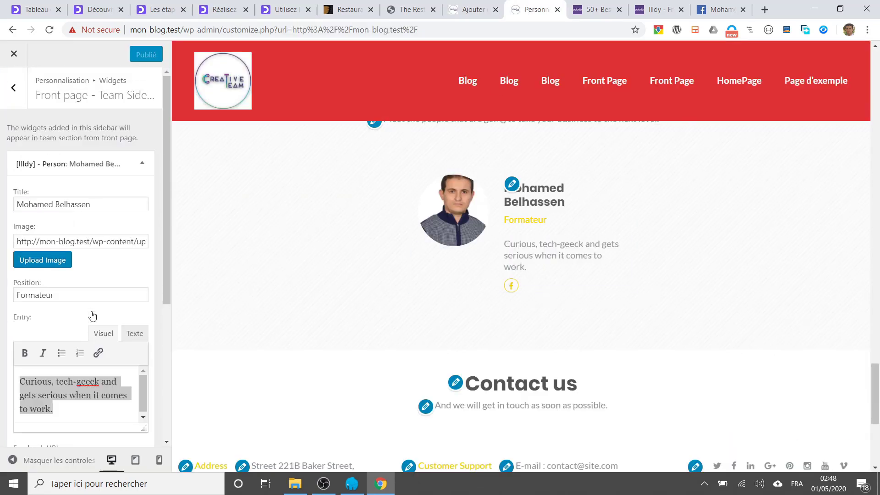
# Change the Contact us section title to 'Contacter nous'.
pyautogui.click(26, 112)
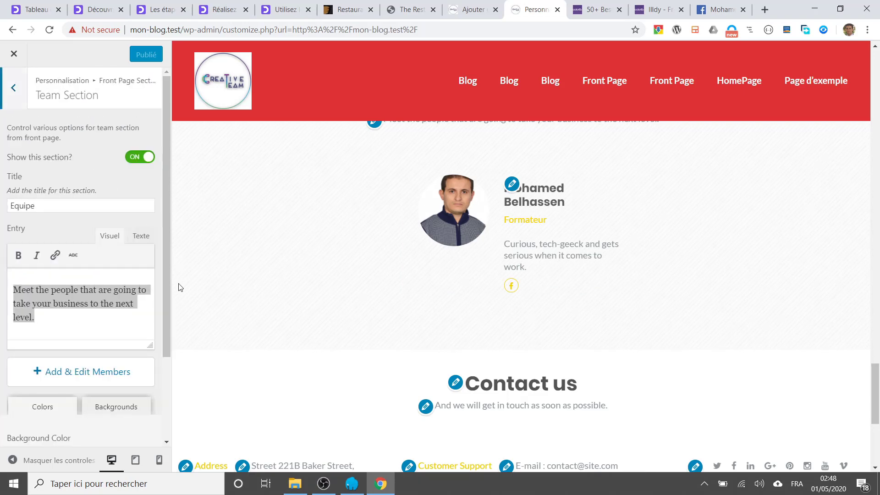
pyautogui.click(18, 94)
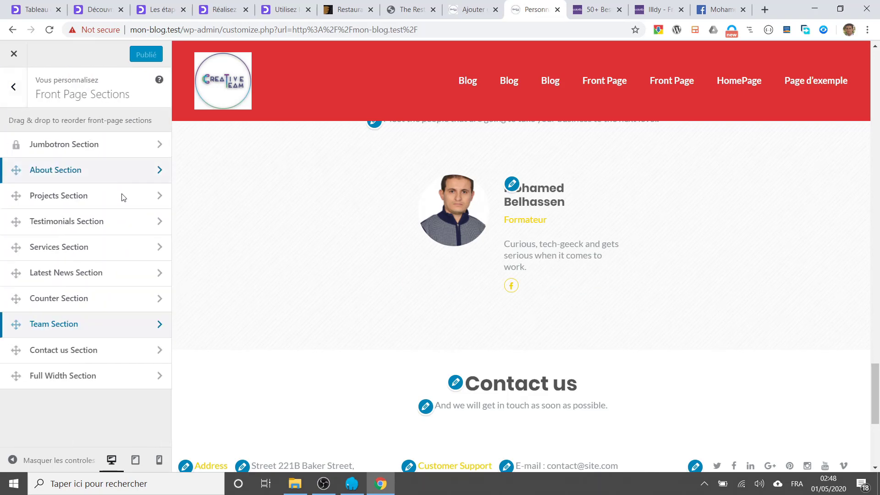
pyautogui.click(115, 351)
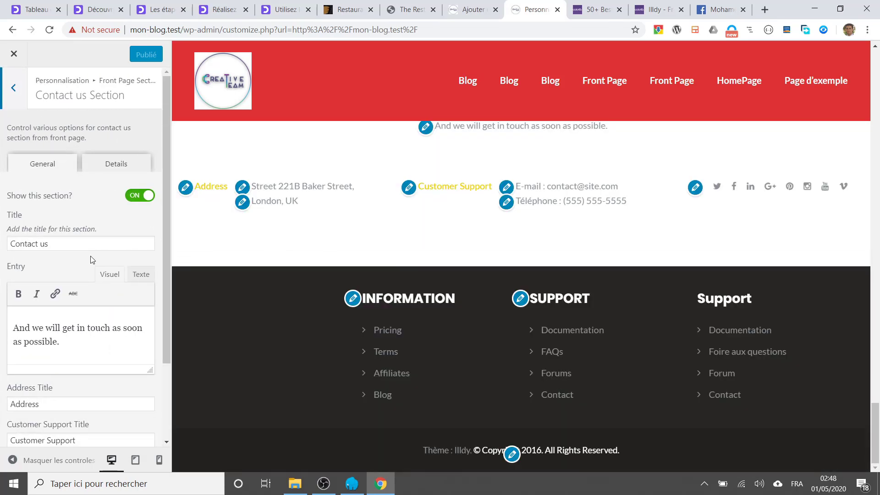
pyautogui.moveTo(59, 246); pyautogui.dragTo(14, 244)
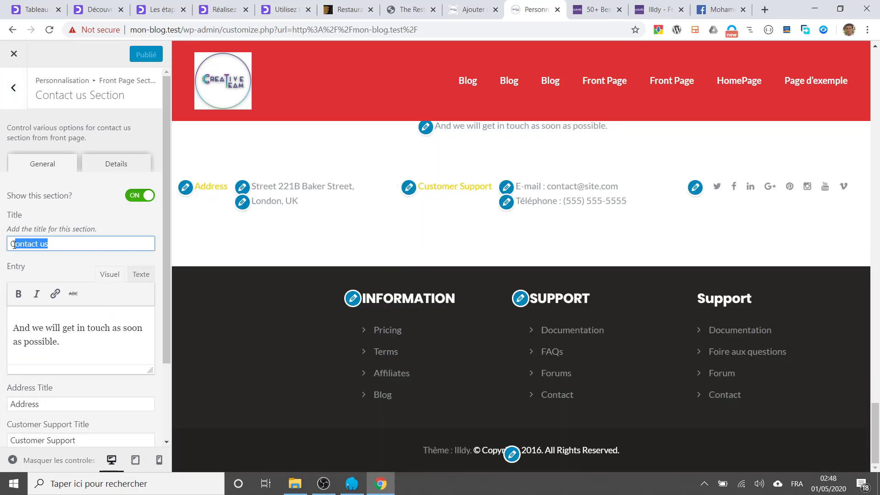
pyautogui.click(42, 243)
pyautogui.doubleClick(40, 243)
pyautogui.write('er')
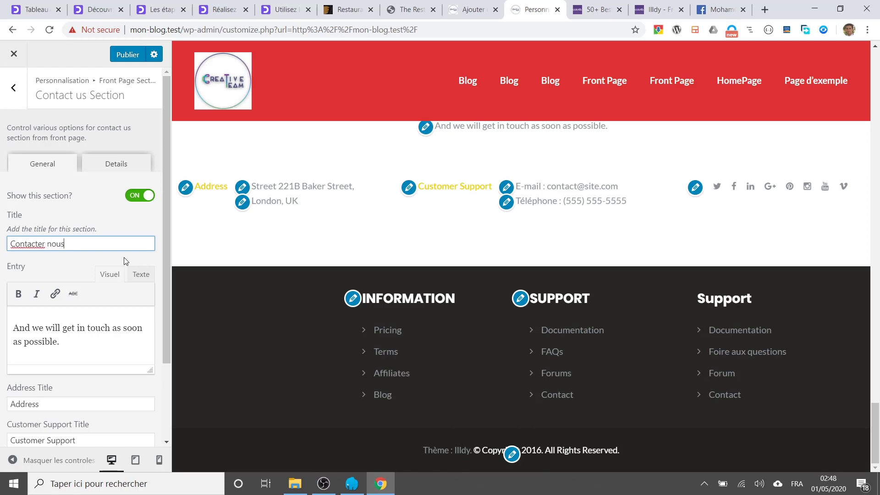
# Review the Address title field, then go to the article 2 editor tab.
pyautogui.scroll(-2, 73, 330)
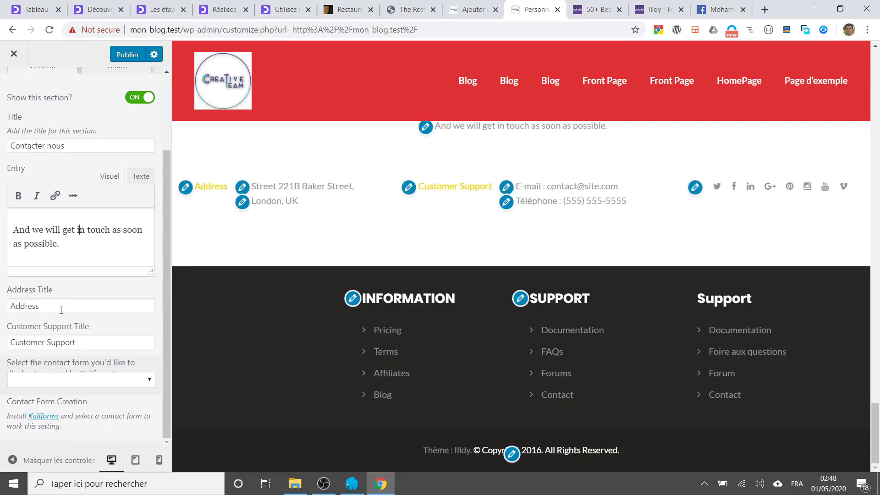
pyautogui.click(61, 311)
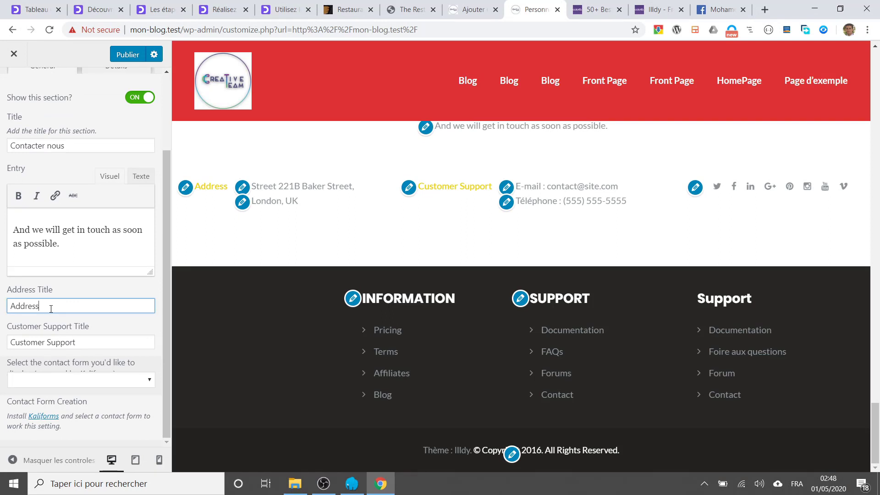
pyautogui.scroll(2, 74, 306)
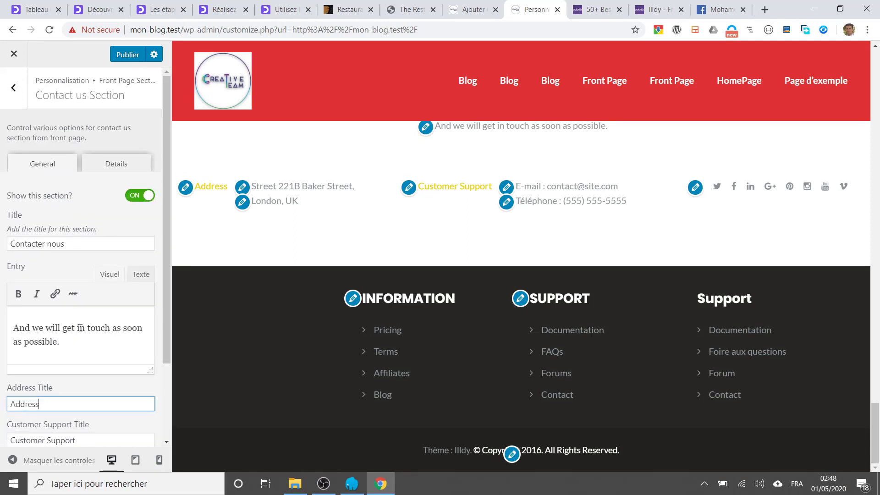
pyautogui.scroll(-2, 81, 329)
pyautogui.doubleClick(31, 306)
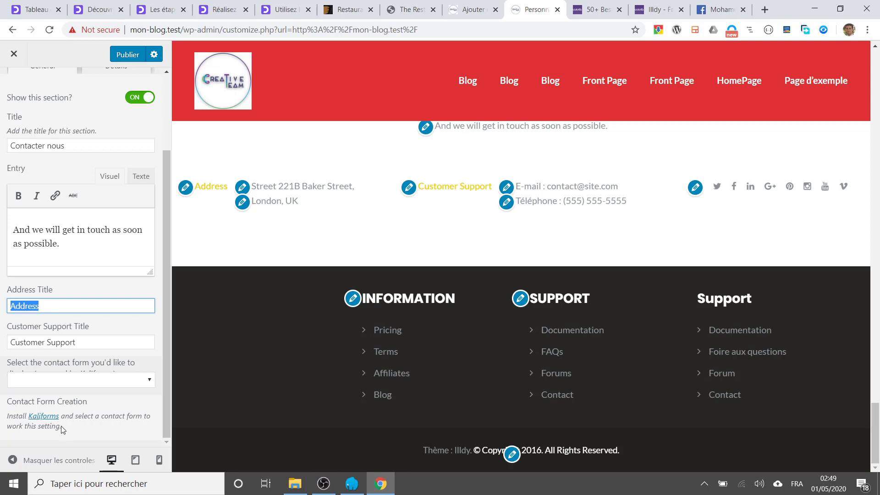
pyautogui.click(474, 10)
# Confirm Kali Forms is active under Extensions installées, then bring up the customizer's contact form choices.
pyautogui.click(524, 16)
pyautogui.click(474, 10)
pyautogui.moveTo(49, 302)
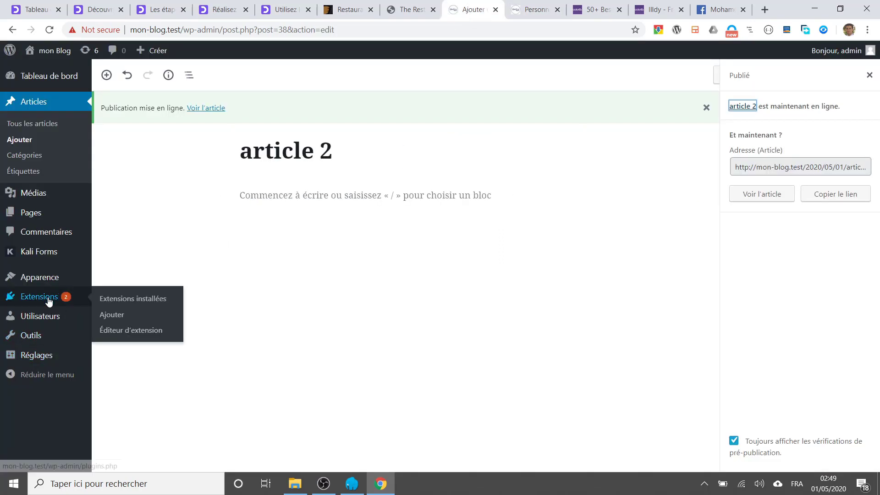
pyautogui.click(122, 306)
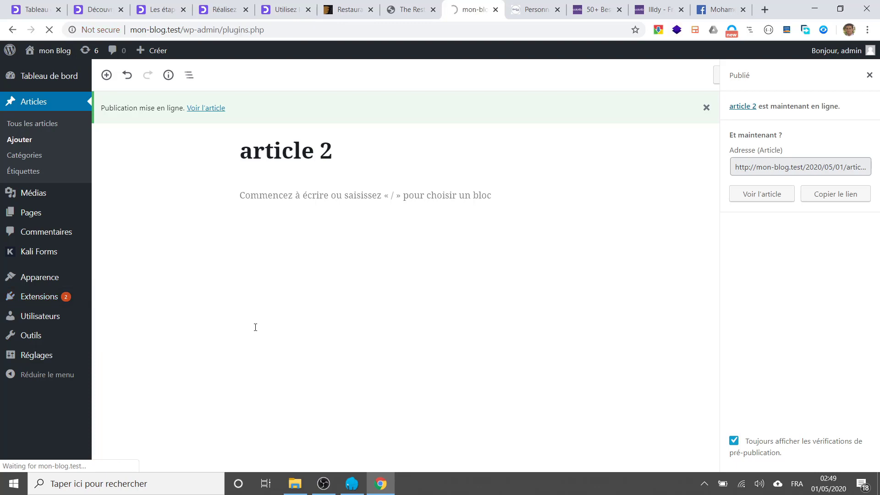
pyautogui.scroll(-2, 263, 345)
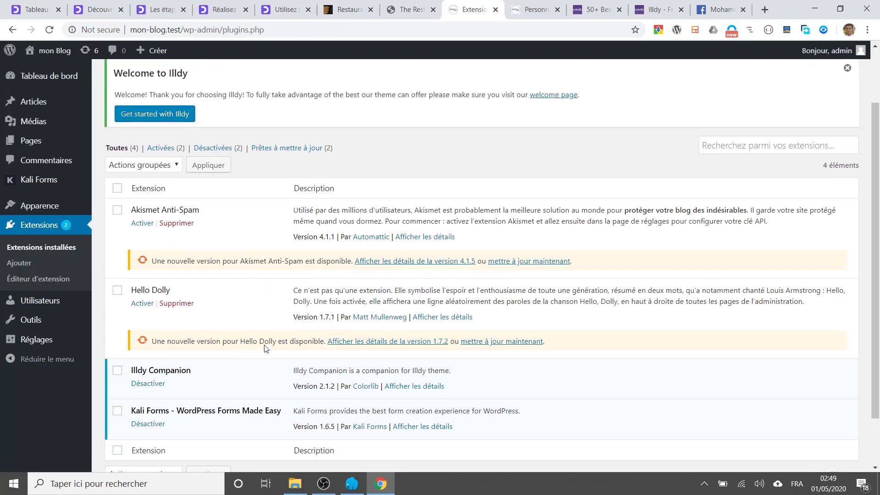
pyautogui.scroll(-2, 264, 348)
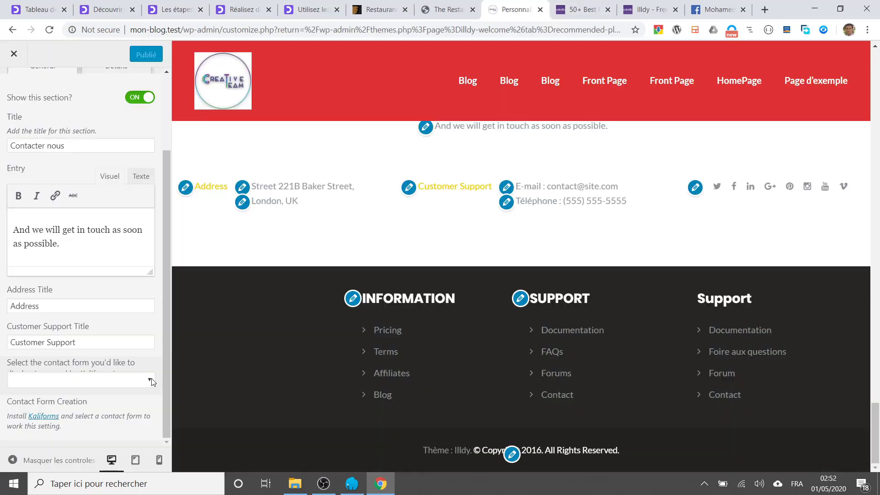
pyautogui.click(151, 379)
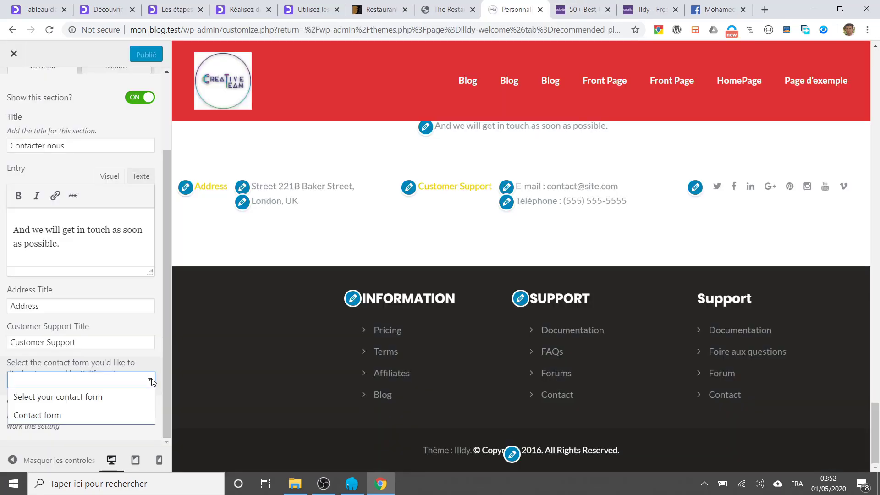
# Choose 'Contact form' for the Contact us section and publish.
pyautogui.click(93, 417)
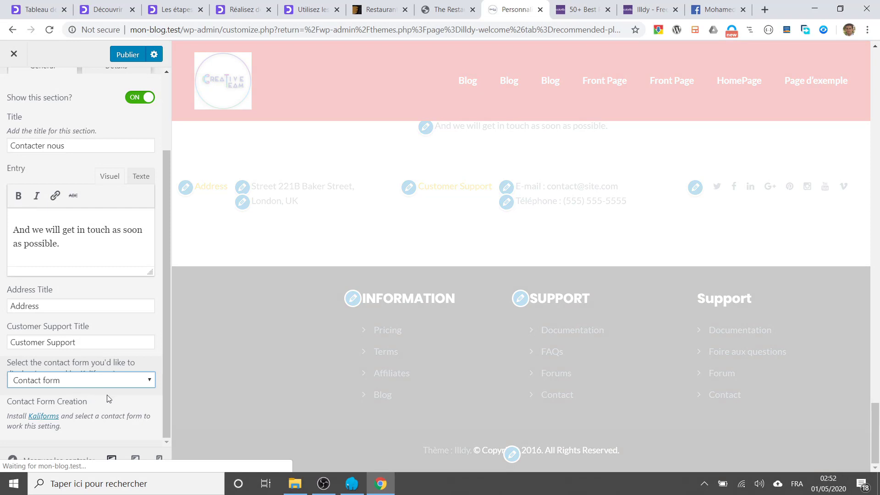
pyautogui.scroll(-7, 386, 347)
pyautogui.scroll(4, 385, 346)
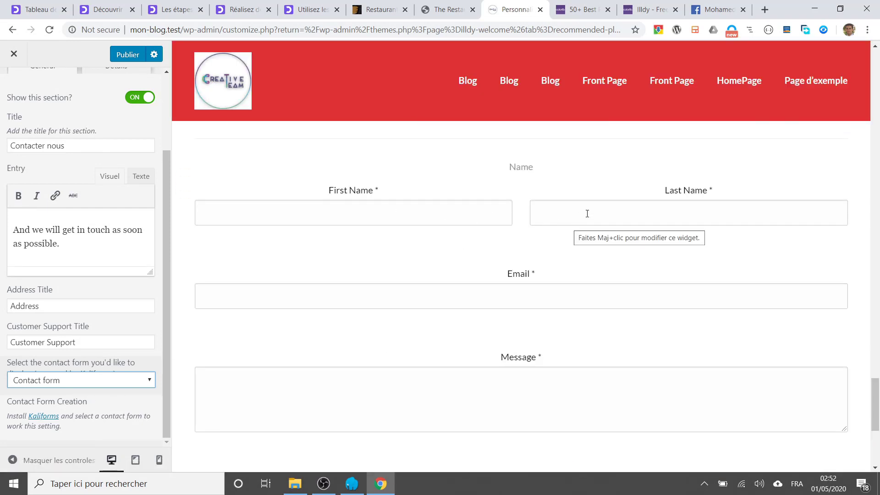
pyautogui.scroll(-6, 419, 310)
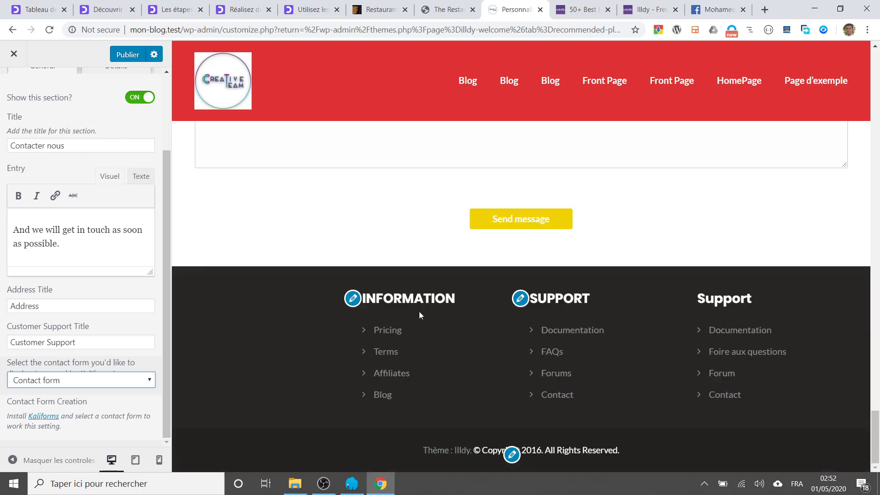
pyautogui.click(129, 54)
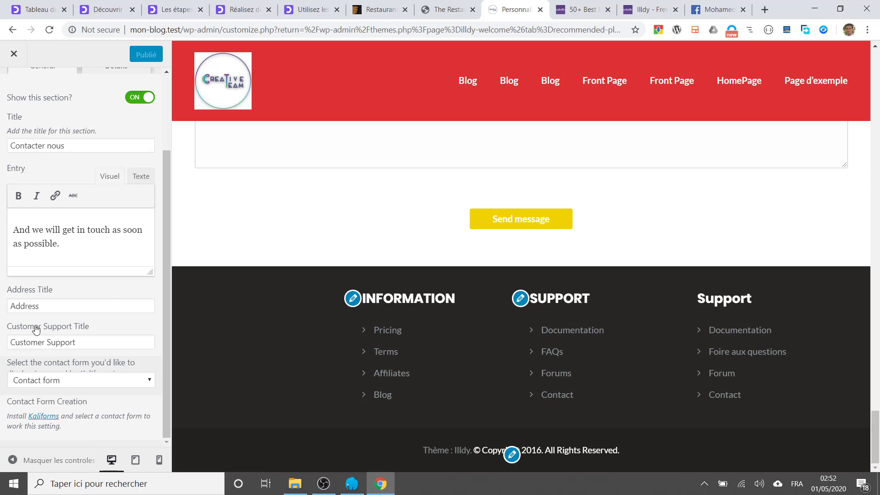
# Review the Address and Customer Support titles, then return to Front Page Sections.
pyautogui.click(11, 307)
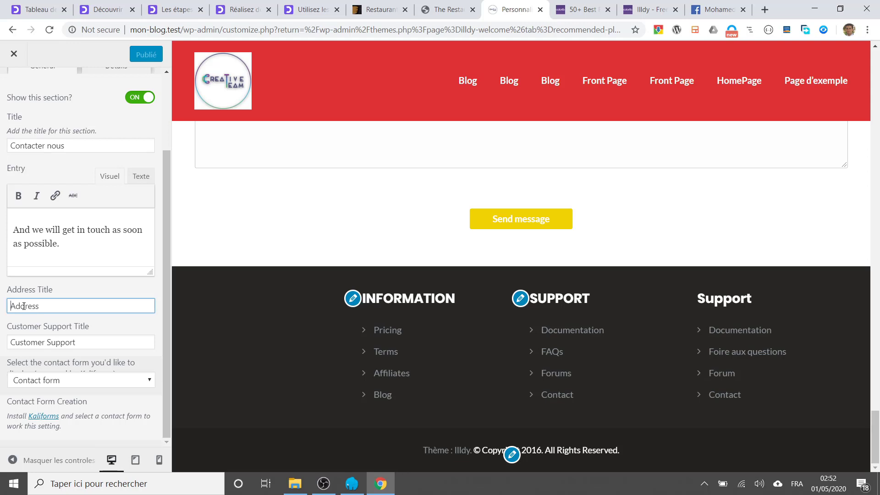
pyautogui.doubleClick(24, 306)
pyautogui.tripleClick(36, 341)
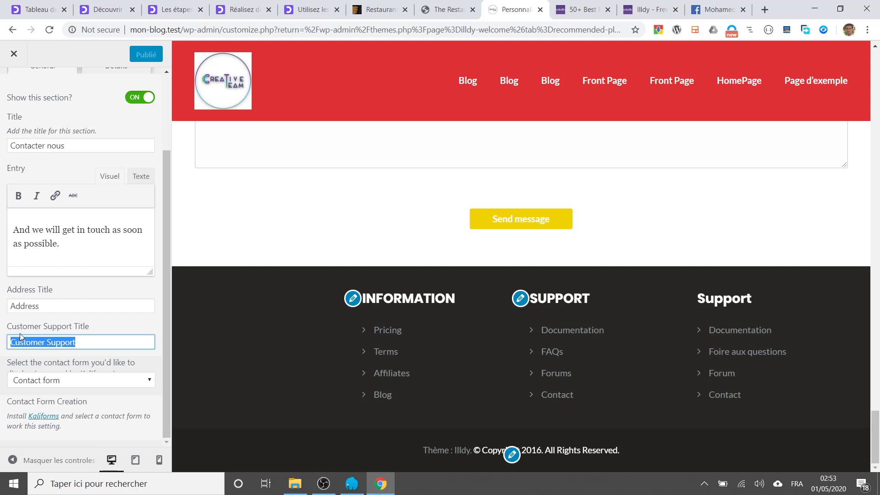
pyautogui.scroll(3, 146, 343)
pyautogui.click(13, 87)
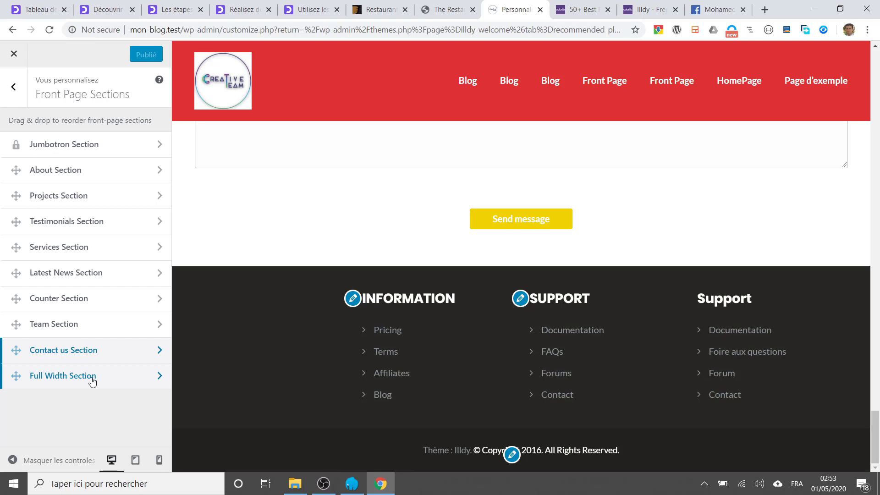
# Add a 'Commentaires récents' widget showing 5 comments to the Full Width Section.
pyautogui.click(92, 381)
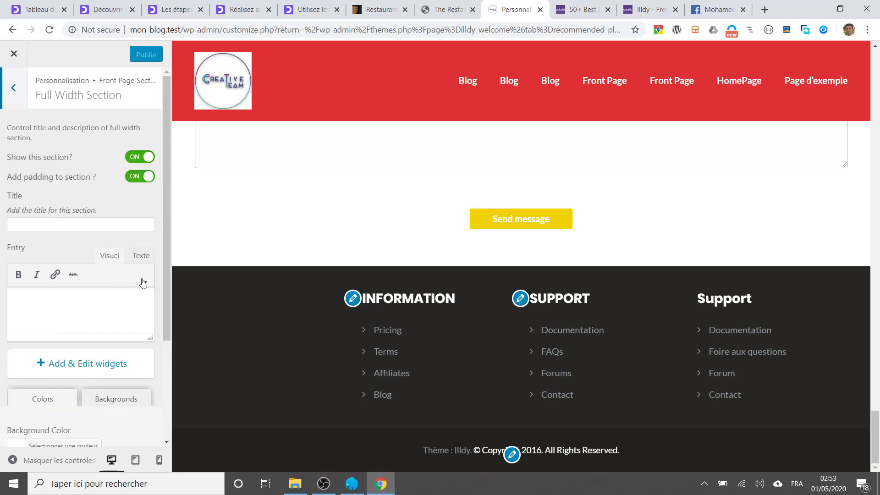
pyautogui.scroll(4, 268, 262)
pyautogui.scroll(-3, 412, 298)
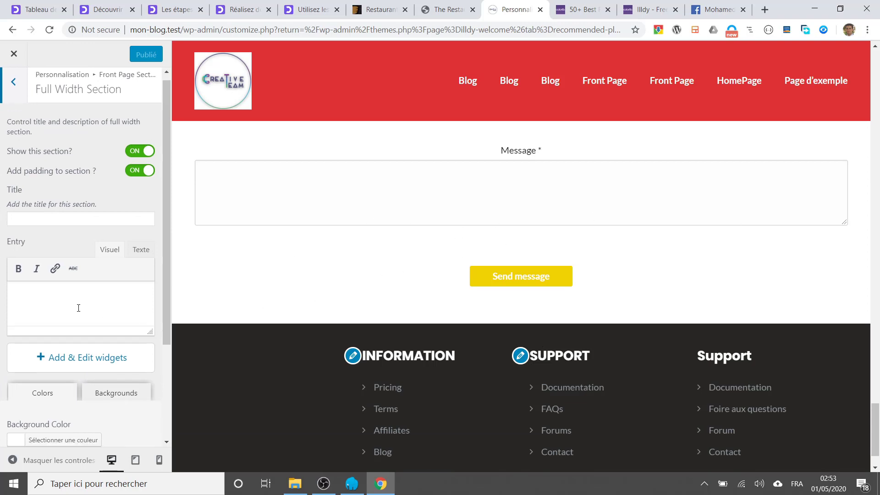
pyautogui.scroll(-3, 76, 307)
pyautogui.click(118, 230)
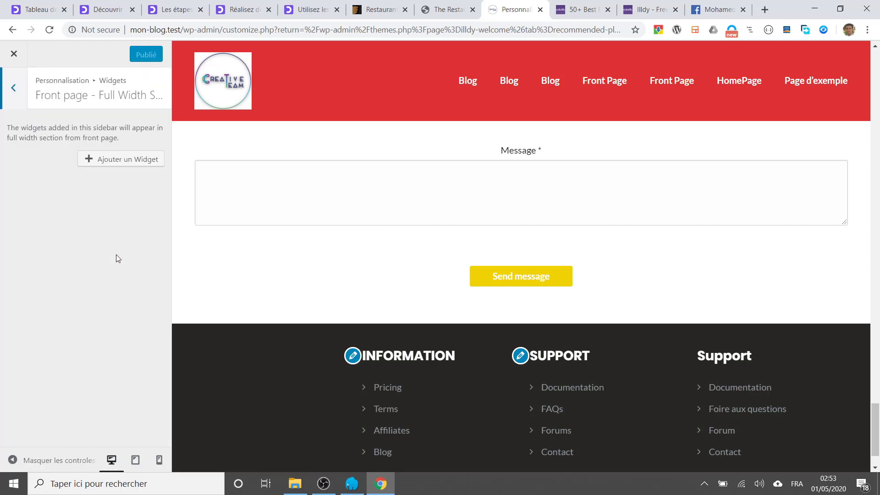
pyautogui.click(121, 159)
pyautogui.click(229, 284)
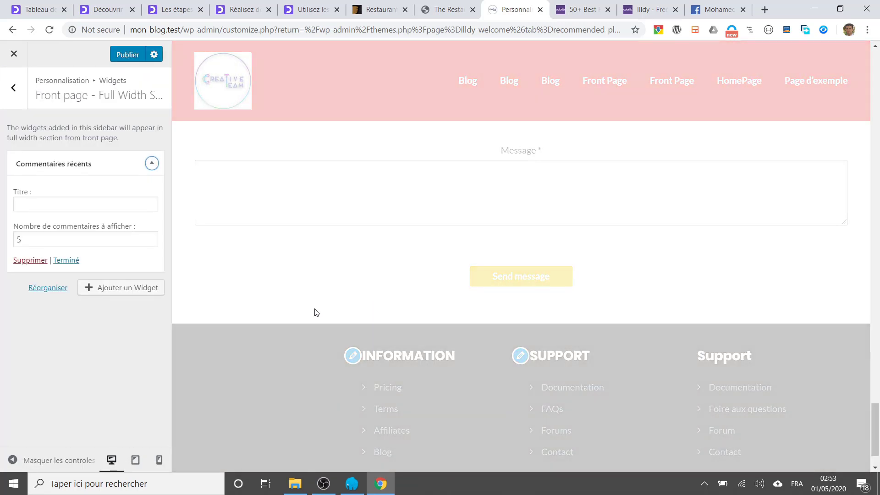
pyautogui.scroll(-4, 399, 367)
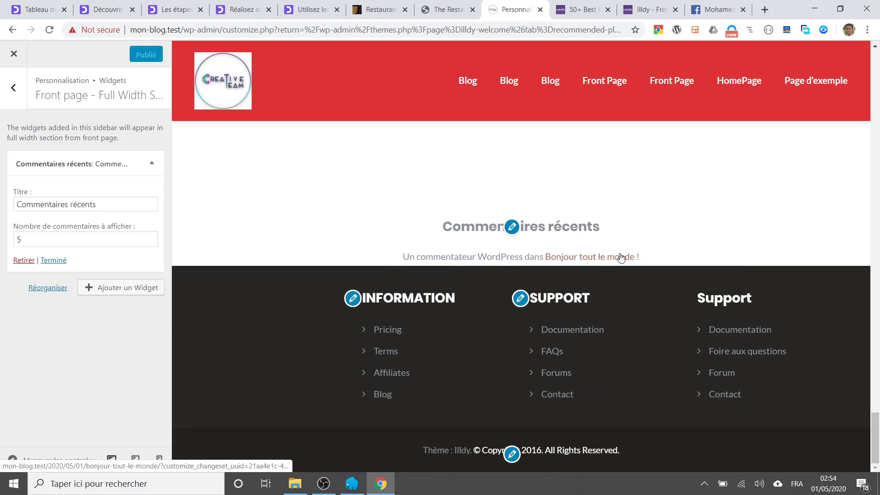
# Open the preview's Blog link in a new browser tab.
pyautogui.click(452, 9)
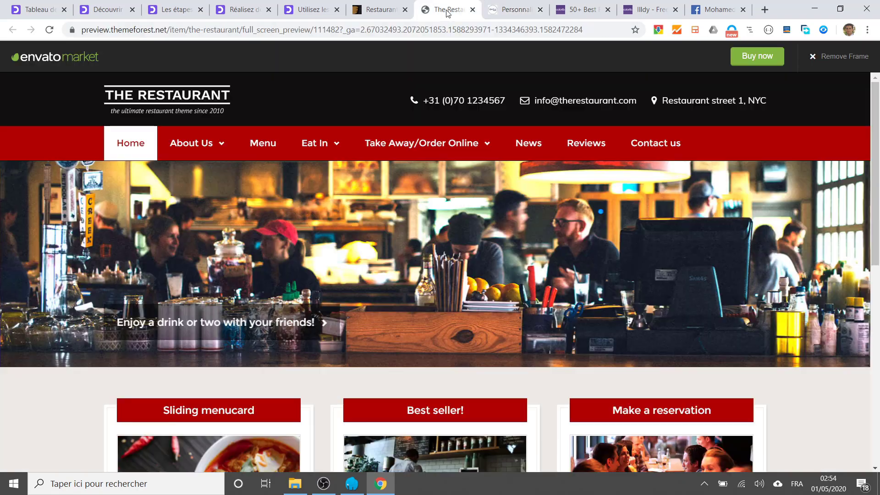
pyautogui.click(493, 9)
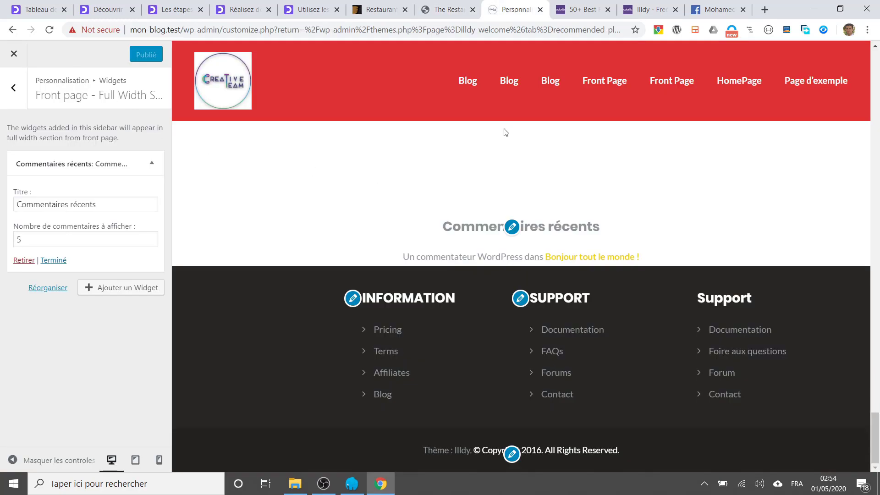
pyautogui.rightClick(509, 81)
pyautogui.click(514, 89)
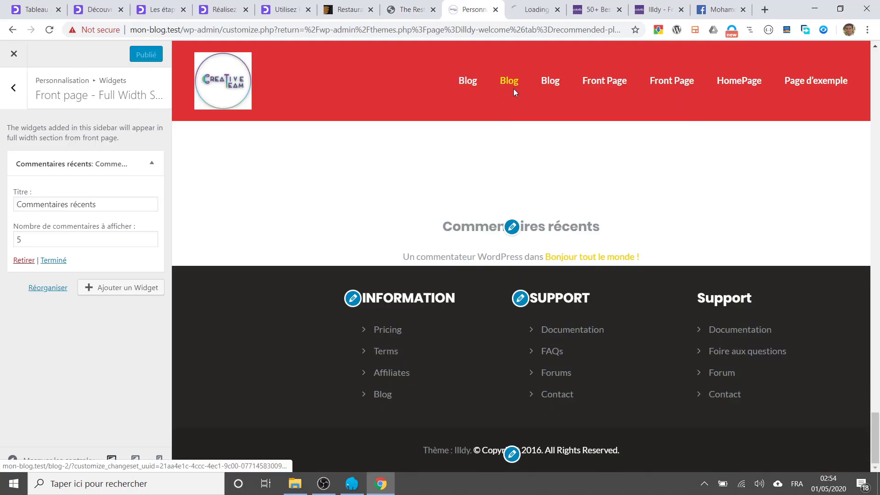
# Post the comment 'un très bon a' on the 'Bonjour tout le monde !' blog post.
pyautogui.click(527, 10)
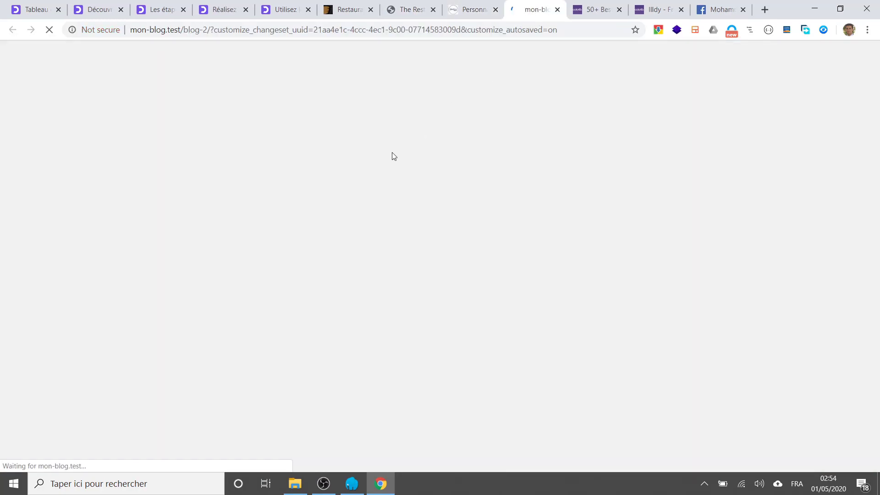
pyautogui.scroll(-12, 351, 249)
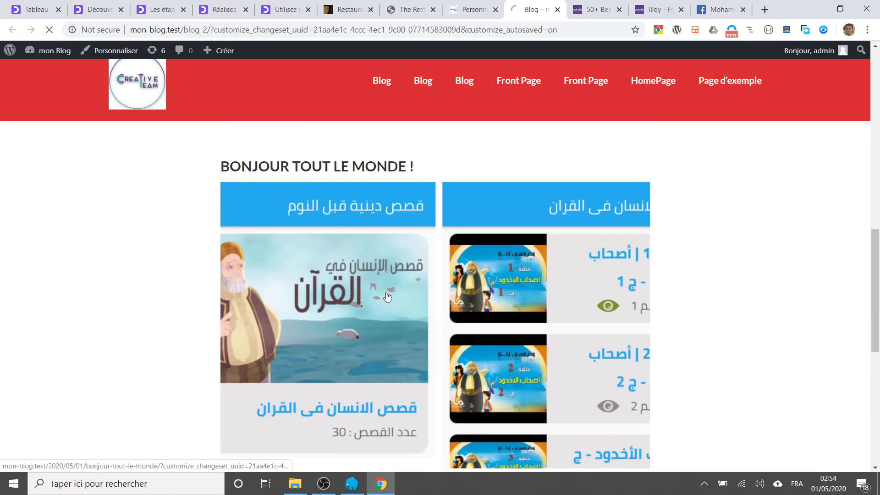
pyautogui.click(377, 302)
pyautogui.scroll(-17, 377, 303)
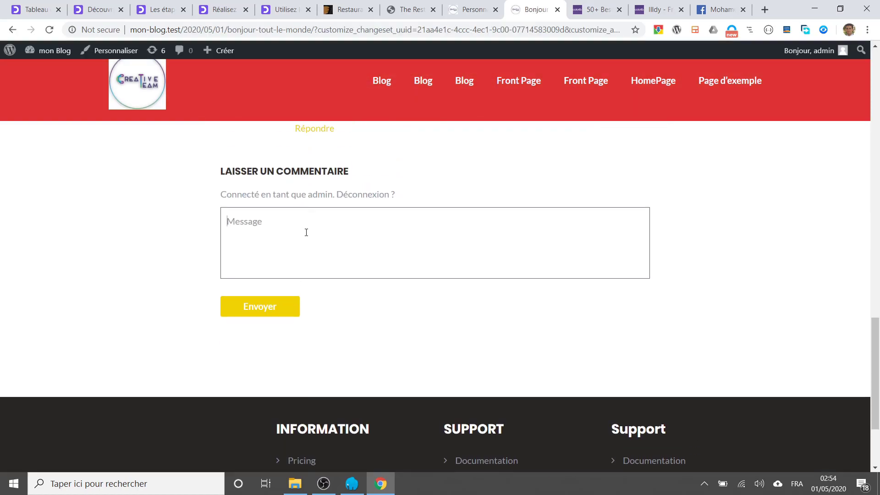
pyautogui.click(306, 233)
pyautogui.write('un très bon article')
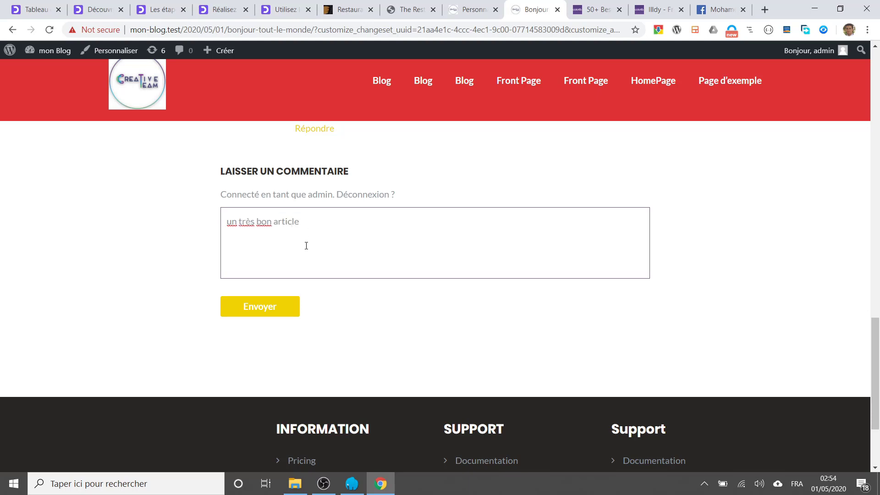
pyautogui.click(275, 309)
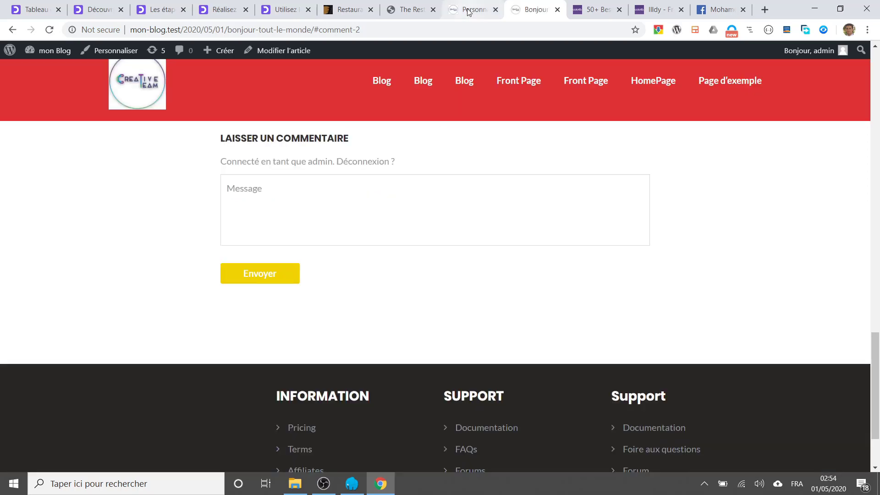
# Reload the customizer and scroll the live homepage down to the recent comments footer.
pyautogui.click(471, 10)
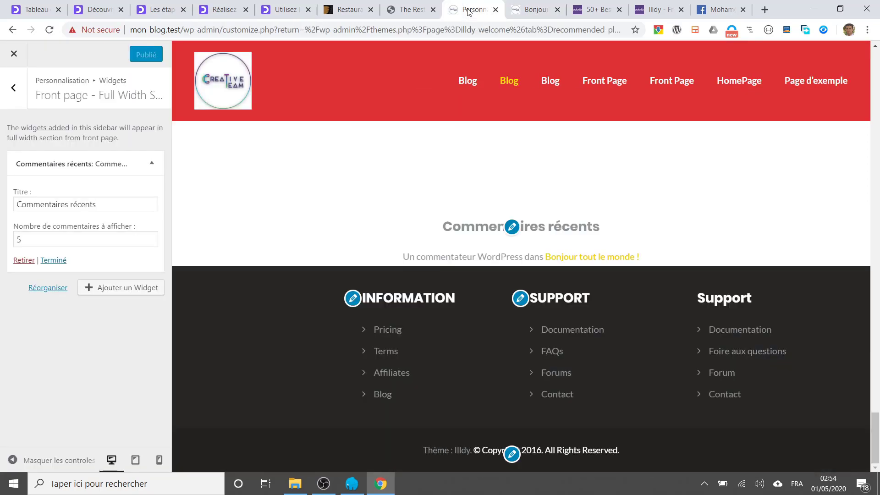
pyautogui.click(48, 30)
pyautogui.hotkey('ctrl', 'Tab')
pyautogui.scroll(5, 179, 137)
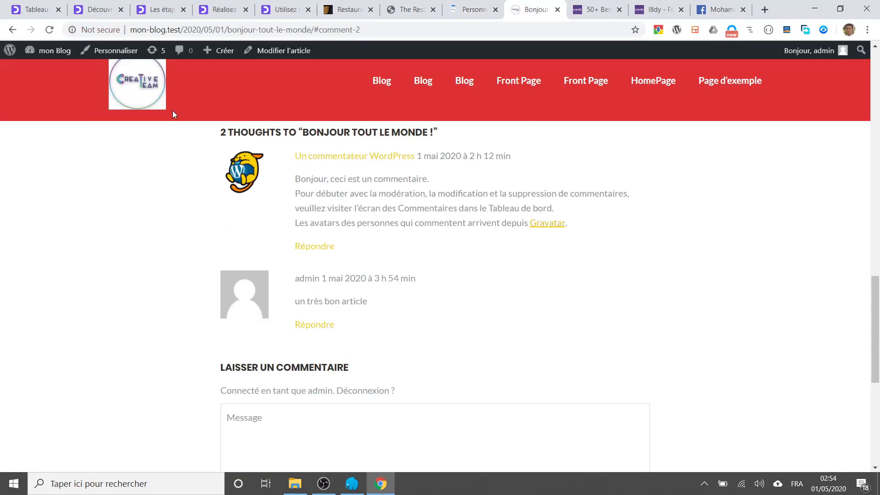
pyautogui.click(110, 87)
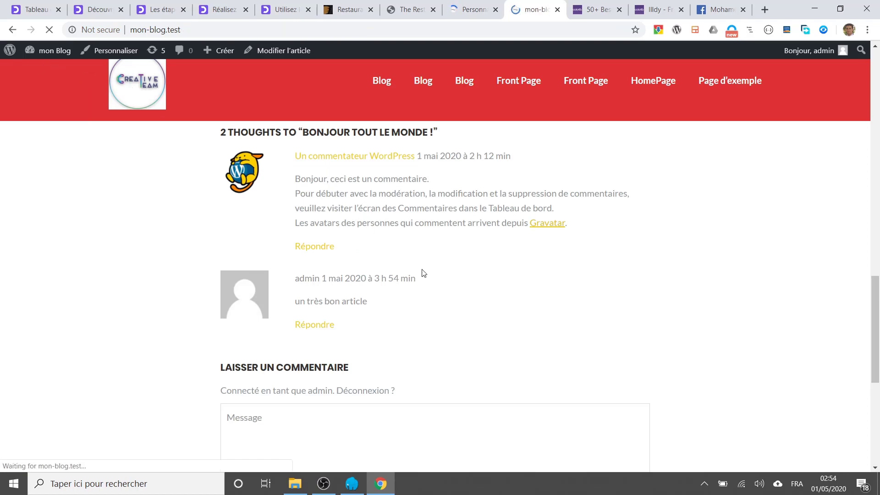
pyautogui.scroll(-20, 428, 293)
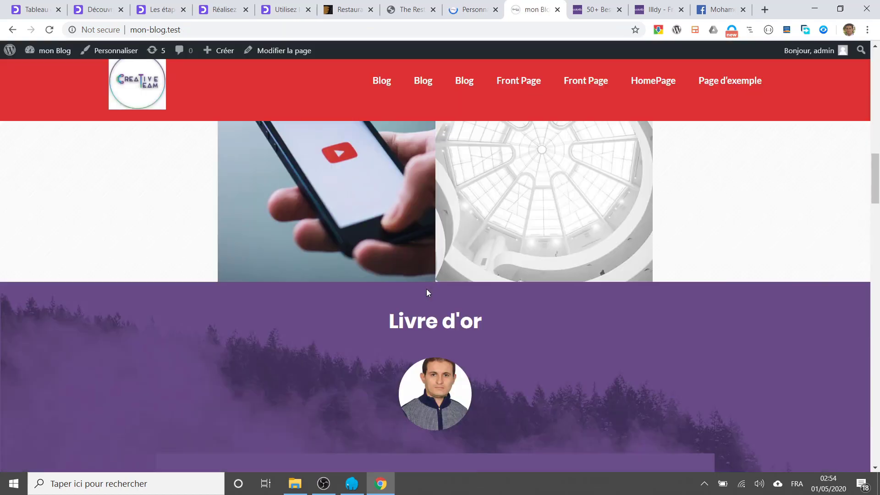
pyautogui.scroll(-20, 426, 289)
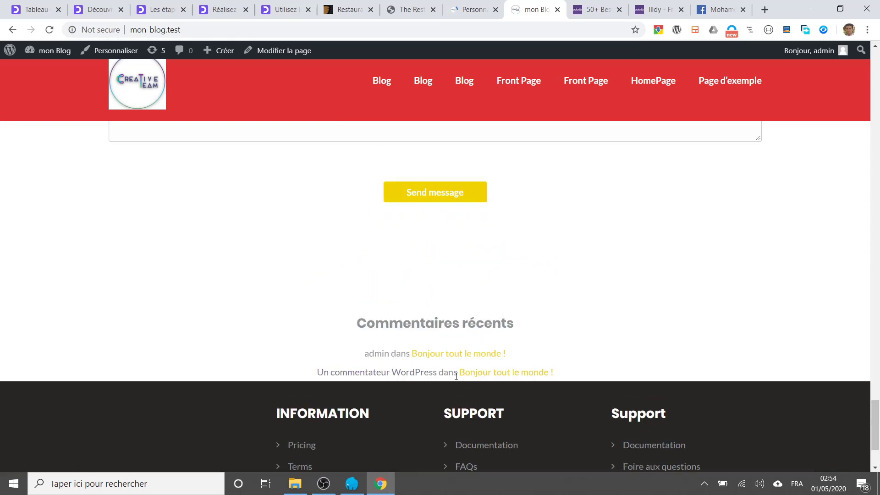
pyautogui.scroll(-1, 450, 374)
pyautogui.scroll(-1, 448, 376)
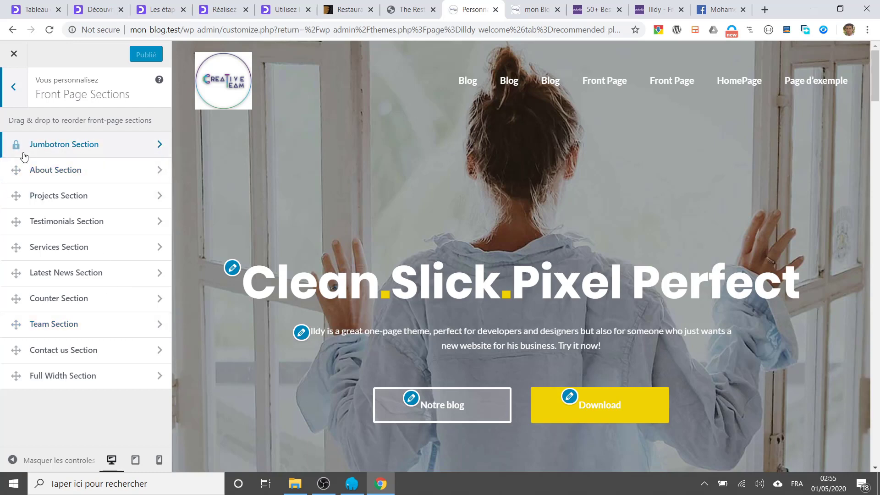
# In Blog Options, review the Blog Jumbotron site title and tagline.
pyautogui.click(13, 91)
pyautogui.click(98, 338)
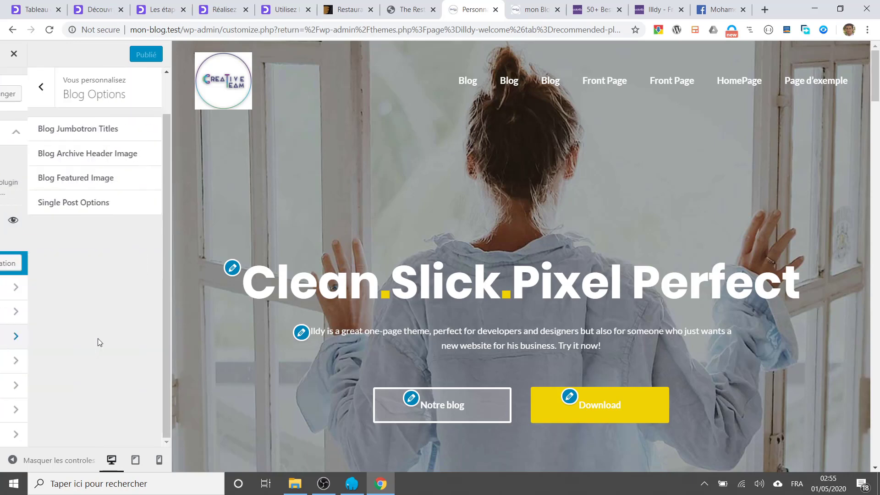
pyautogui.click(90, 129)
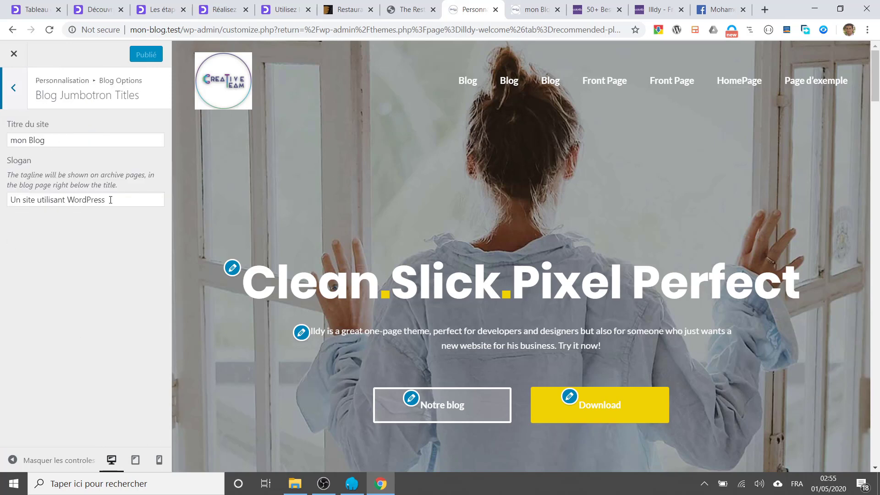
pyautogui.moveTo(111, 200); pyautogui.dragTo(2, 203)
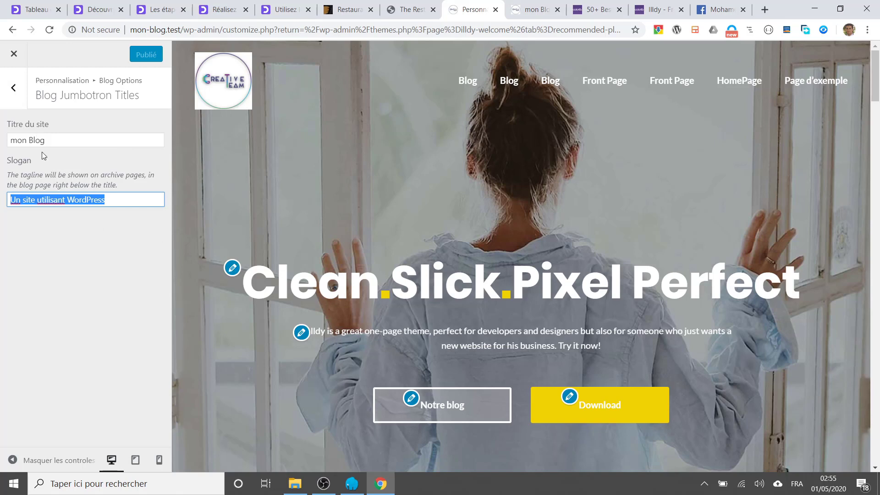
pyautogui.moveTo(66, 141); pyautogui.dragTo(2, 140)
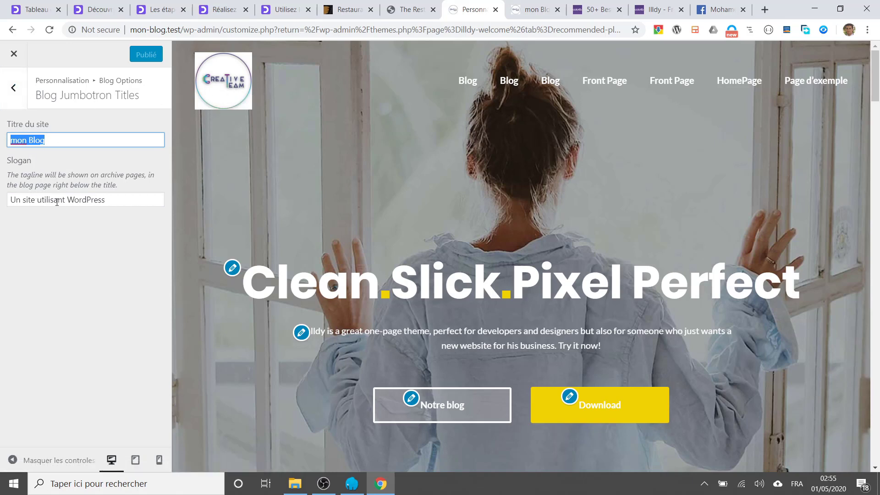
pyautogui.click(13, 88)
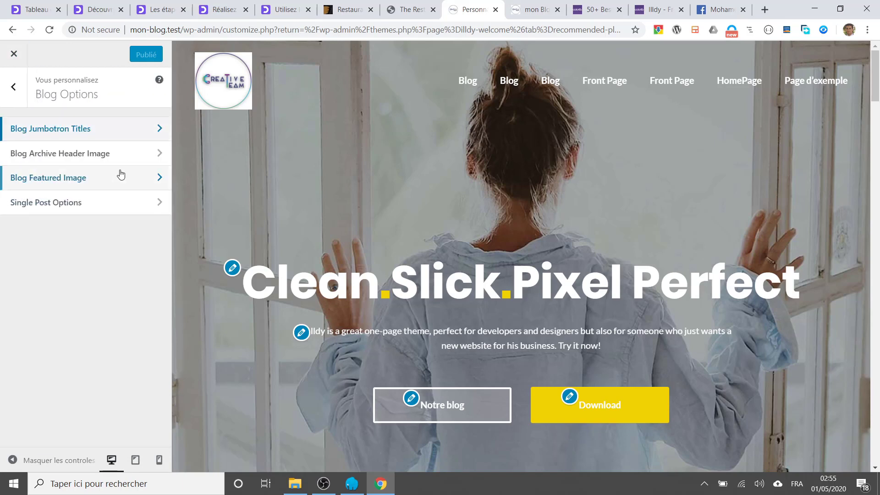
# Inspect Blog Archive Header Image and Single Post Options, then return to the Illdy options.
pyautogui.click(118, 157)
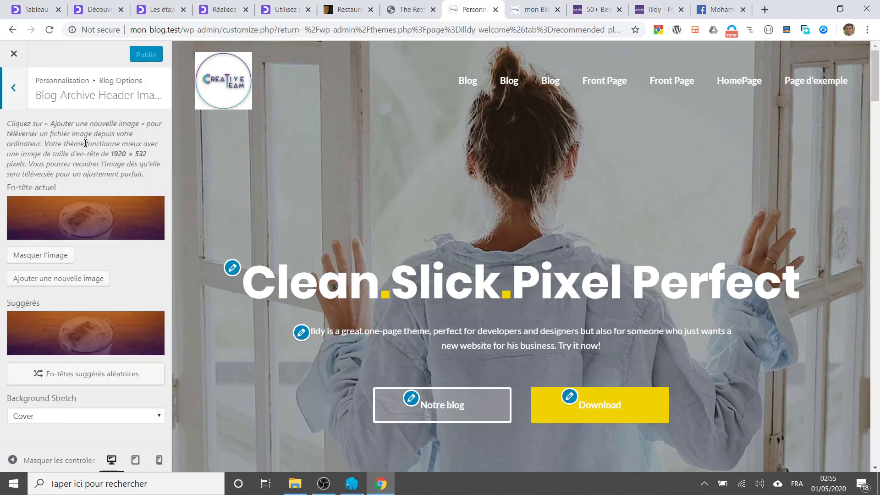
pyautogui.click(23, 104)
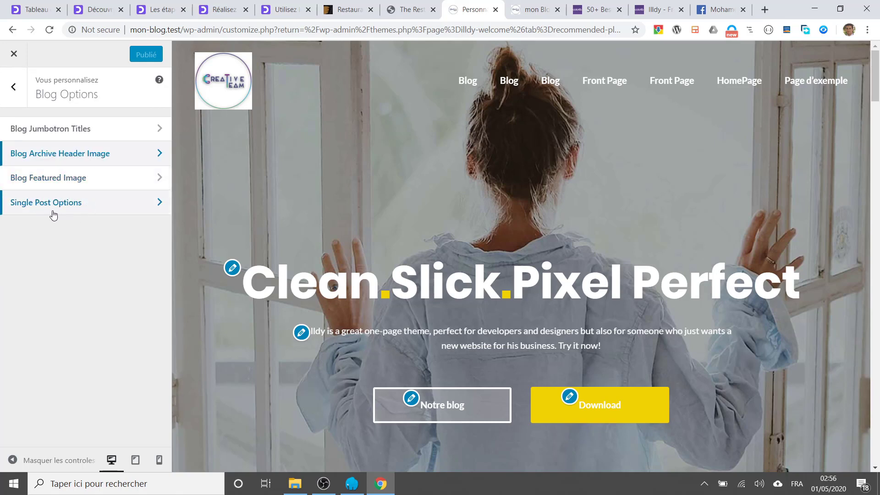
pyautogui.click(94, 210)
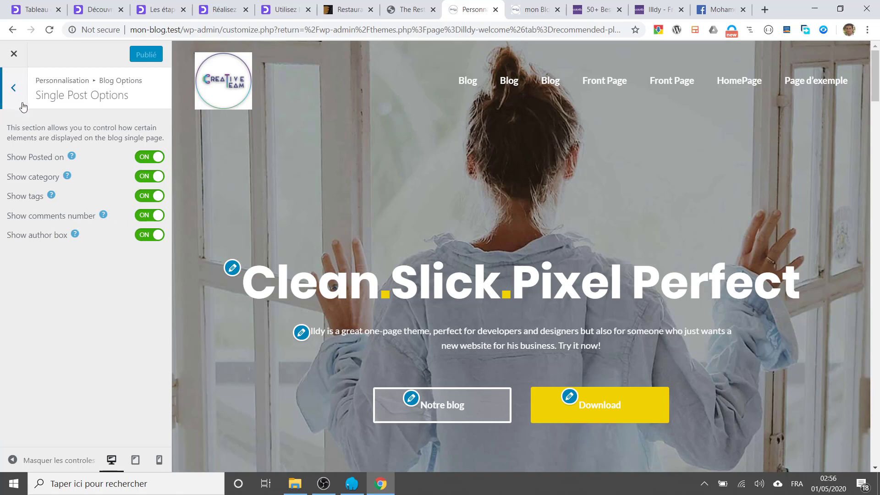
pyautogui.click(14, 87)
pyautogui.click(14, 88)
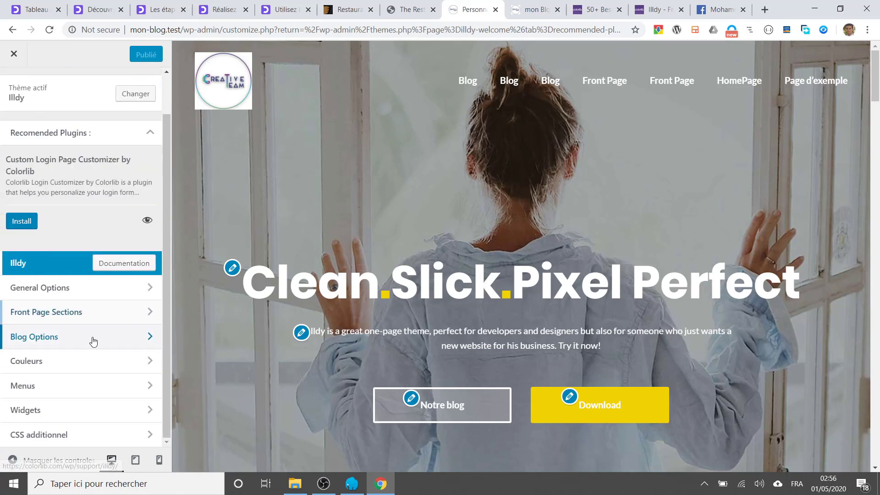
# Apply the orange Palette 3 colour scheme under Couleurs and publish it.
pyautogui.click(104, 363)
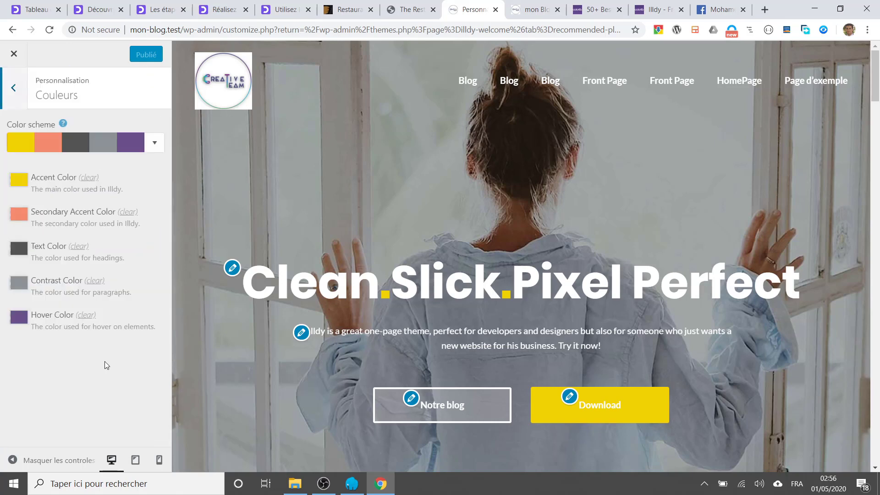
pyautogui.click(157, 143)
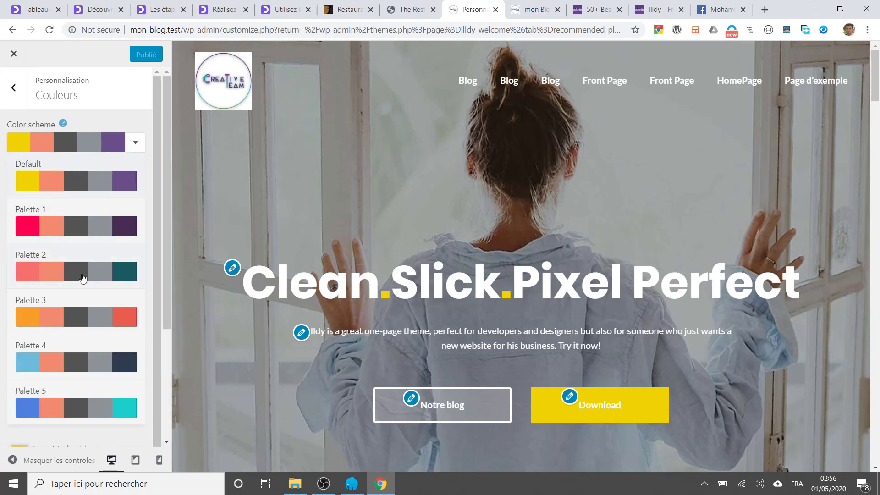
pyautogui.click(84, 321)
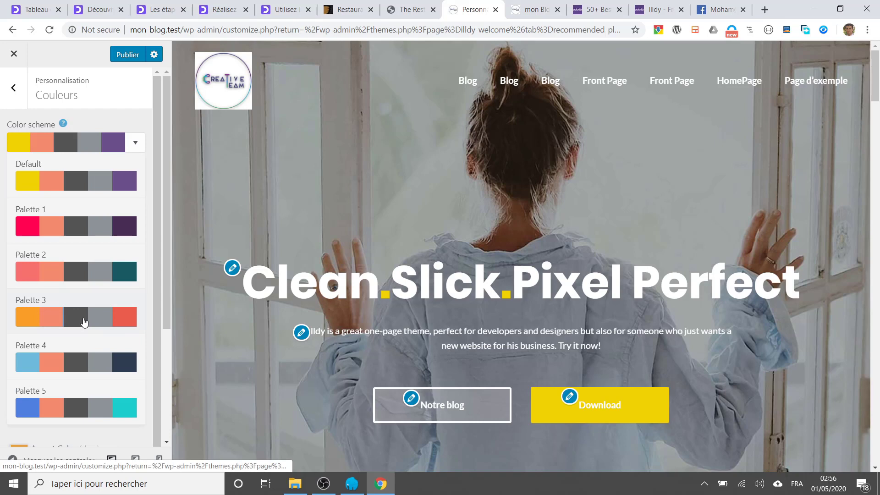
pyautogui.click(126, 62)
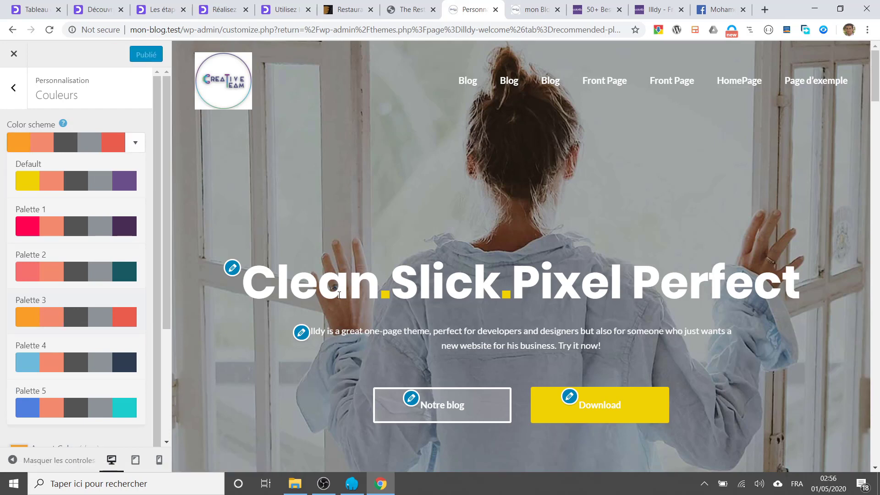
pyautogui.scroll(-1, 257, 360)
pyautogui.scroll(-8, 257, 357)
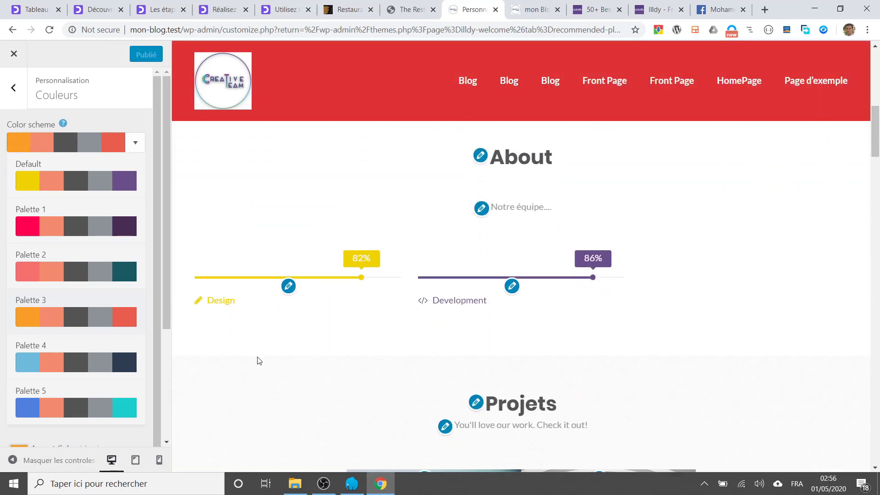
# Glance at the Menus settings, then bring up the Widgets panel.
pyautogui.click(18, 87)
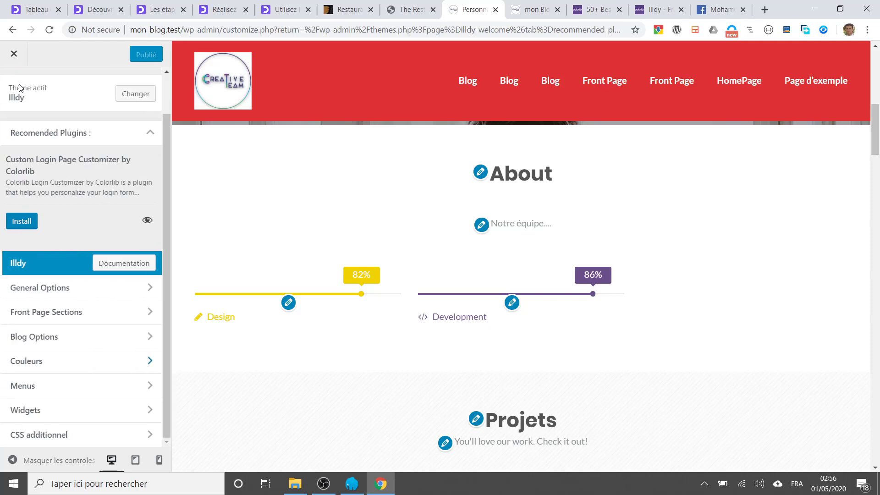
pyautogui.click(89, 393)
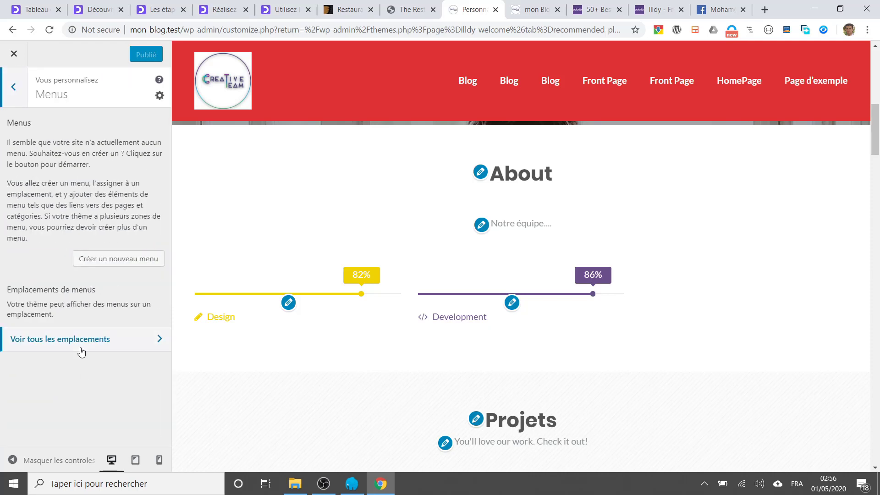
pyautogui.click(13, 90)
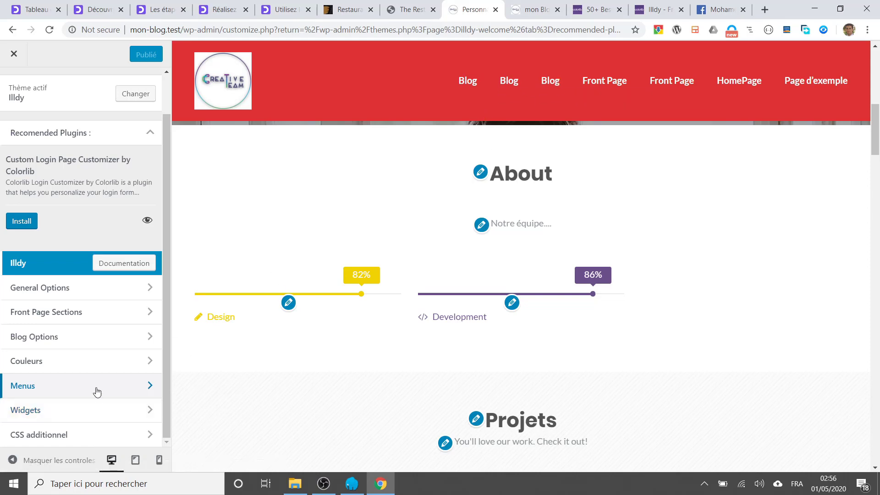
pyautogui.click(81, 413)
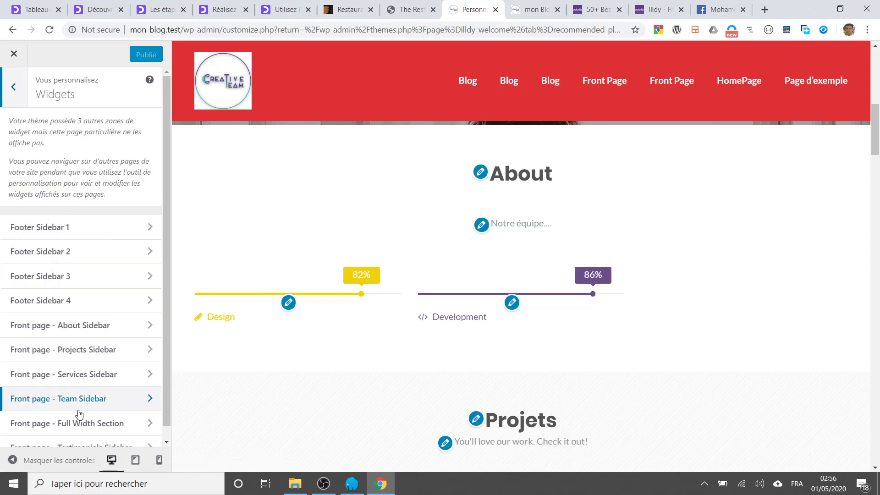
# Add a Calendrier calendar widget to Footer Sidebar 1 and edit its title.
pyautogui.scroll(-8, 388, 383)
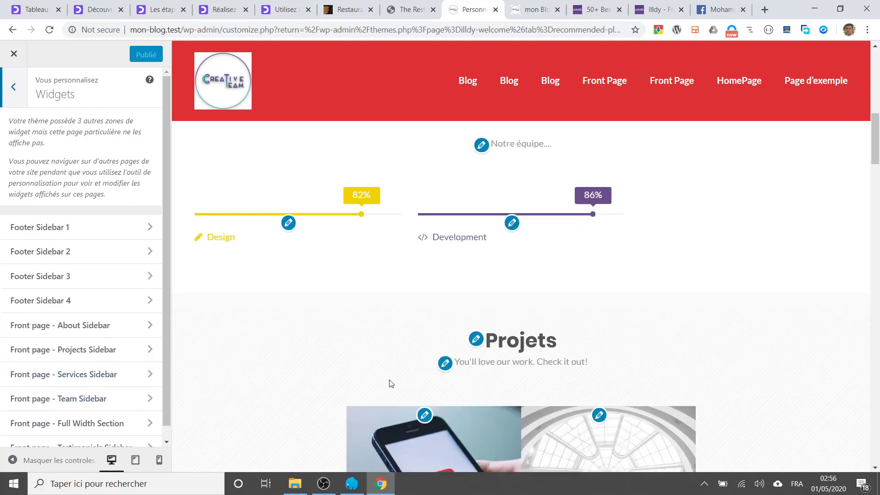
pyautogui.scroll(-15, 387, 383)
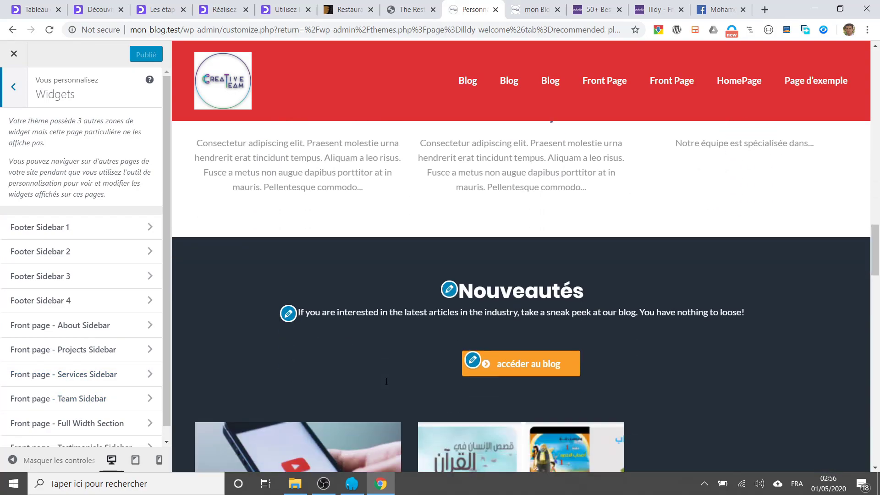
pyautogui.scroll(-15, 386, 382)
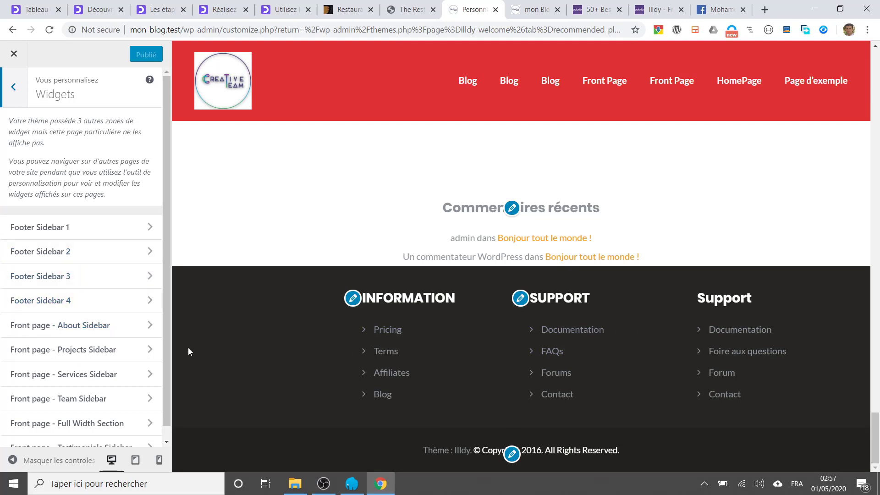
pyautogui.click(72, 227)
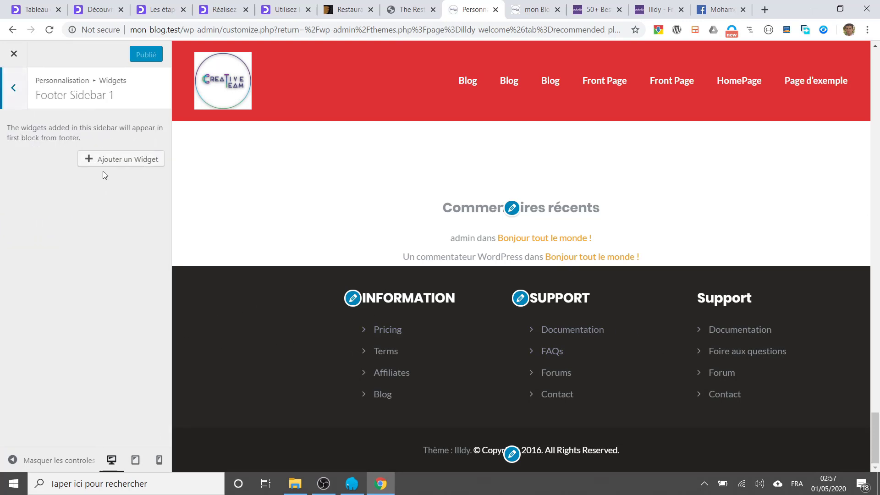
pyautogui.click(96, 158)
pyautogui.click(242, 186)
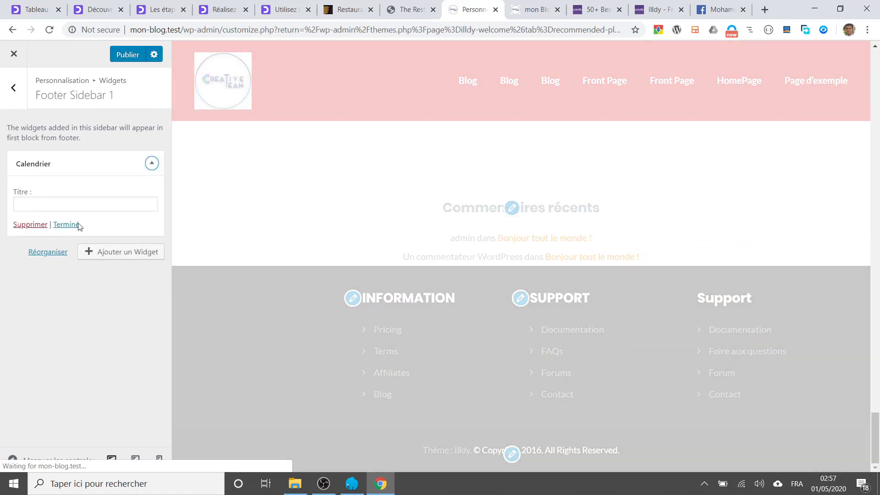
pyautogui.click(69, 199)
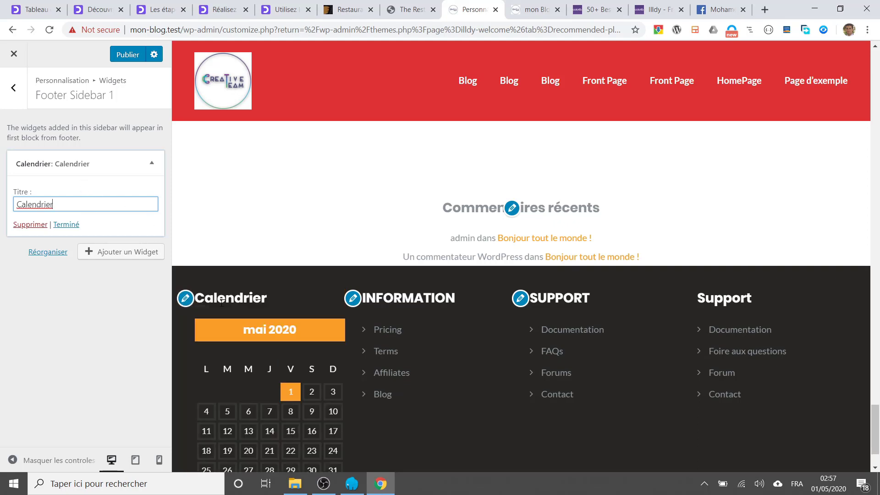
# Publish the footer calendar, then add a Catégories widget to Footer Sidebar 2.
pyautogui.click(124, 54)
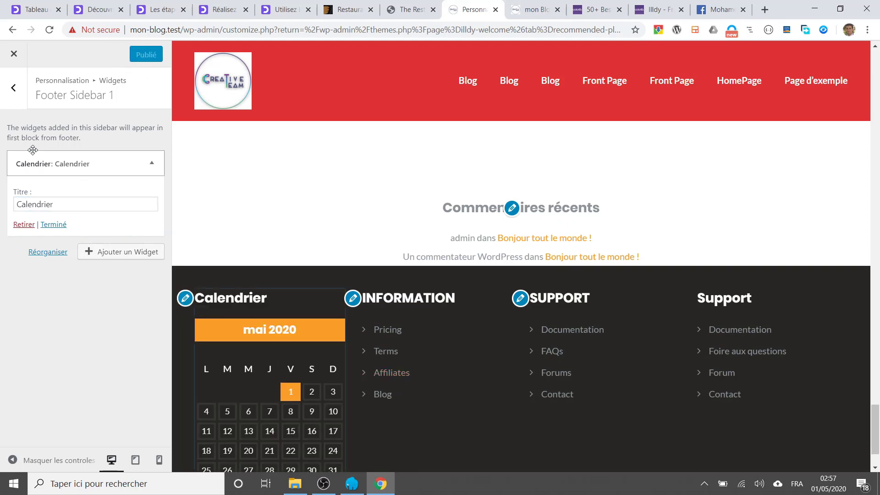
pyautogui.click(14, 86)
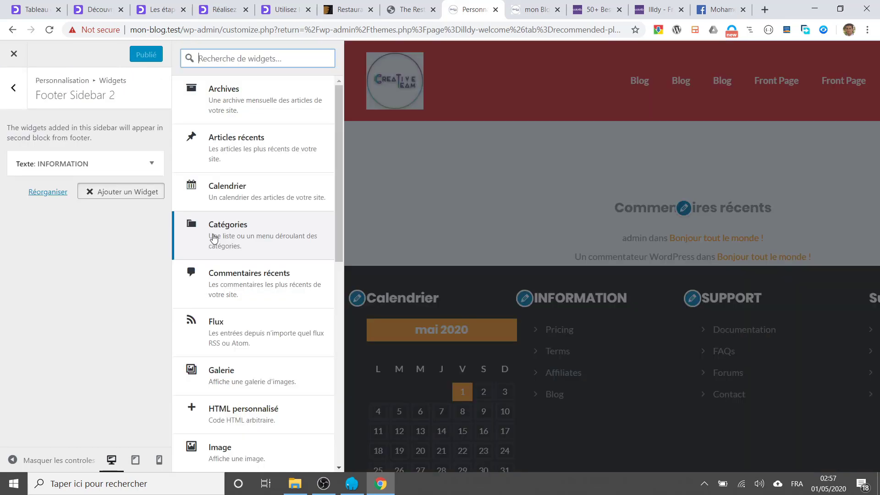
pyautogui.click(214, 237)
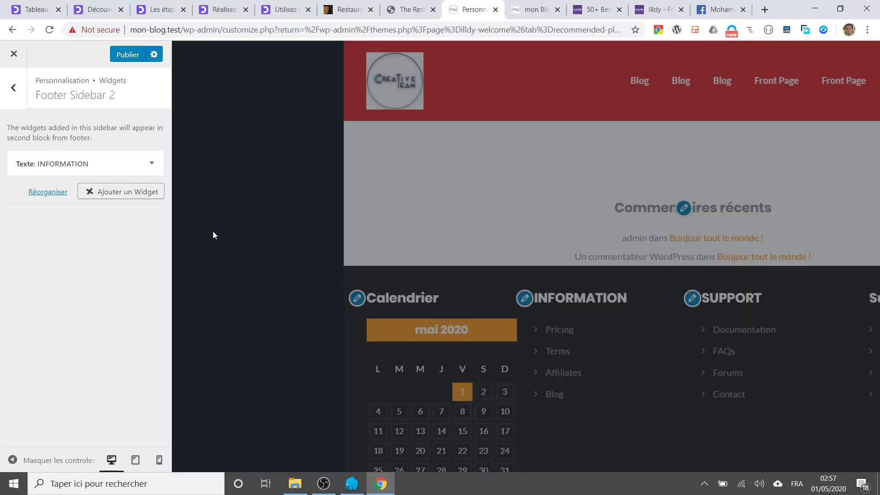
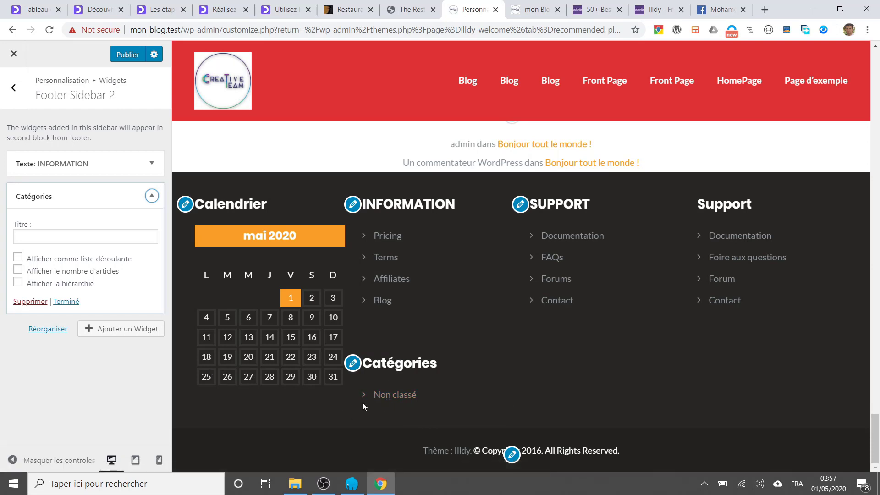
# Remove the Catégories and INFORMATION text widgets from Footer Sidebar 2.
pyautogui.click(40, 302)
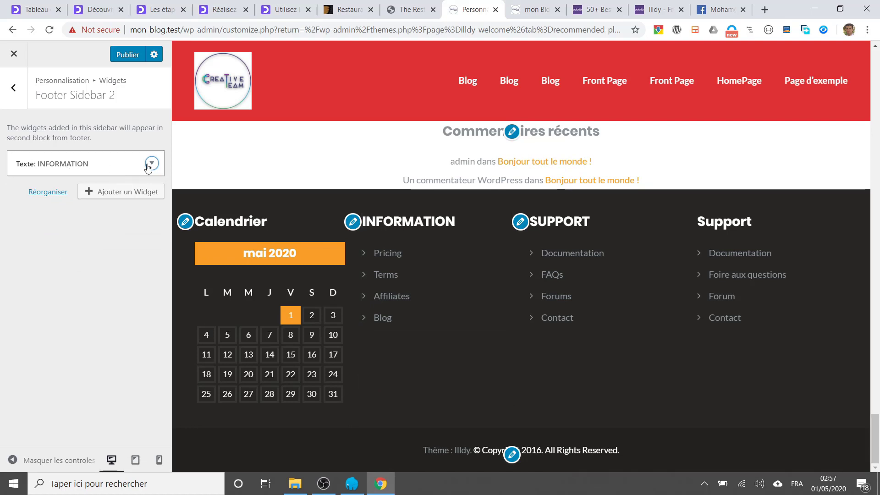
pyautogui.click(63, 171)
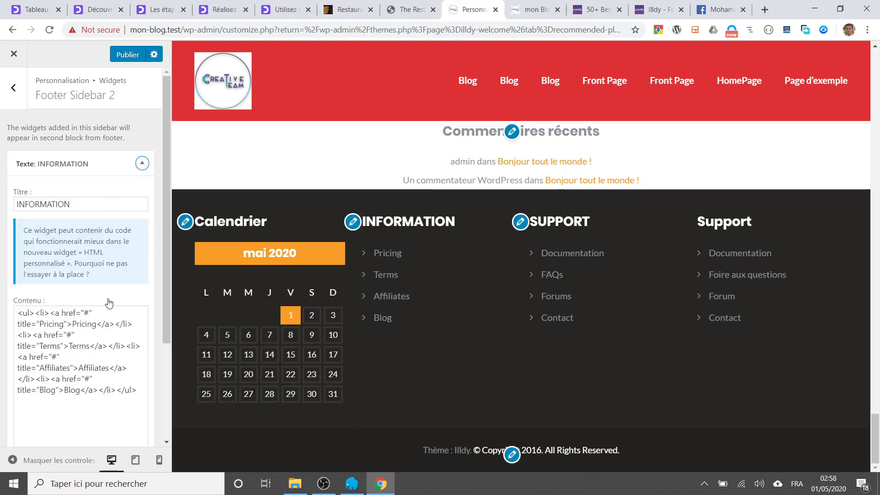
pyautogui.scroll(-3, 108, 303)
pyautogui.click(24, 399)
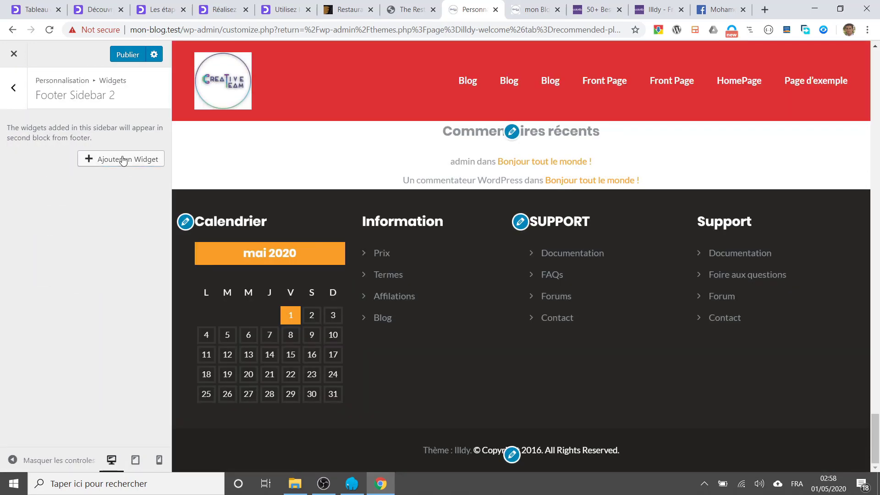
# Add an Articles récents widget to Footer Sidebar 2, then open Footer Sidebar 3.
pyautogui.click(124, 160)
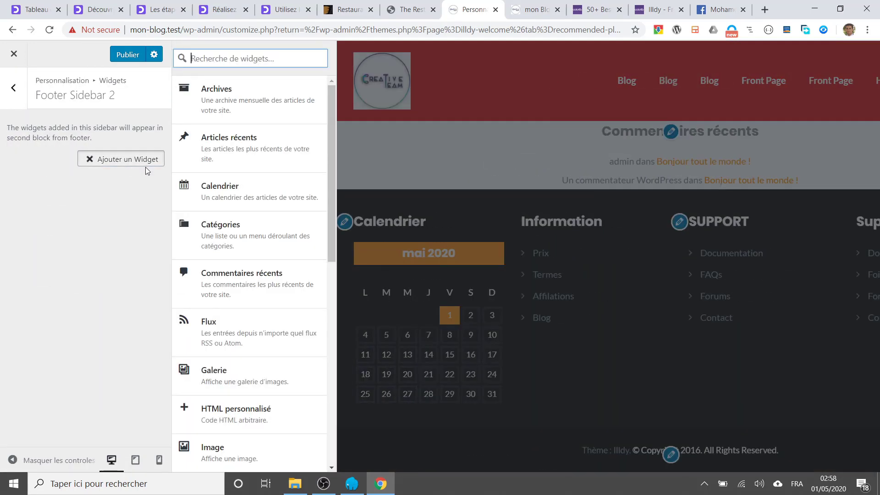
pyautogui.click(263, 146)
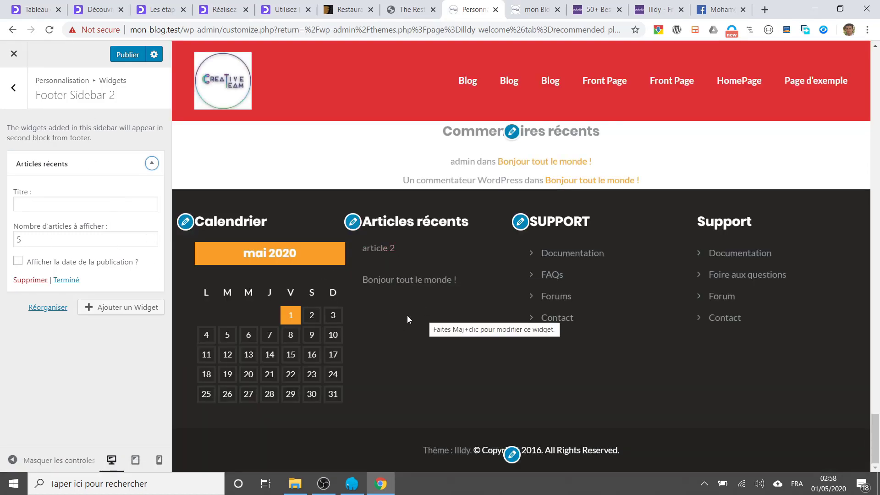
pyautogui.click(14, 95)
pyautogui.click(72, 277)
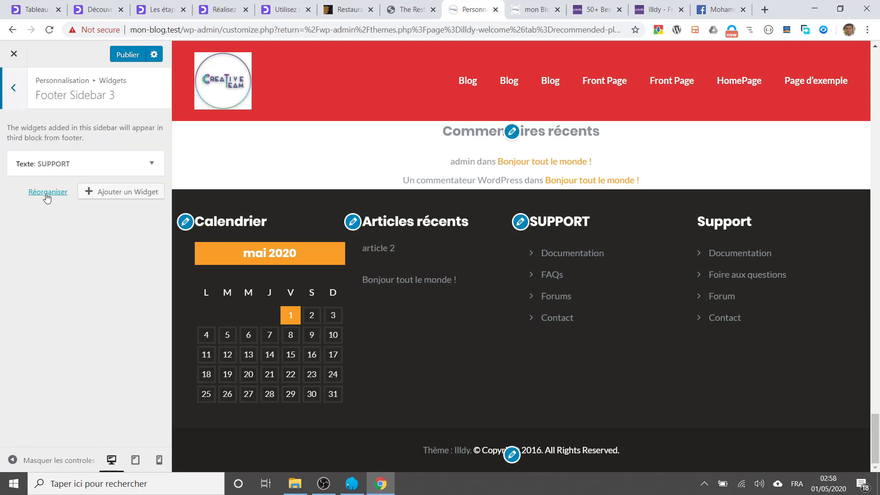
# Remove the SUPPORT text widget from Footer Sidebar 3.
pyautogui.click(152, 164)
pyautogui.scroll(-3, 92, 349)
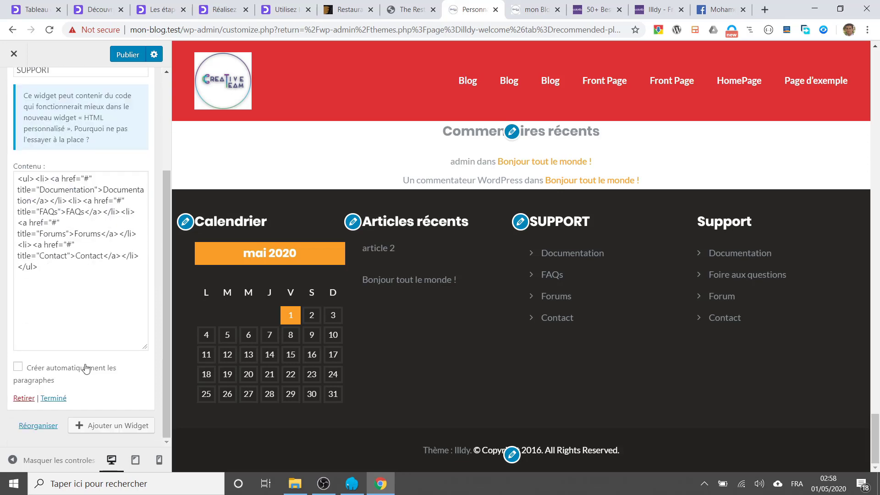
pyautogui.click(28, 399)
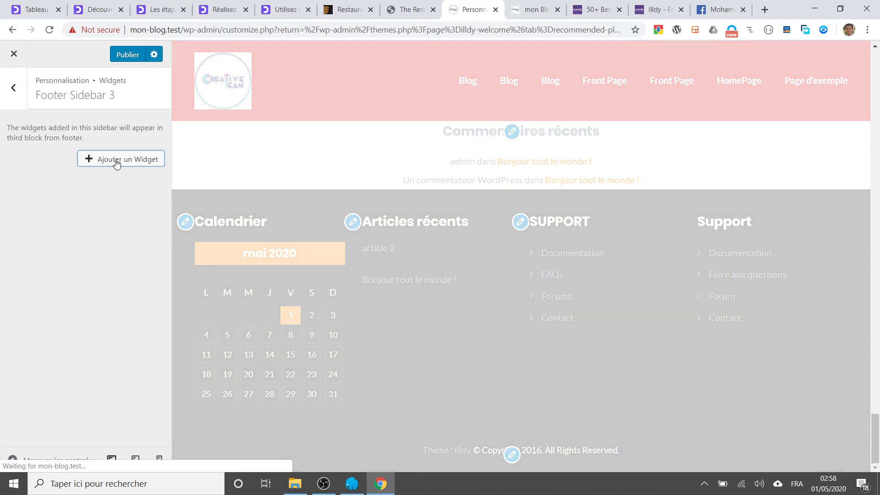
# Add a Nuage d'étiquettes tag cloud widget titled 'Etiquettes' to Footer Sidebar 3.
pyautogui.click(116, 161)
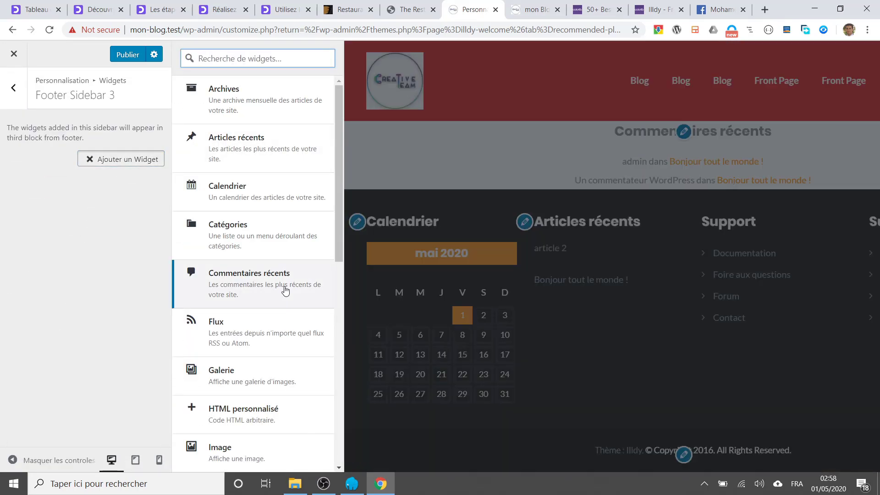
pyautogui.scroll(-7, 275, 268)
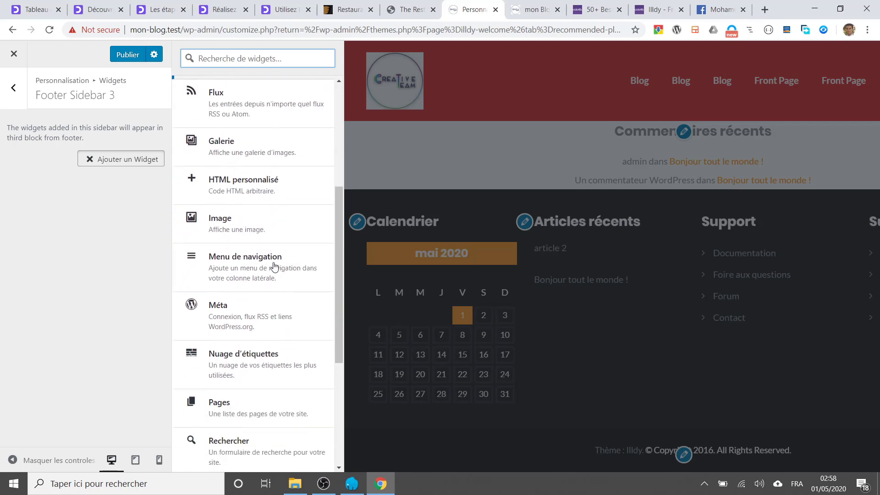
pyautogui.click(251, 250)
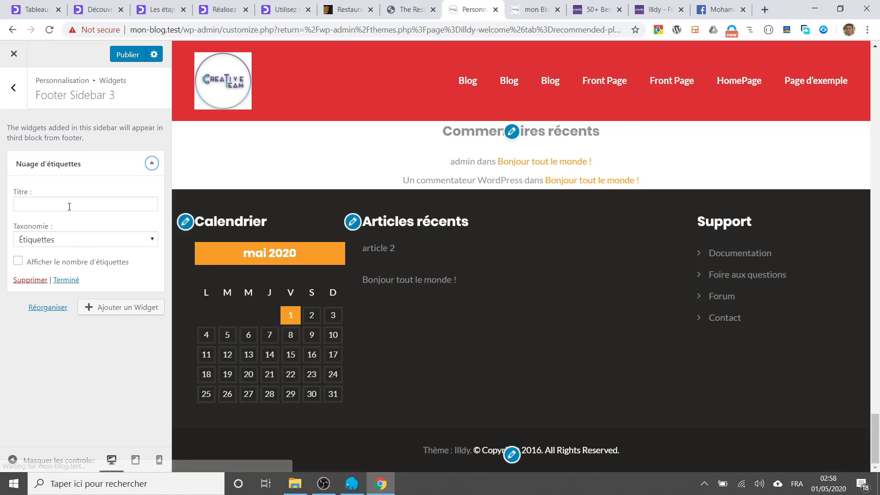
pyautogui.click(70, 206)
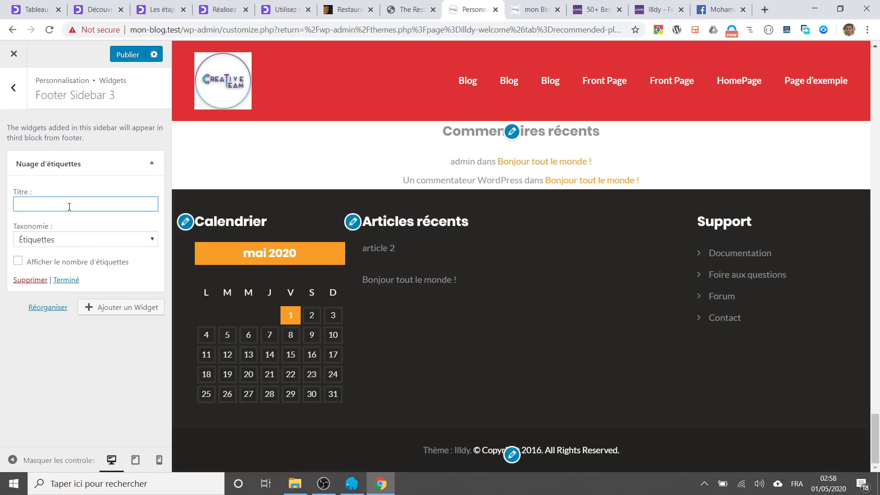
pyautogui.write('Etiquettes')
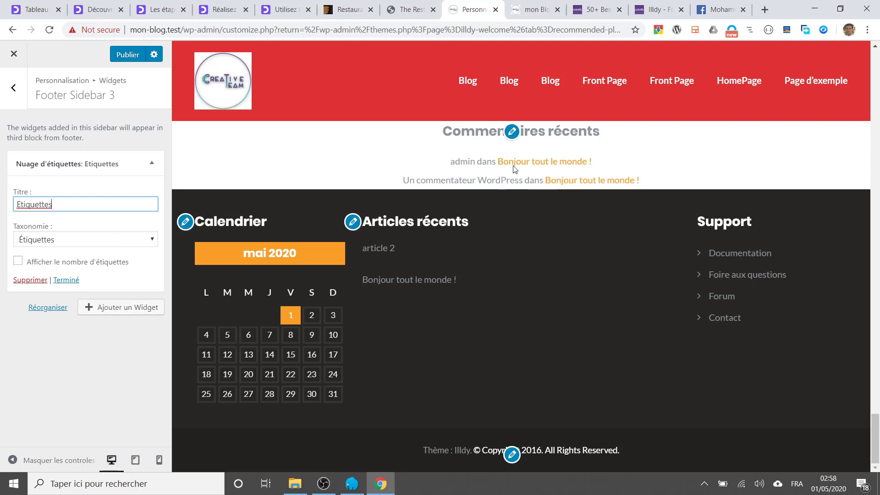
pyautogui.click(532, 10)
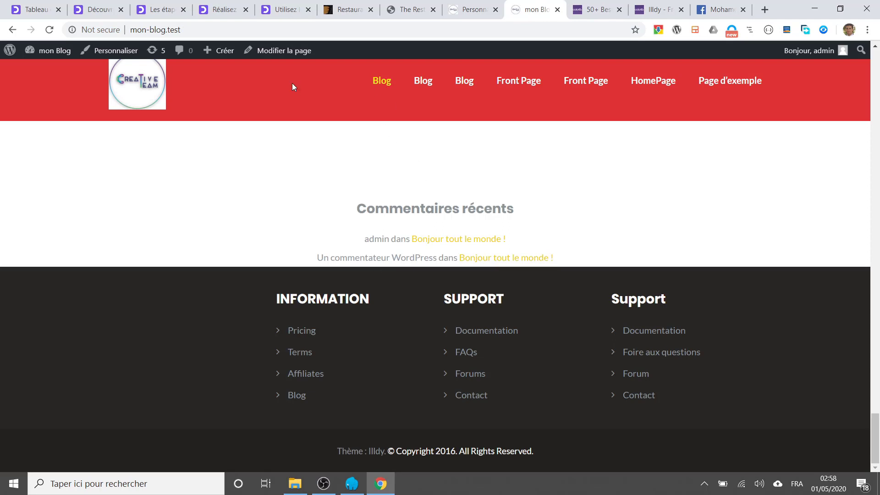
# Tag the 'Bonjour tout le monde !' post with hello and world and save it.
pyautogui.moveTo(52, 50)
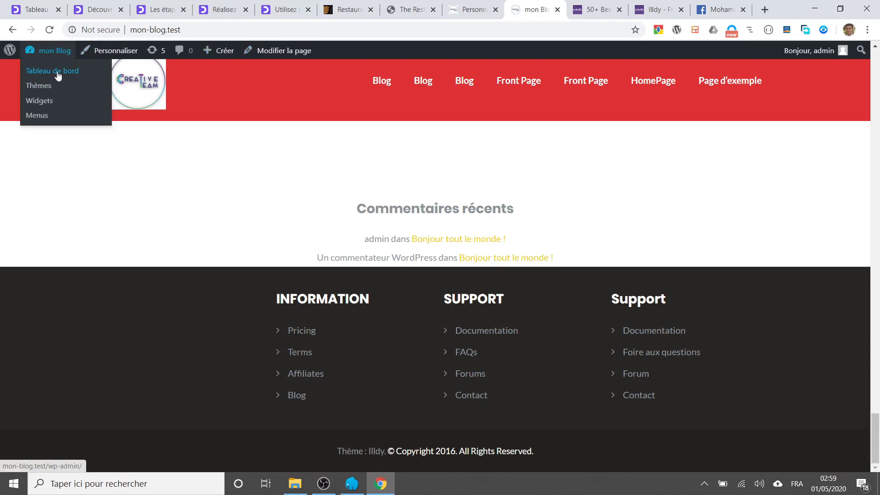
pyautogui.click(39, 85)
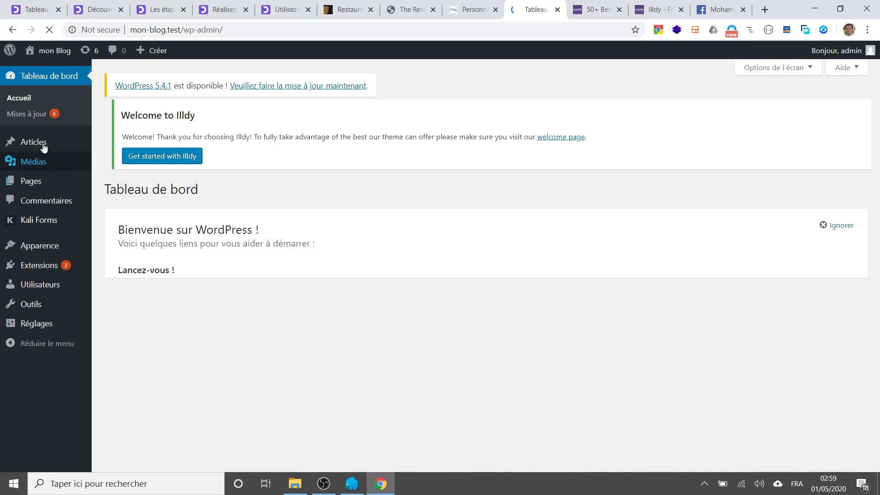
pyautogui.moveTo(39, 144)
pyautogui.click(112, 145)
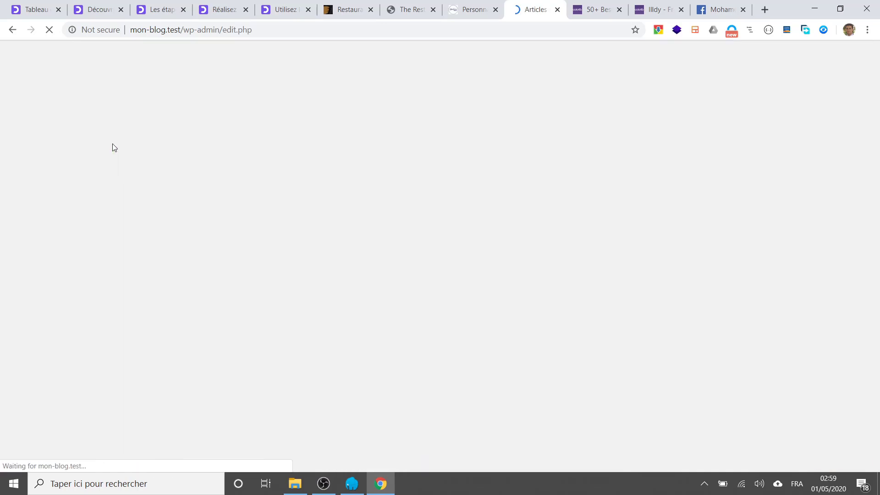
pyautogui.click(162, 314)
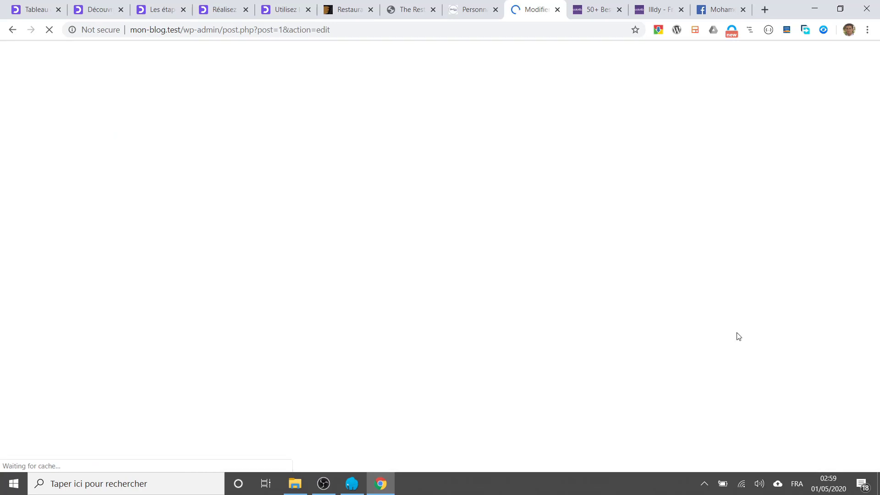
pyautogui.click(792, 300)
pyautogui.write('hell')
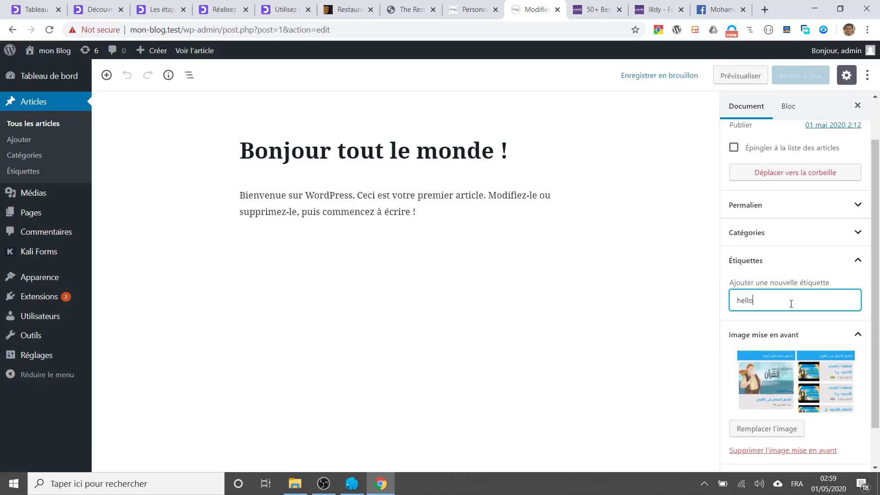
pyautogui.write('o')
pyautogui.press('Return')
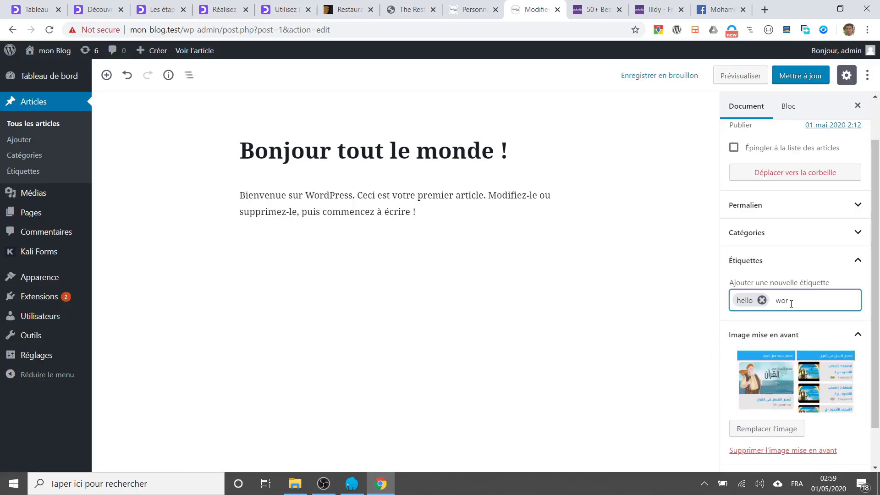
pyautogui.press('Return')
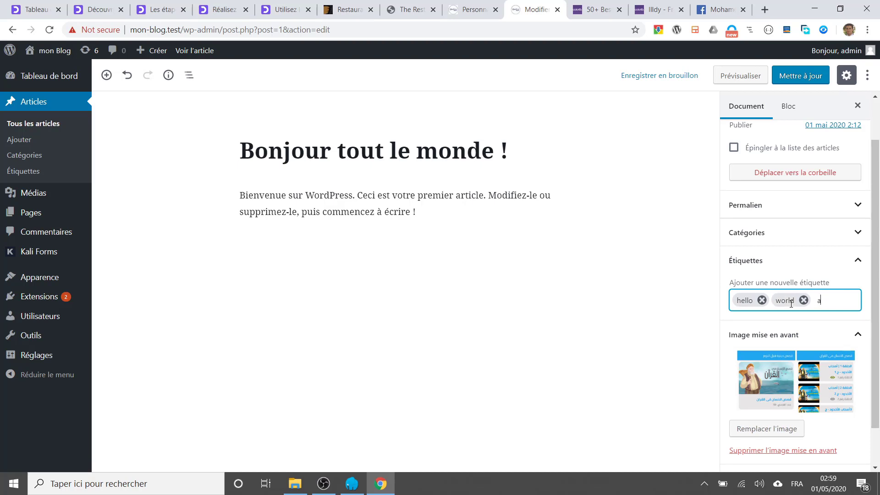
pyautogui.click(800, 76)
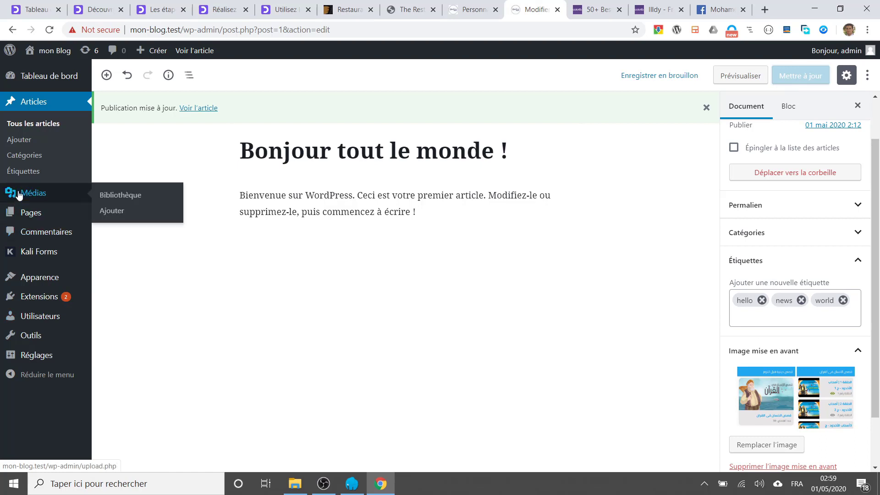
# Tag article 2 with news and actualité and save the update.
pyautogui.click(30, 128)
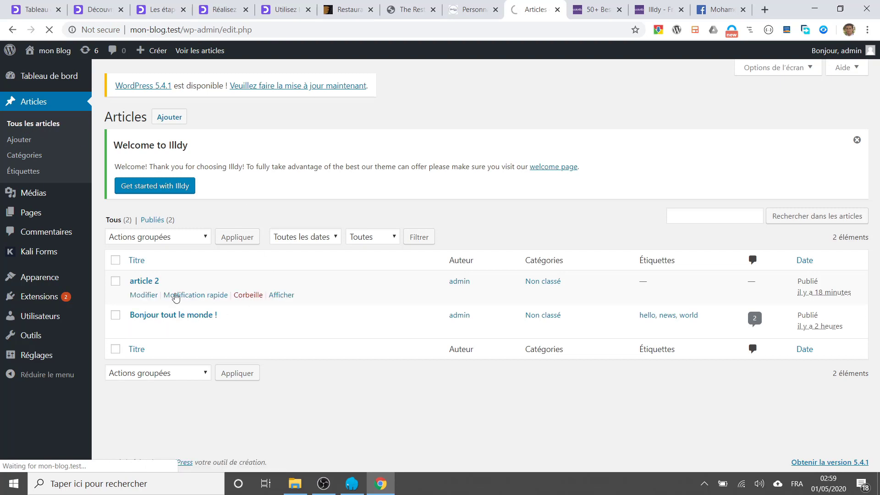
pyautogui.click(144, 280)
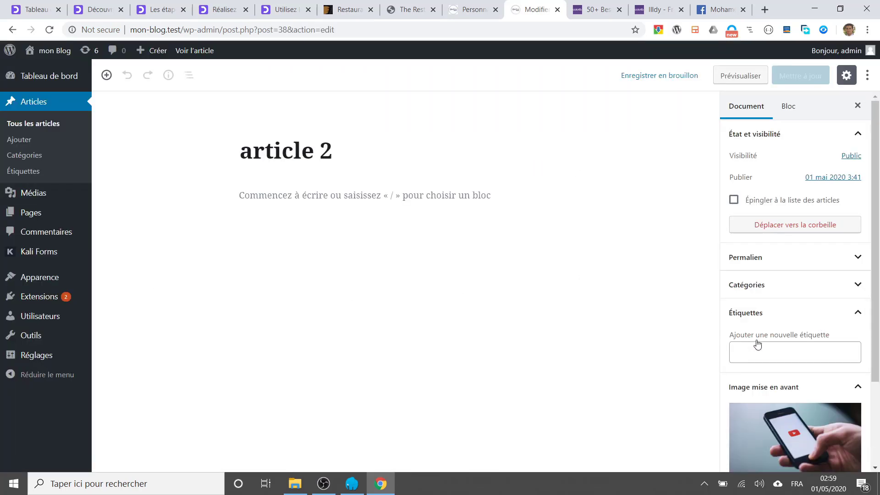
pyautogui.click(764, 356)
pyautogui.write('ne')
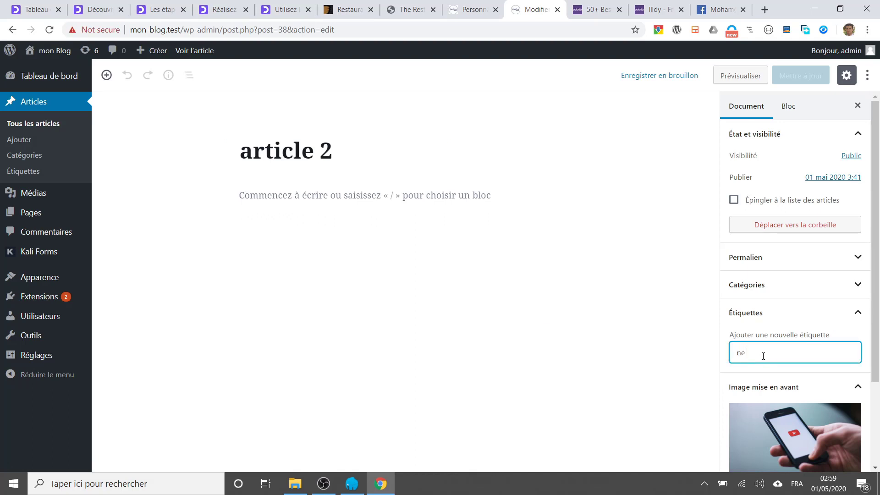
pyautogui.write('ws')
pyautogui.press('Return')
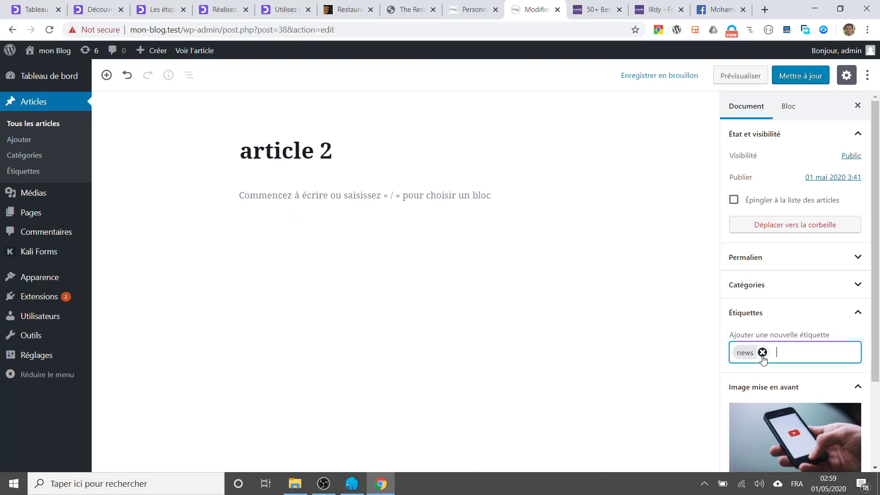
pyautogui.write('actual')
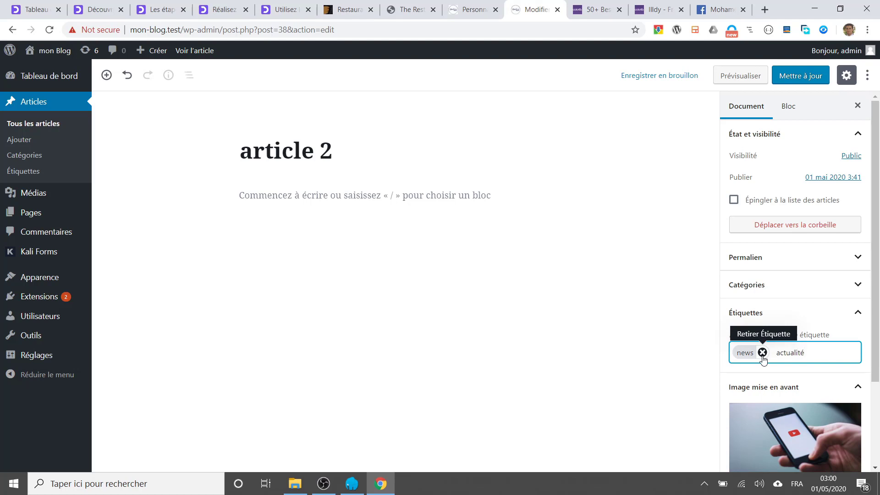
pyautogui.write('ité')
pyautogui.press('Return')
pyautogui.click(800, 76)
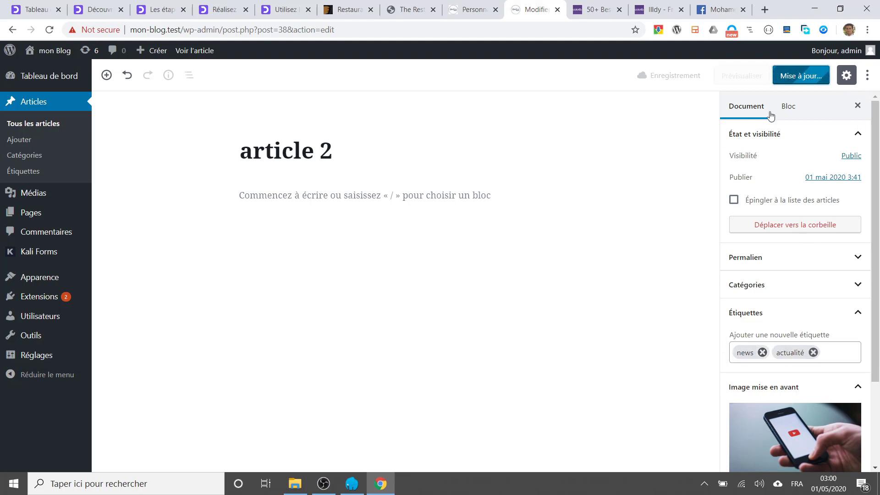
pyautogui.click(468, 10)
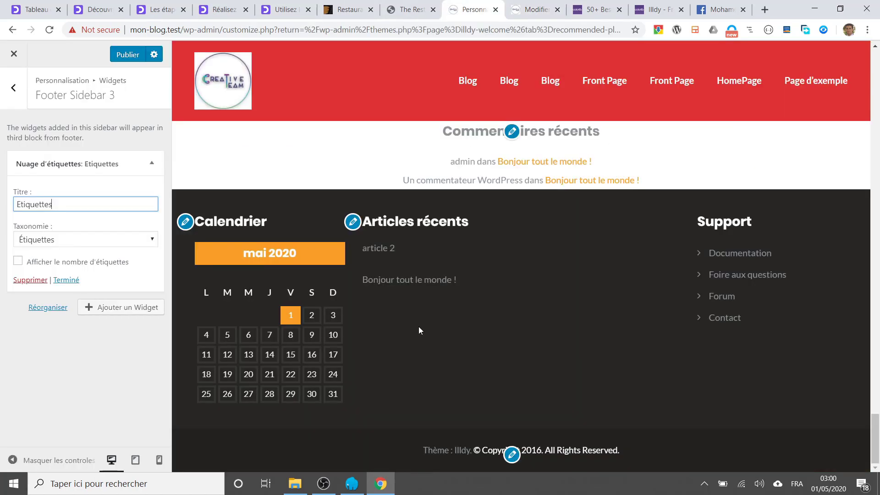
# Publish the Etiquettes widget and reload to see actualité, hello, news and world in the footer.
pyautogui.click(131, 55)
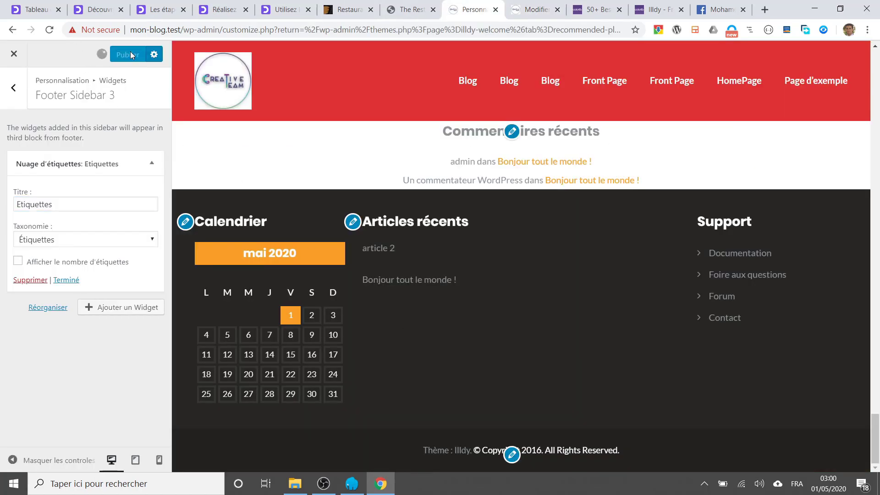
pyautogui.click(49, 30)
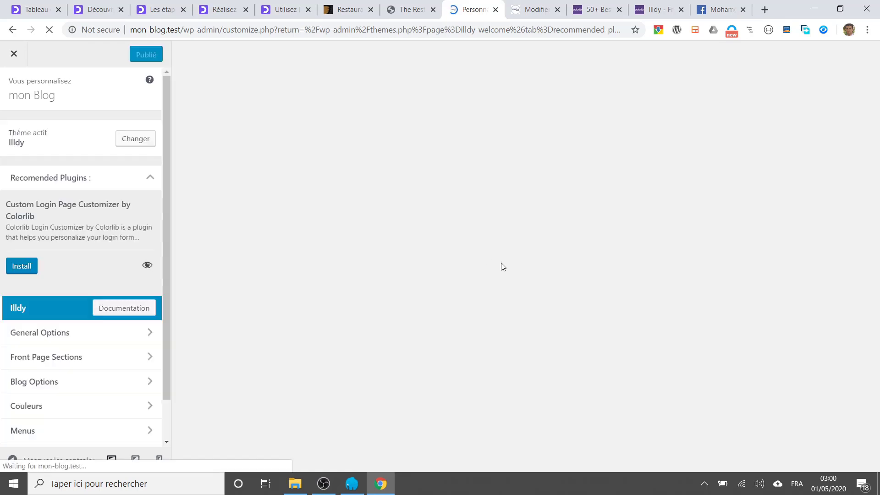
pyautogui.scroll(-20, 542, 304)
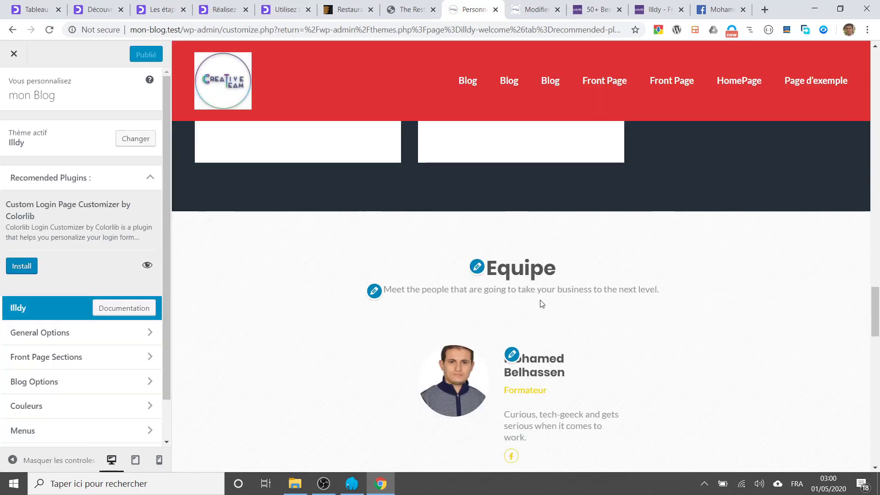
pyautogui.scroll(-15, 541, 303)
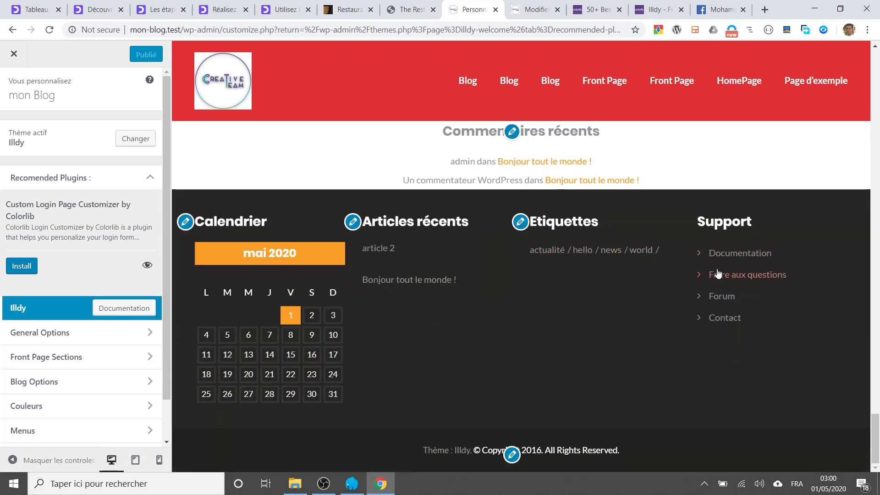
pyautogui.scroll(-1, 5, 315)
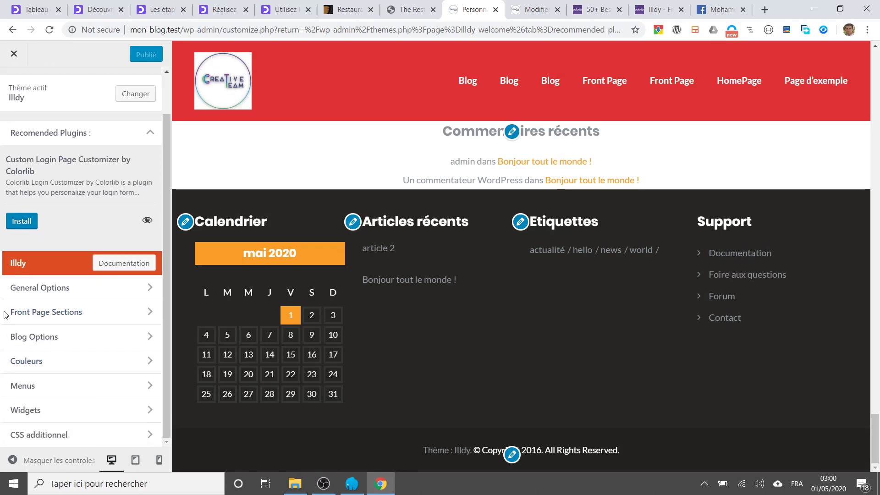
# Add a Pages widget to Footer Sidebar 4 and return to the widget areas list.
pyautogui.scroll(1, 70, 210)
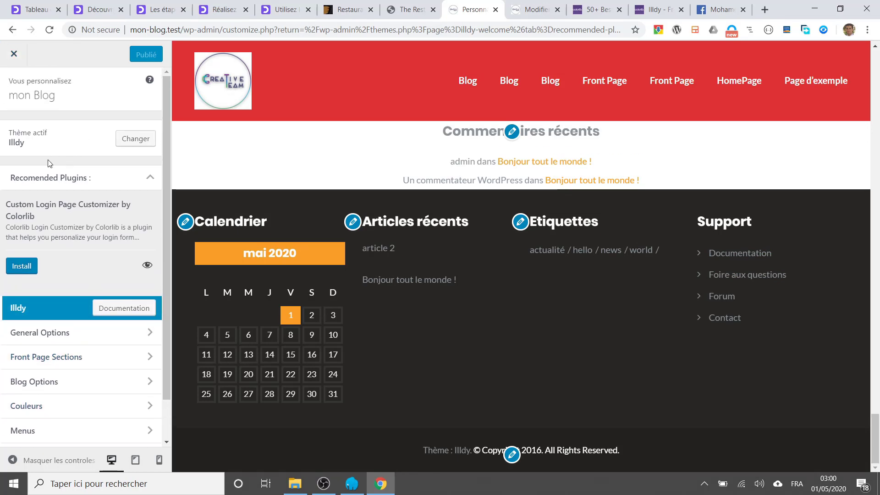
pyautogui.scroll(-1, 98, 393)
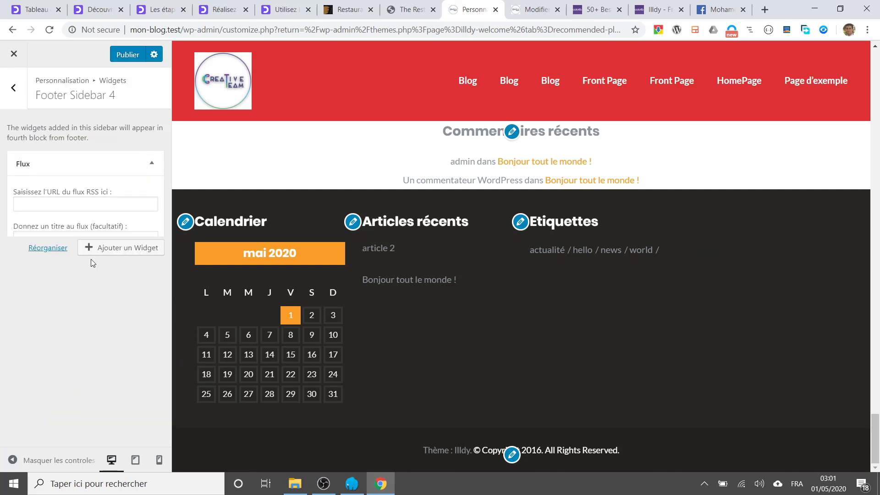
pyautogui.click(116, 161)
pyautogui.scroll(-6, 218, 321)
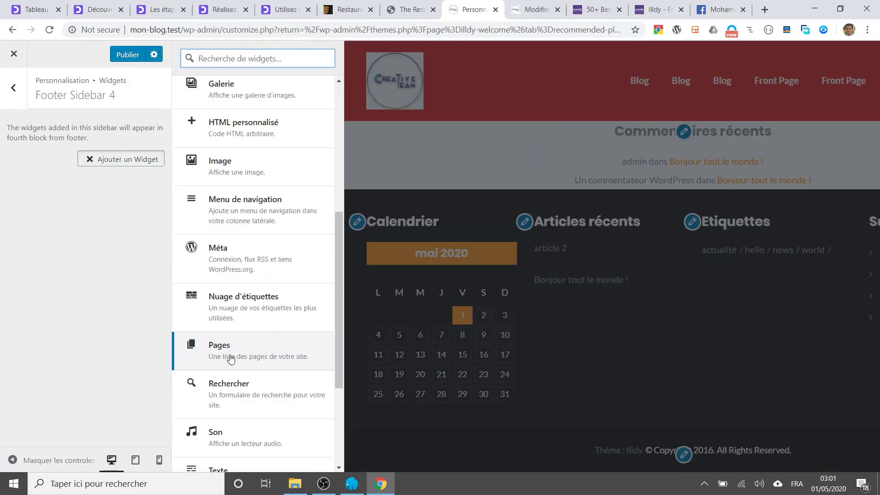
pyautogui.click(219, 353)
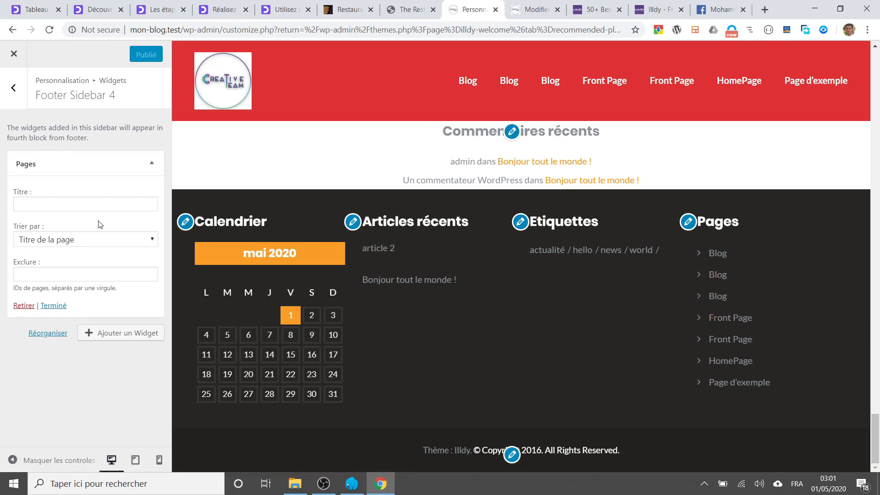
pyautogui.click(13, 89)
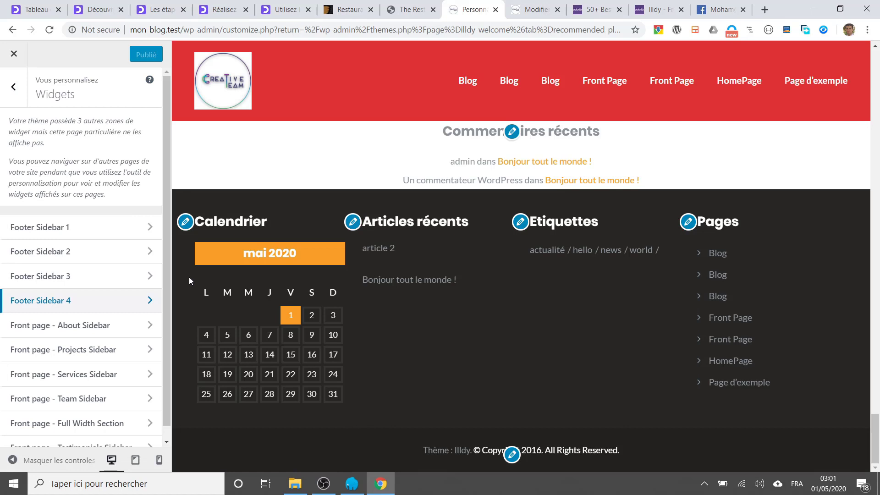
# Return to the main Customizer panel and right-click the testimonial quote in the preview.
pyautogui.click(14, 87)
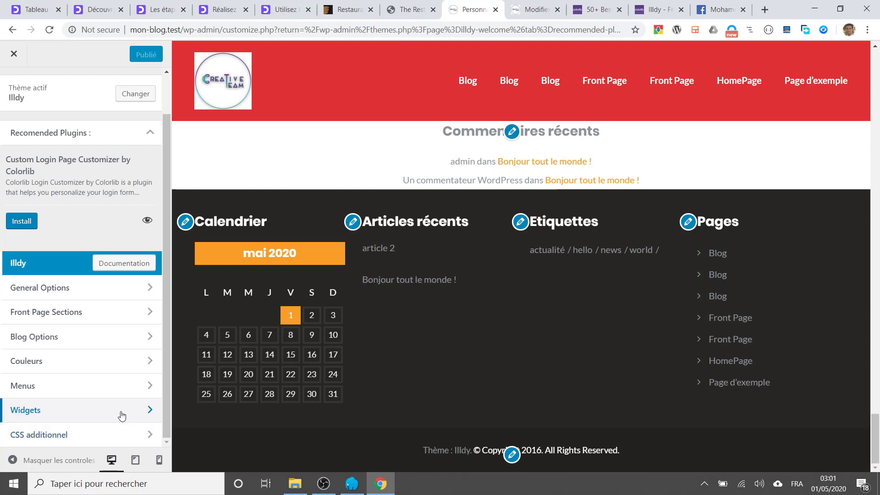
pyautogui.scroll(12, 434, 326)
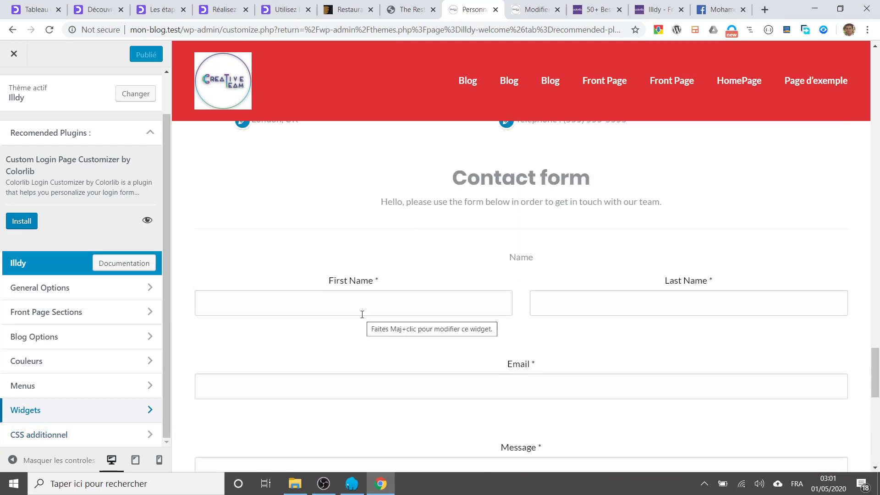
pyautogui.scroll(10, 362, 314)
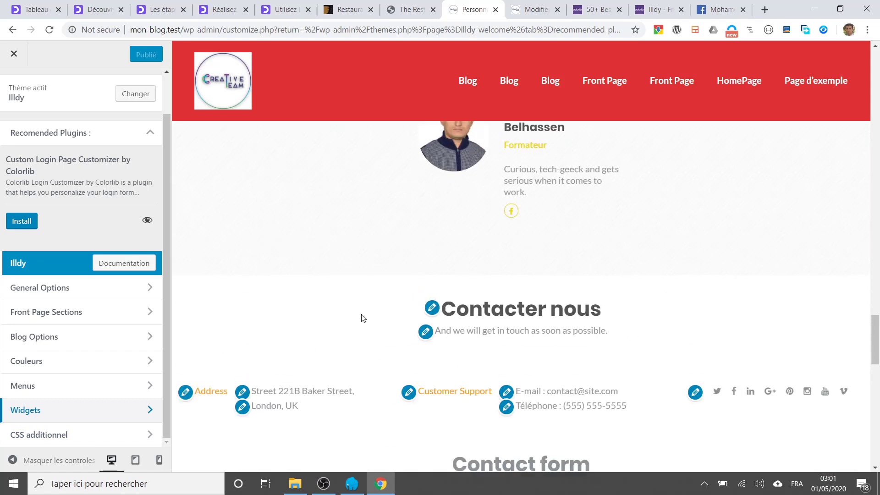
pyautogui.scroll(12, 361, 315)
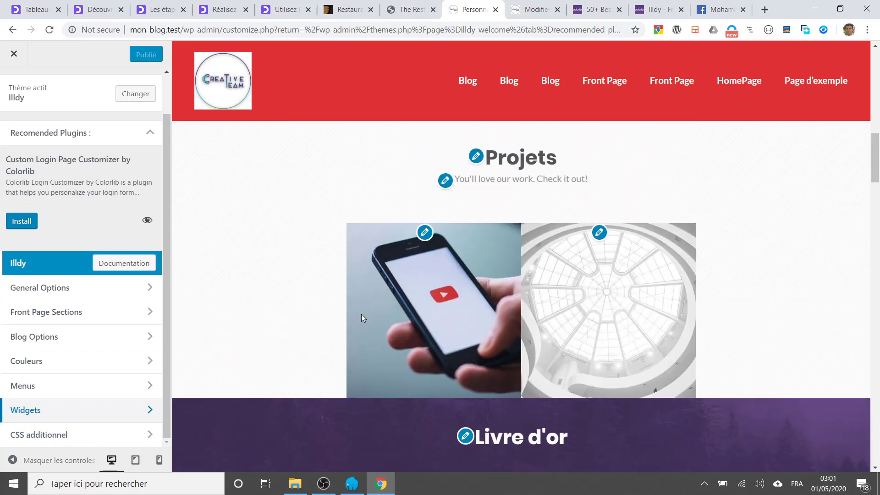
pyautogui.scroll(-7, 361, 314)
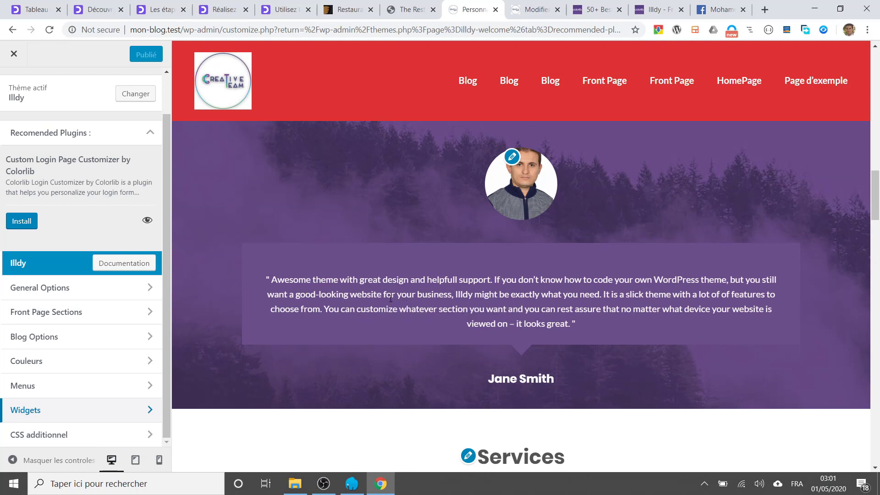
pyautogui.rightClick(444, 281)
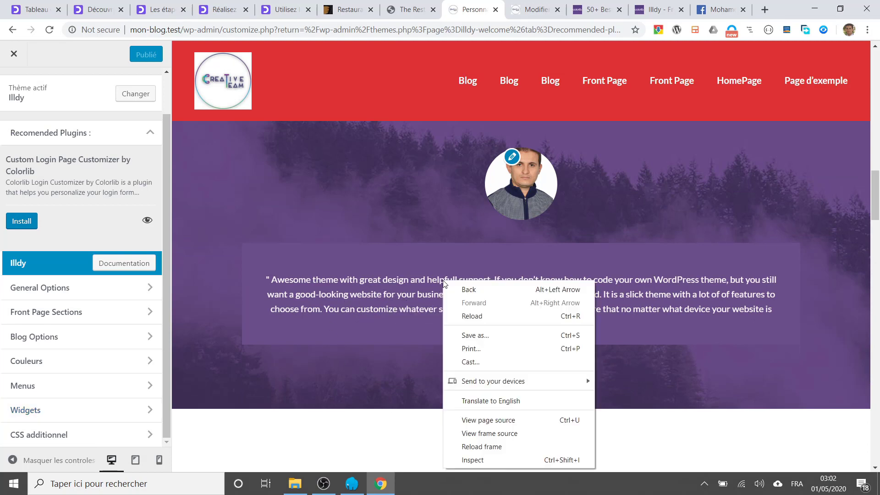
# Inspect the testimonial <q> element and copy its 'font-weight: 400' declaration.
pyautogui.click(522, 459)
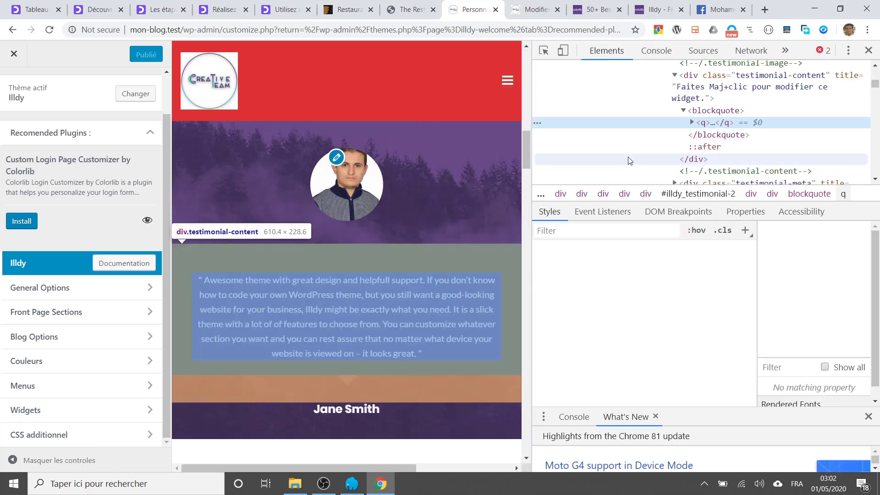
pyautogui.click(692, 123)
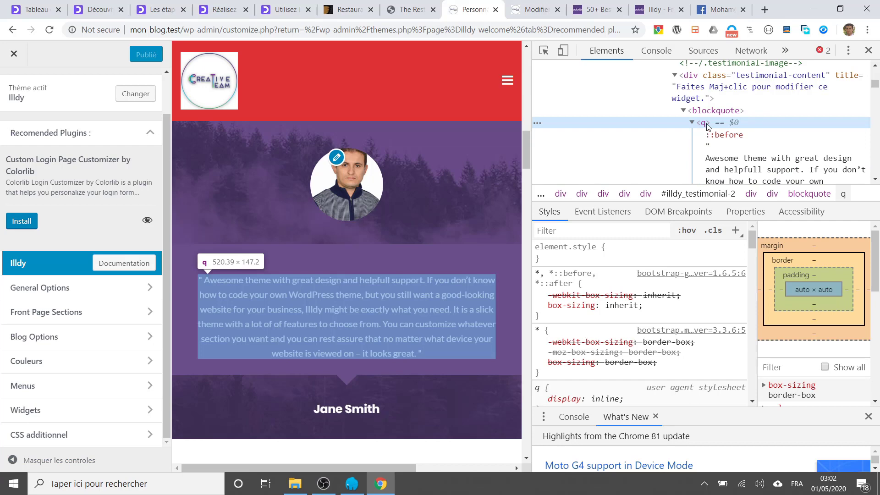
pyautogui.scroll(-5, 601, 356)
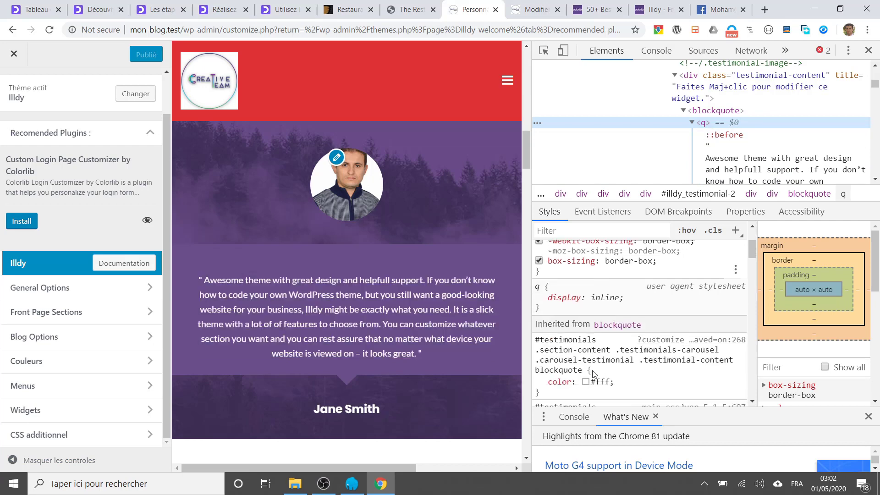
pyautogui.moveTo(549, 334); pyautogui.dragTo(629, 334)
pyautogui.rightClick(618, 336)
pyautogui.click(640, 340)
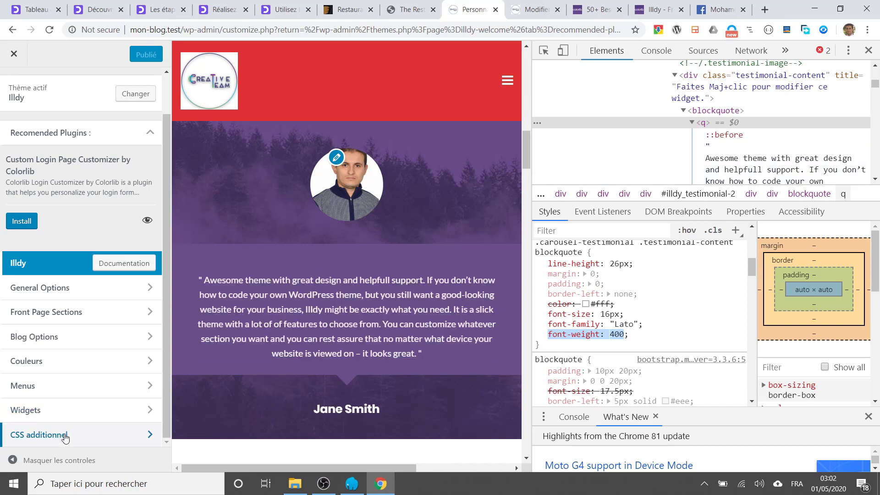
pyautogui.click(65, 435)
# Write the rule 'q {font-weight: 800;}' in the Additional CSS editor.
pyautogui.click(76, 408)
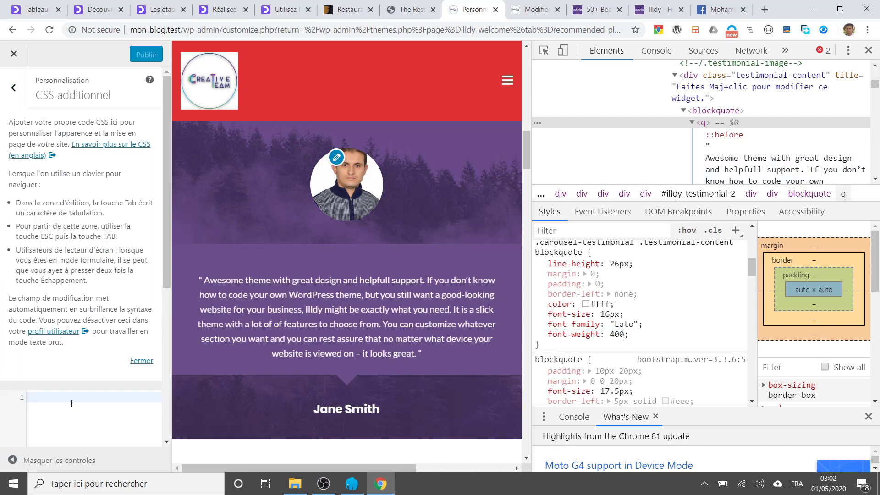
pyautogui.write('q')
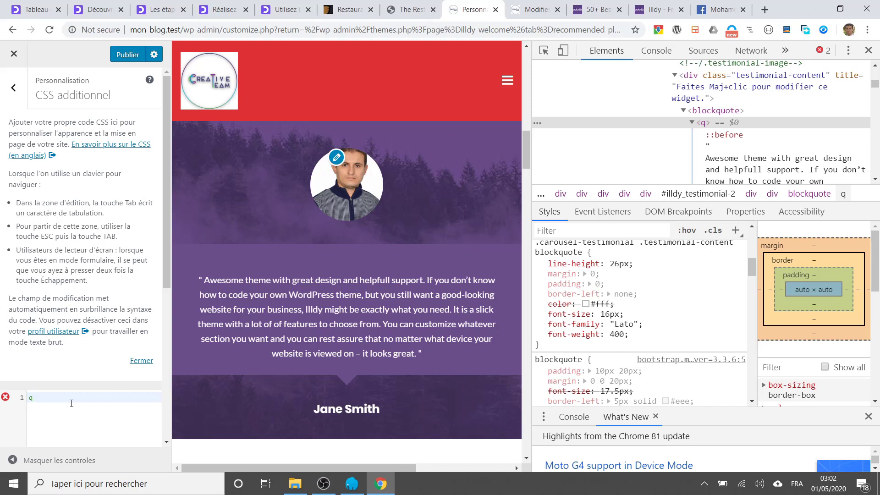
pyautogui.write(' {')
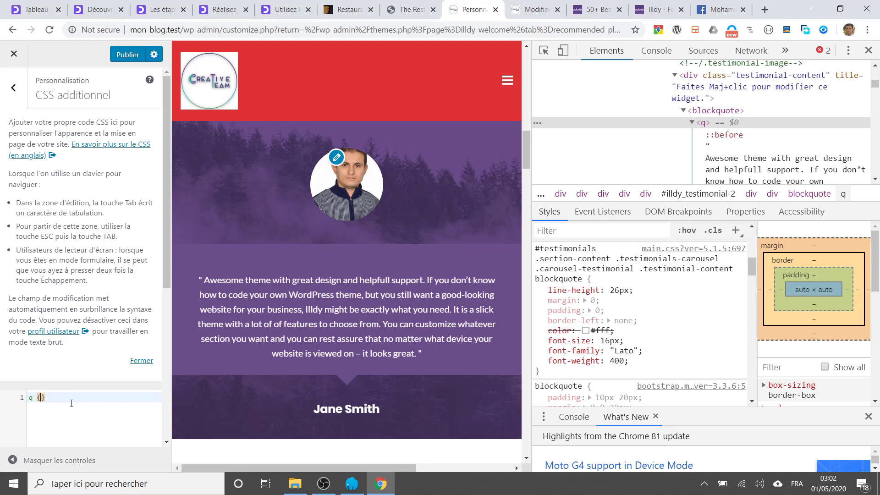
pyautogui.hotkey('ctrl', 'v')
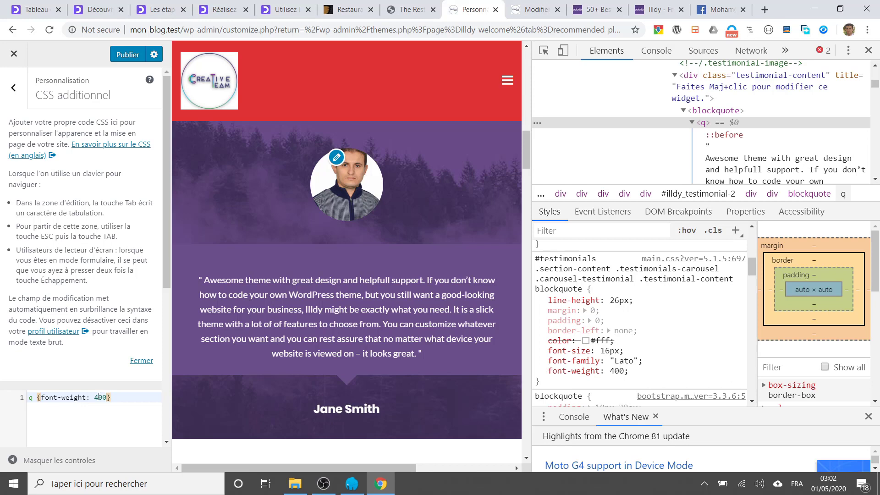
pyautogui.click(99, 397)
pyautogui.press('BackSpace')
pyautogui.write('8')
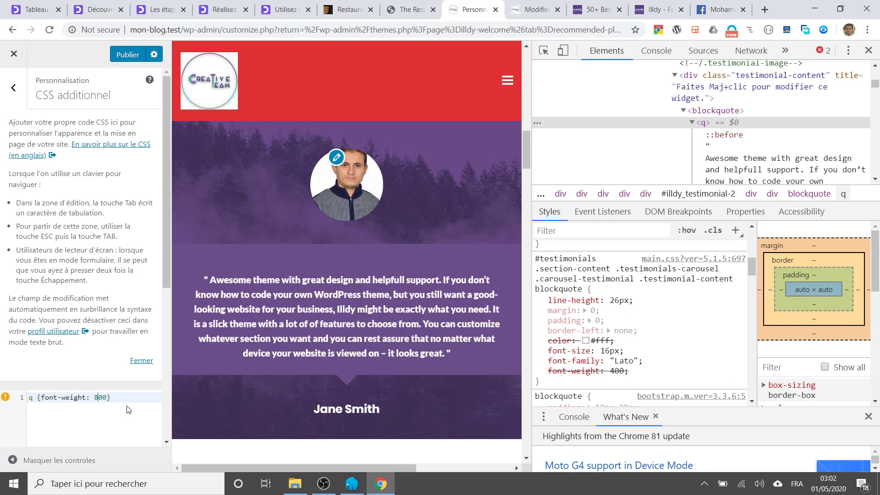
pyautogui.press('Right')
pyautogui.press('Right')
pyautogui.write(';')
pyautogui.hotkey('ctrl', 's')
pyautogui.press('Escape')
# Try adding color:red to the q rule, then delete it again.
pyautogui.click(95, 398)
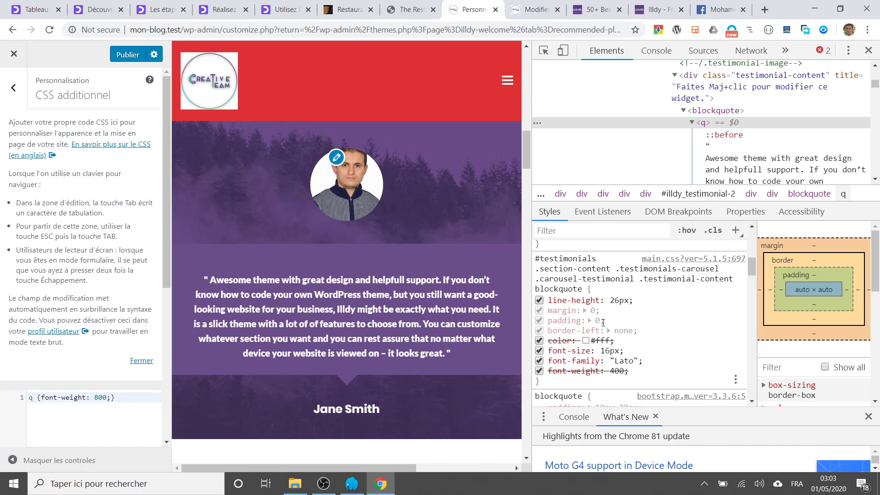
pyautogui.scroll(-8, 604, 322)
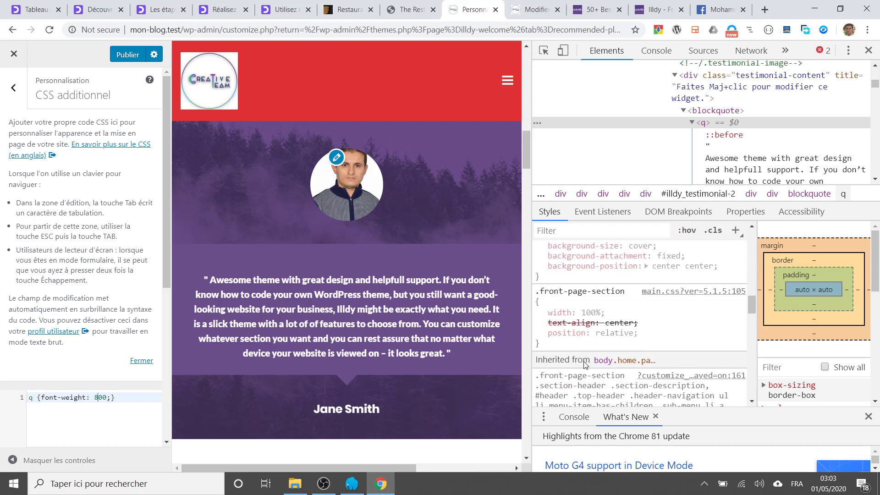
pyautogui.scroll(-5, 586, 364)
pyautogui.click(111, 397)
pyautogui.write('colo')
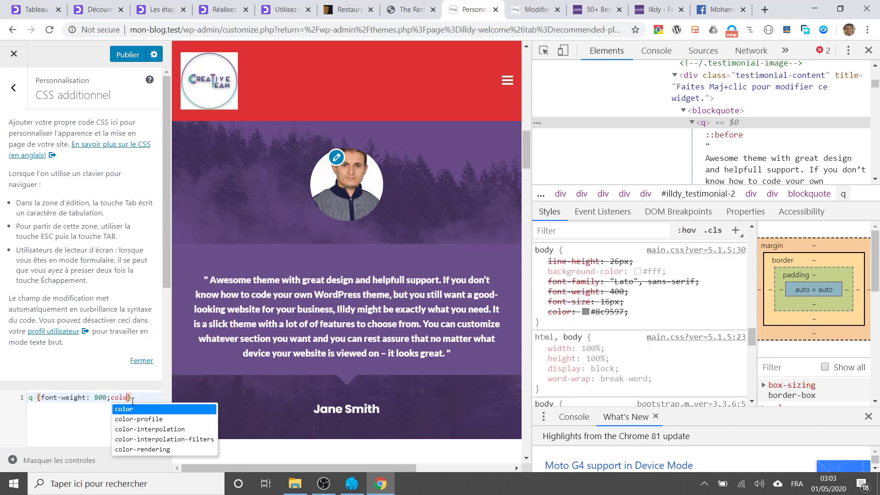
pyautogui.write('r:red')
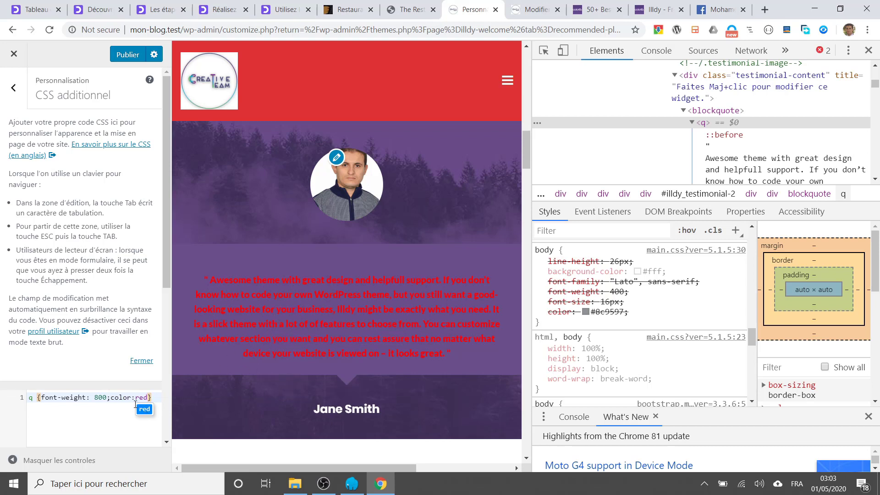
pyautogui.moveTo(110, 398); pyautogui.dragTo(148, 394)
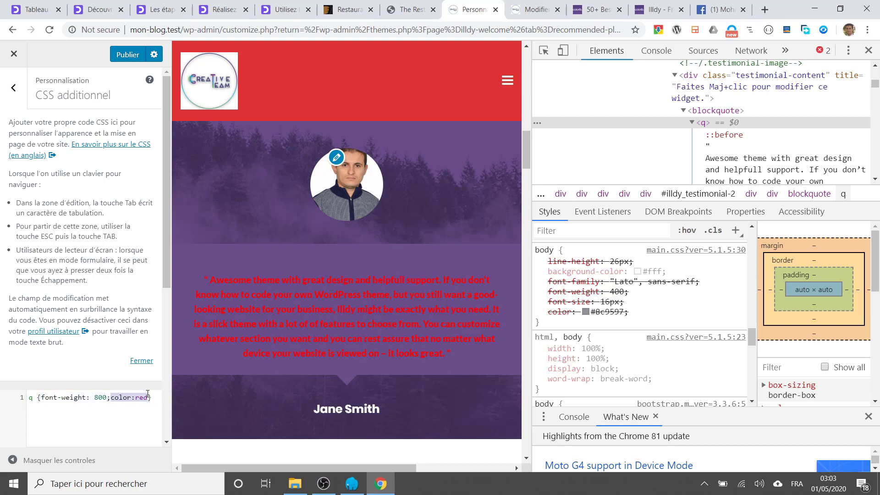
pyautogui.rightClick(205, 395)
pyautogui.click(148, 401)
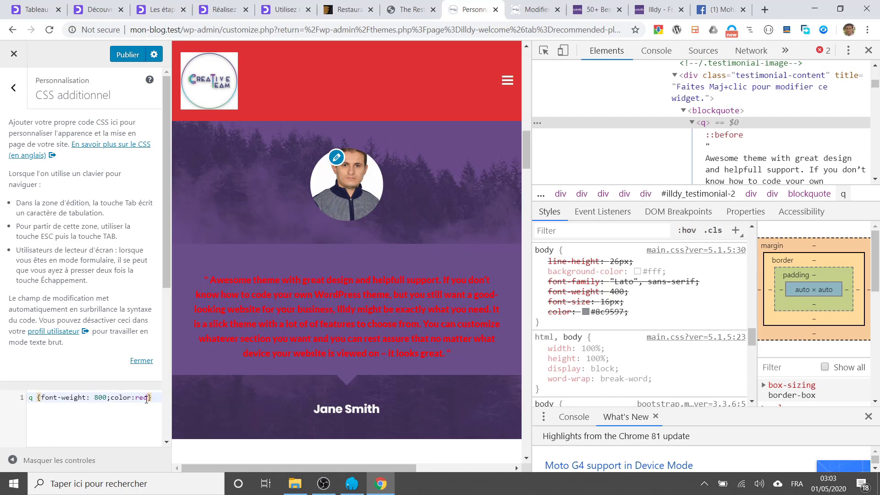
pyautogui.doubleClick(112, 398)
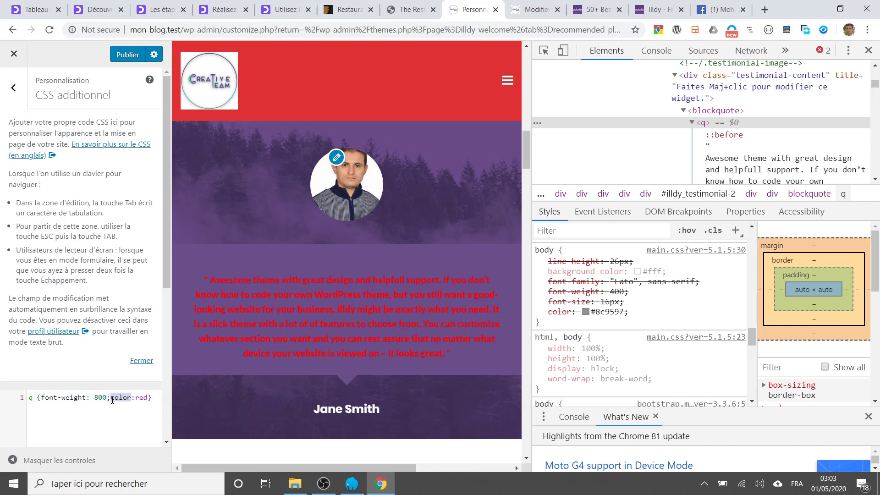
pyautogui.press('Delete')
pyautogui.press('Delete')
pyautogui.press('Delete')
pyautogui.press('Delete')
pyautogui.press('Delete')
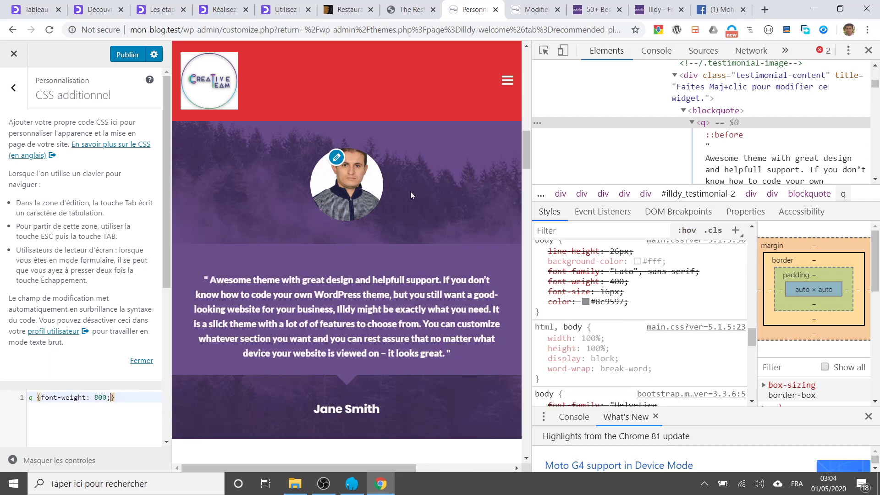
# Publish the custom CSS and check the bold testimonial quote on the live front page.
pyautogui.click(127, 54)
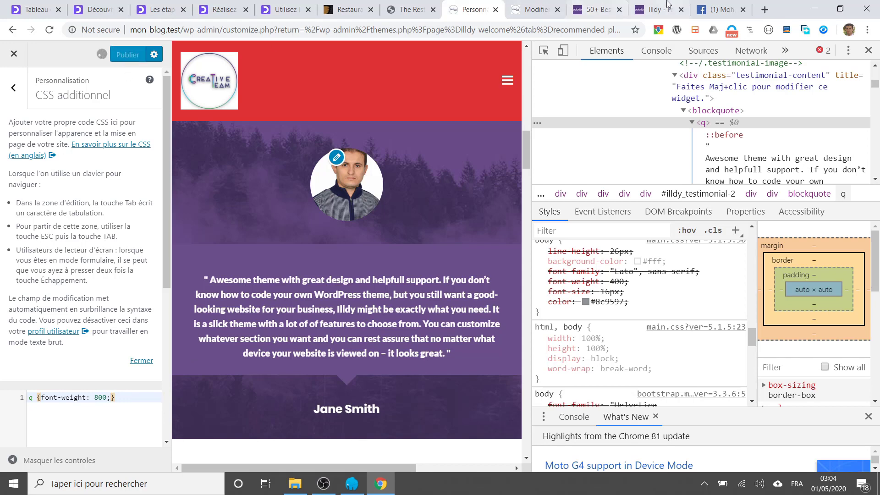
pyautogui.click(532, 15)
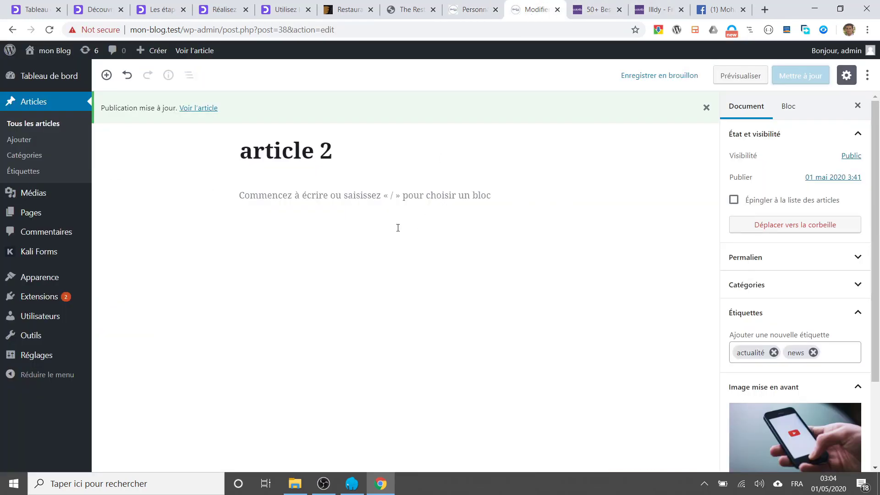
pyautogui.click(52, 61)
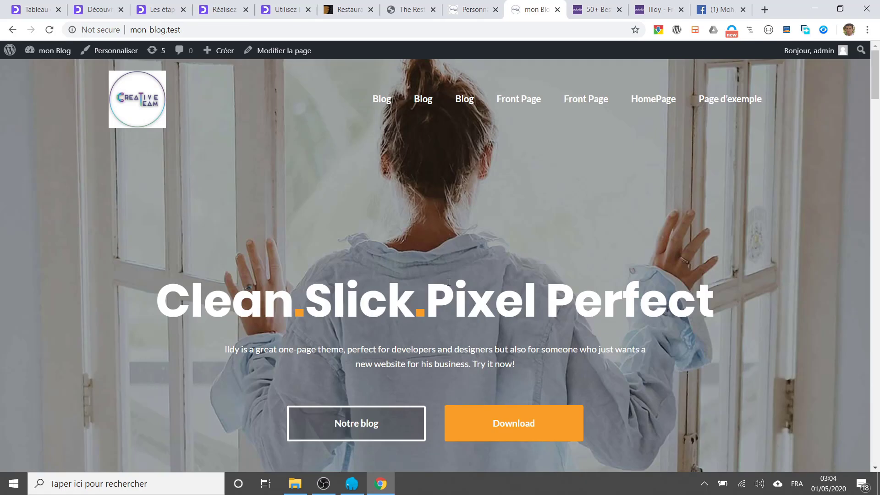
pyautogui.scroll(-8, 449, 282)
pyautogui.scroll(-20, 449, 282)
pyautogui.scroll(6, 449, 283)
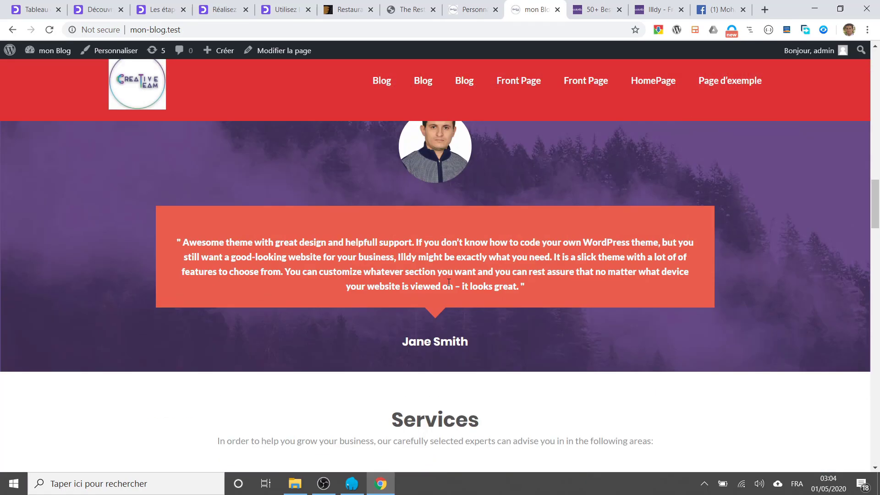
pyautogui.moveTo(188, 241); pyautogui.dragTo(517, 287)
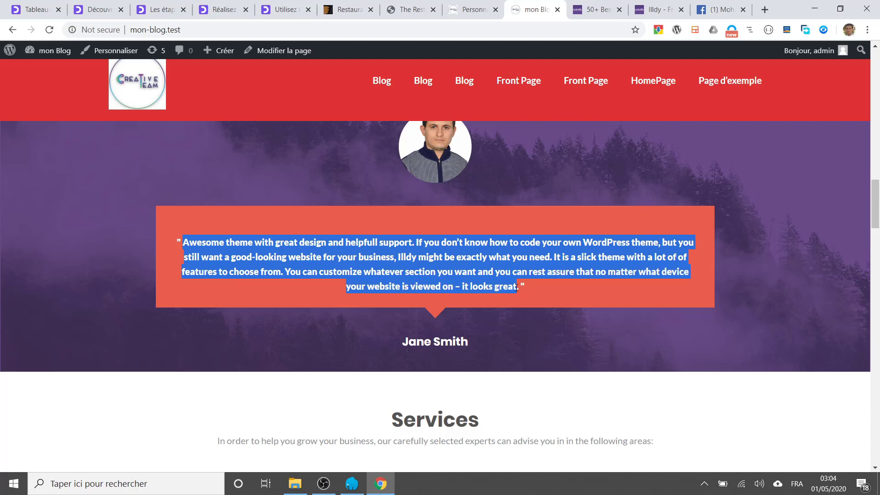